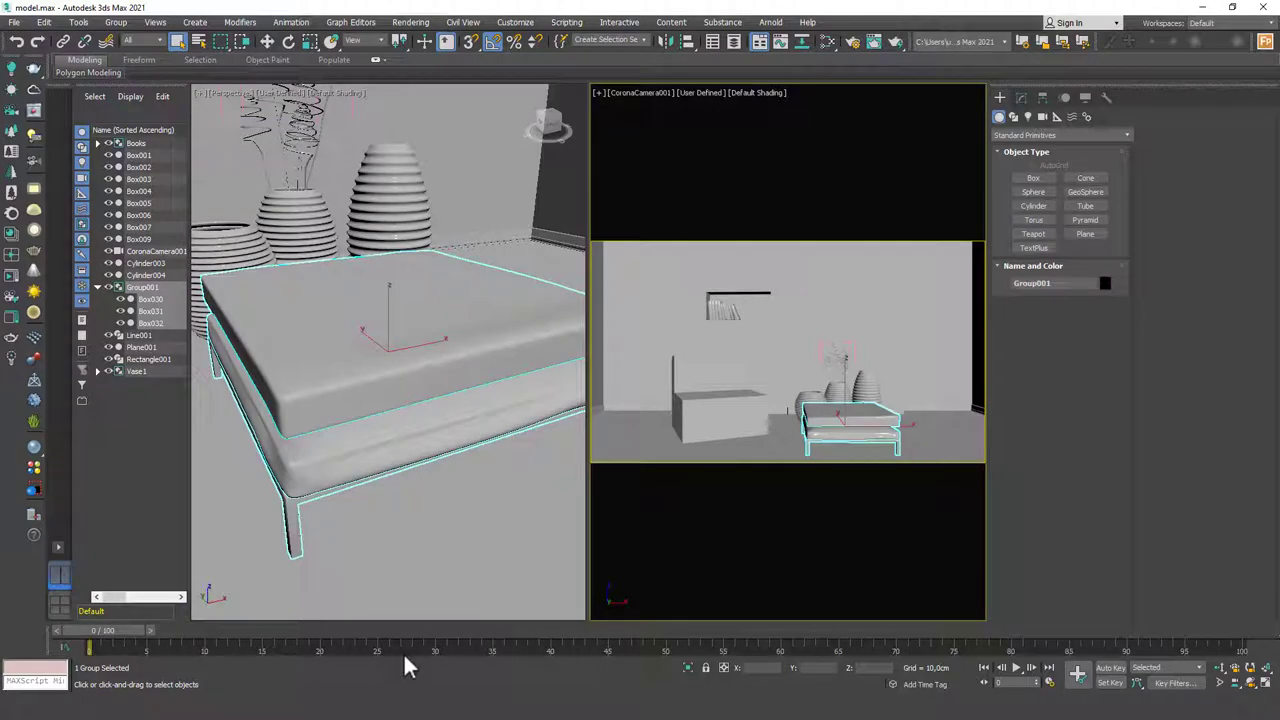
- Select the ottoman group, maximize the camera view and set the timeline to frame 7 to apply the cushion's cloth simulation
{"action": "left_click", "coordinate": [731, 425]}
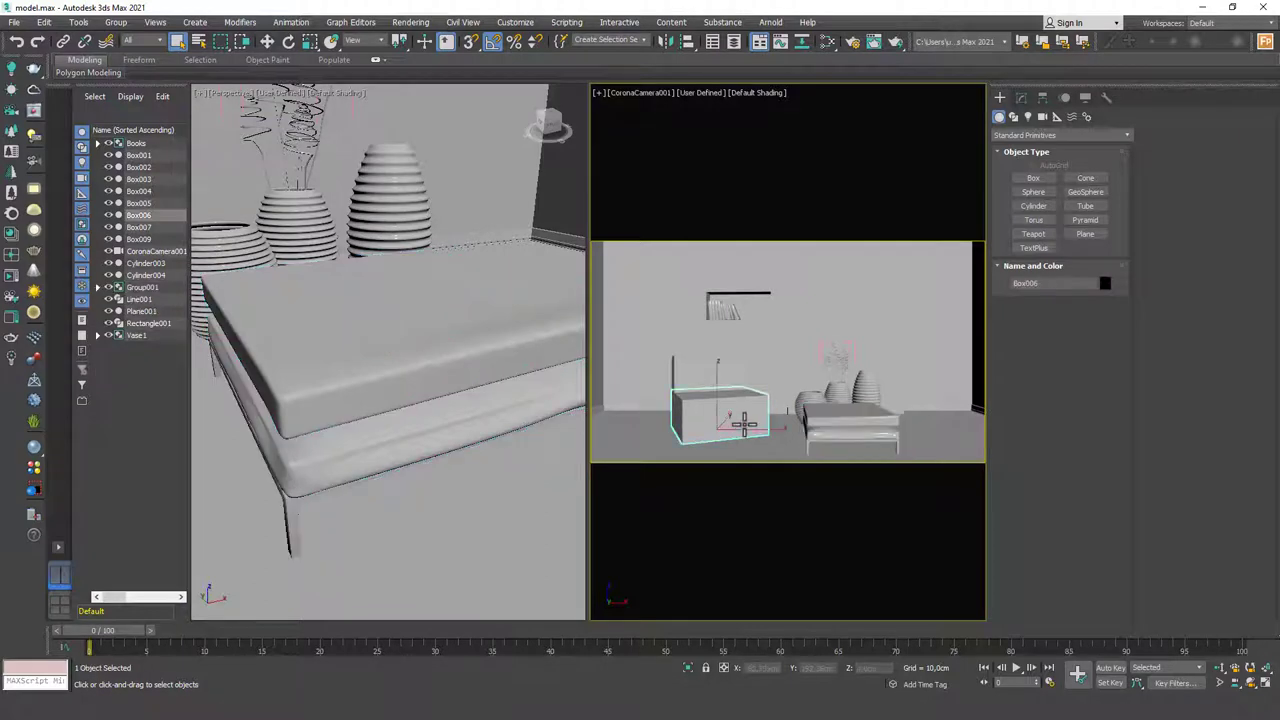
{"action": "left_click", "coordinate": [829, 402]}
{"action": "key", "text": "alt+w"}
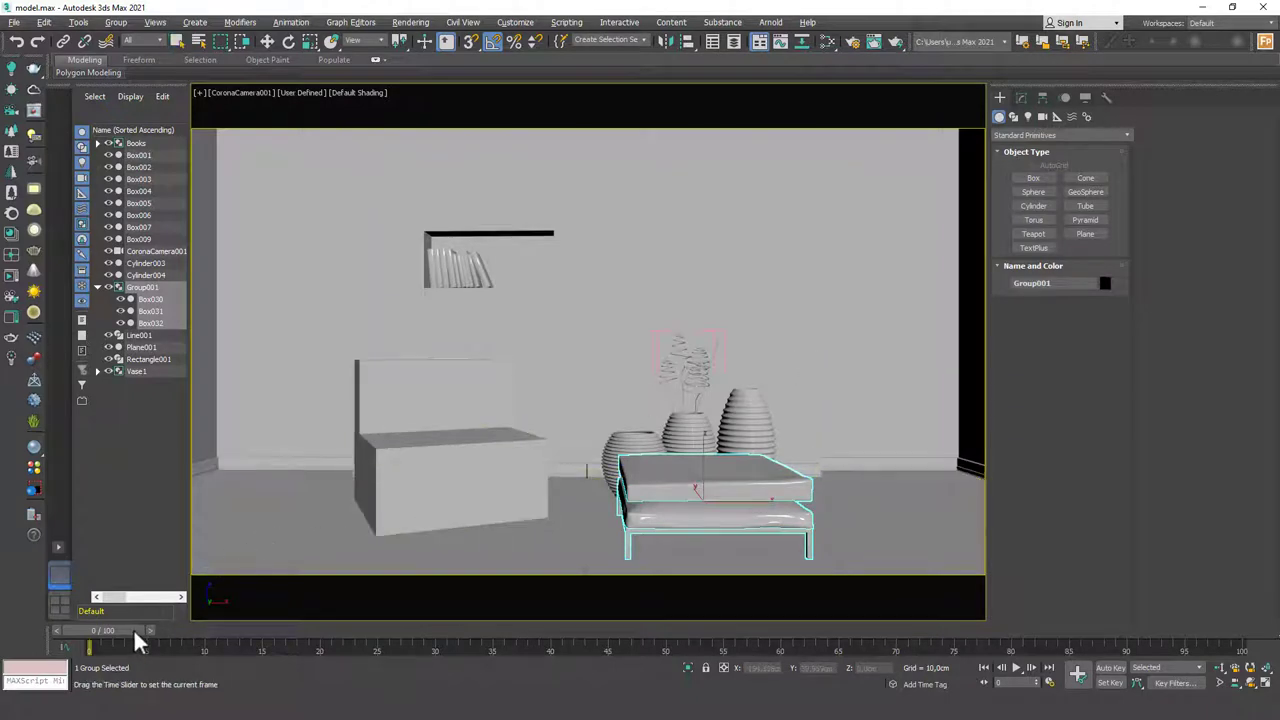
{"action": "left_click_drag", "start_coordinate": [138, 641], "coordinate": [88, 652]}
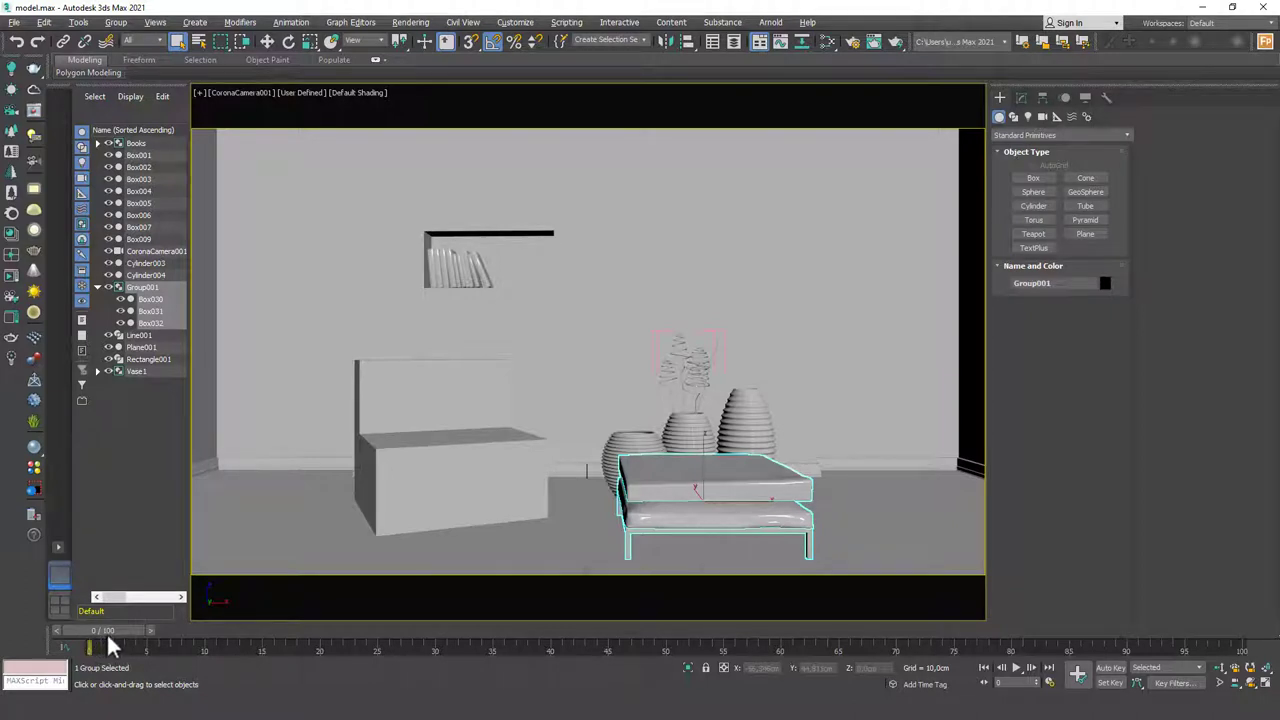
{"action": "left_click_drag", "start_coordinate": [110, 643], "coordinate": [178, 650]}
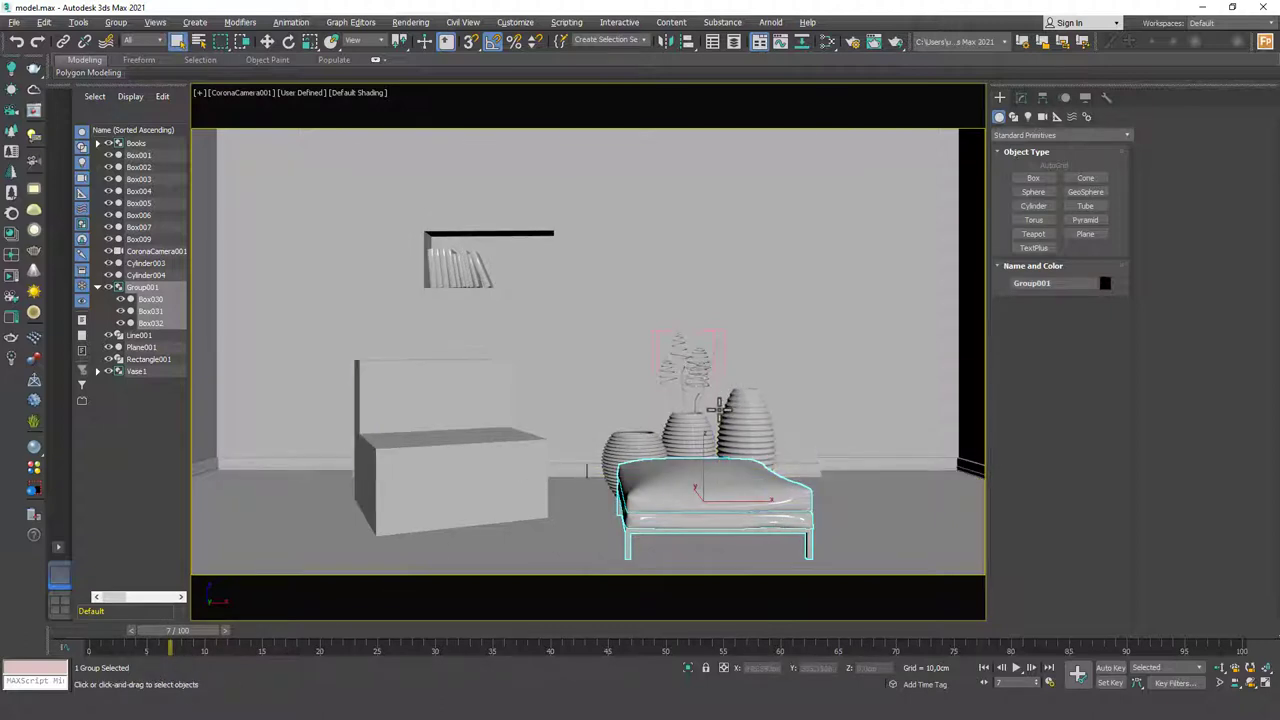
- Open the ottoman group and convert its top cushion to an editable poly
{"action": "right_click", "coordinate": [710, 394]}
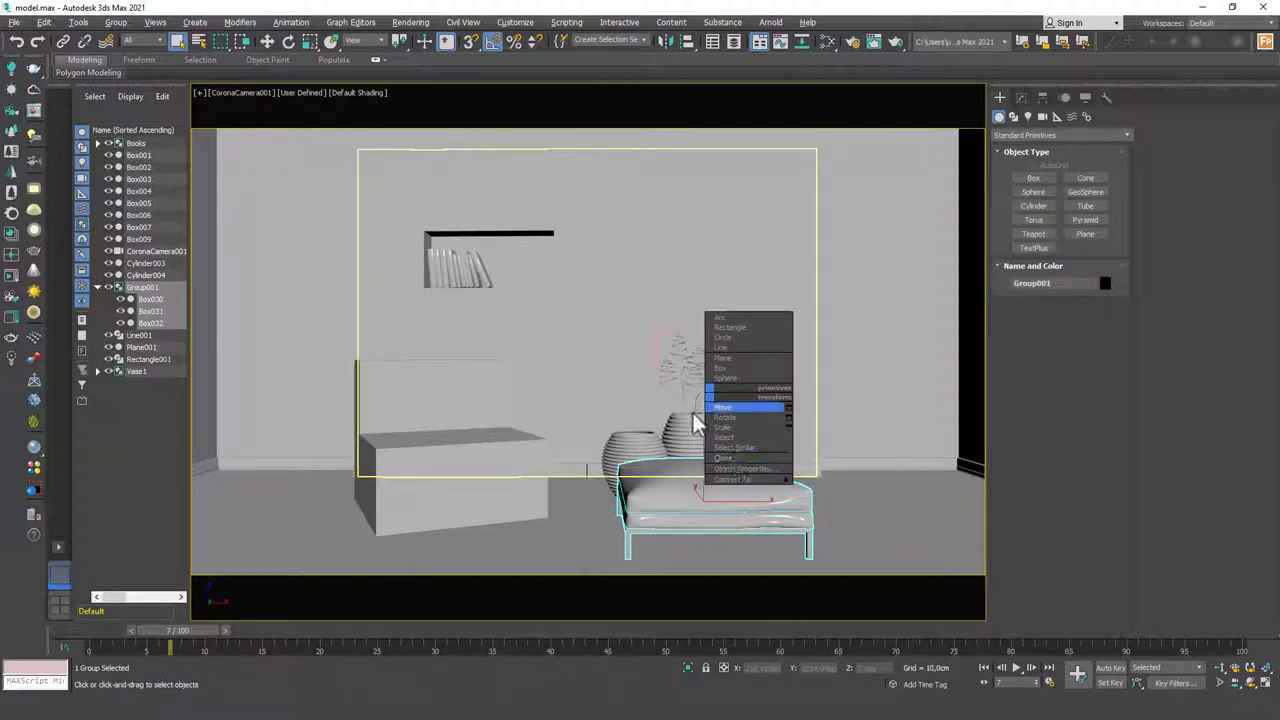
{"action": "left_click", "coordinate": [112, 24]}
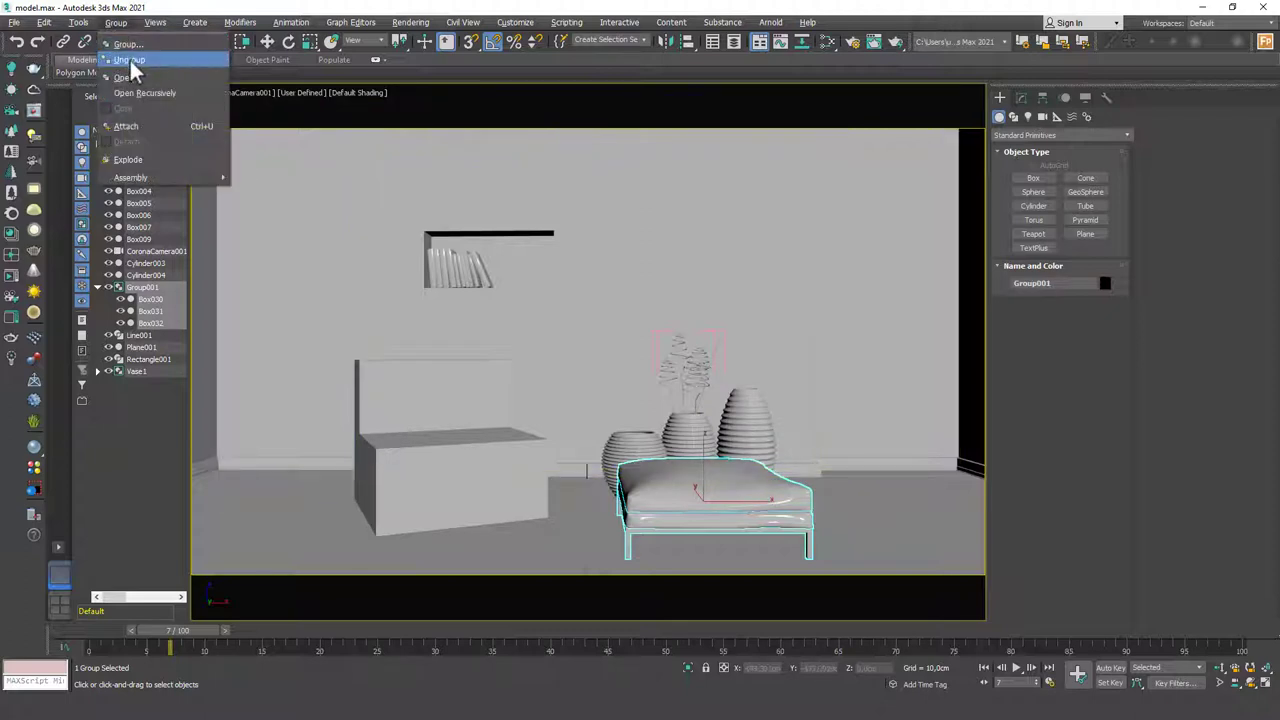
{"action": "left_click", "coordinate": [134, 79]}
{"action": "left_click", "coordinate": [743, 455]}
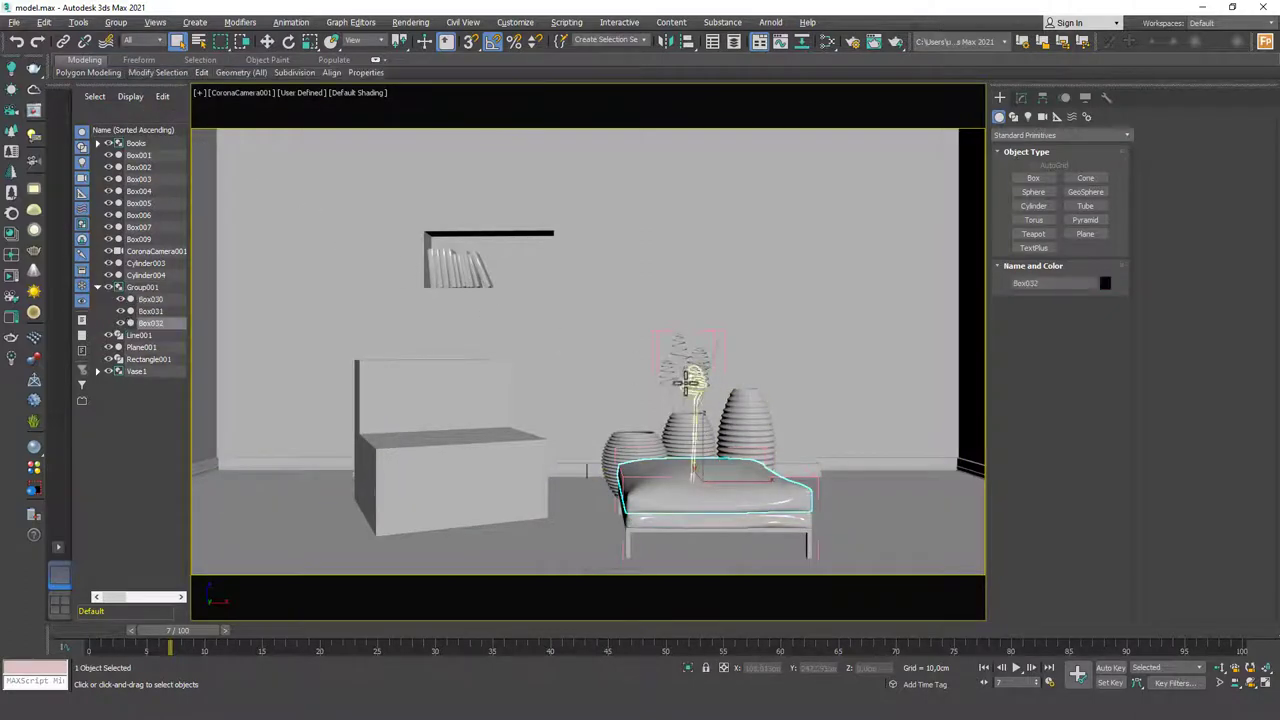
{"action": "left_click", "coordinate": [1022, 99]}
{"action": "right_click", "coordinate": [666, 391]}
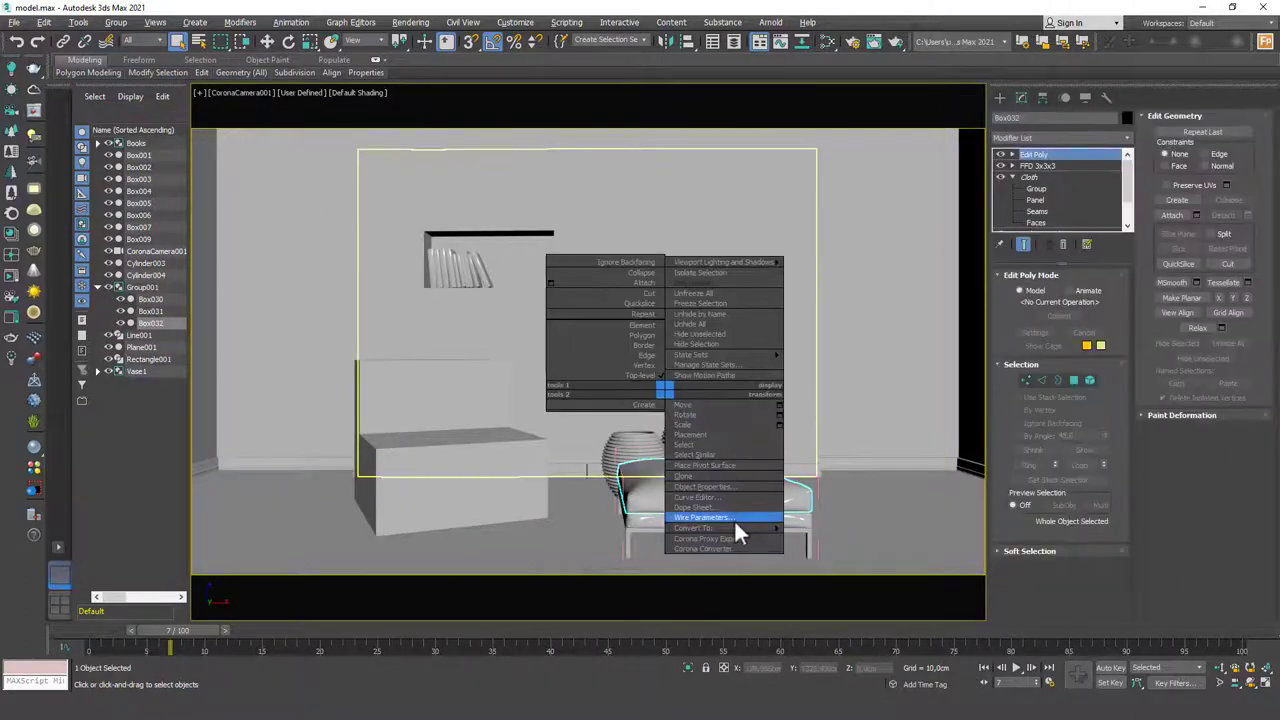
{"action": "left_click", "coordinate": [817, 538]}
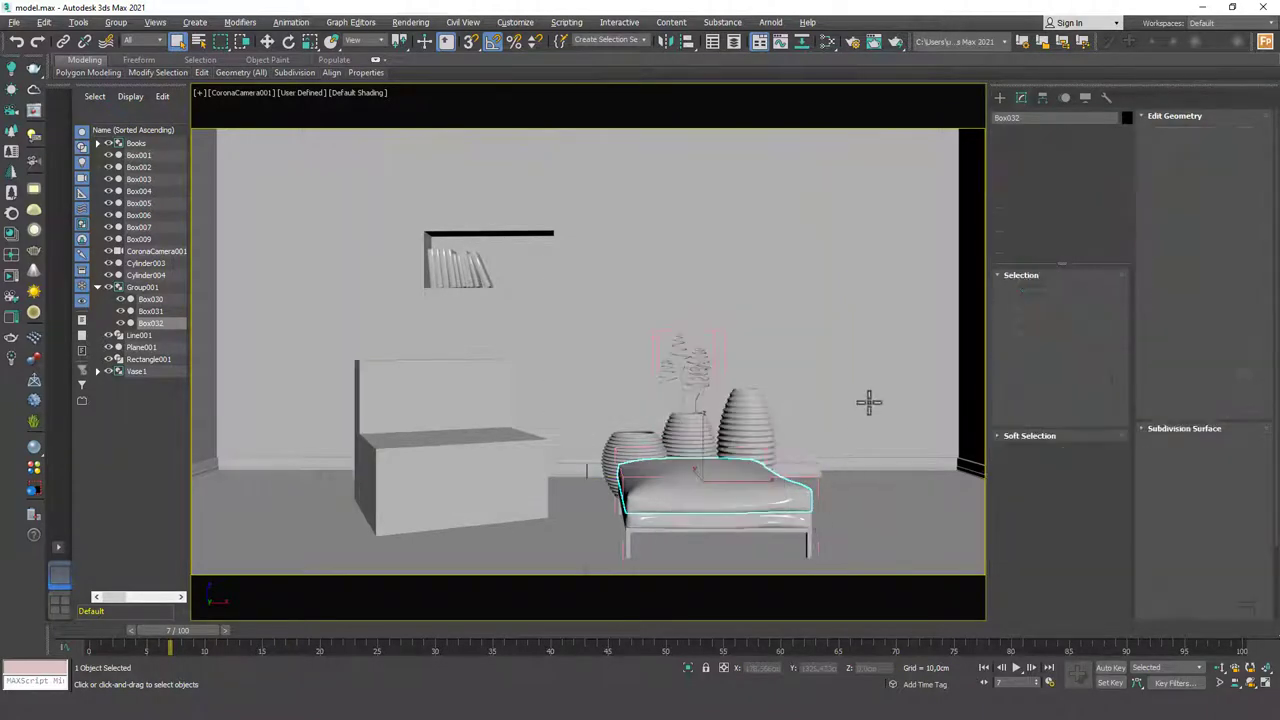
- Select the ottoman's lower cushion and return the timeline to frame 0
{"action": "left_click", "coordinate": [766, 520]}
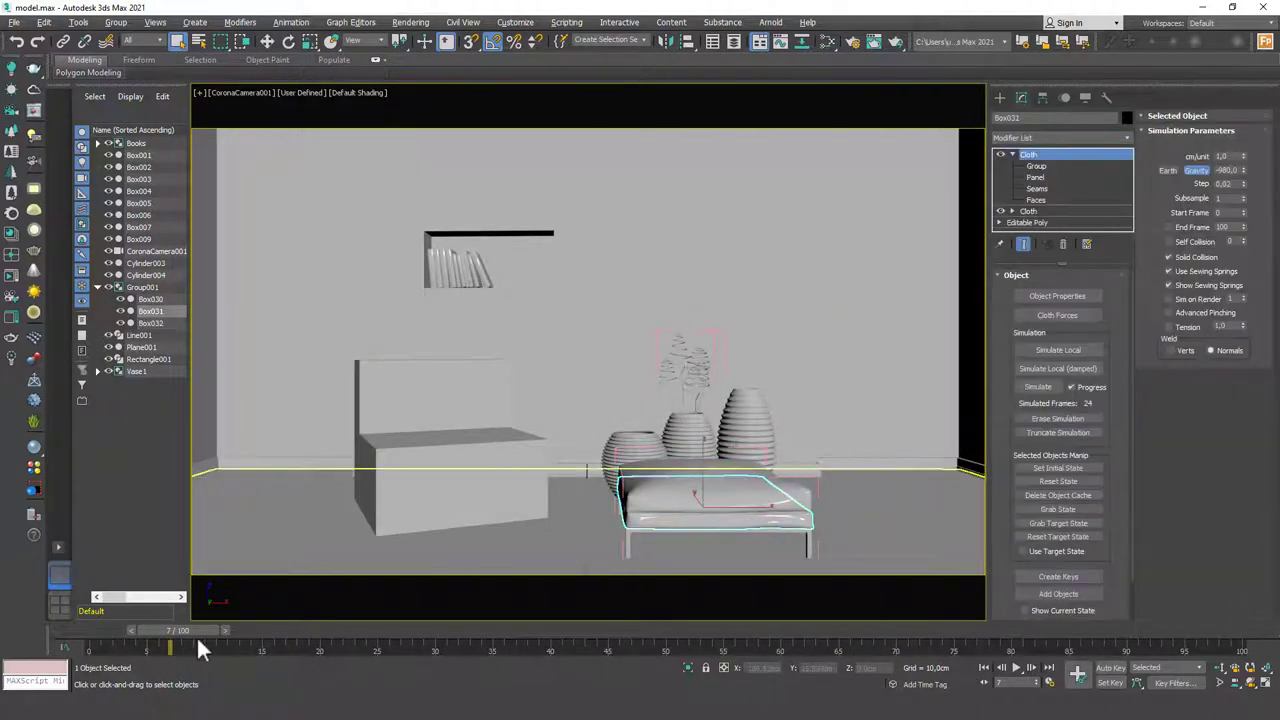
{"action": "left_click_drag", "start_coordinate": [200, 650], "coordinate": [118, 680]}
{"action": "key", "text": "q"}
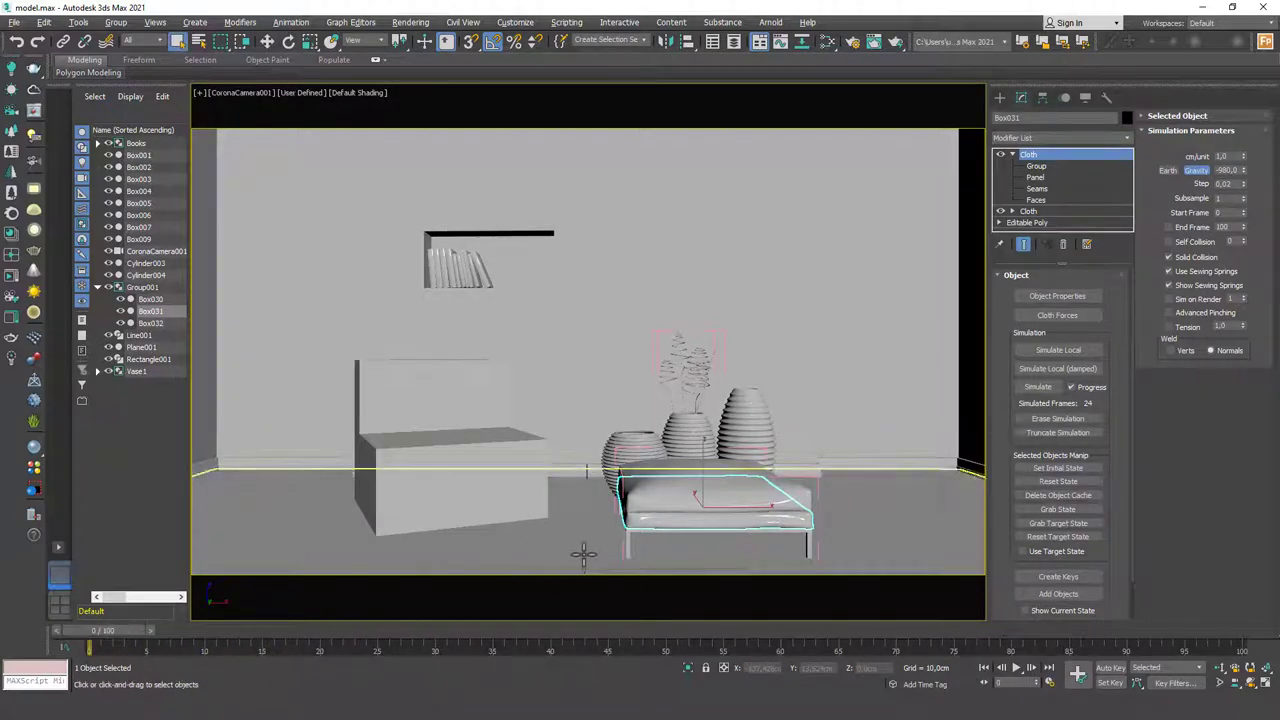
- Close the ottoman group and isolate it together with the two armchair placeholder boxes
{"action": "left_click", "coordinate": [624, 540]}
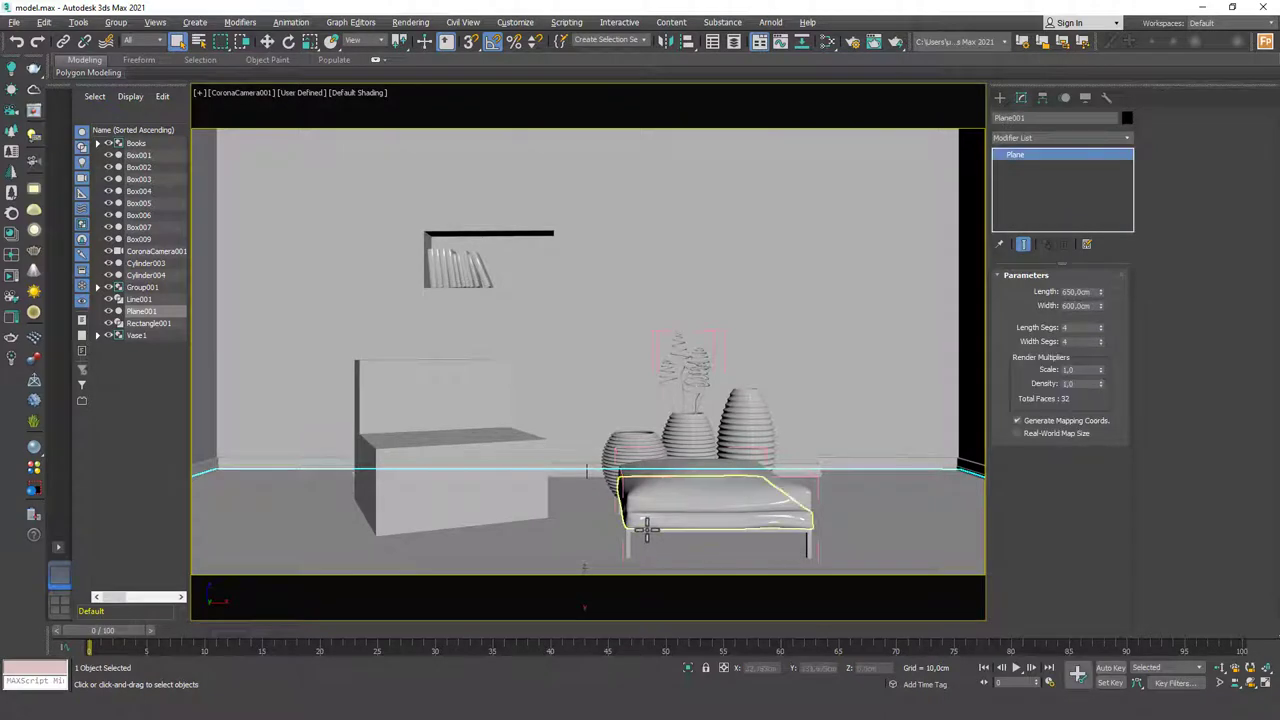
{"action": "left_click", "coordinate": [645, 512]}
{"action": "left_click", "coordinate": [443, 394], "text": "ctrl"}
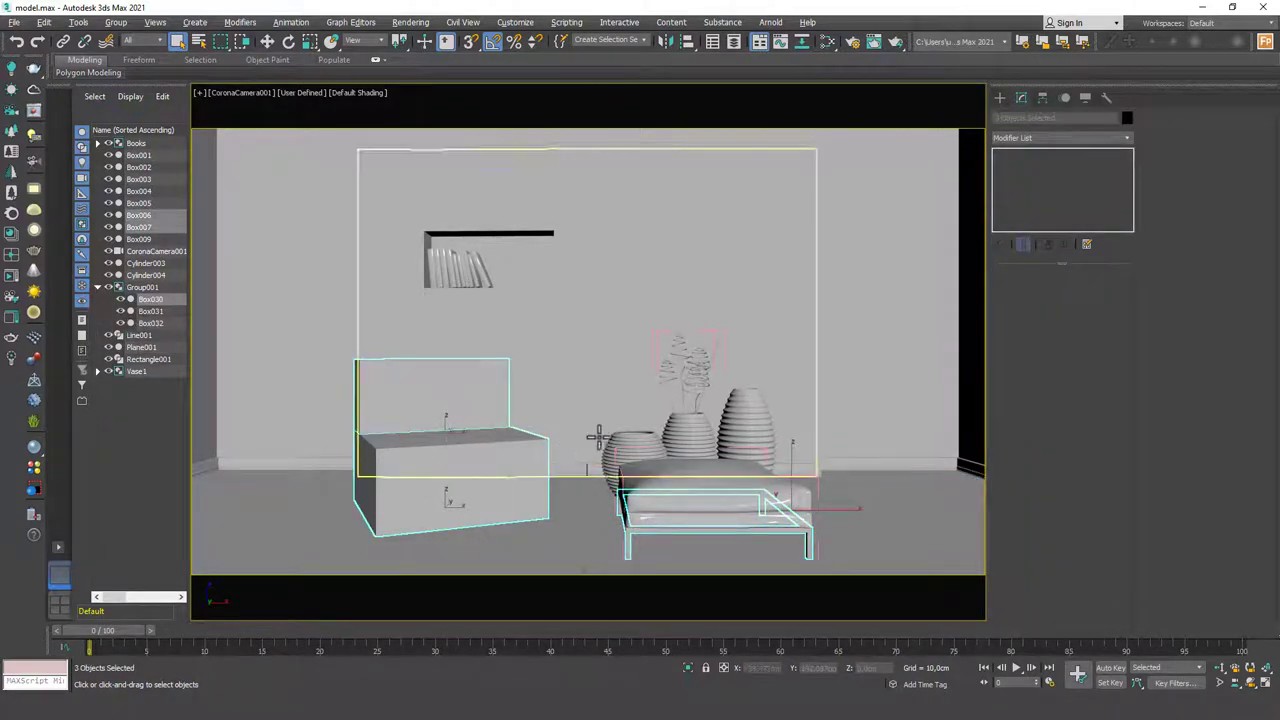
{"action": "right_click", "coordinate": [660, 482]}
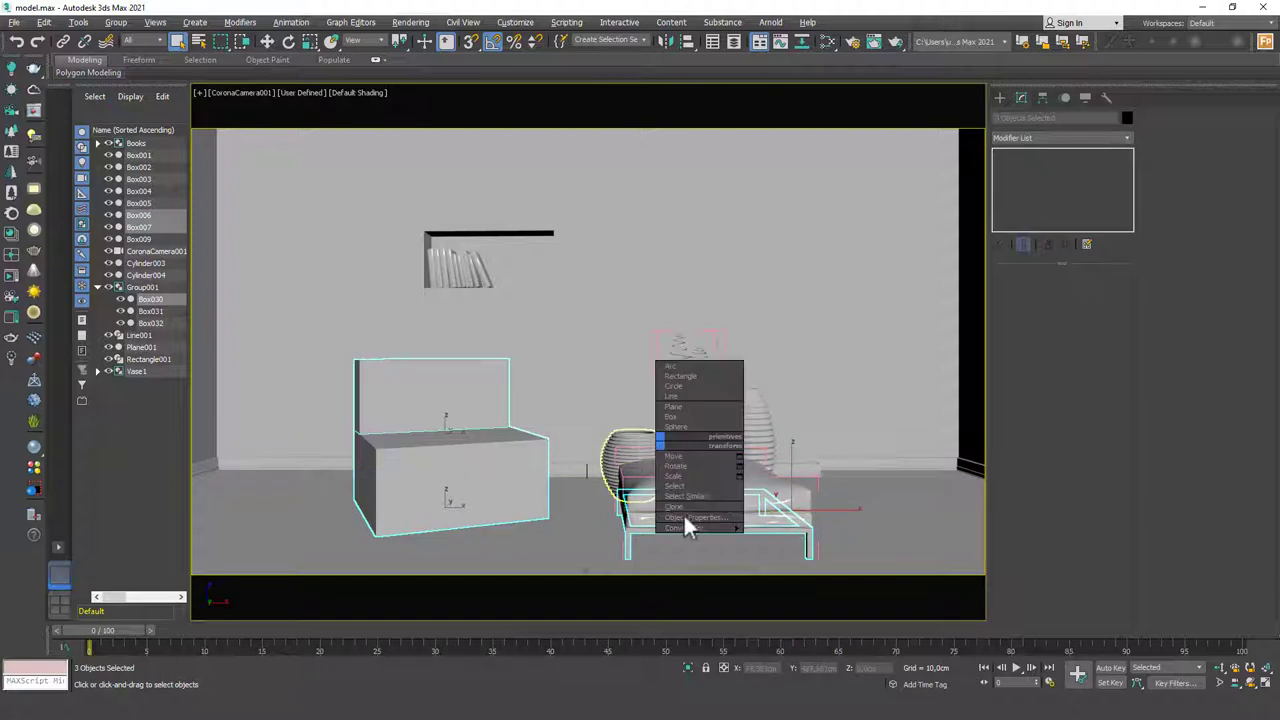
{"action": "left_click", "coordinate": [116, 22]}
{"action": "left_click", "coordinate": [130, 105]}
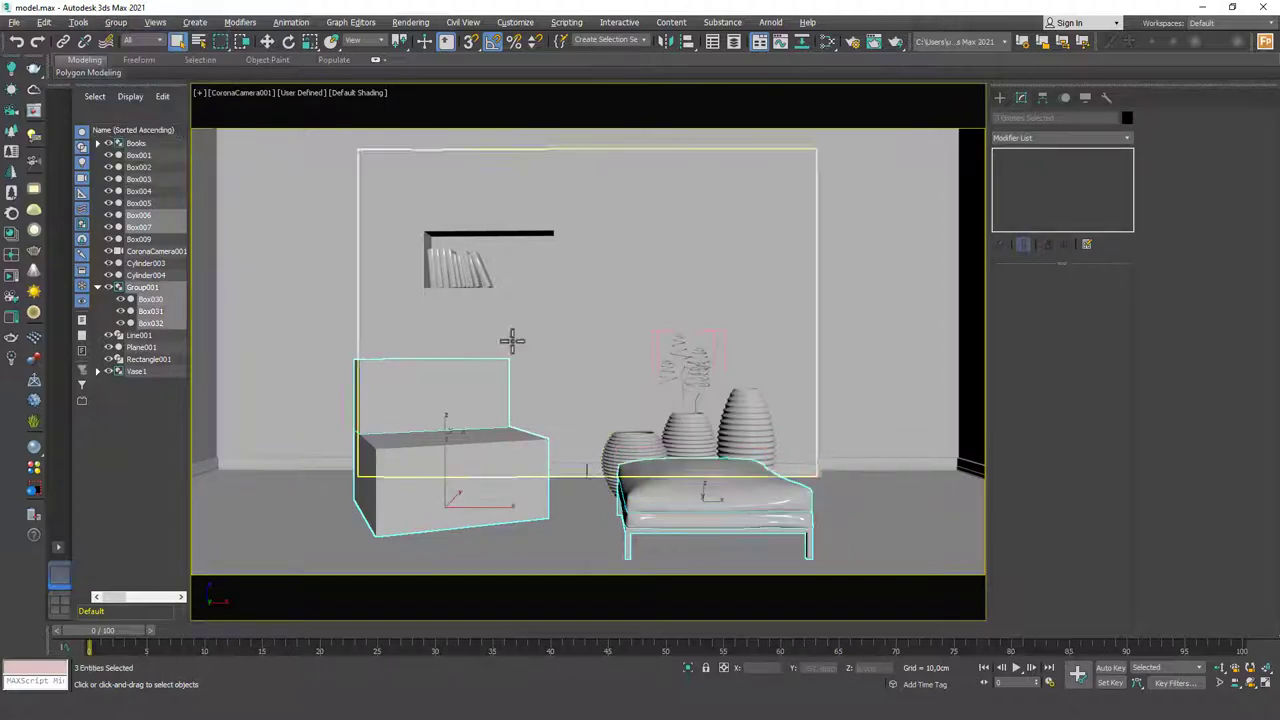
{"action": "key", "text": "alt+q"}
{"action": "left_click", "coordinate": [688, 404]}
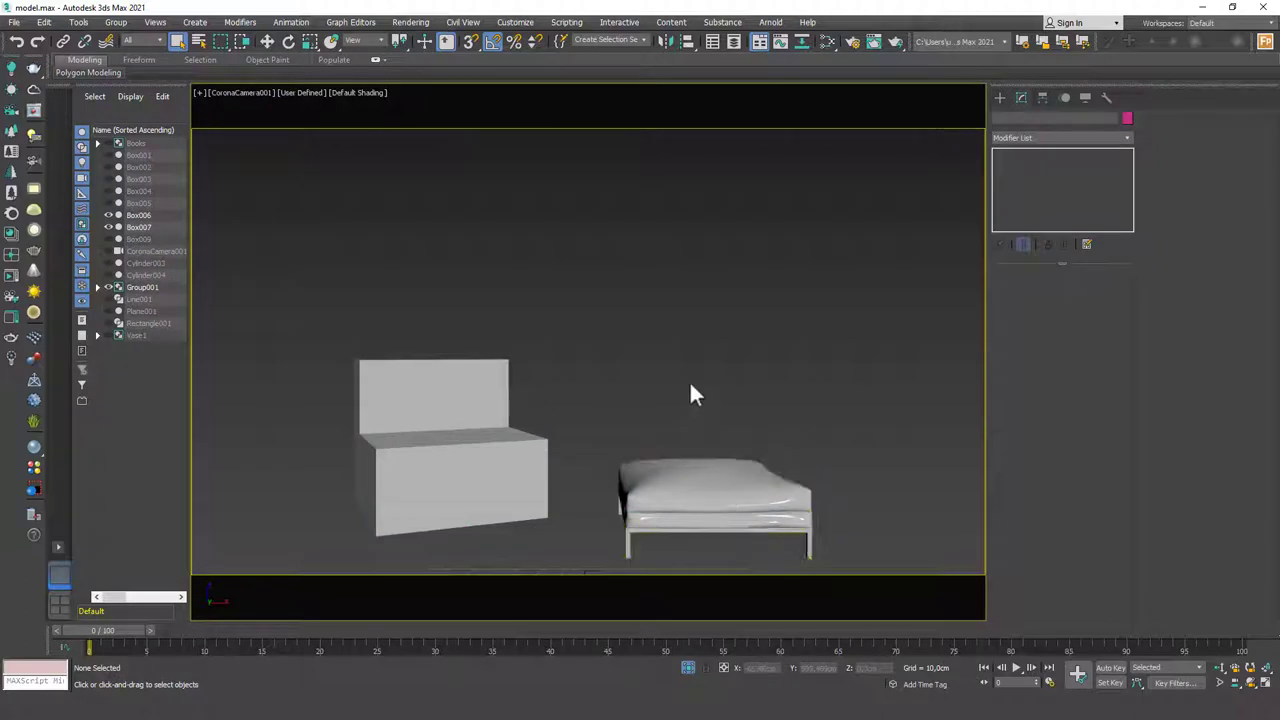
- Reopen the ottoman group and copy its metal leg frame across to the armchair boxes along X
{"action": "left_click", "coordinate": [731, 474]}
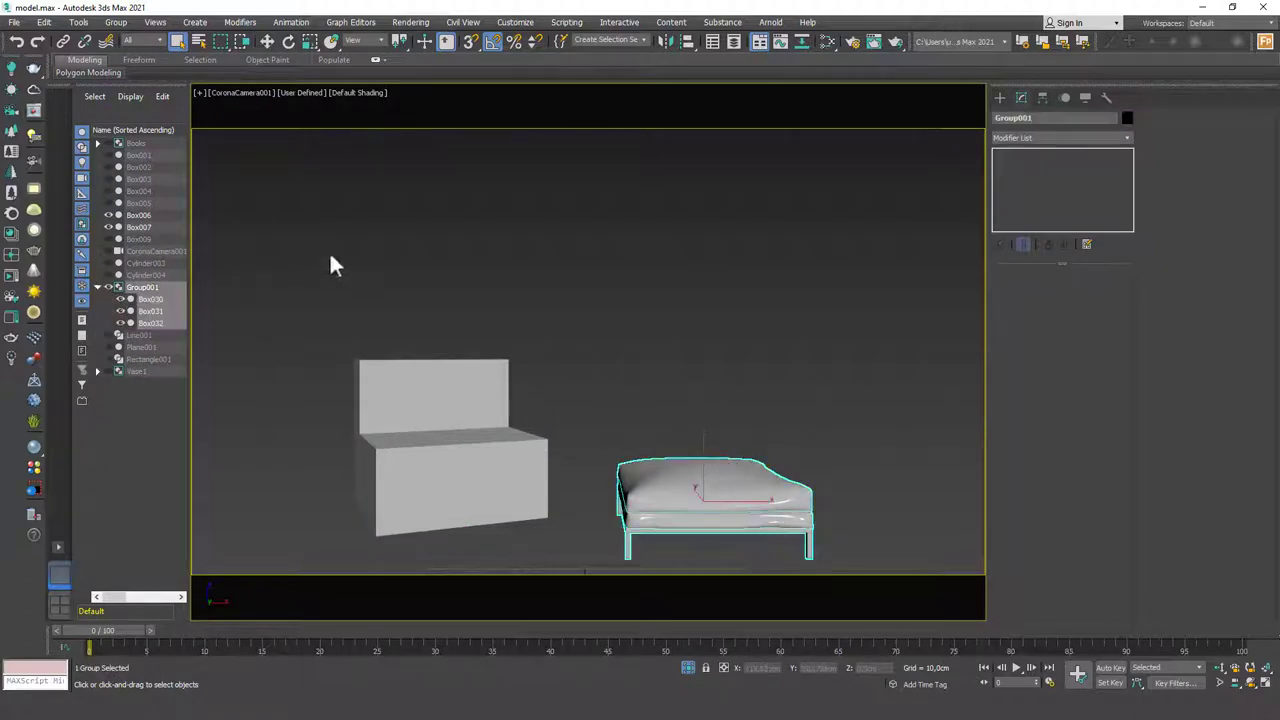
{"action": "left_click", "coordinate": [116, 22]}
{"action": "left_click", "coordinate": [146, 77]}
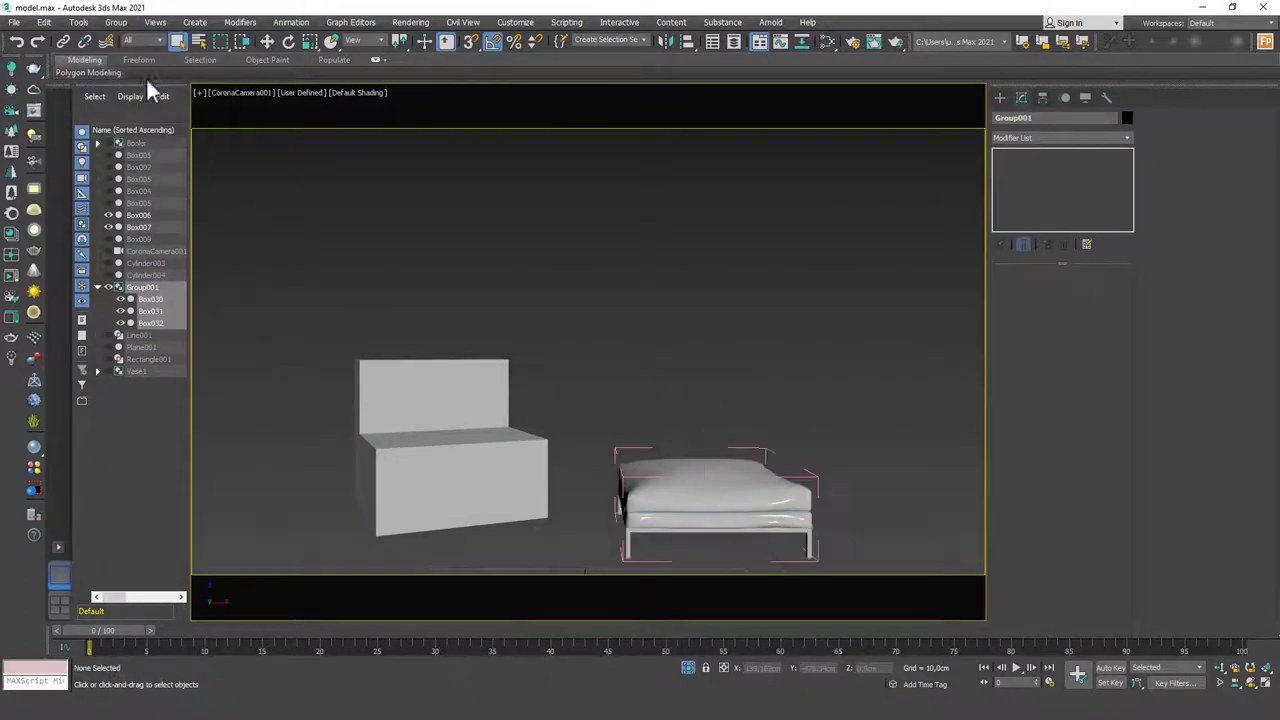
{"action": "left_click", "coordinate": [680, 530]}
{"action": "key", "text": "w"}
{"action": "left_click_drag", "start_coordinate": [823, 511], "coordinate": [543, 523]}
{"action": "left_click", "coordinate": [644, 412]}
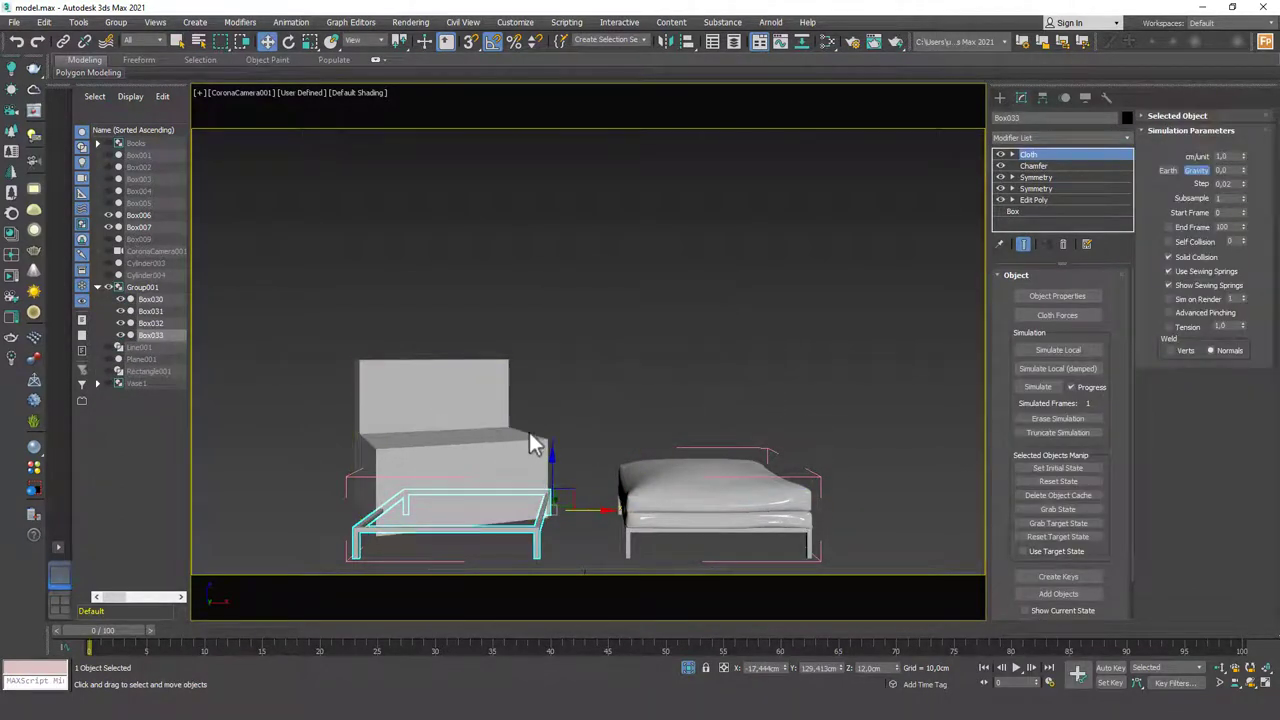
- In the top view, move the two armchair boxes over the copied frame and rotate them square to it
{"action": "key", "text": "t"}
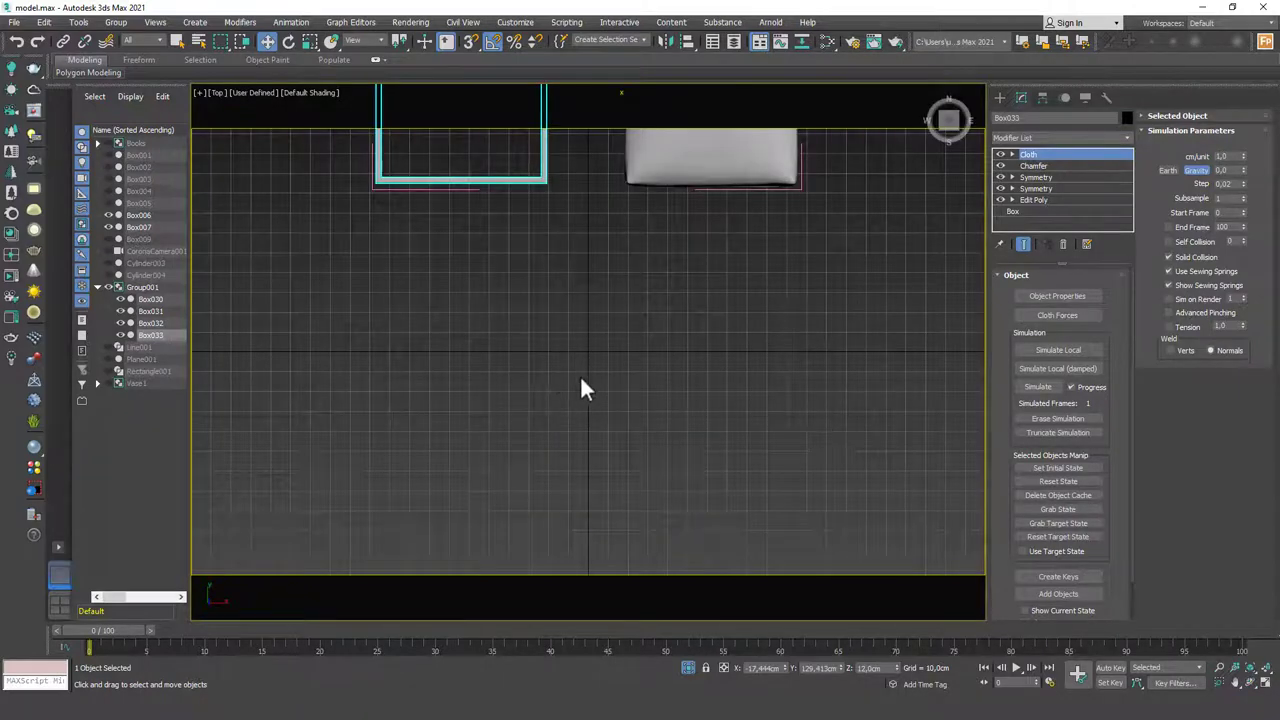
{"action": "middle_click_drag", "start_coordinate": [580, 385], "coordinate": [665, 570]}
{"action": "left_click", "coordinate": [507, 323]}
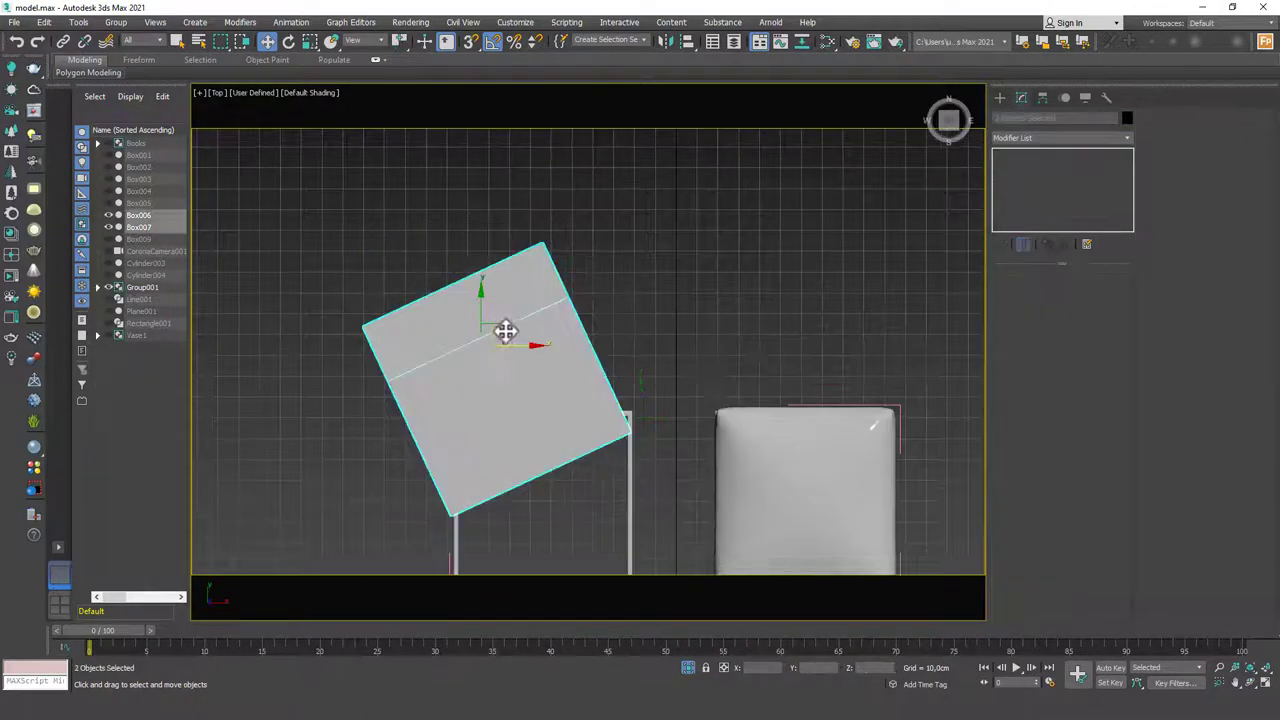
{"action": "left_click_drag", "start_coordinate": [506, 331], "coordinate": [566, 447]}
{"action": "key", "text": "e"}
{"action": "middle_click_drag", "start_coordinate": [591, 464], "coordinate": [604, 366]}
{"action": "left_click_drag", "start_coordinate": [596, 335], "coordinate": [606, 350]}
- Switch to a wireframe perspective view and select the copied frame inside the armchair boxes
{"action": "middle_click_drag", "start_coordinate": [589, 400], "coordinate": [612, 331], "text": "alt"}
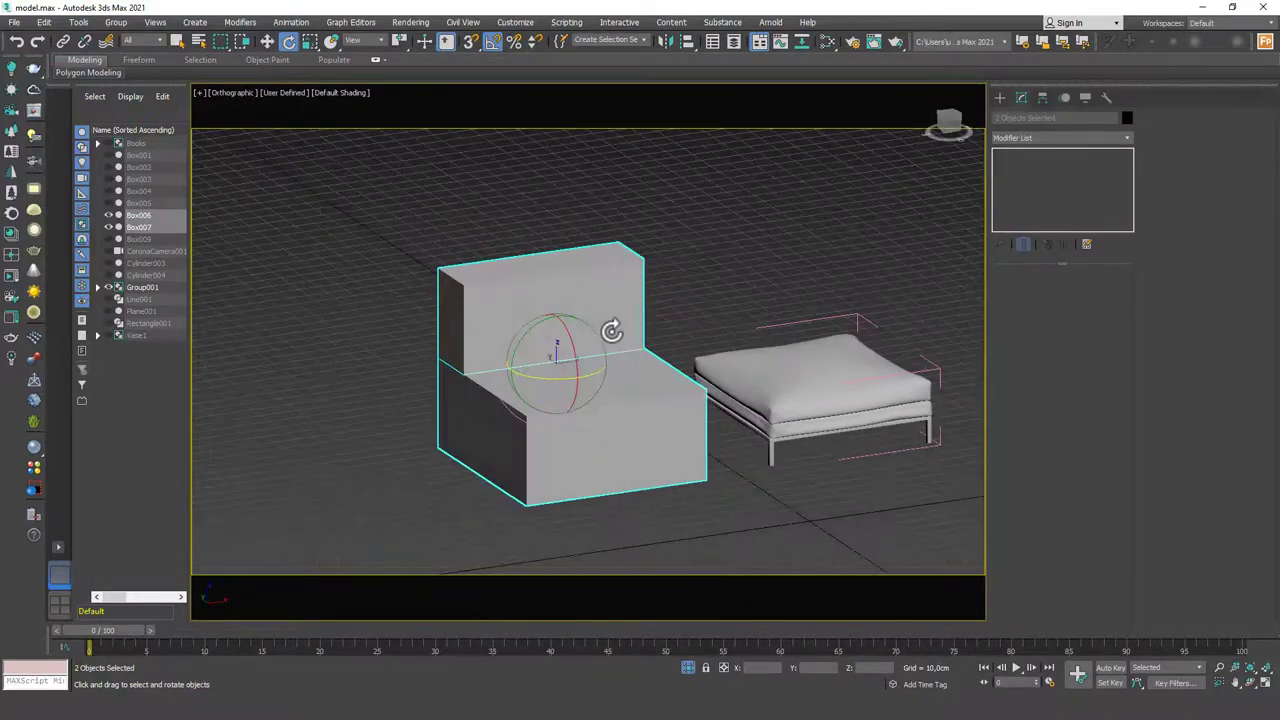
{"action": "key", "text": "F3"}
{"action": "mouse_move", "coordinate": [577, 486]}
{"action": "middle_mouse_down", "text": "alt"}
{"action": "mouse_move", "coordinate": [520, 483]}
{"action": "mouse_move", "coordinate": [551, 423]}
{"action": "mouse_move", "coordinate": [668, 408]}
{"action": "mouse_move", "coordinate": [623, 434]}
{"action": "mouse_move", "coordinate": [600, 369]}
{"action": "middle_mouse_up", "text": "alt"}
{"action": "key", "text": "p"}
{"action": "key", "text": "F3"}
{"action": "scroll", "coordinate": [600, 369], "scroll_direction": "down", "scroll_amount": 6}
{"action": "middle_click_drag", "start_coordinate": [554, 443], "coordinate": [614, 404]}
{"action": "key", "text": "F3"}
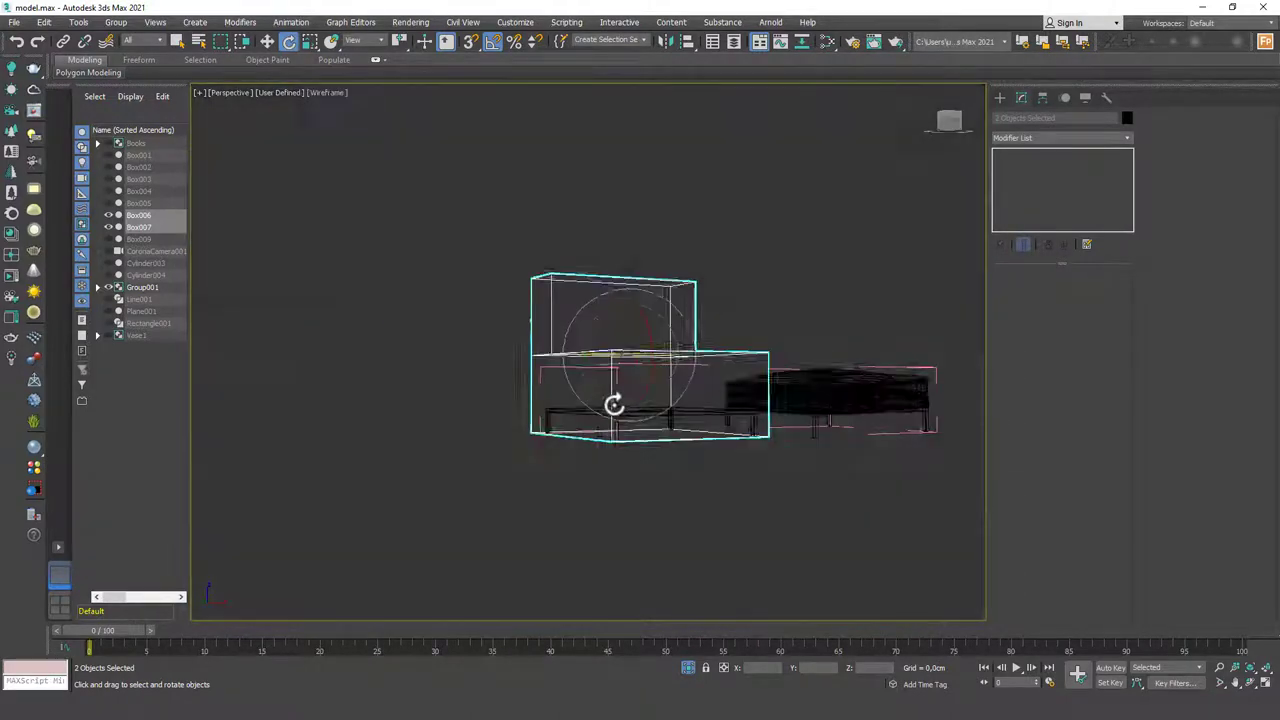
{"action": "scroll", "coordinate": [620, 402], "scroll_direction": "up", "scroll_amount": 5}
{"action": "left_click", "coordinate": [691, 437]}
{"action": "middle_click_drag", "start_coordinate": [691, 437], "coordinate": [630, 435], "text": "alt"}
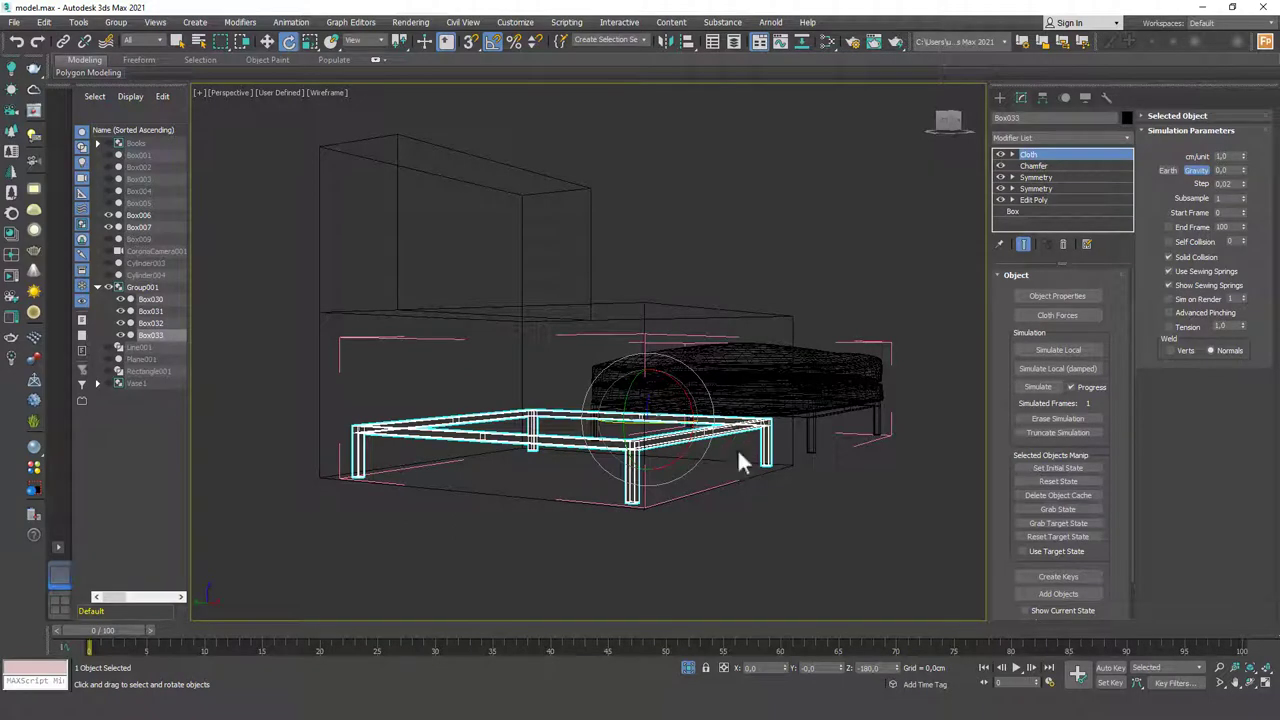
- Enter vertex level in the copied frame's Edit Poly modifier with the end result display off
{"action": "left_click", "coordinate": [1047, 209]}
{"action": "middle_click_drag", "start_coordinate": [570, 476], "coordinate": [548, 462], "text": "alt"}
{"action": "left_click", "coordinate": [1052, 200]}
{"action": "key", "text": "1"}
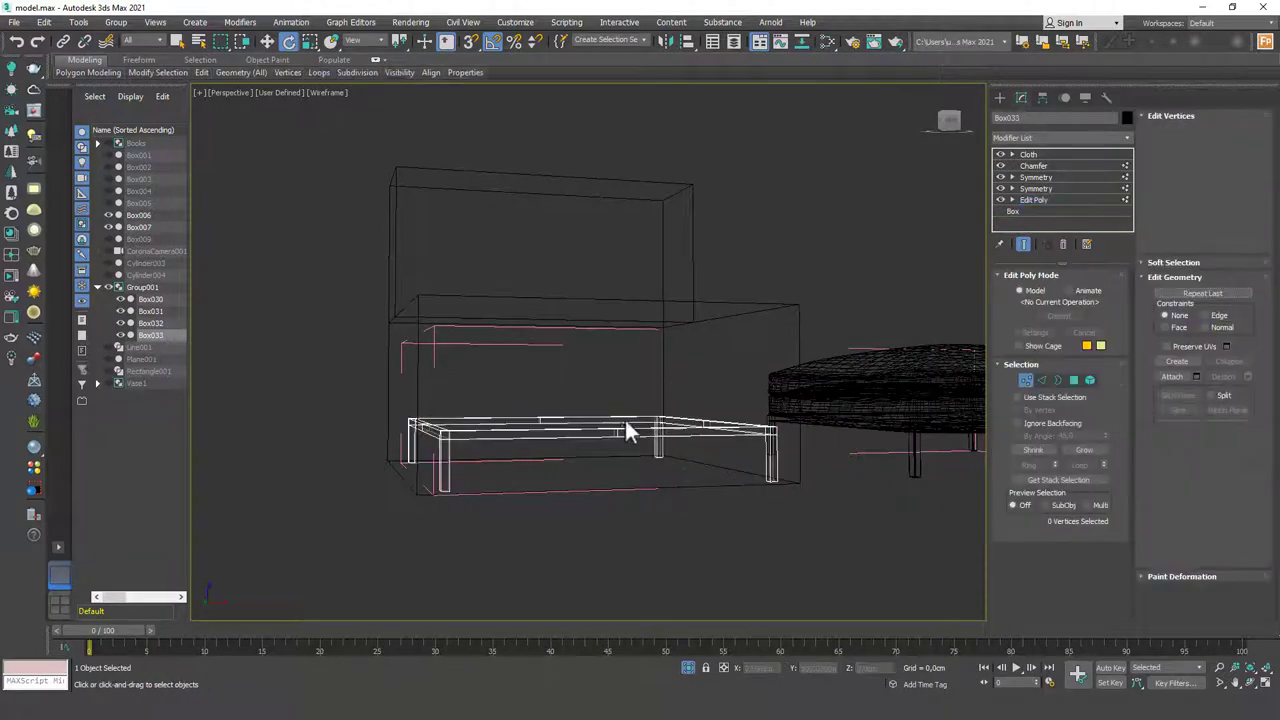
{"action": "left_click", "coordinate": [1023, 244]}
- Raise the copied frame's upper vertices along Z to lengthen its legs, leave vertex level and return to the Cloth modifier
{"action": "middle_click_drag", "start_coordinate": [574, 414], "coordinate": [518, 394], "text": "alt"}
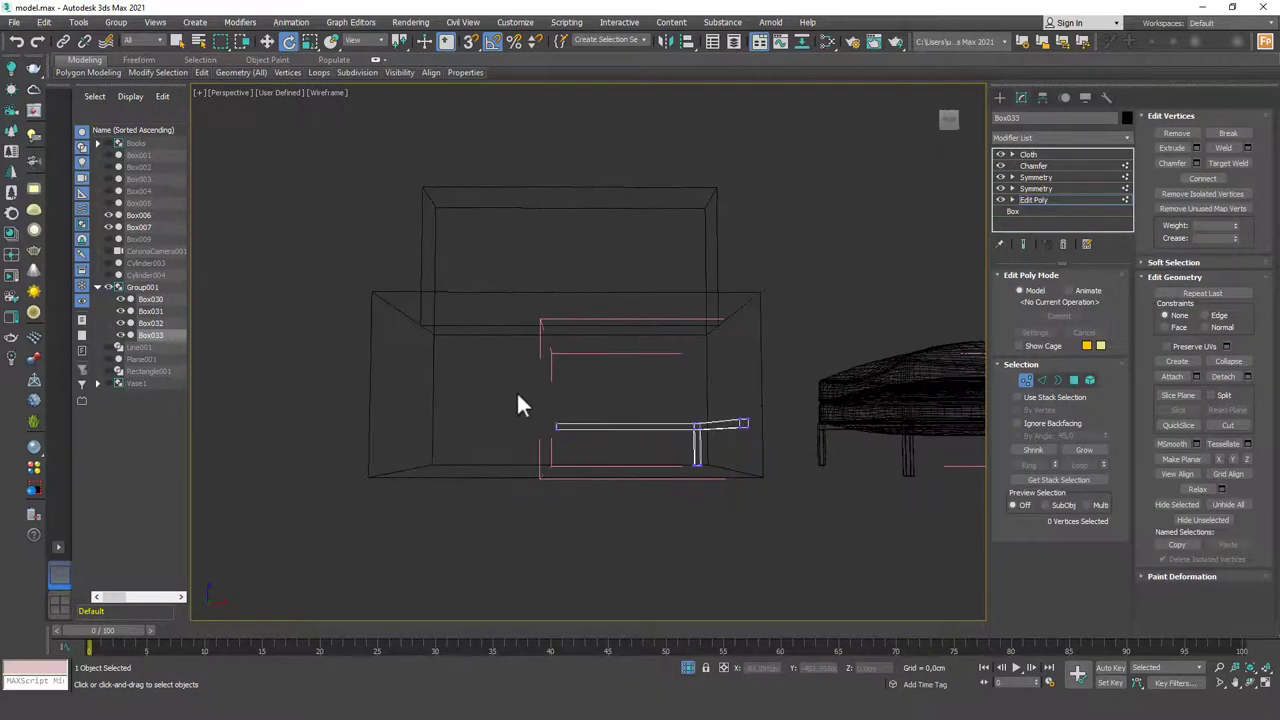
{"action": "left_click_drag", "start_coordinate": [803, 436], "coordinate": [803, 436]}
{"action": "key", "text": "w"}
{"action": "middle_click_drag", "start_coordinate": [690, 425], "coordinate": [676, 401], "text": "alt"}
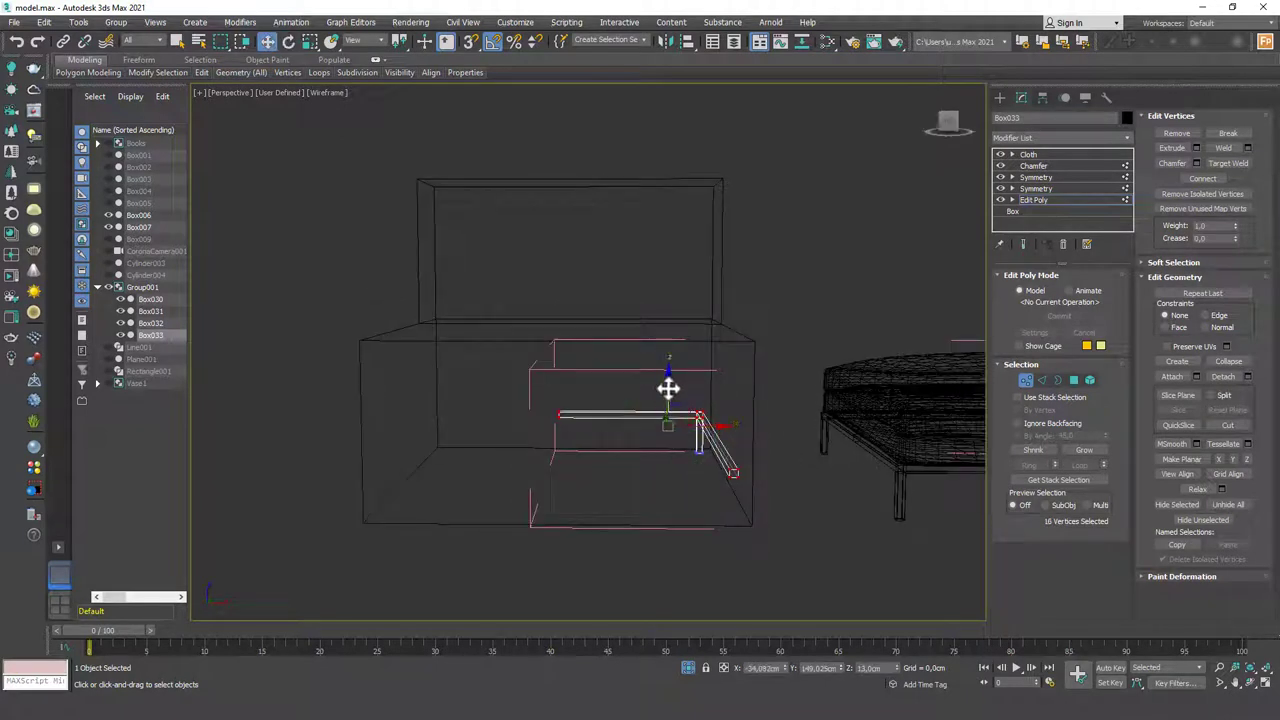
{"action": "left_click_drag", "start_coordinate": [668, 388], "coordinate": [673, 376]}
{"action": "left_click_drag", "start_coordinate": [721, 421], "coordinate": [721, 431]}
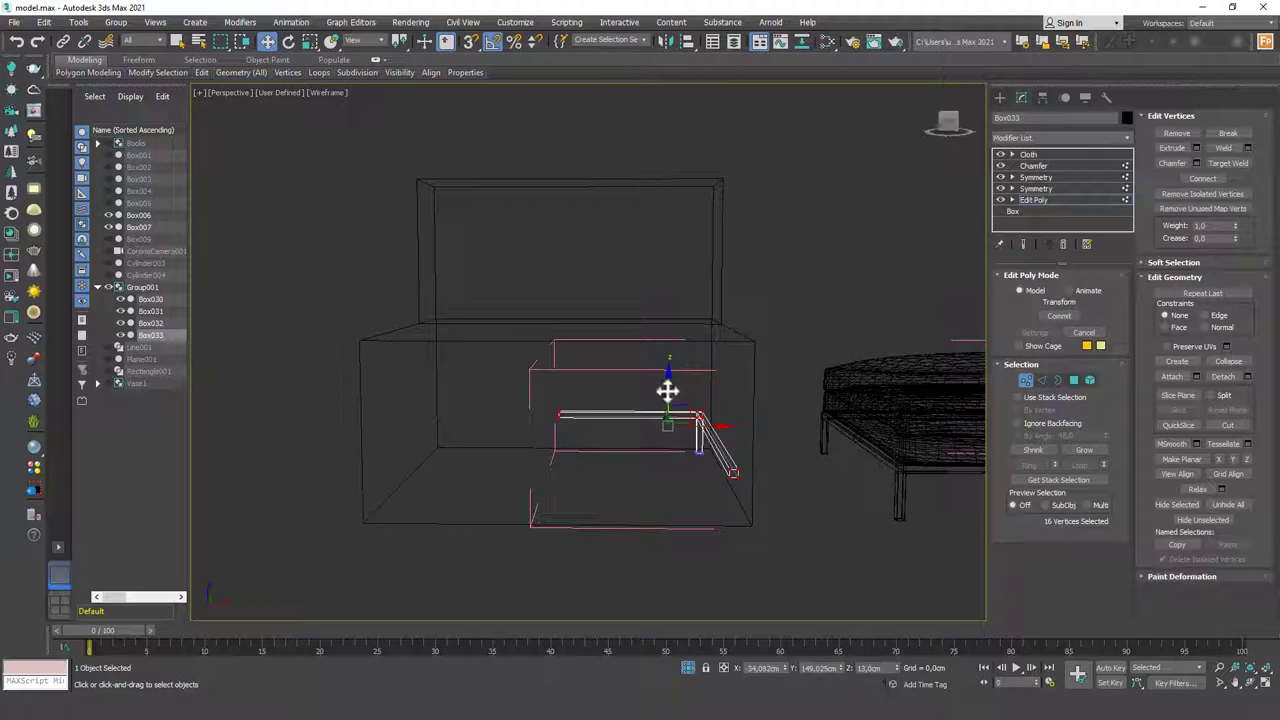
{"action": "left_click_drag", "start_coordinate": [666, 390], "coordinate": [666, 377]}
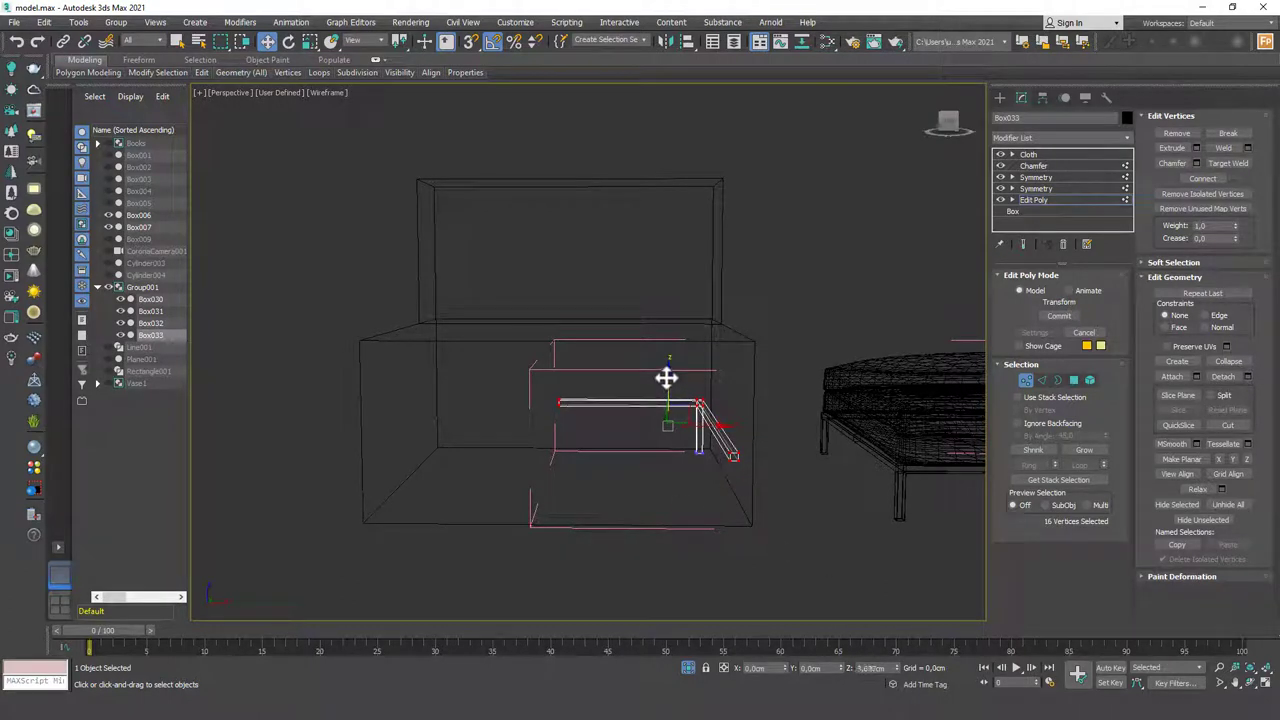
{"action": "middle_click_drag", "start_coordinate": [597, 497], "coordinate": [912, 307], "text": "alt"}
{"action": "left_click", "coordinate": [1071, 201]}
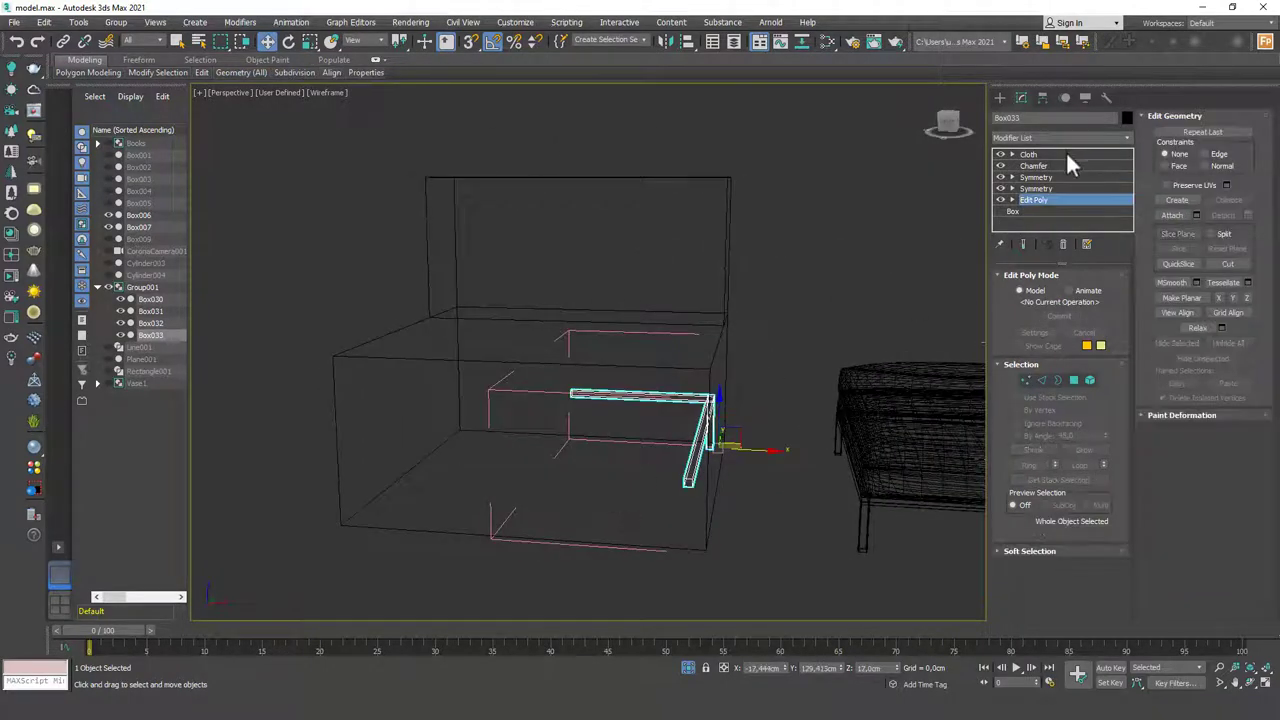
{"action": "left_click", "coordinate": [1066, 154]}
- Make one independent copy of the ottoman's lower cushion and place it over the armchair's frame
{"action": "middle_click_drag", "start_coordinate": [677, 366], "coordinate": [763, 477], "text": "alt"}
{"action": "left_click", "coordinate": [853, 480]}
{"action": "left_click", "coordinate": [851, 479]}
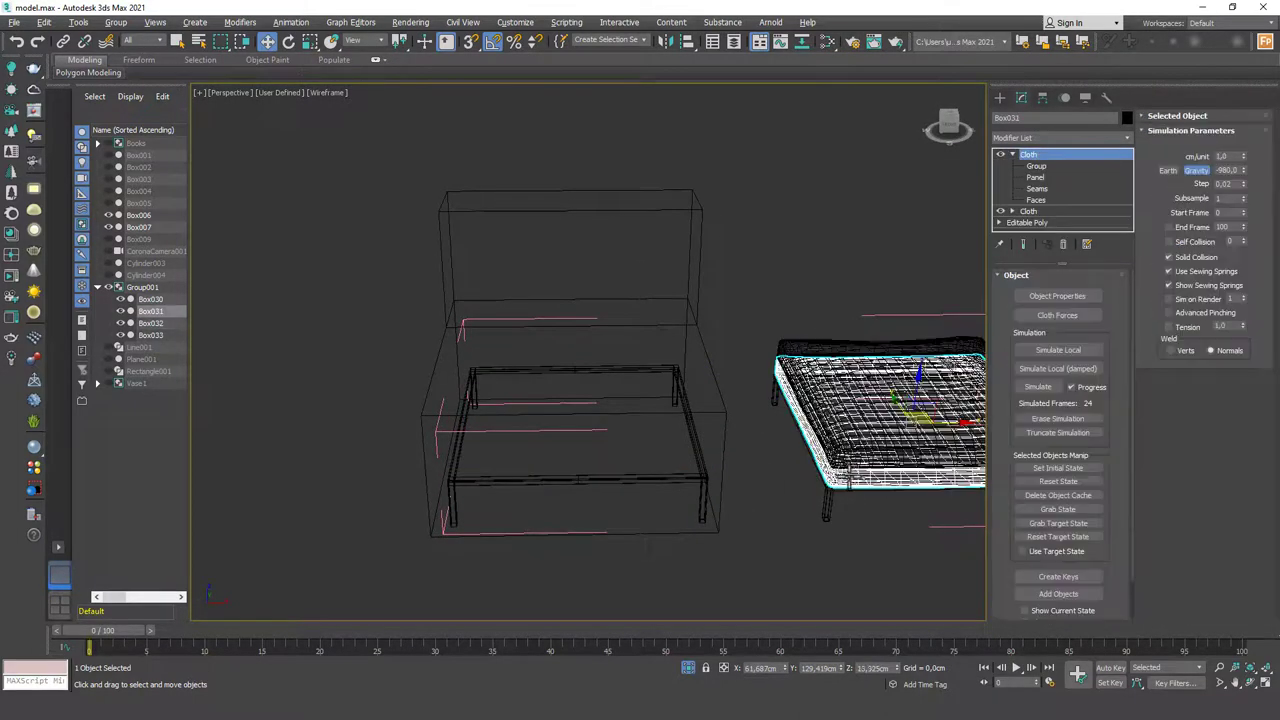
{"action": "scroll", "coordinate": [880, 400], "scroll_direction": "down", "scroll_amount": 3}
{"action": "middle_click_drag", "start_coordinate": [880, 400], "coordinate": [908, 371], "text": "alt"}
{"action": "left_click_drag", "start_coordinate": [851, 400], "coordinate": [615, 410], "text": "shift"}
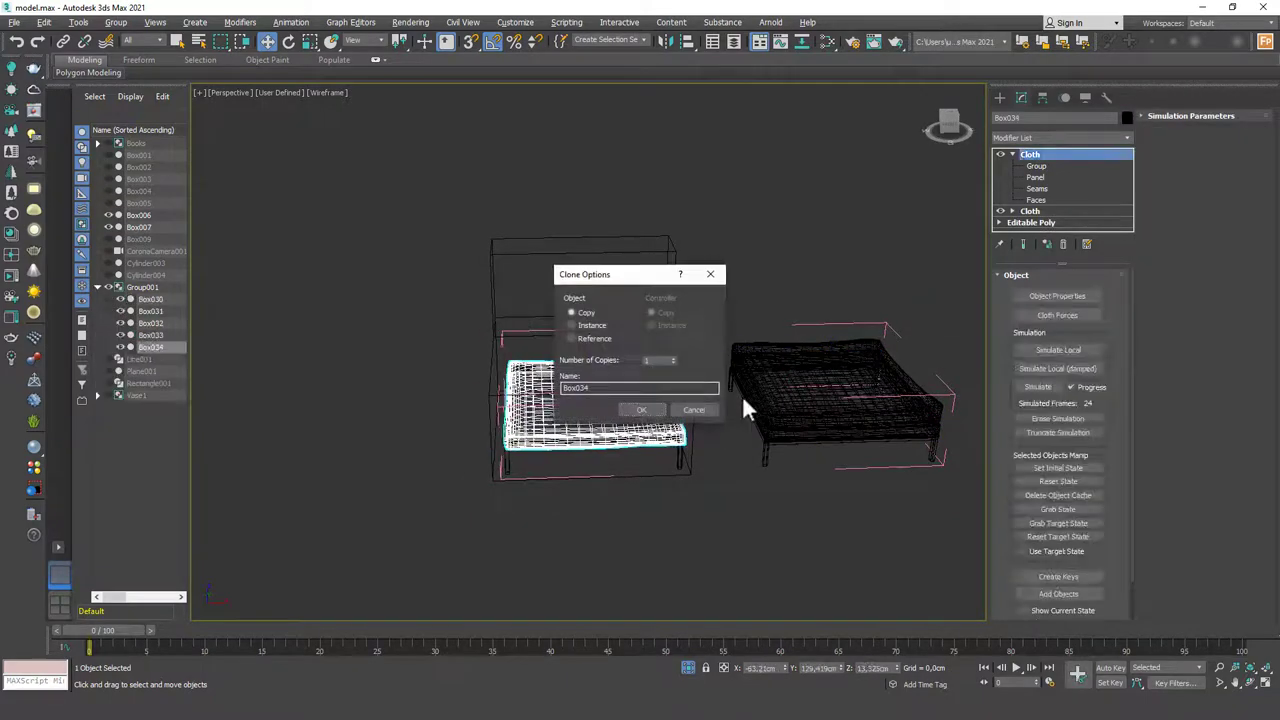
{"action": "left_click", "coordinate": [659, 410]}
{"action": "mouse_move", "coordinate": [659, 412]}
{"action": "middle_mouse_down", "text": "alt"}
{"action": "mouse_move", "coordinate": [651, 434]}
{"action": "mouse_move", "coordinate": [603, 397]}
{"action": "mouse_move", "coordinate": [646, 390]}
{"action": "middle_mouse_up", "text": "alt"}
{"action": "scroll", "coordinate": [603, 397], "scroll_direction": "up", "scroll_amount": 2}
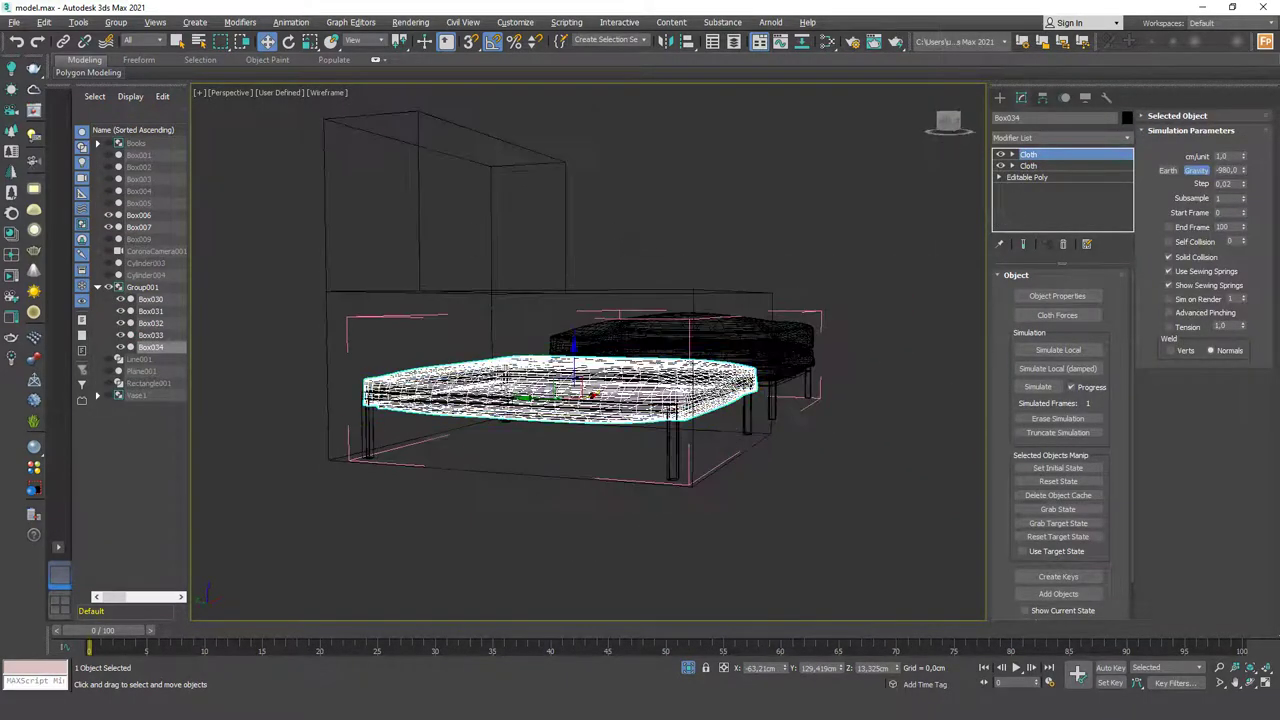
- Align the copied cushion with the armchair's leg frame, centre to centre in X and Y only
{"action": "scroll", "coordinate": [718, 376], "scroll_direction": "up", "scroll_amount": 3}
{"action": "middle_click_drag", "start_coordinate": [727, 358], "coordinate": [762, 395], "text": "alt"}
{"action": "key", "text": "alt+a"}
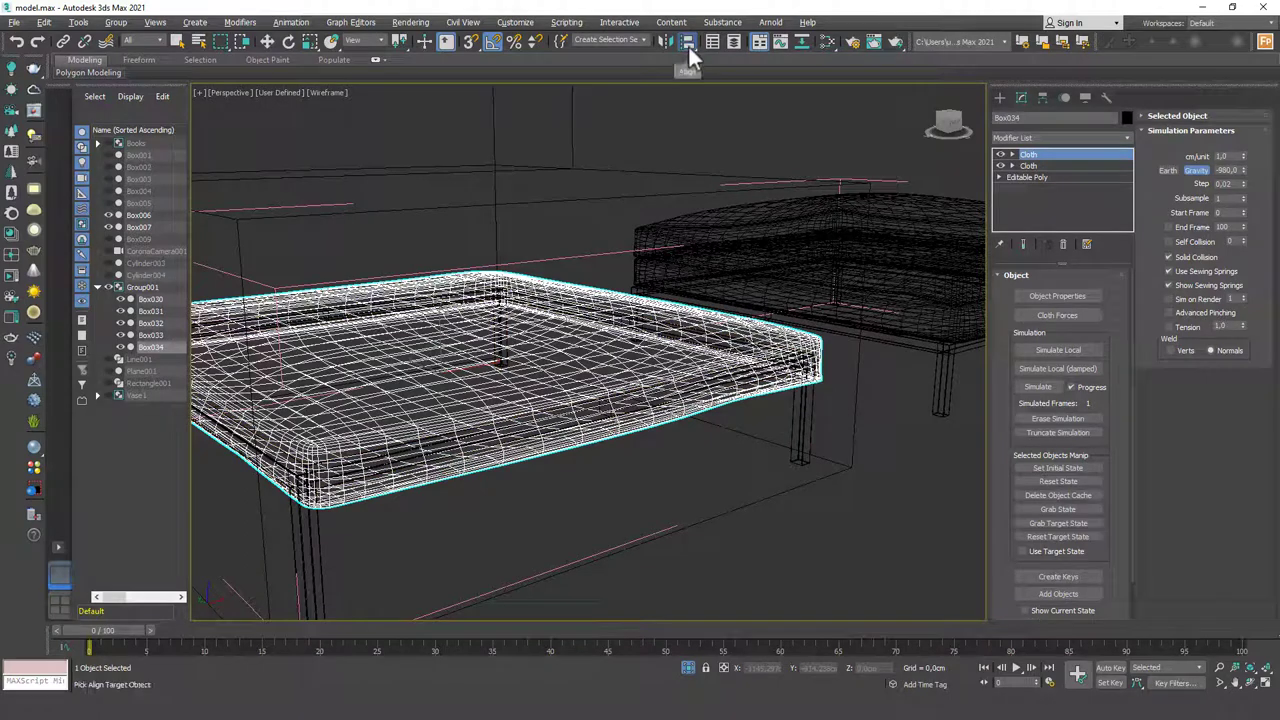
{"action": "left_click", "coordinate": [800, 425]}
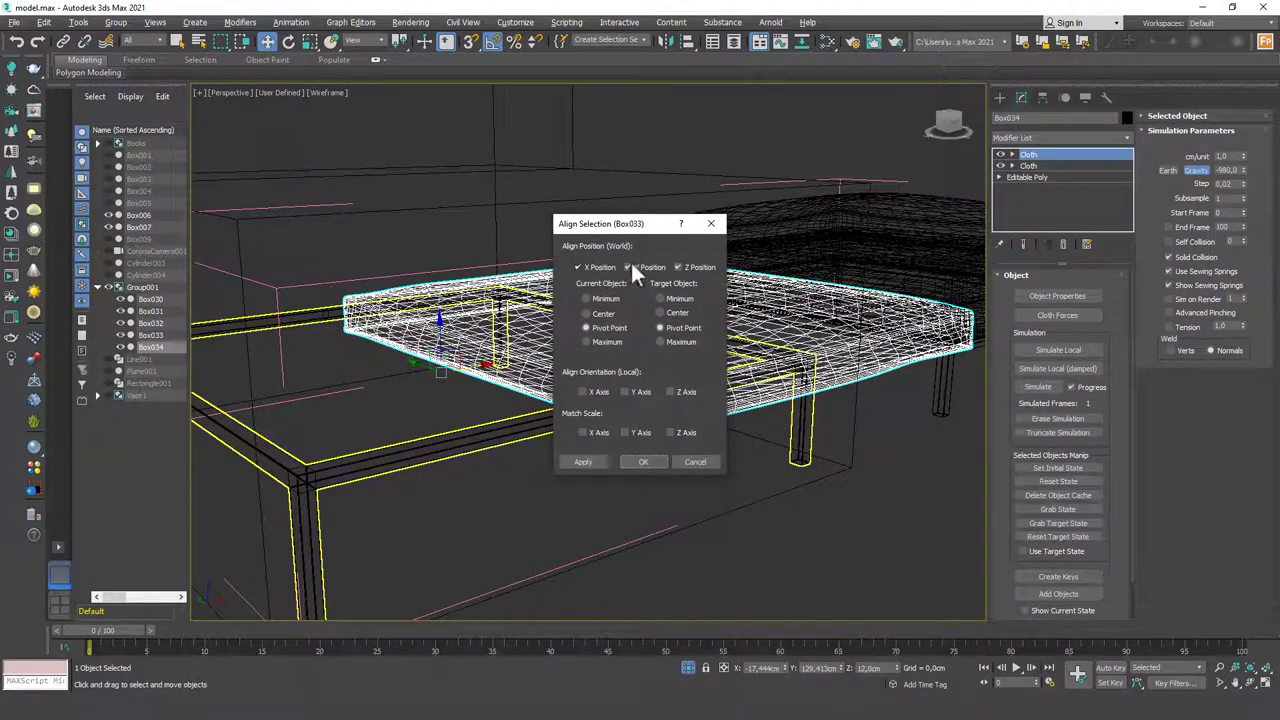
{"action": "left_click", "coordinate": [678, 267]}
{"action": "left_click", "coordinate": [604, 314]}
{"action": "left_click", "coordinate": [660, 313]}
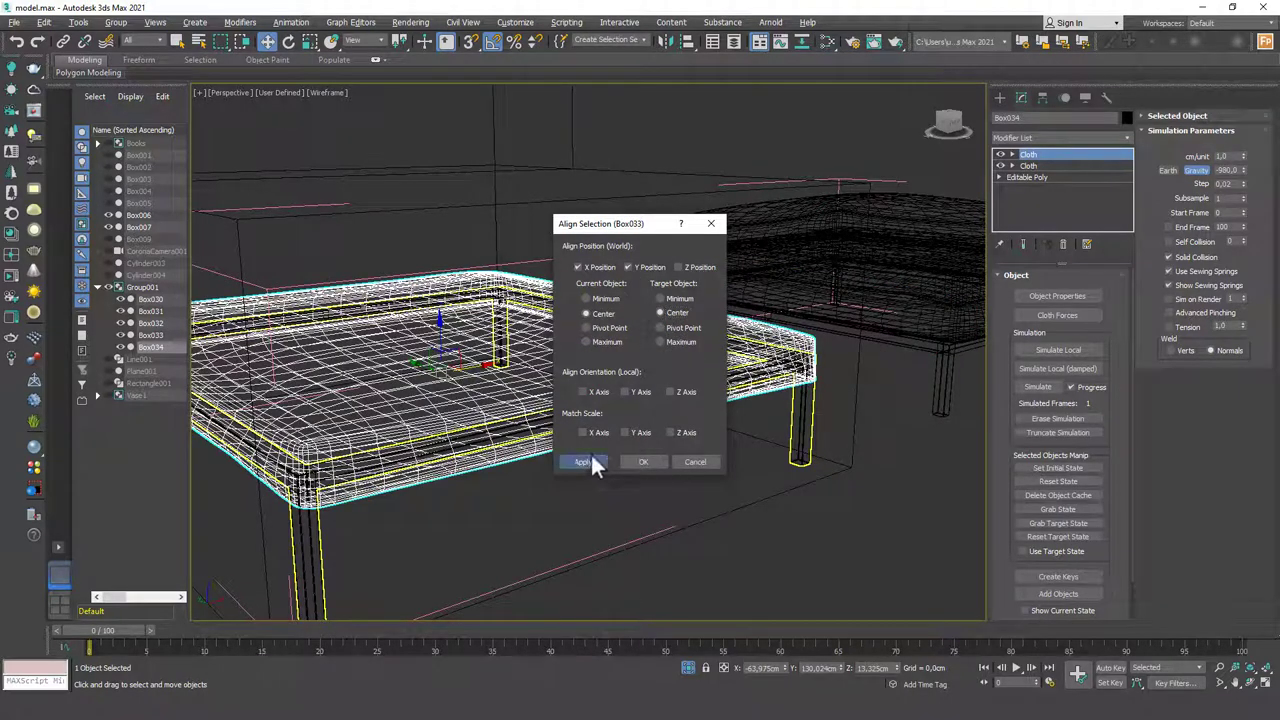
- Align the cushion's minimum to the leg frame's maximum in Z and accept the alignment
{"action": "left_click", "coordinate": [692, 267]}
{"action": "left_click", "coordinate": [587, 298]}
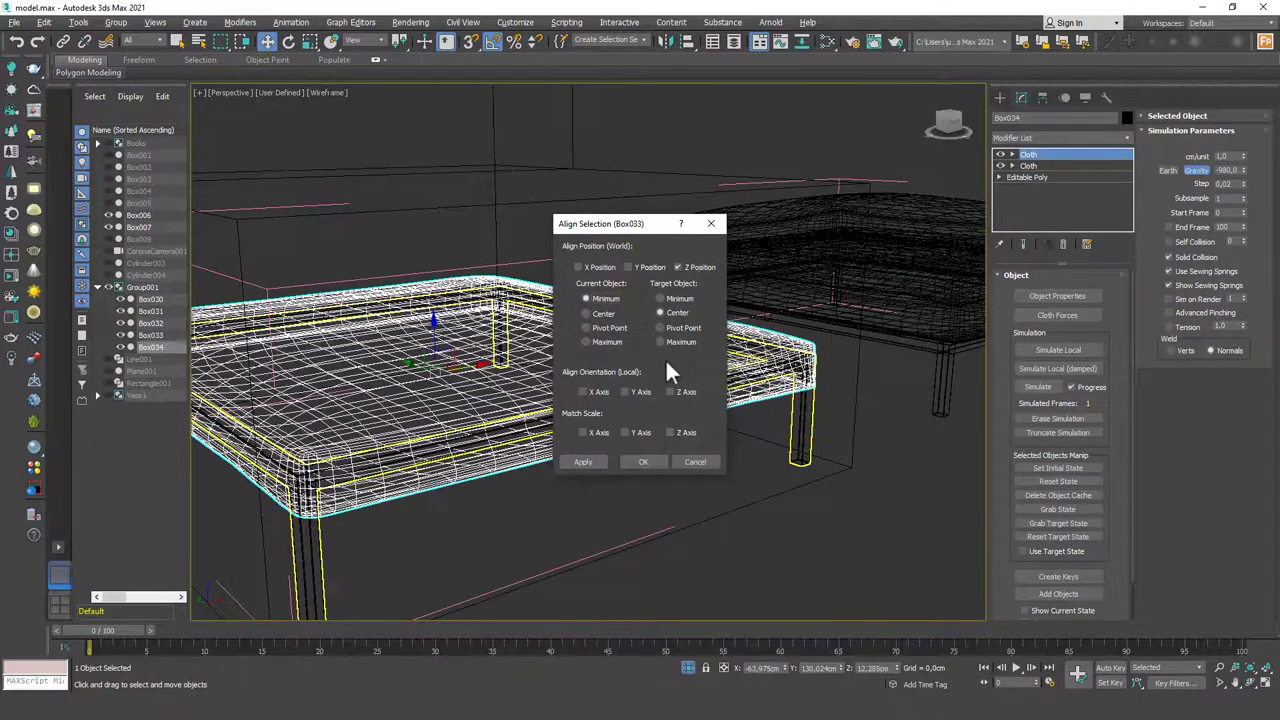
{"action": "left_click", "coordinate": [660, 342]}
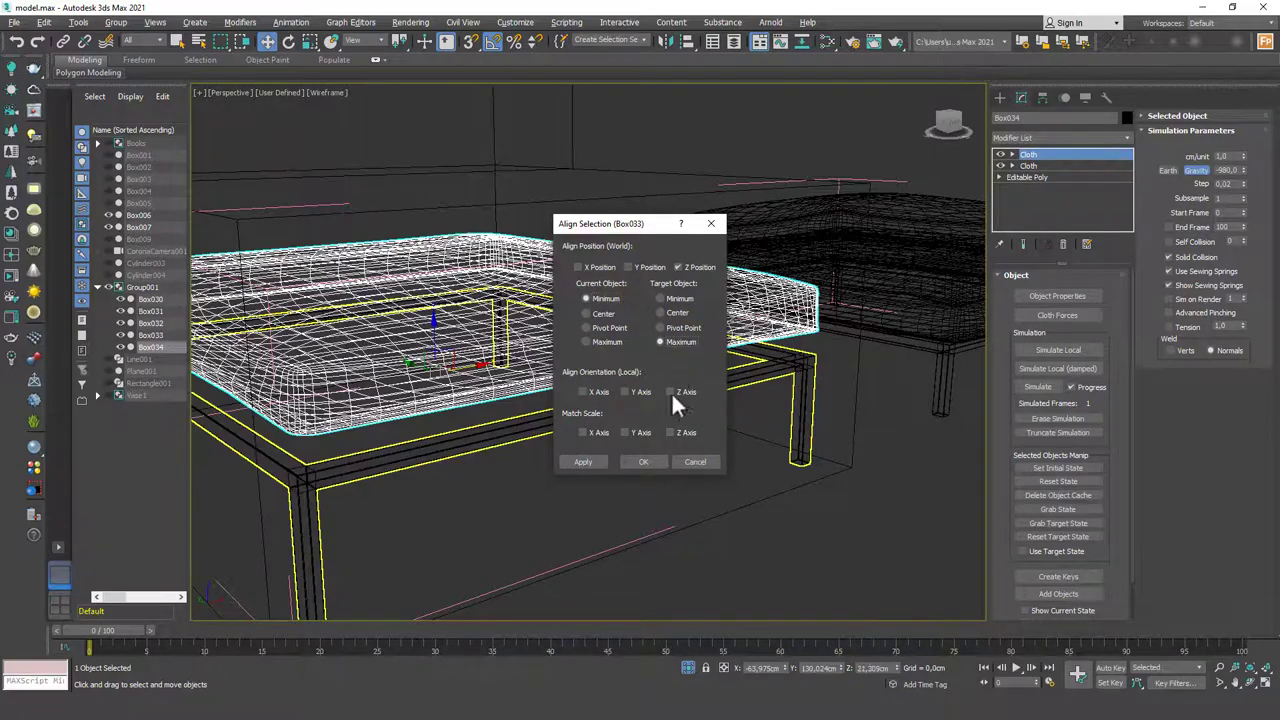
{"action": "left_click", "coordinate": [643, 462]}
- Lower the cushion along Z to 17.5 cm so it settles into the leg frame
{"action": "middle_click_drag", "start_coordinate": [577, 420], "coordinate": [522, 405], "text": "alt"}
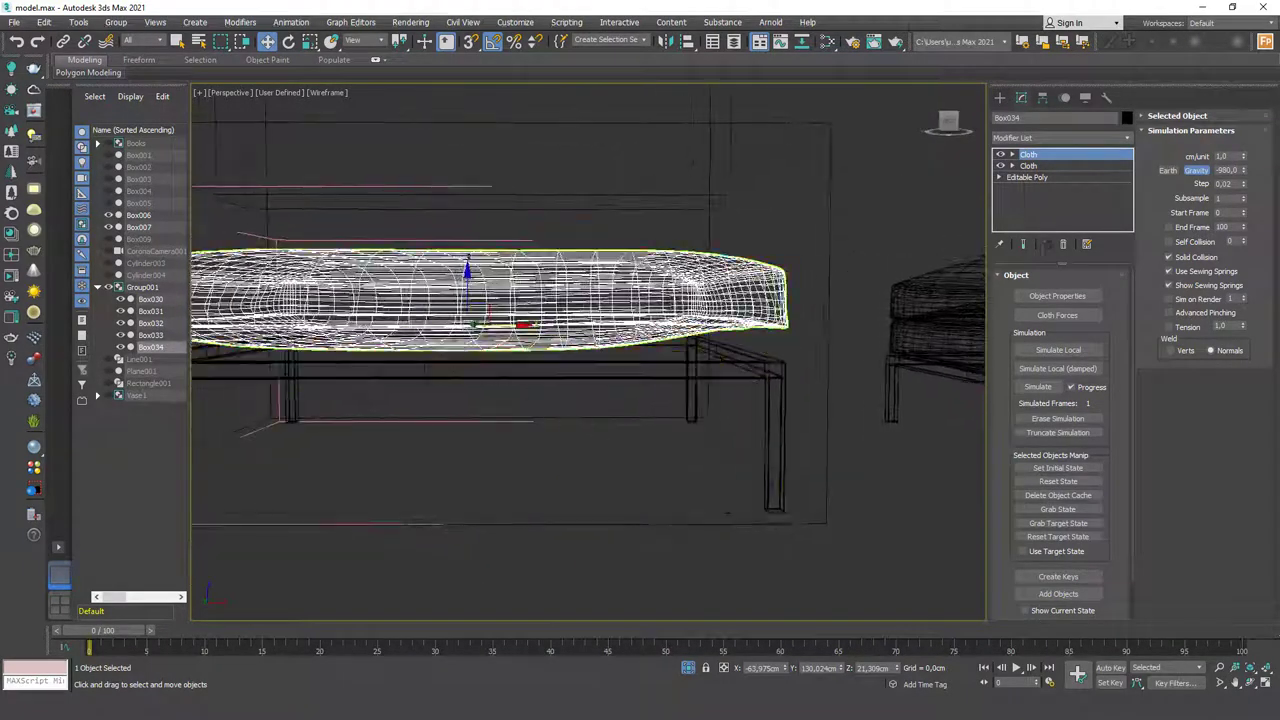
{"action": "scroll", "coordinate": [503, 344], "scroll_direction": "down", "scroll_amount": 3}
{"action": "middle_click_drag", "start_coordinate": [503, 344], "coordinate": [515, 331], "text": "alt"}
{"action": "middle_click_drag", "start_coordinate": [477, 293], "coordinate": [480, 300], "text": "alt"}
{"action": "left_click_drag", "start_coordinate": [478, 292], "coordinate": [480, 308]}
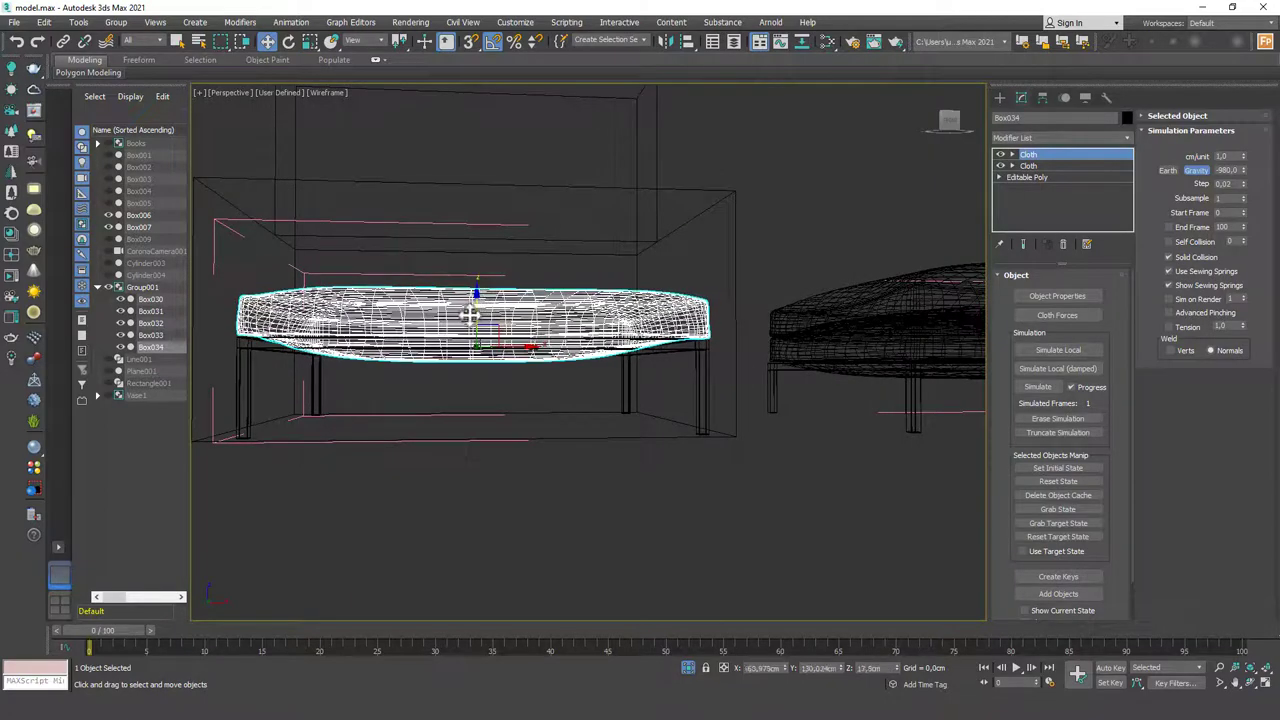
- Switch to shaded display and move both armchair placeholder boxes aside along X, clear of the new frame and cushion
{"action": "middle_click_drag", "start_coordinate": [470, 315], "coordinate": [527, 351]}
{"action": "middle_click_drag", "start_coordinate": [420, 382], "coordinate": [272, 412], "text": "alt"}
{"action": "scroll", "coordinate": [278, 414], "scroll_direction": "down", "scroll_amount": 3}
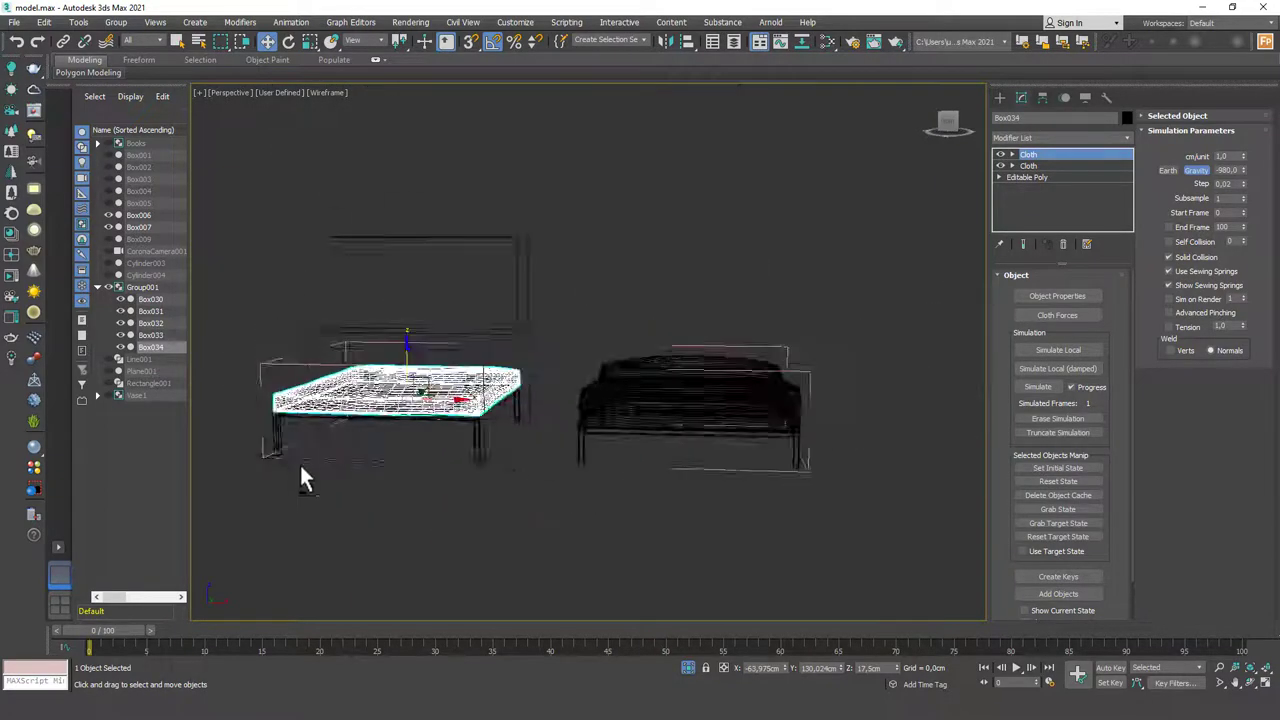
{"action": "middle_click_drag", "start_coordinate": [299, 462], "coordinate": [468, 360], "text": "alt"}
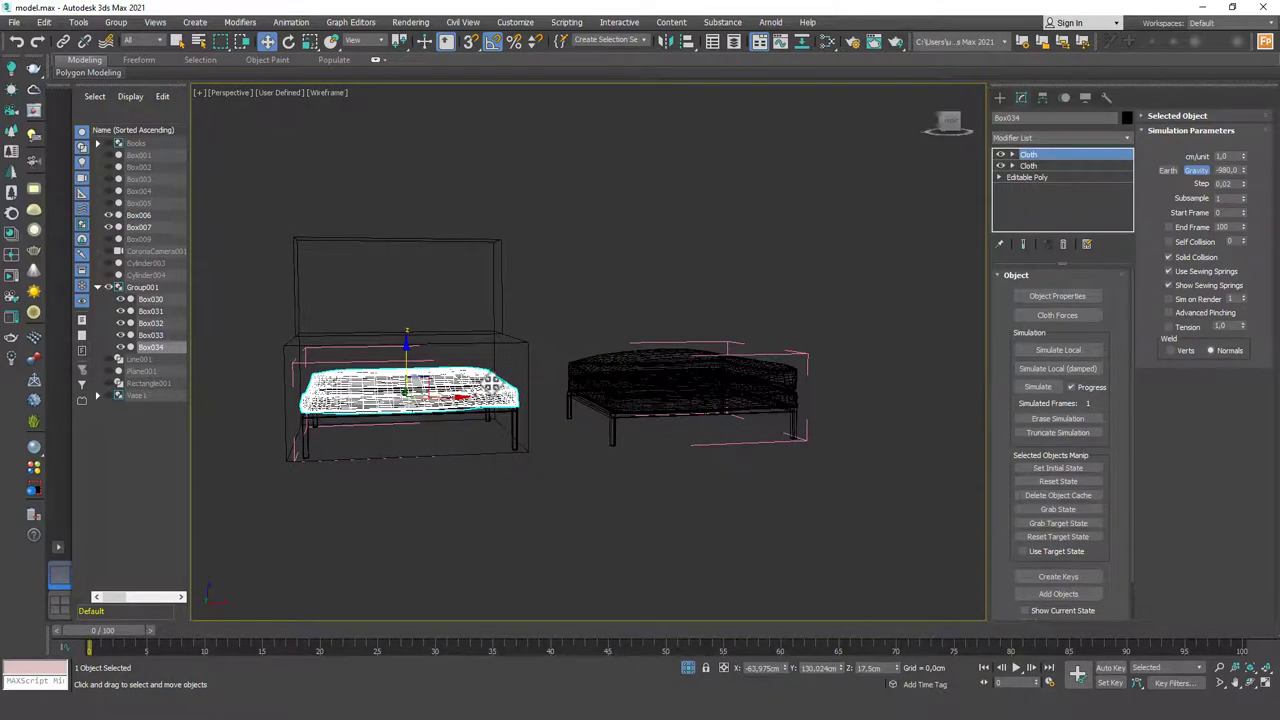
{"action": "middle_click_drag", "start_coordinate": [434, 395], "coordinate": [392, 347], "text": "alt"}
{"action": "scroll", "coordinate": [486, 423], "scroll_direction": "up", "scroll_amount": 3}
{"action": "mouse_move", "coordinate": [392, 347]}
{"action": "middle_mouse_down"}
{"action": "mouse_move", "coordinate": [445, 360]}
{"action": "mouse_move", "coordinate": [420, 389]}
{"action": "mouse_move", "coordinate": [478, 338]}
{"action": "middle_mouse_up"}
{"action": "key", "text": "F3"}
{"action": "scroll", "coordinate": [479, 338], "scroll_direction": "down", "scroll_amount": 3}
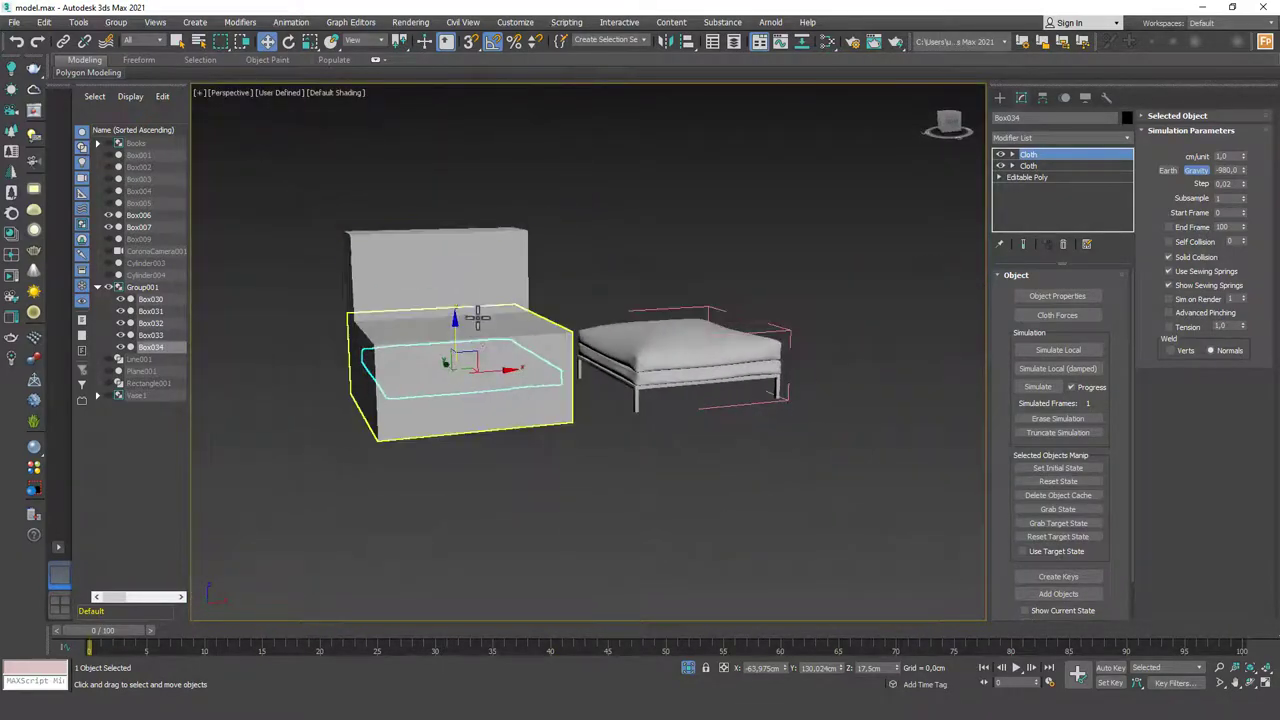
{"action": "left_click", "coordinate": [480, 290]}
{"action": "left_click", "coordinate": [494, 331], "text": "ctrl"}
{"action": "left_click_drag", "start_coordinate": [483, 315], "coordinate": [217, 401]}
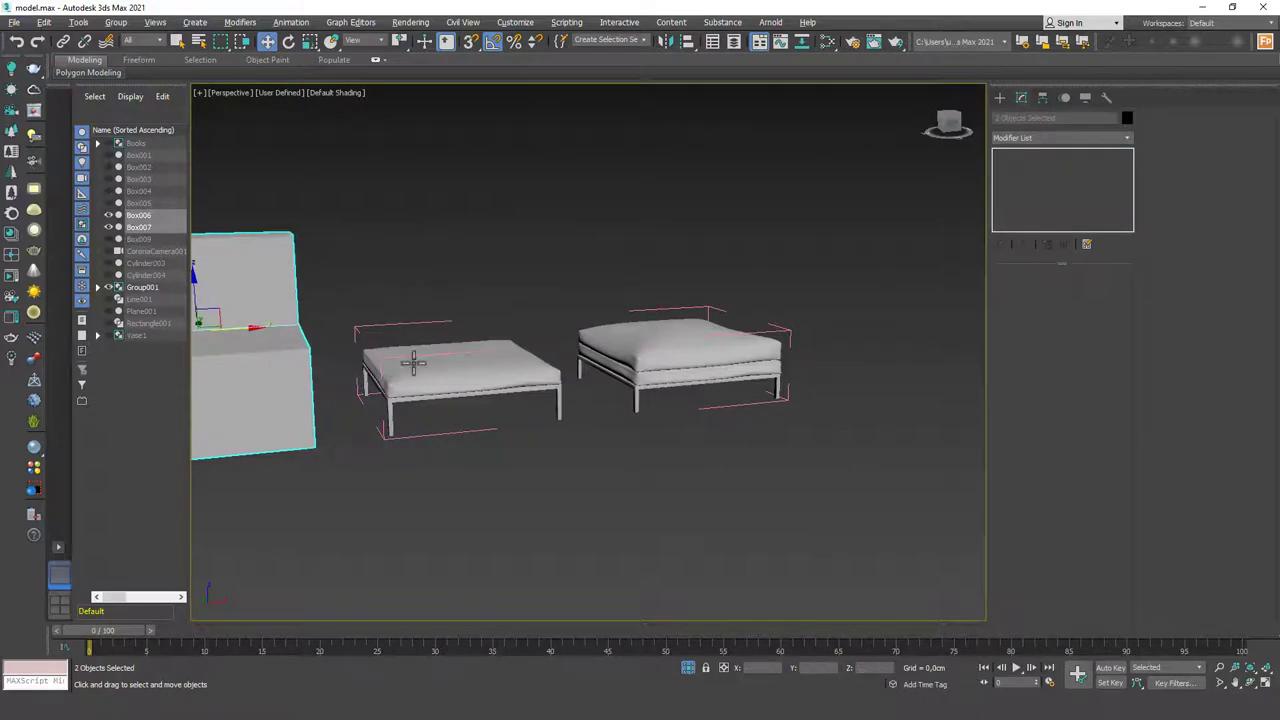
- Try adjusting the armchair's cushion with an FFD 3x3x3 modifier and remove that modifier
{"action": "middle_click_drag", "start_coordinate": [414, 363], "coordinate": [445, 355], "text": "alt"}
{"action": "middle_click_drag", "start_coordinate": [445, 355], "coordinate": [515, 367]}
{"action": "left_click", "coordinate": [515, 367]}
{"action": "scroll", "coordinate": [515, 367], "scroll_direction": "down", "scroll_amount": 2}
{"action": "middle_click_drag", "start_coordinate": [545, 515], "coordinate": [534, 366]}
{"action": "scroll", "coordinate": [512, 245], "scroll_direction": "up", "scroll_amount": 4}
{"action": "middle_click_drag", "start_coordinate": [494, 228], "coordinate": [519, 285]}
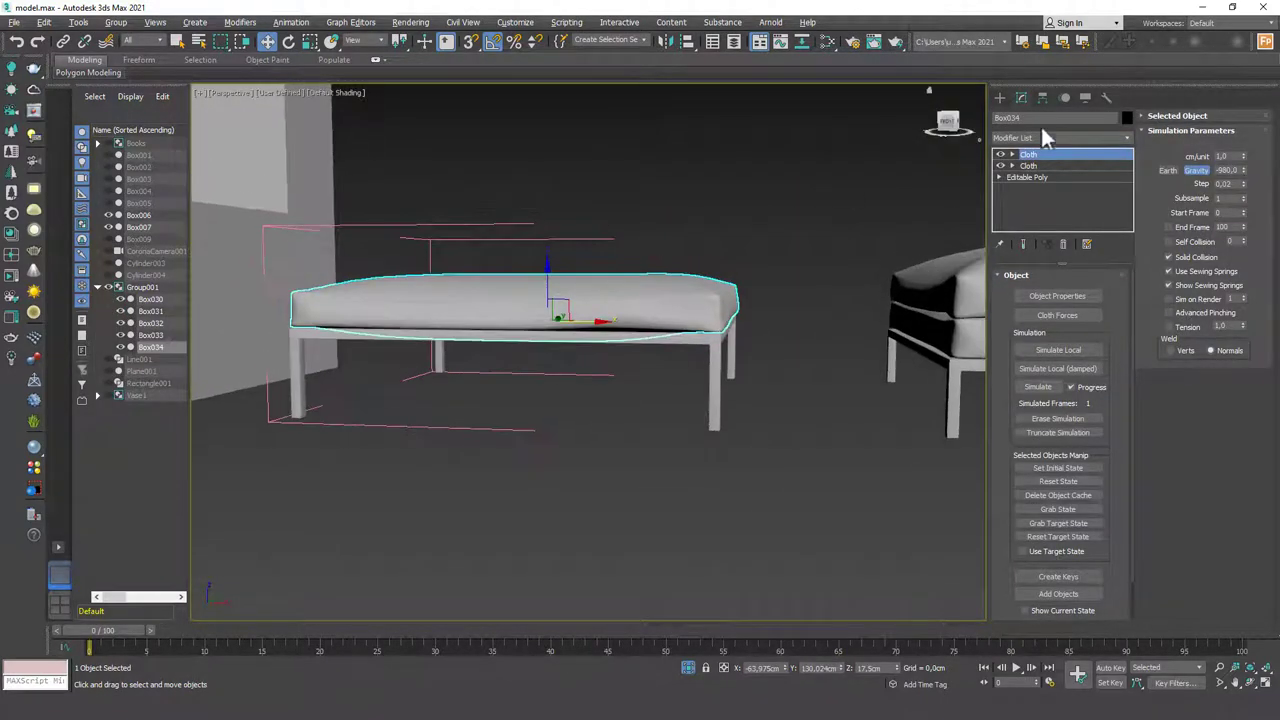
{"action": "left_click", "coordinate": [1060, 137]}
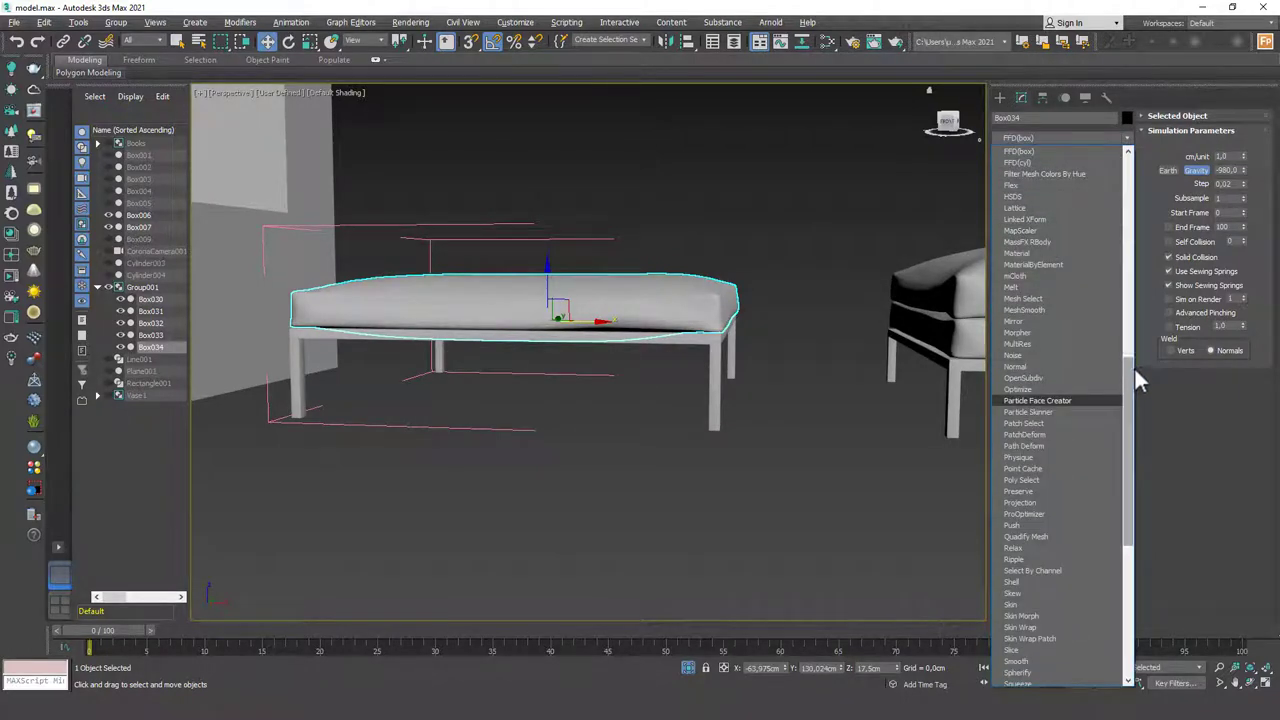
{"action": "scroll", "coordinate": [1131, 375], "scroll_direction": "up", "scroll_amount": 2}
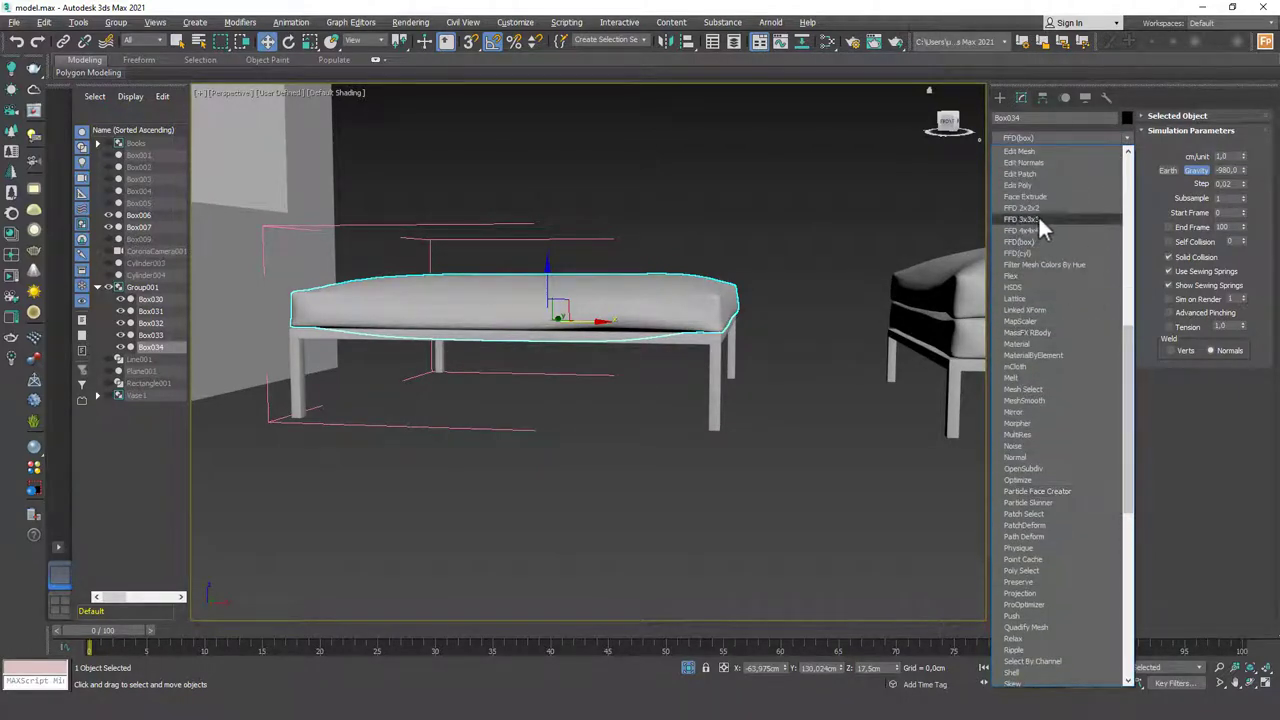
{"action": "left_click", "coordinate": [1038, 215]}
{"action": "middle_click_drag", "start_coordinate": [520, 285], "coordinate": [553, 252], "text": "alt"}
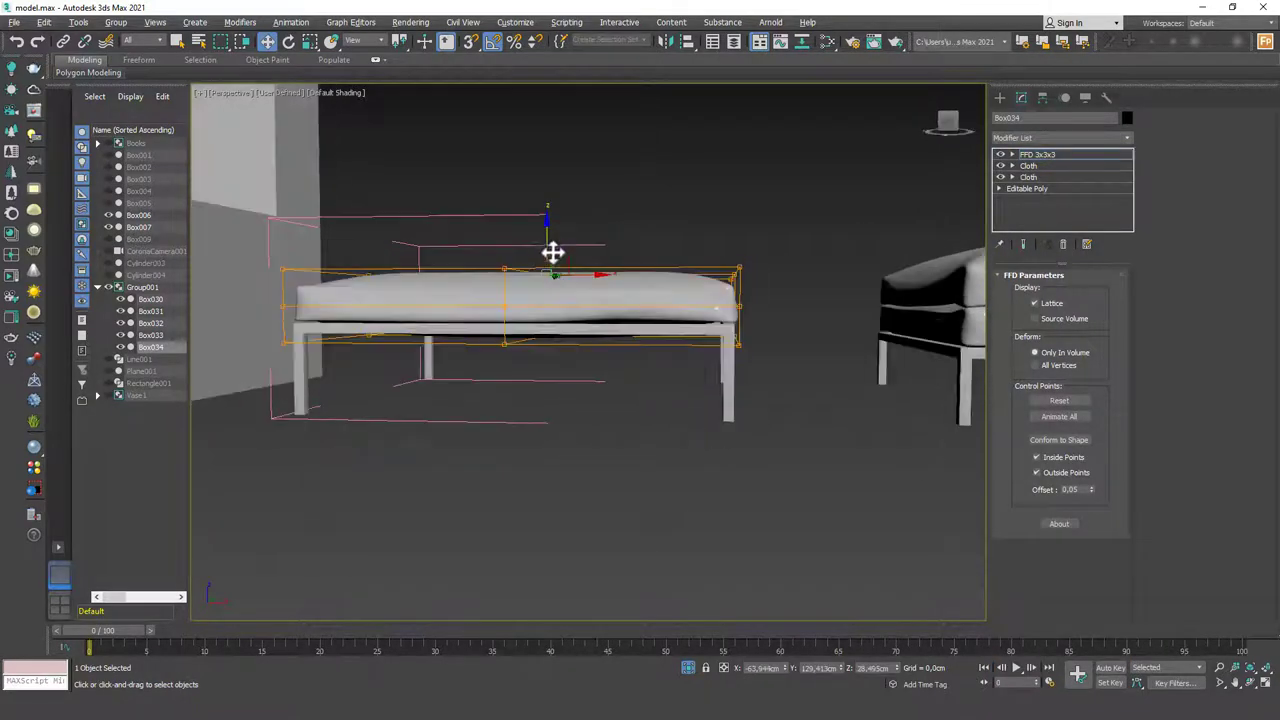
{"action": "left_click_drag", "start_coordinate": [550, 240], "coordinate": [548, 254]}
{"action": "mouse_move", "coordinate": [548, 245]}
{"action": "middle_mouse_down", "text": "alt"}
{"action": "mouse_move", "coordinate": [549, 283]}
{"action": "mouse_move", "coordinate": [583, 280]}
{"action": "mouse_move", "coordinate": [552, 284]}
{"action": "mouse_move", "coordinate": [546, 240]}
{"action": "mouse_move", "coordinate": [530, 246]}
{"action": "mouse_move", "coordinate": [537, 262]}
{"action": "mouse_move", "coordinate": [548, 228]}
{"action": "middle_mouse_up", "text": "alt"}
{"action": "left_click", "coordinate": [1037, 155]}
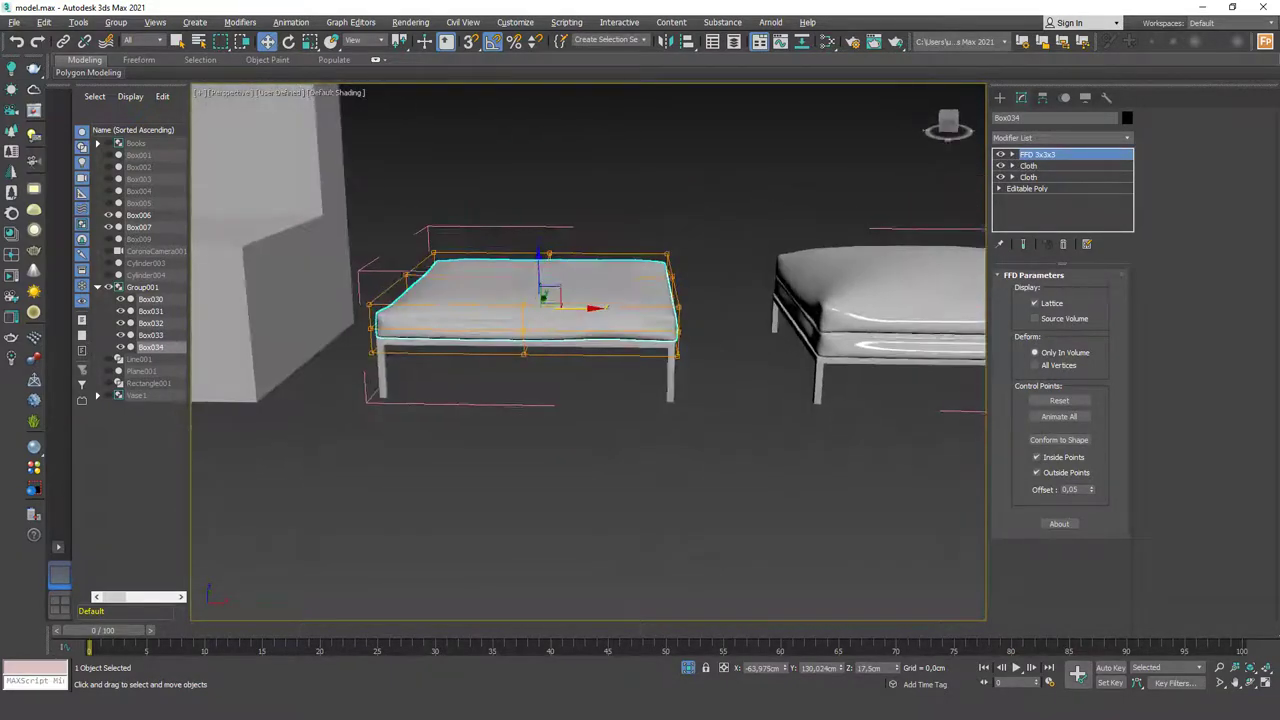
{"action": "left_click", "coordinate": [1063, 244]}
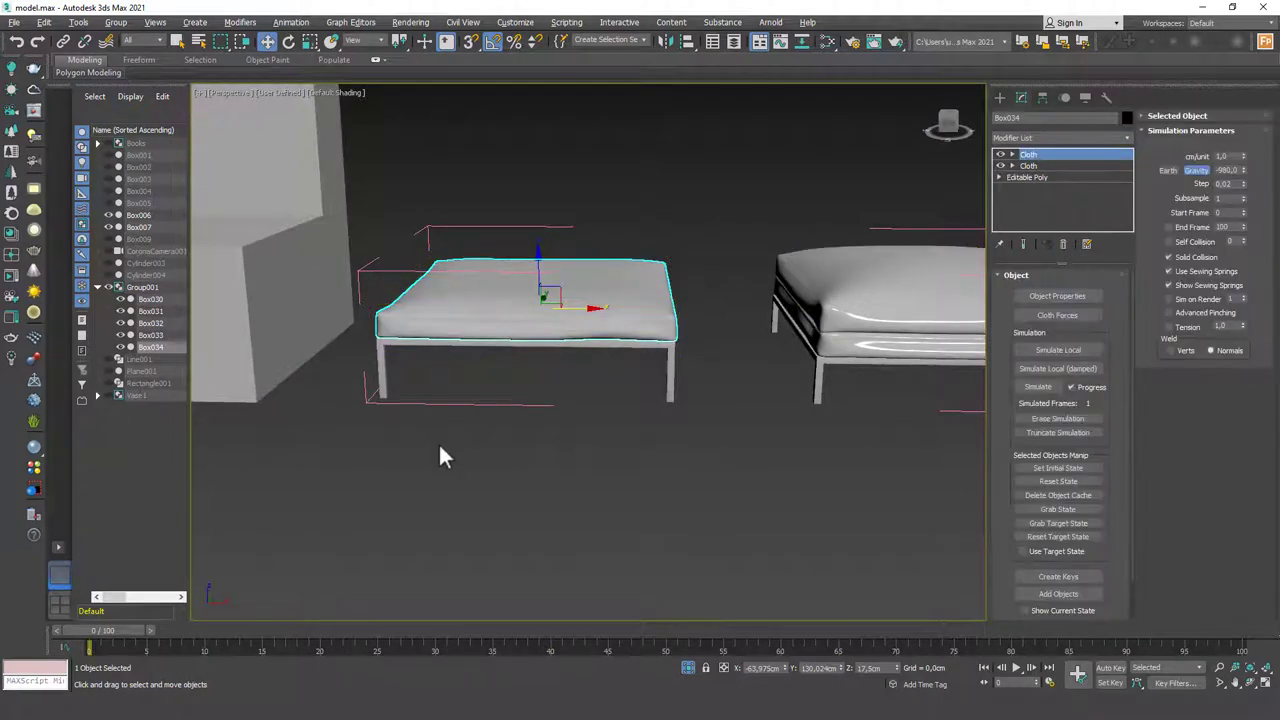
- Create a standard box in the top view covering the outline of the armchair's cushion
{"action": "middle_click_drag", "start_coordinate": [544, 316], "coordinate": [557, 334], "text": "alt"}
{"action": "scroll", "coordinate": [557, 334], "scroll_direction": "up", "scroll_amount": 3}
{"action": "middle_click_drag", "start_coordinate": [535, 270], "coordinate": [568, 317]}
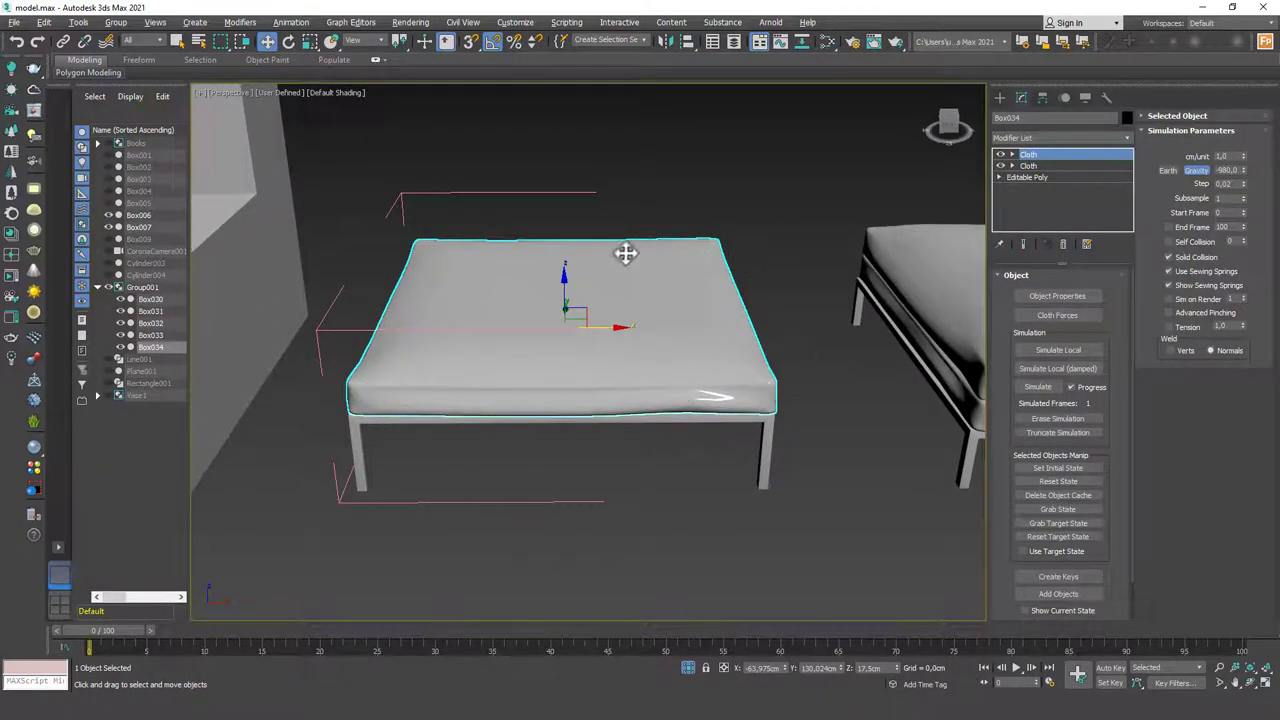
{"action": "scroll", "coordinate": [605, 340], "scroll_direction": "down", "scroll_amount": 2}
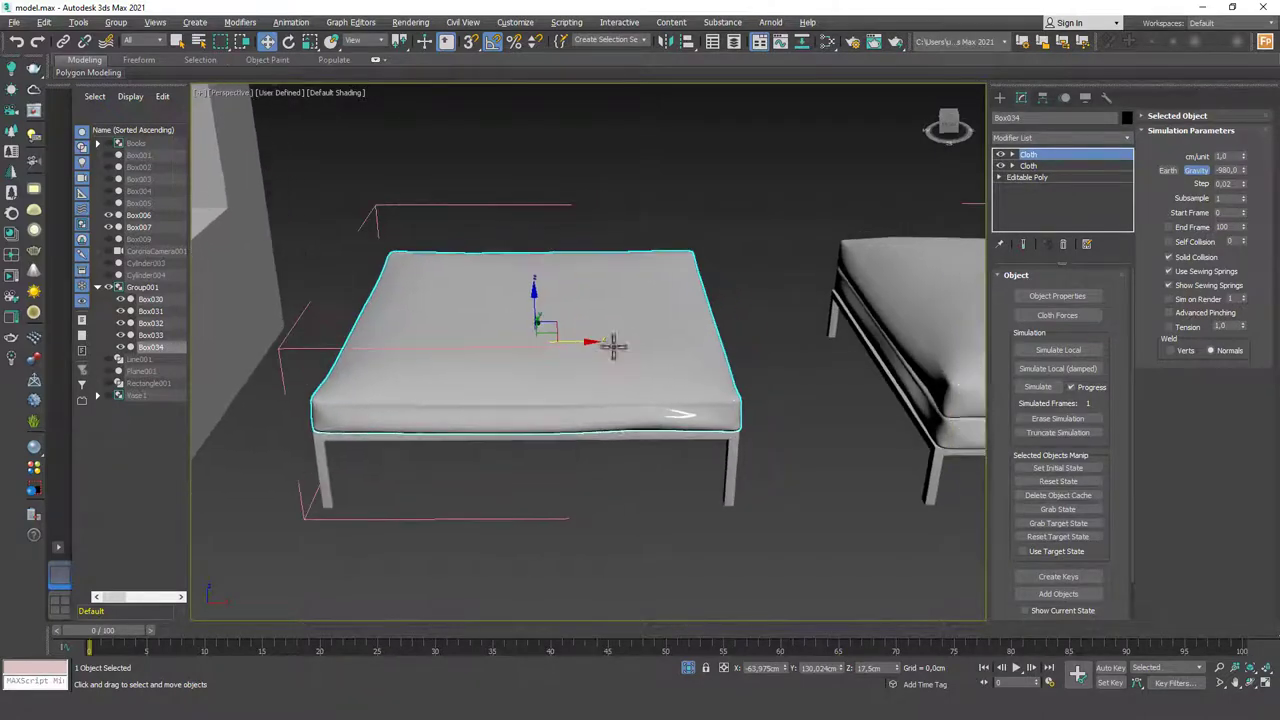
{"action": "middle_click_drag", "start_coordinate": [626, 303], "coordinate": [654, 349], "text": "alt"}
{"action": "scroll", "coordinate": [652, 346], "scroll_direction": "up", "scroll_amount": 2}
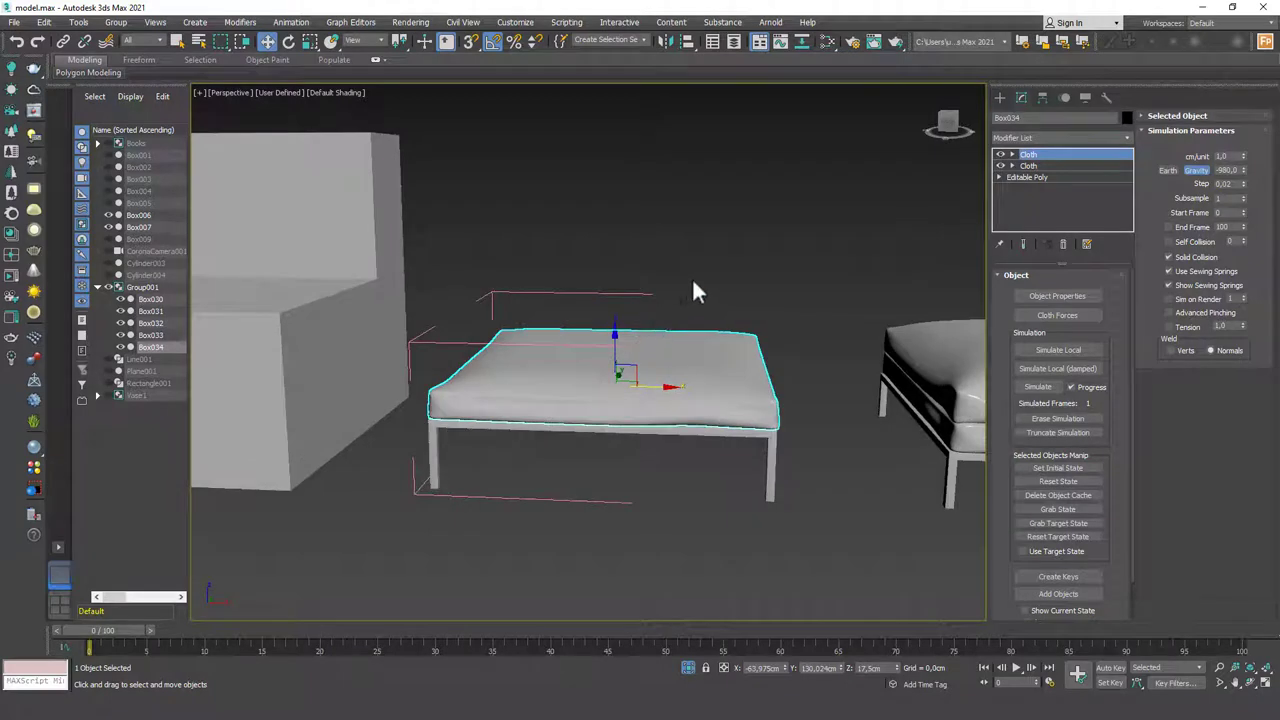
{"action": "left_click", "coordinate": [999, 97]}
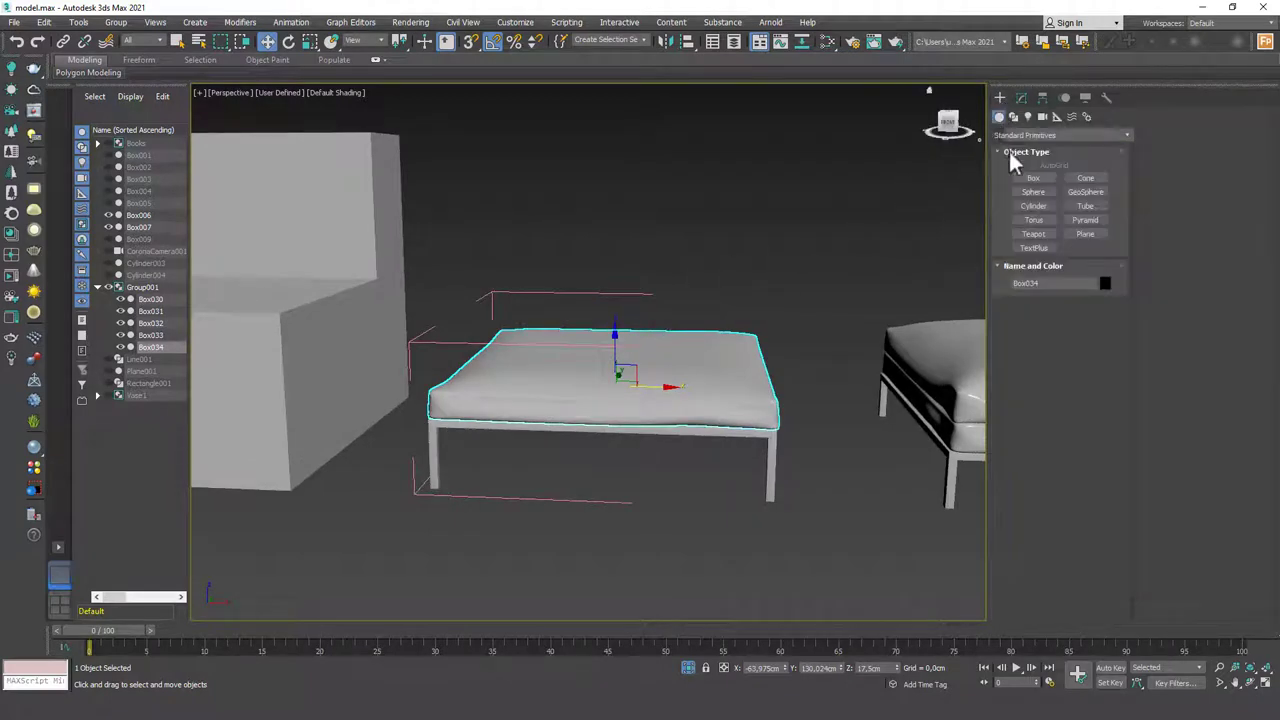
{"action": "left_click", "coordinate": [1033, 178]}
{"action": "middle_click_drag", "start_coordinate": [643, 330], "coordinate": [645, 358], "text": "alt"}
{"action": "key", "text": "t"}
{"action": "scroll", "coordinate": [563, 300], "scroll_direction": "down", "scroll_amount": 4}
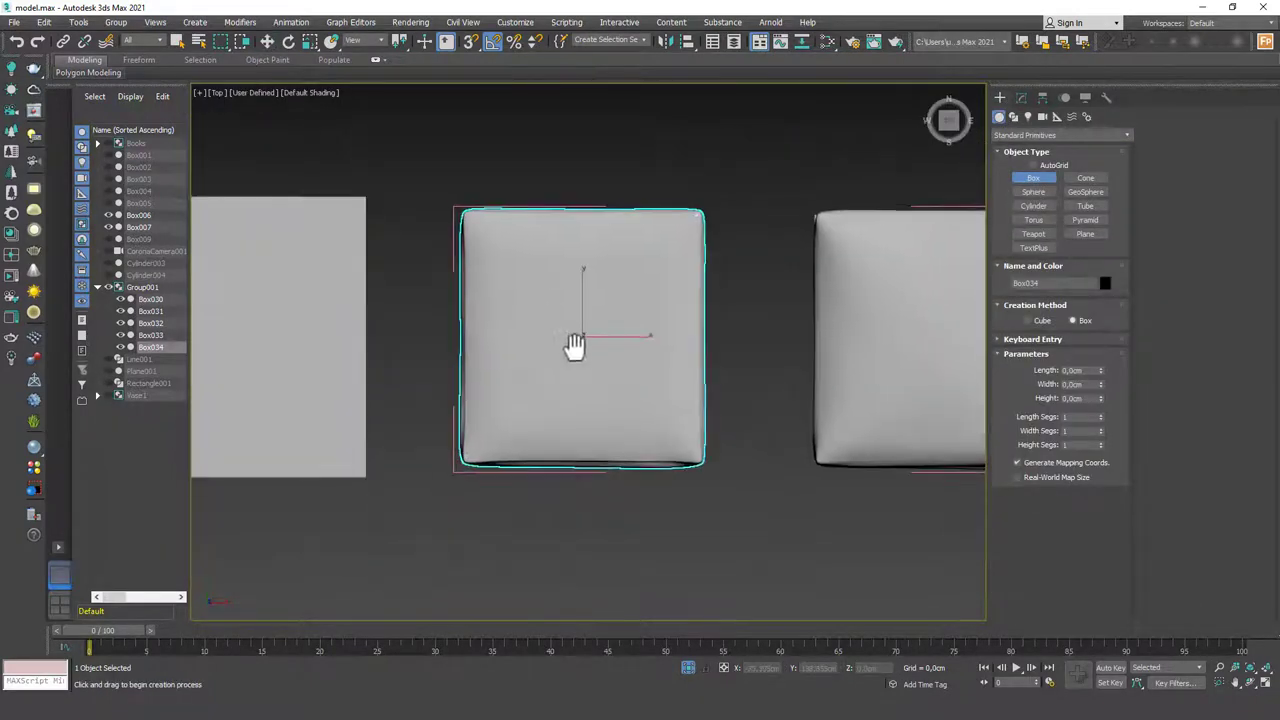
{"action": "left_click_drag", "start_coordinate": [497, 237], "coordinate": [671, 423]}
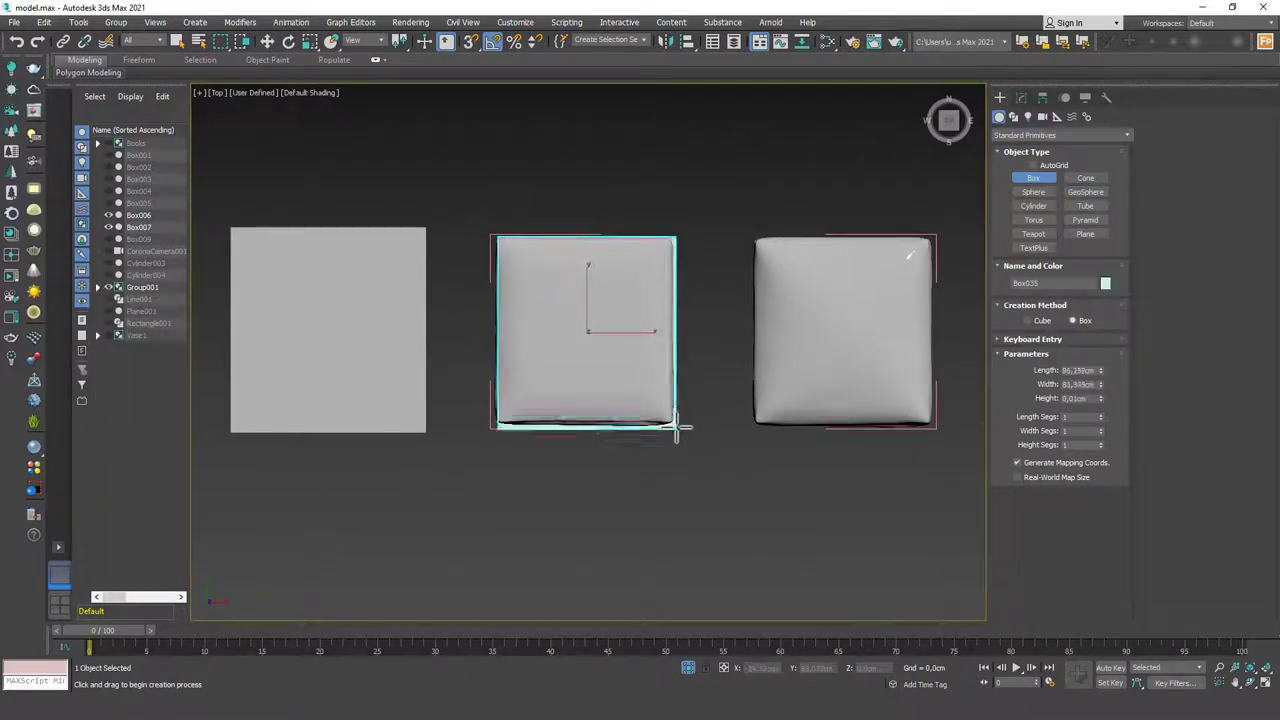
{"action": "left_click", "coordinate": [672, 350]}
{"action": "key", "text": "w"}
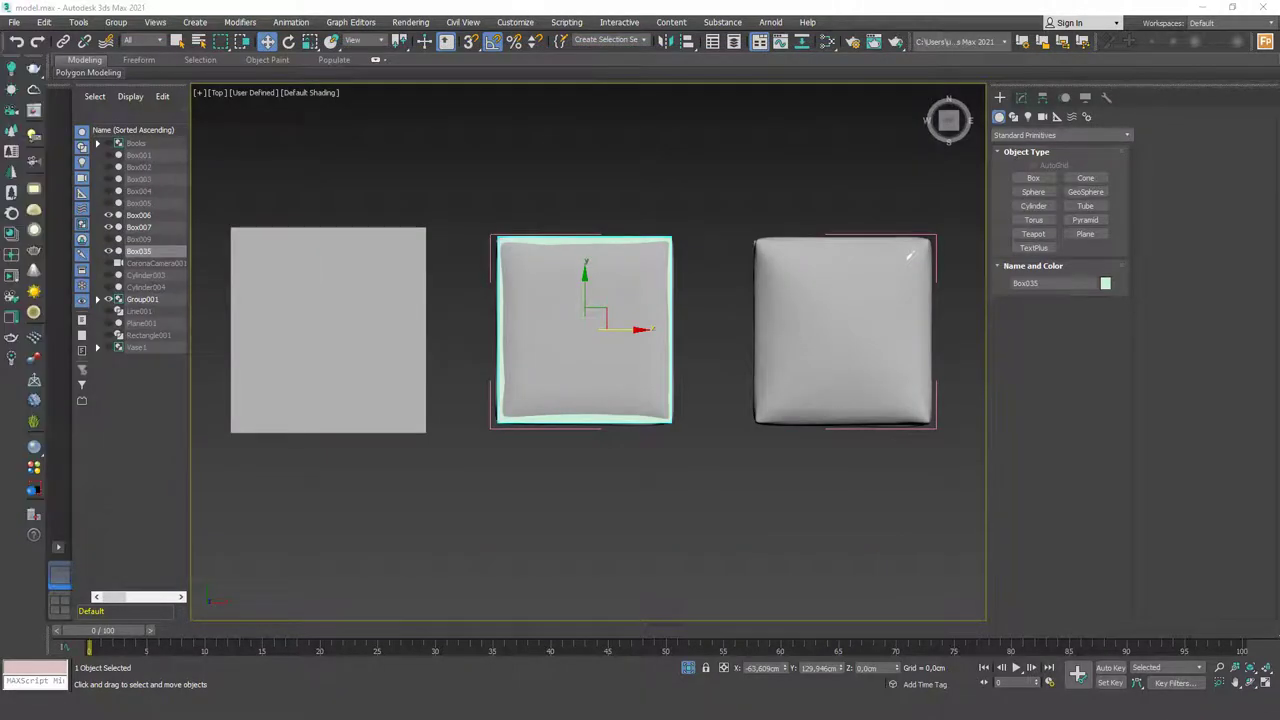
- Raise the new box to Z about 25.4 cm, on top of the cushion, and reduce its height
{"action": "middle_click_drag", "start_coordinate": [603, 376], "coordinate": [594, 292], "text": "alt"}
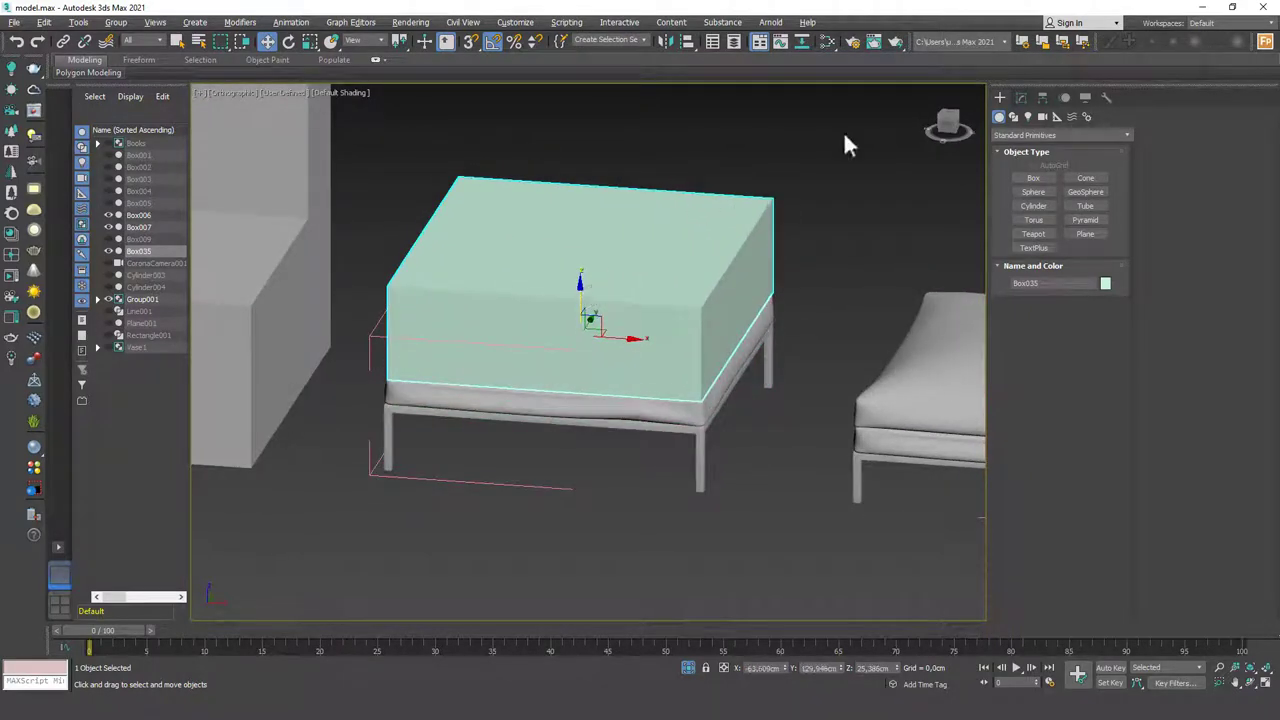
{"action": "left_click", "coordinate": [1021, 97]}
{"action": "left_click_drag", "start_coordinate": [1101, 320], "coordinate": [1102, 365]}
{"action": "middle_click_drag", "start_coordinate": [640, 298], "coordinate": [706, 363], "text": "alt"}
- Add an Edit Poly modifier and connect the box's four widthwise edges with 2 segments pinched towards the sides
{"action": "left_click", "coordinate": [1071, 138]}
{"action": "left_click", "coordinate": [1044, 186]}
{"action": "key", "text": "alt+c"}
{"action": "key", "text": "2"}
{"action": "left_click", "coordinate": [706, 366]}
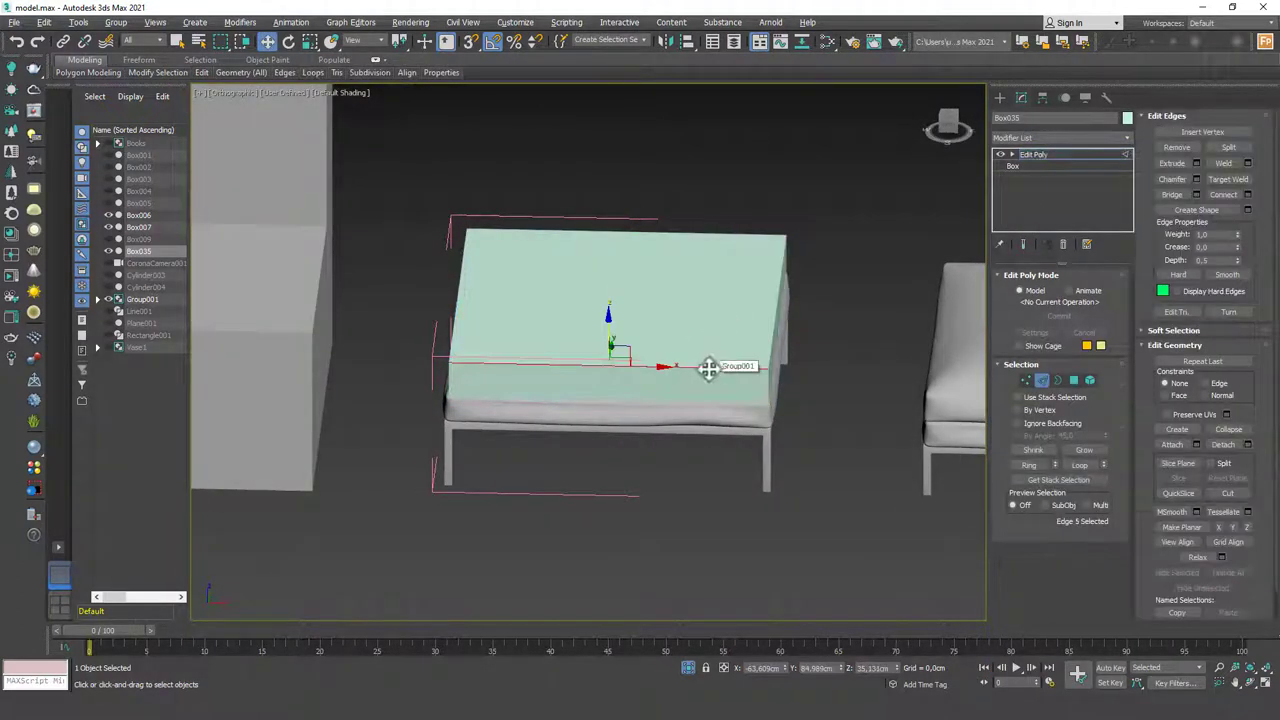
{"action": "double_click", "coordinate": [709, 368]}
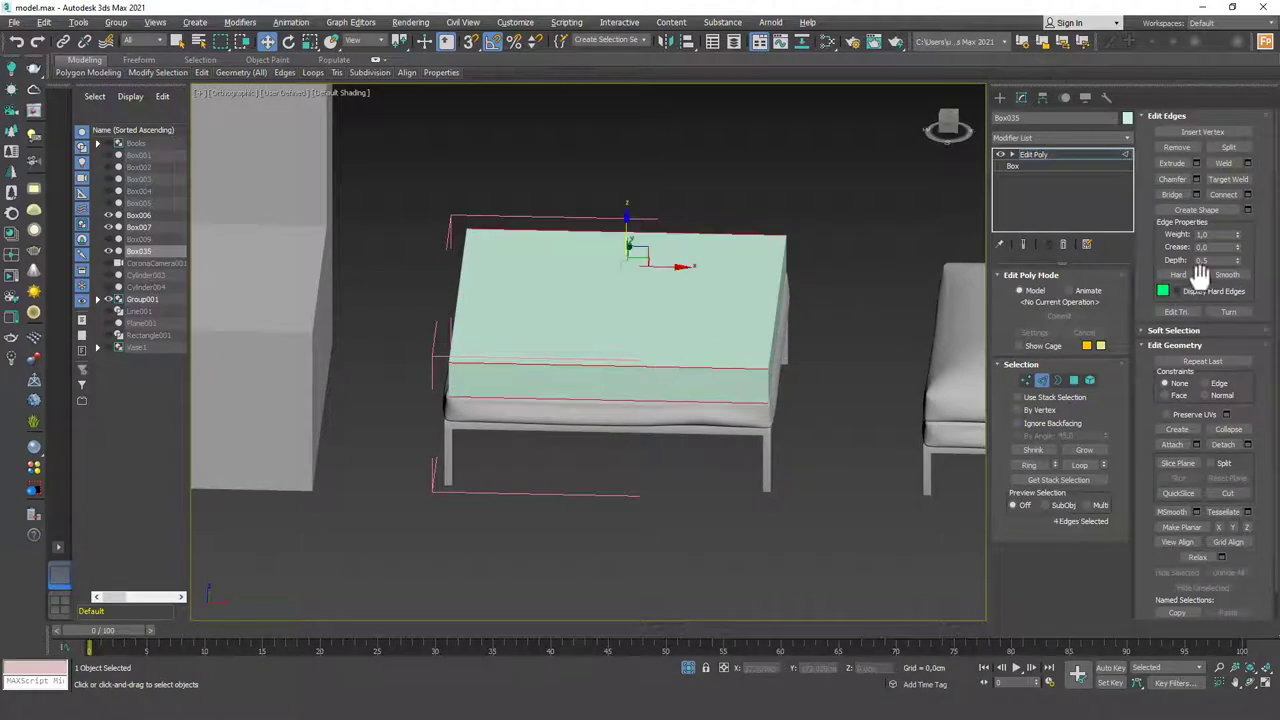
{"action": "left_click", "coordinate": [1247, 194]}
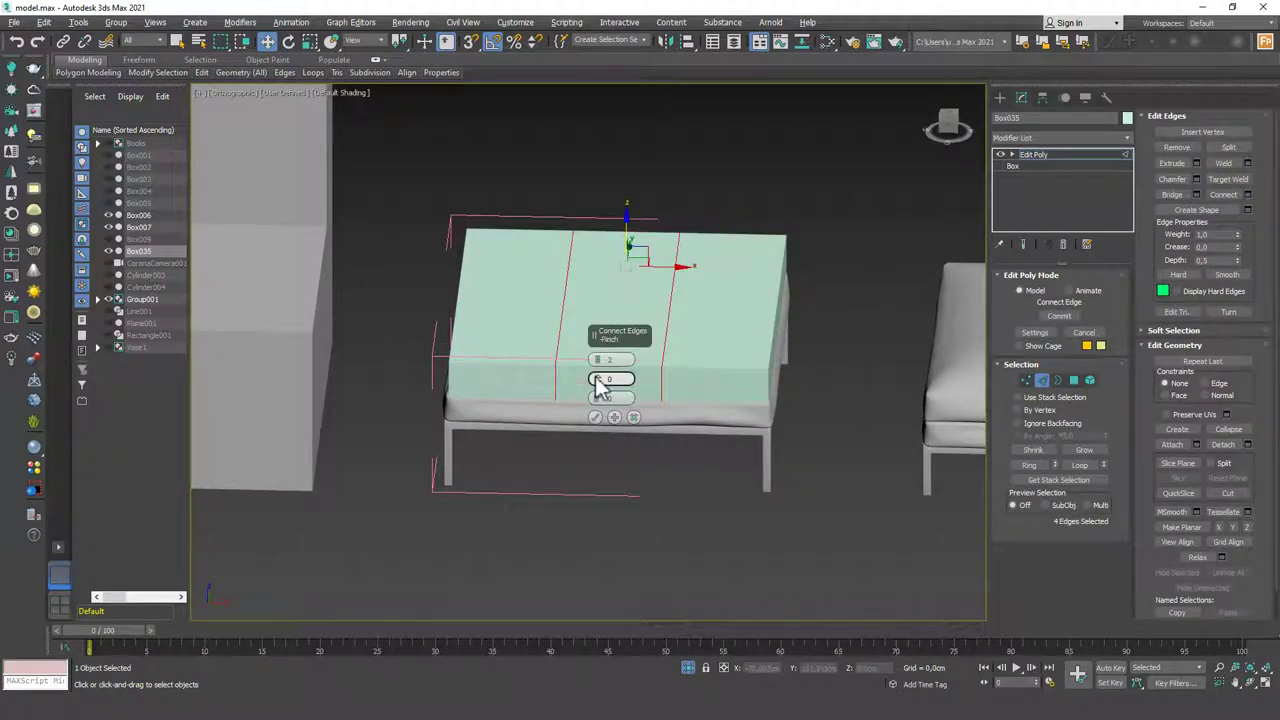
{"action": "left_click_drag", "start_coordinate": [597, 379], "coordinate": [585, 277]}
{"action": "left_click", "coordinate": [595, 418]}
- Extrude the two outer strips of the box's top face by 15 cm to form armrests
{"action": "middle_click_drag", "start_coordinate": [703, 305], "coordinate": [789, 271], "text": "alt"}
{"action": "key", "text": "4"}
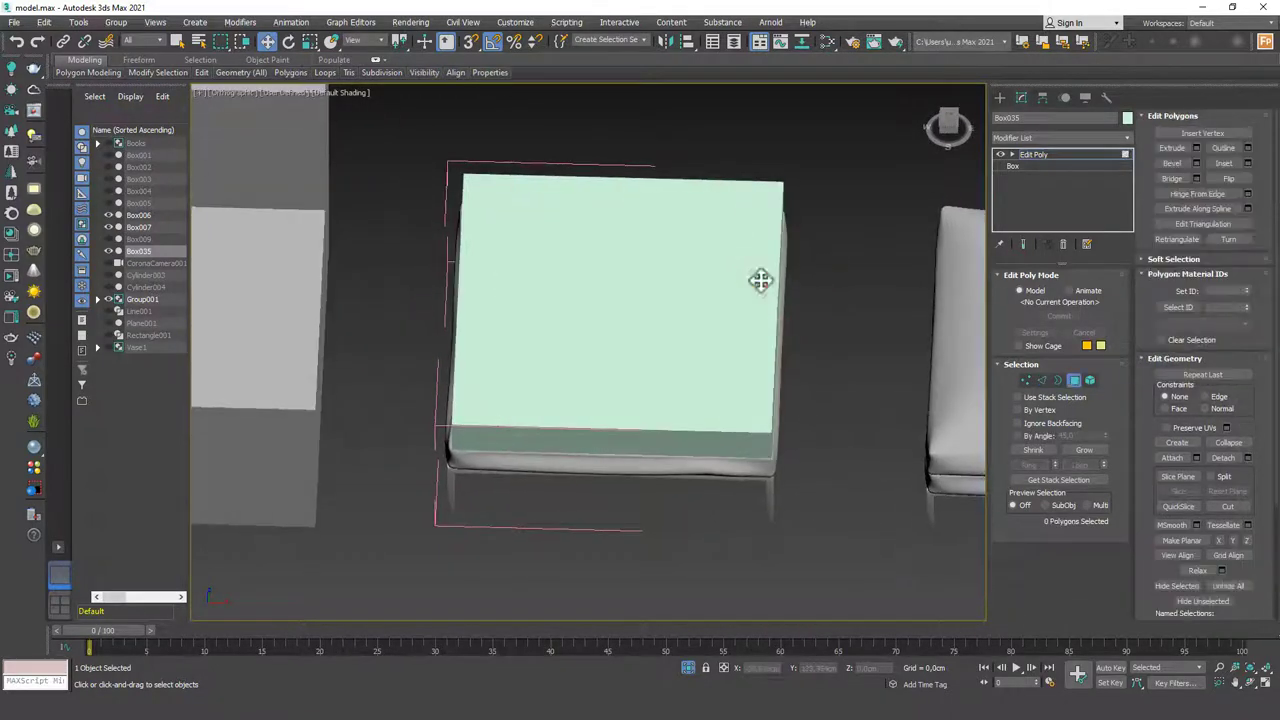
{"action": "left_click", "coordinate": [760, 280]}
{"action": "left_click", "coordinate": [471, 308], "text": "ctrl"}
{"action": "middle_click_drag", "start_coordinate": [471, 308], "coordinate": [820, 270], "text": "alt"}
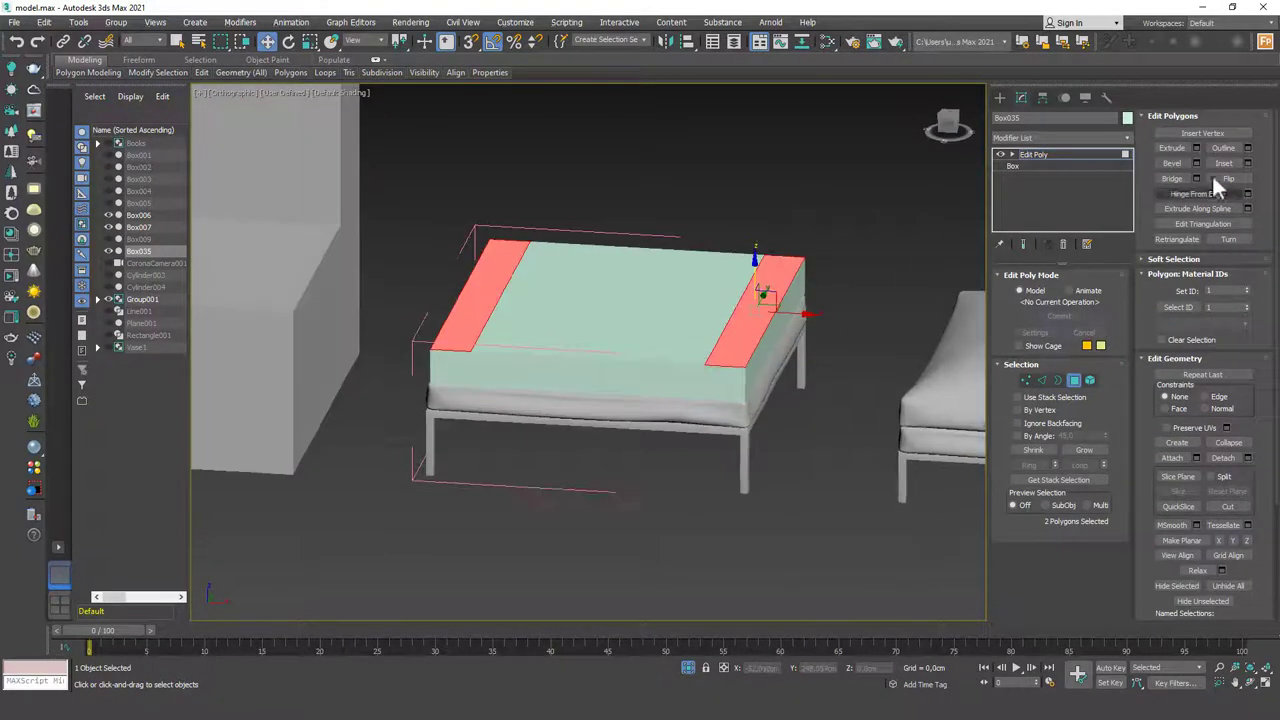
{"action": "left_click", "coordinate": [1197, 148]}
{"action": "left_click_drag", "start_coordinate": [598, 380], "coordinate": [601, 308]}
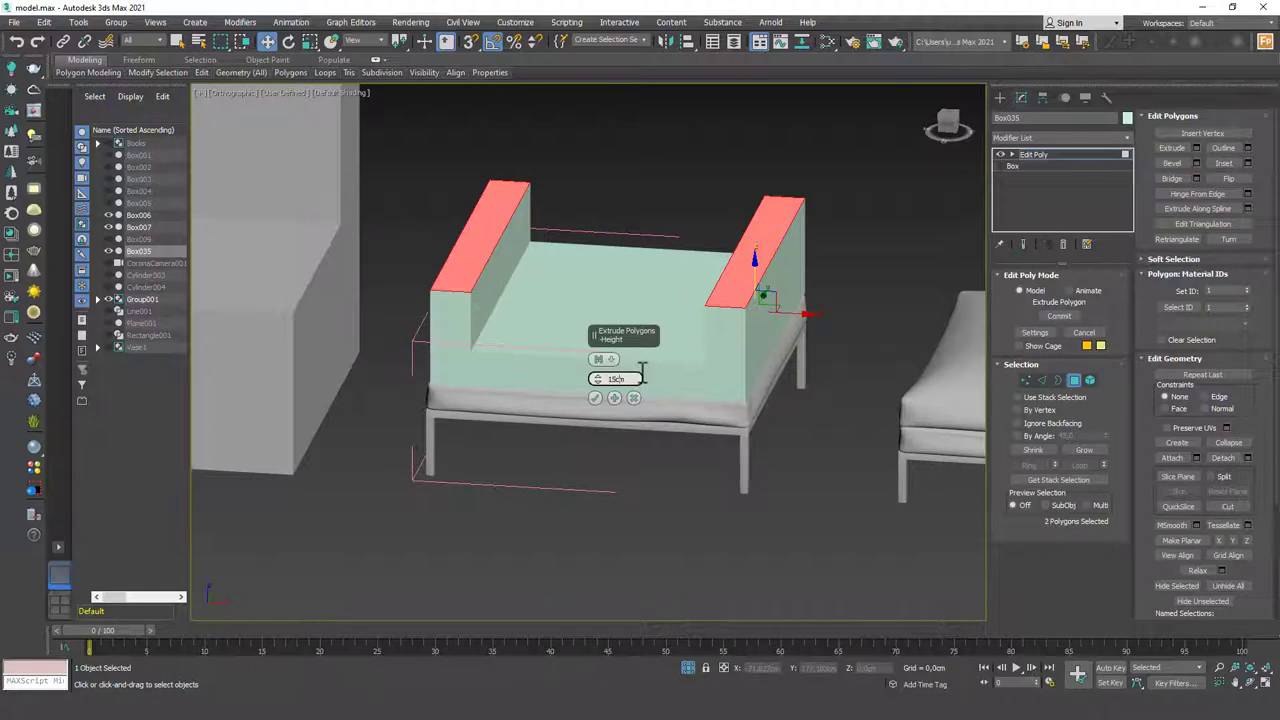
{"action": "key", "text": "Return"}
{"action": "left_click", "coordinate": [597, 399]}
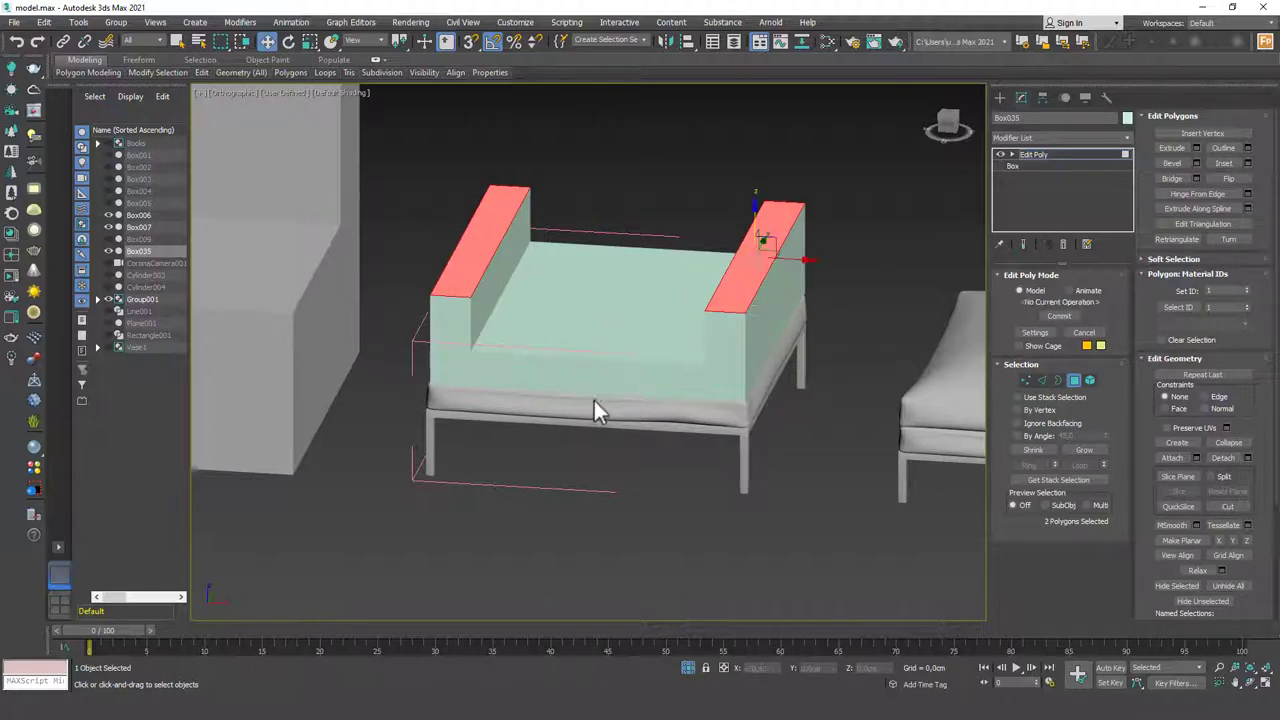
- Raise the top faces of both armrests slightly along Z
{"action": "middle_click_drag", "start_coordinate": [663, 380], "coordinate": [678, 340], "text": "alt"}
{"action": "left_click_drag", "start_coordinate": [763, 272], "coordinate": [766, 266]}
{"action": "mouse_move", "coordinate": [752, 337]}
{"action": "middle_mouse_down", "text": "alt"}
{"action": "mouse_move", "coordinate": [789, 323]}
{"action": "mouse_move", "coordinate": [681, 342]}
{"action": "mouse_move", "coordinate": [751, 329]}
{"action": "middle_mouse_up", "text": "alt"}
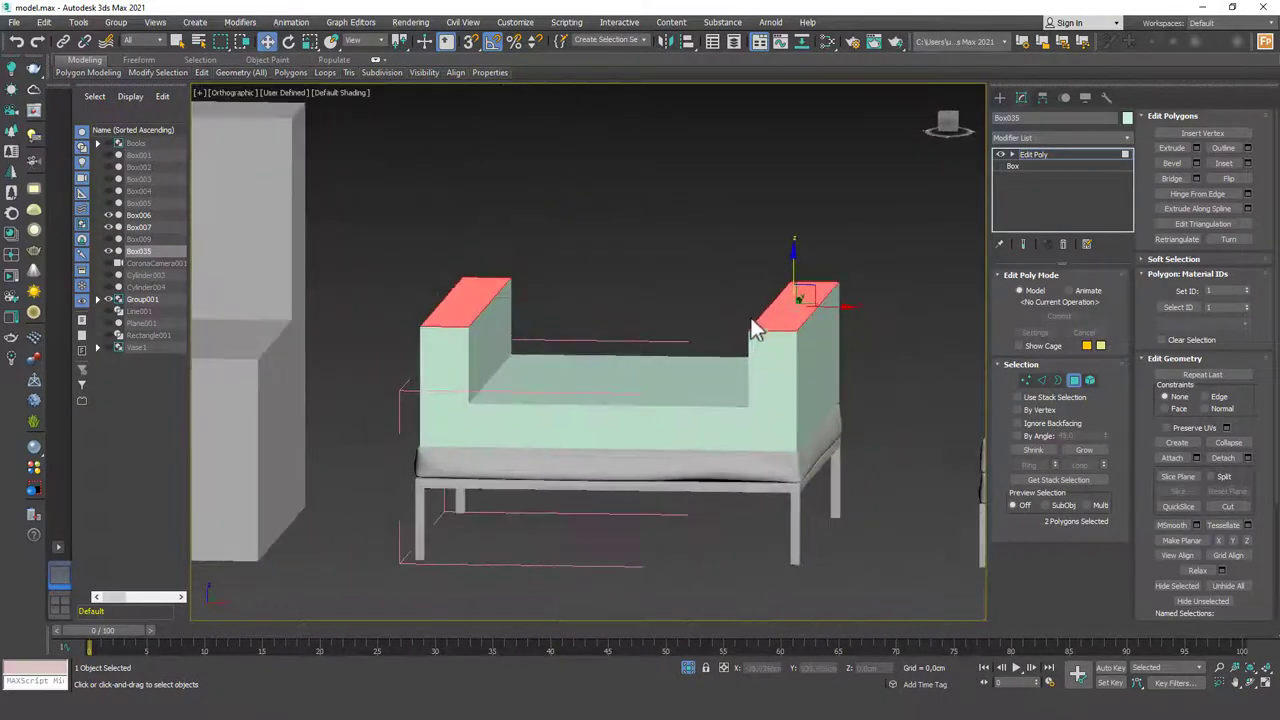
- Scale the 12 inner armrest vertices closer together along X in the front view to thicken both armrests
{"action": "key", "text": "f"}
{"action": "scroll", "coordinate": [700, 360], "scroll_direction": "down", "scroll_amount": 2}
{"action": "key", "text": "1"}
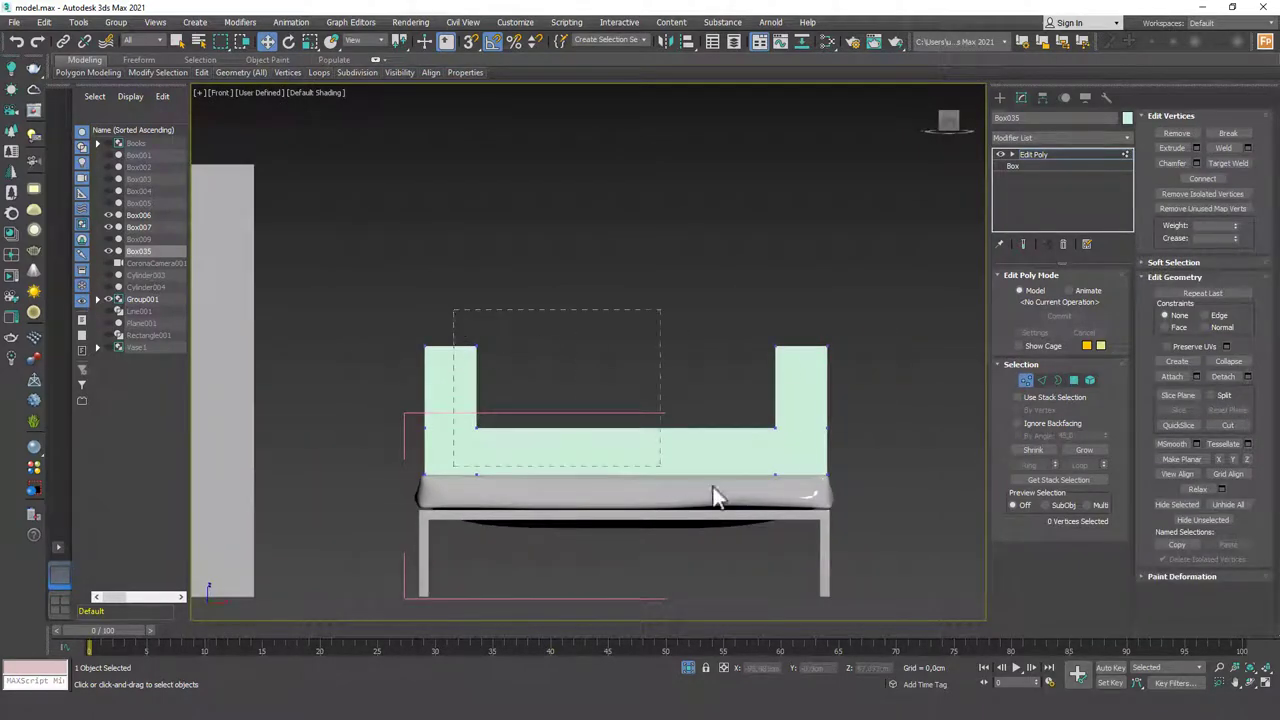
{"action": "left_click_drag", "start_coordinate": [795, 505], "coordinate": [796, 506]}
{"action": "key", "text": "r"}
{"action": "left_click_drag", "start_coordinate": [686, 414], "coordinate": [688, 415]}
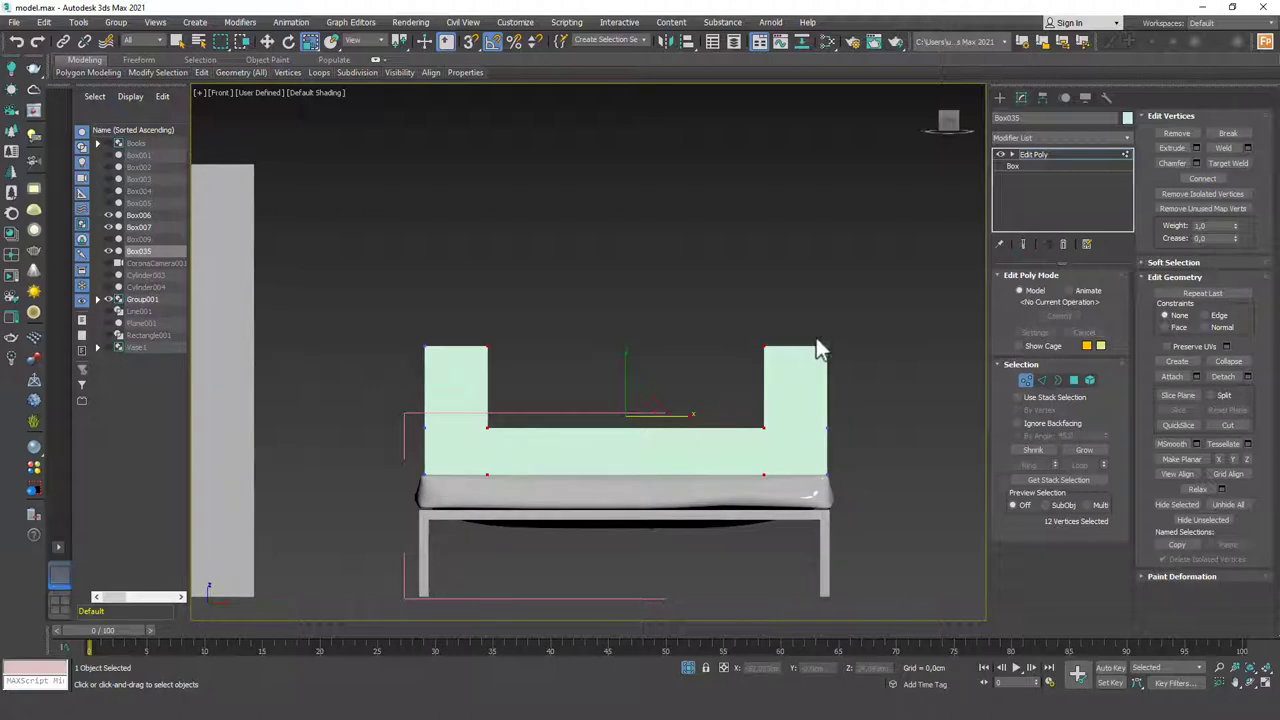
- Select the top vertices of both armrests in the front view and raise them slightly along Z
{"action": "left_click", "coordinate": [1064, 158]}
{"action": "middle_click_drag", "start_coordinate": [943, 229], "coordinate": [711, 318], "text": "alt"}
{"action": "key", "text": "f"}
{"action": "key", "text": "1"}
{"action": "scroll", "coordinate": [790, 250], "scroll_direction": "down", "scroll_amount": 3}
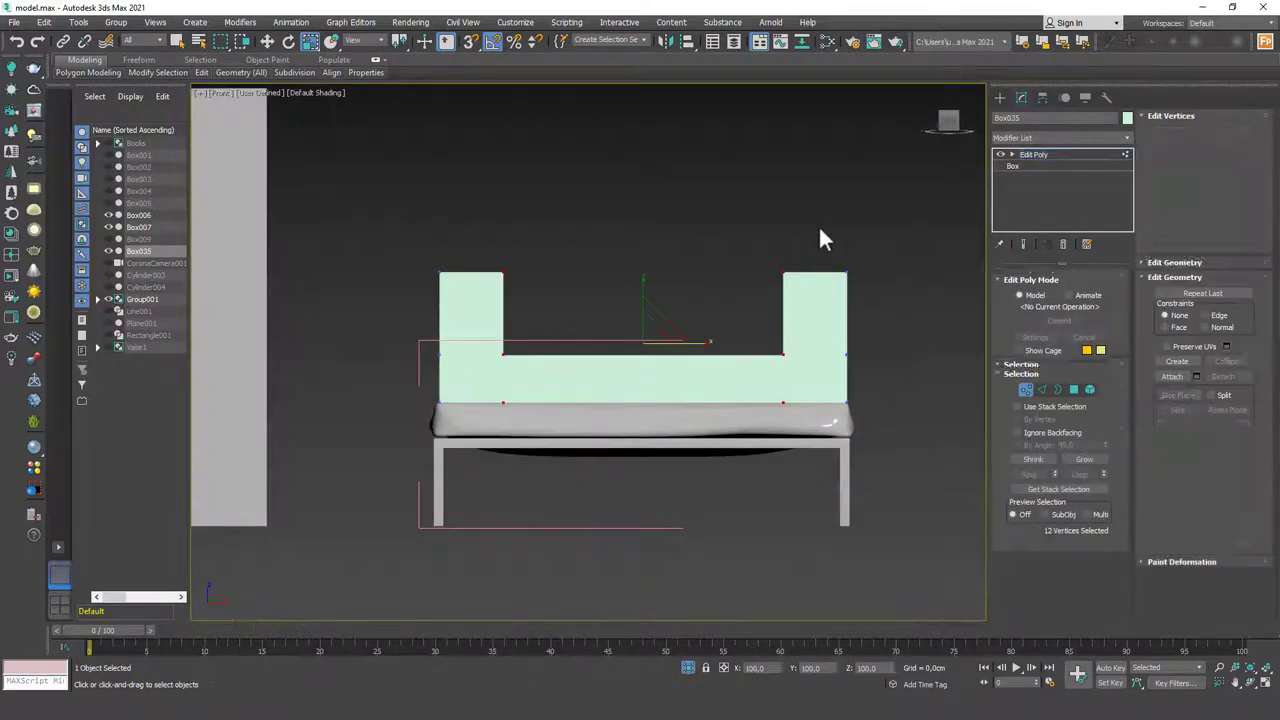
{"action": "left_click_drag", "start_coordinate": [886, 182], "coordinate": [411, 300]}
{"action": "key", "text": "w"}
{"action": "left_click_drag", "start_coordinate": [643, 229], "coordinate": [644, 212]}
{"action": "left_click", "coordinate": [1077, 156]}
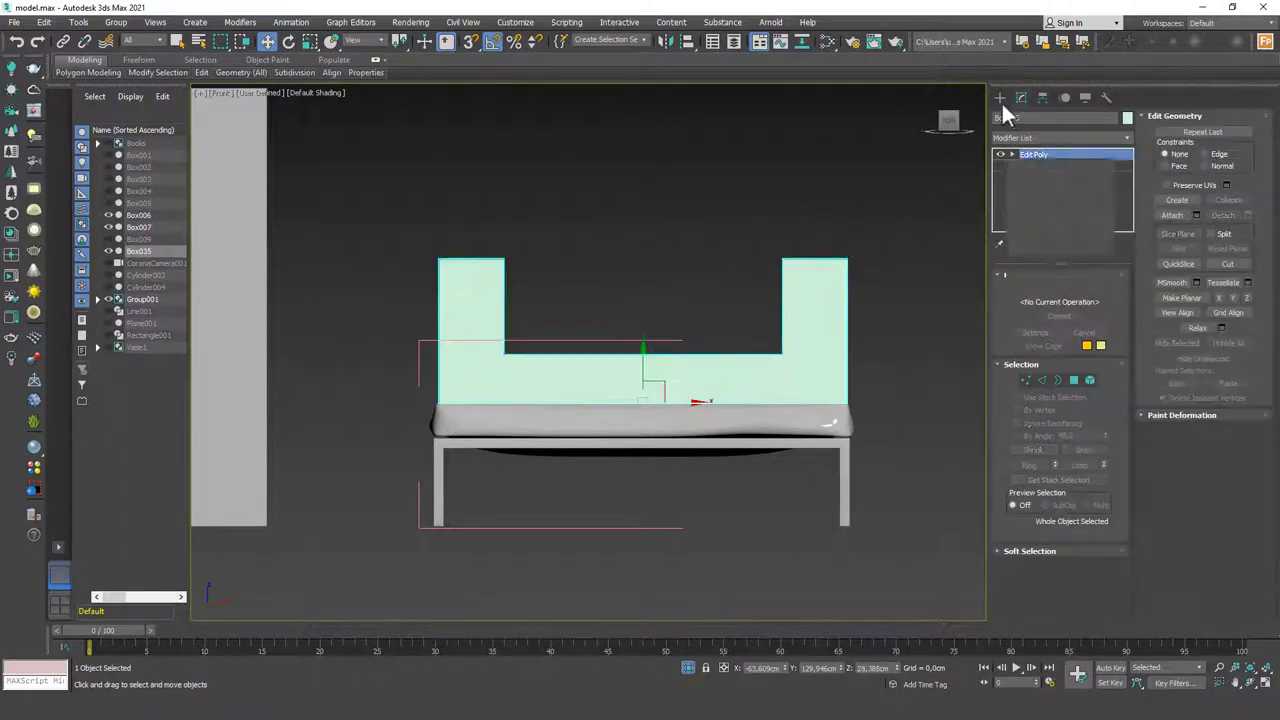
- Draw a reference box about 54.5 cm long and 10 cm wide beside the armchair, from floor level to the armrest top
{"action": "left_click", "coordinate": [999, 97]}
{"action": "left_click", "coordinate": [1033, 178]}
{"action": "left_click_drag", "start_coordinate": [850, 258], "coordinate": [900, 522]}
{"action": "left_click", "coordinate": [903, 500]}
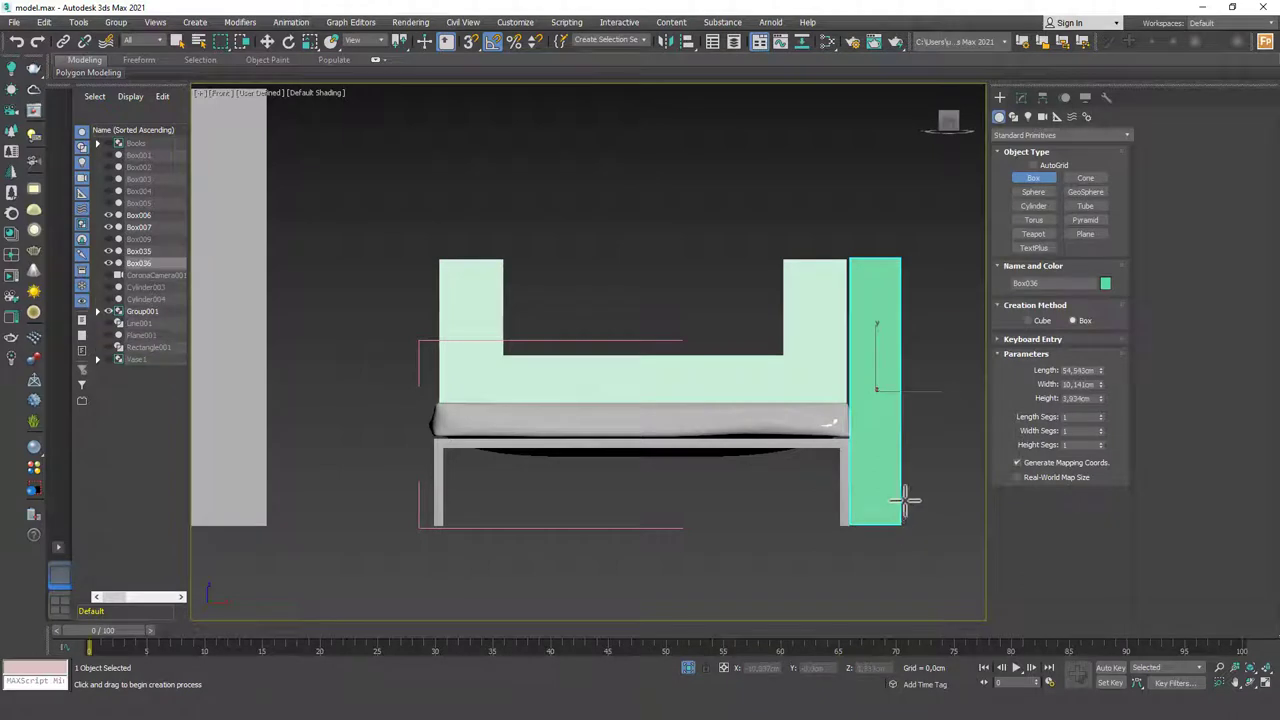
{"action": "key", "text": "w"}
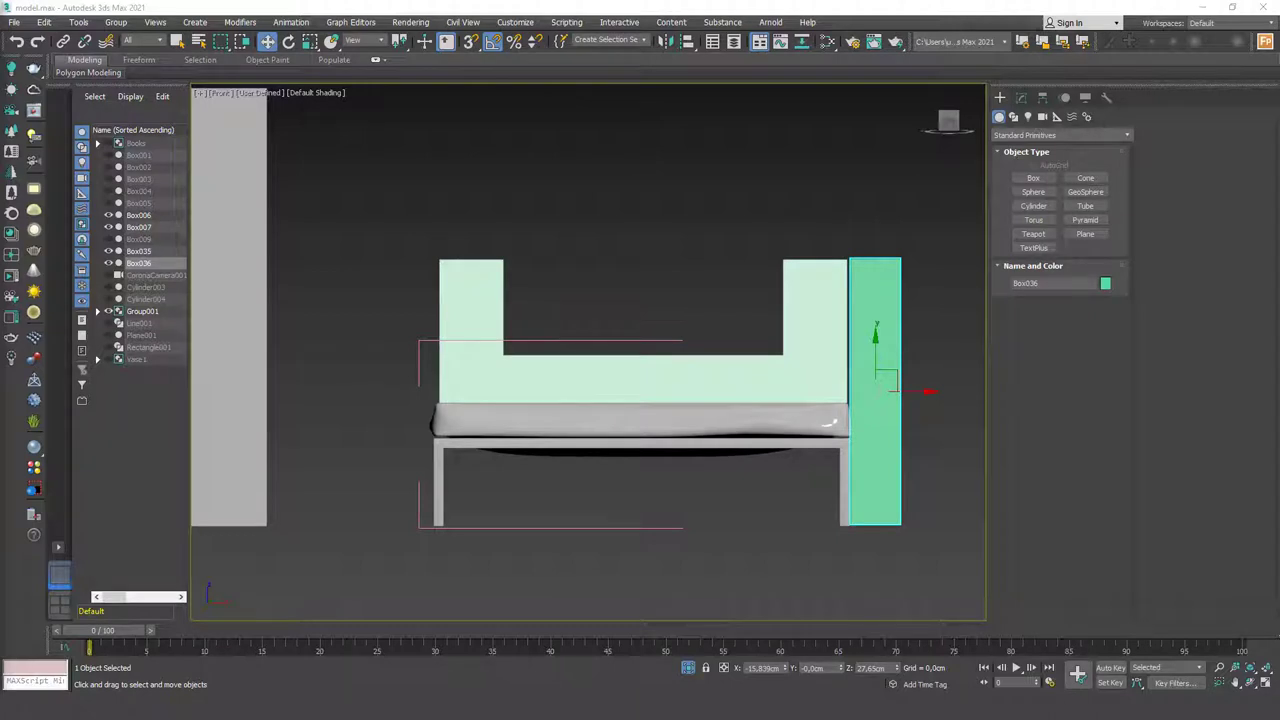
- Switch to the browser and examine the dimension drawings of the first armchair result and the Burrow Armchair
{"action": "key", "text": "alt+Tab"}
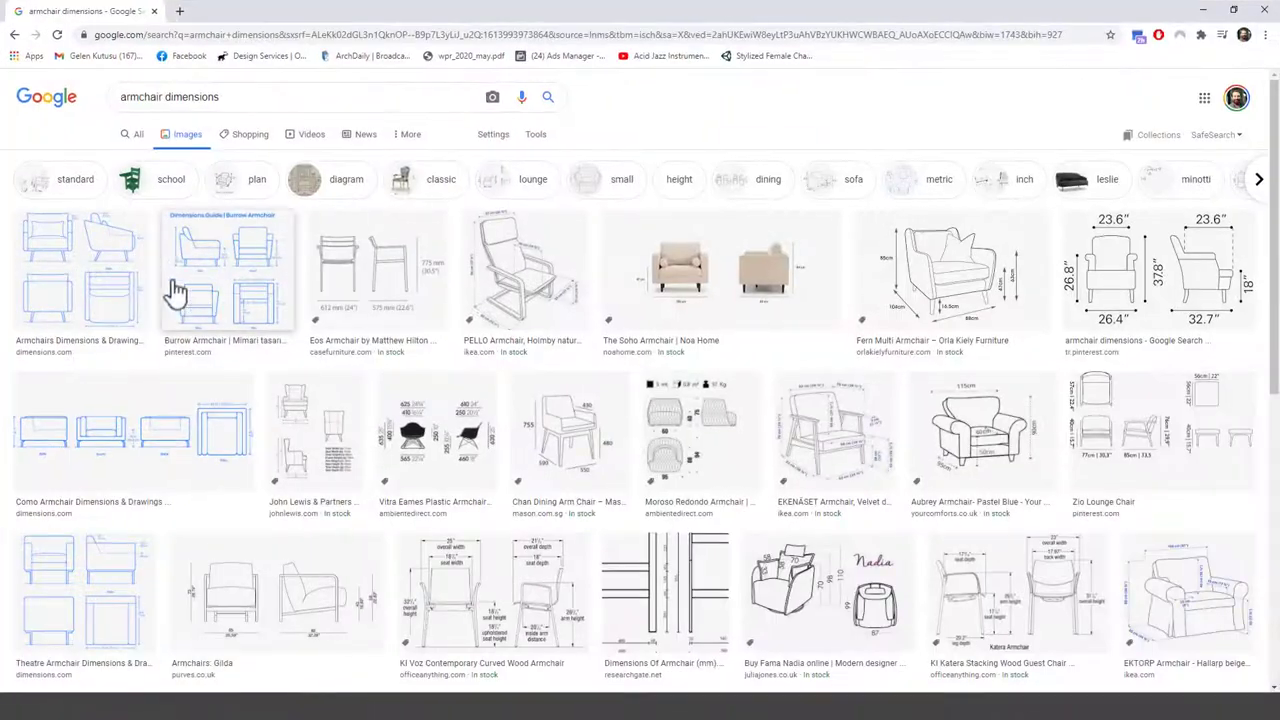
{"action": "left_click", "coordinate": [128, 265]}
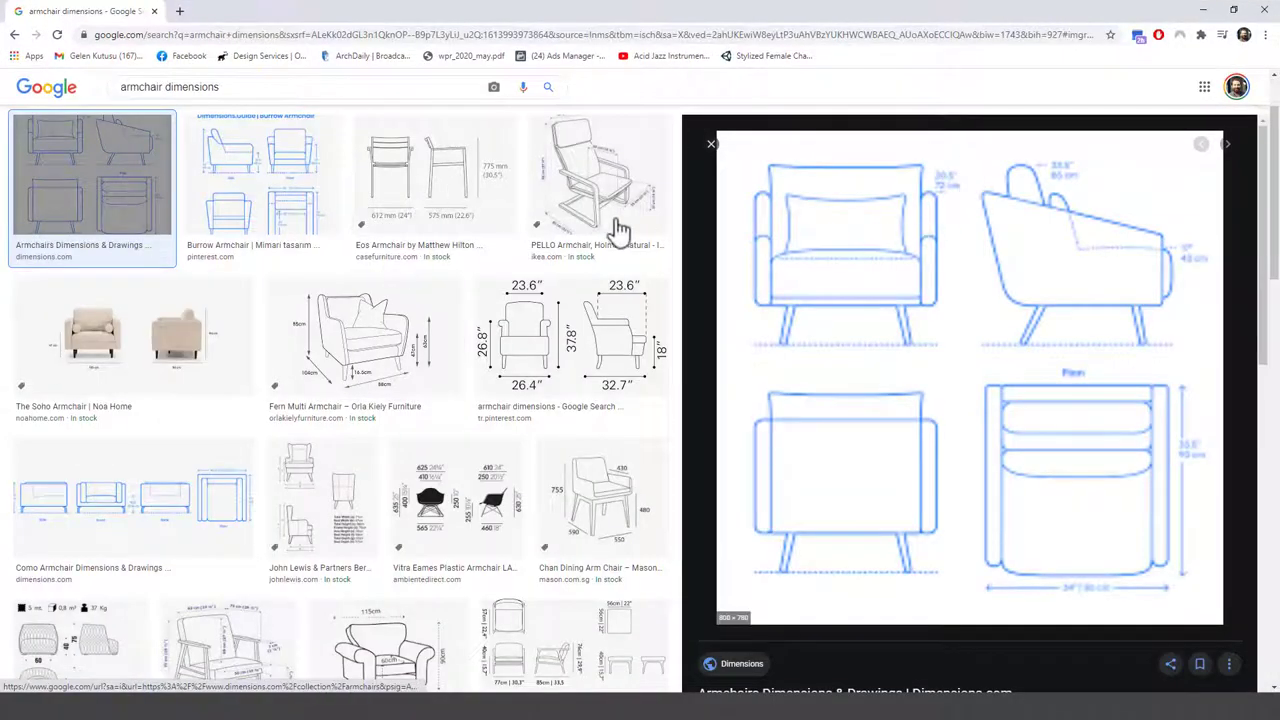
{"action": "left_click", "coordinate": [290, 200]}
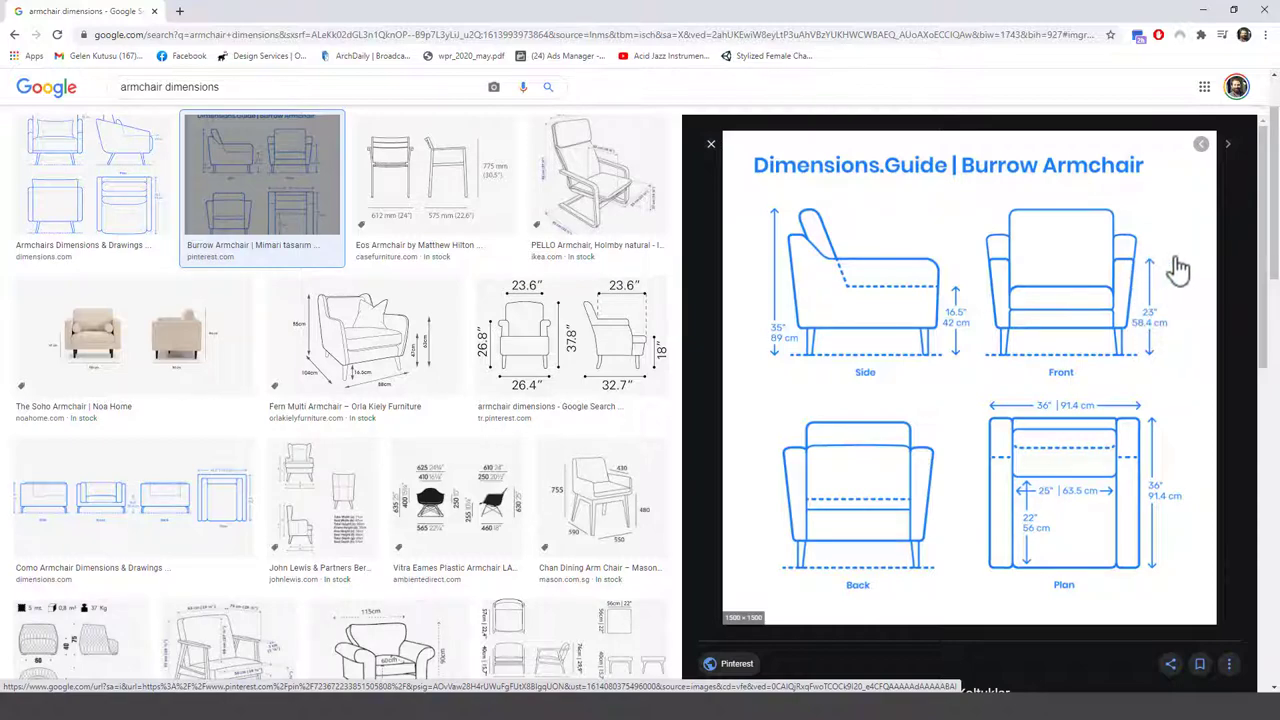
{"action": "left_click", "coordinate": [1203, 10]}
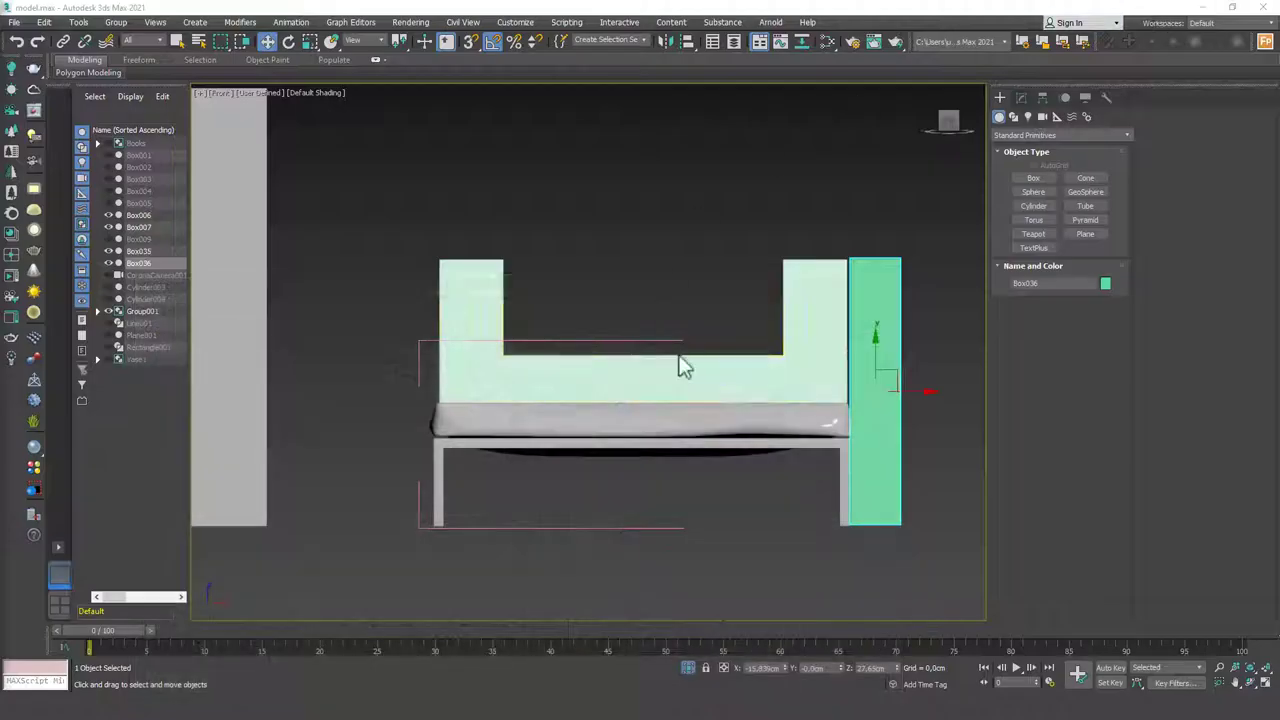
- Return to the armchair body and raise the armrests' top vertices to a Z of about 56.8 cm
{"action": "left_click", "coordinate": [791, 266]}
{"action": "key", "text": "1"}
{"action": "left_click_drag", "start_coordinate": [383, 199], "coordinate": [884, 286]}
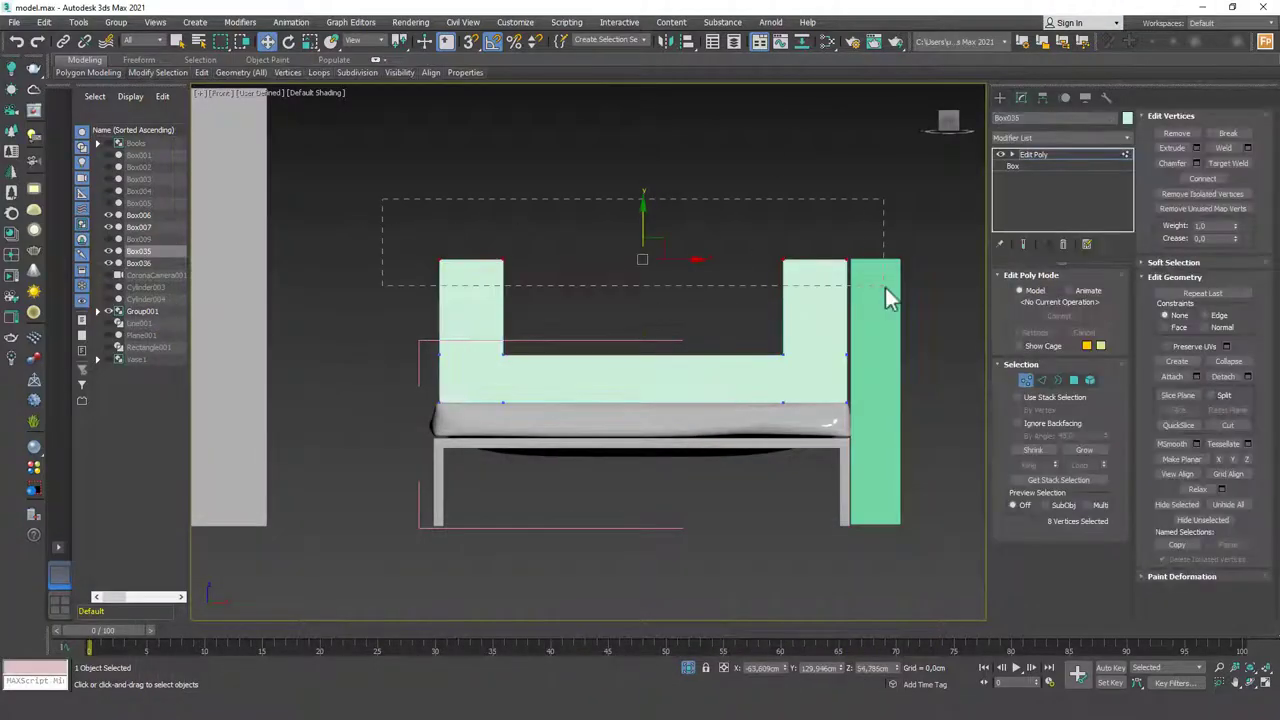
{"action": "left_click_drag", "start_coordinate": [644, 212], "coordinate": [766, 200]}
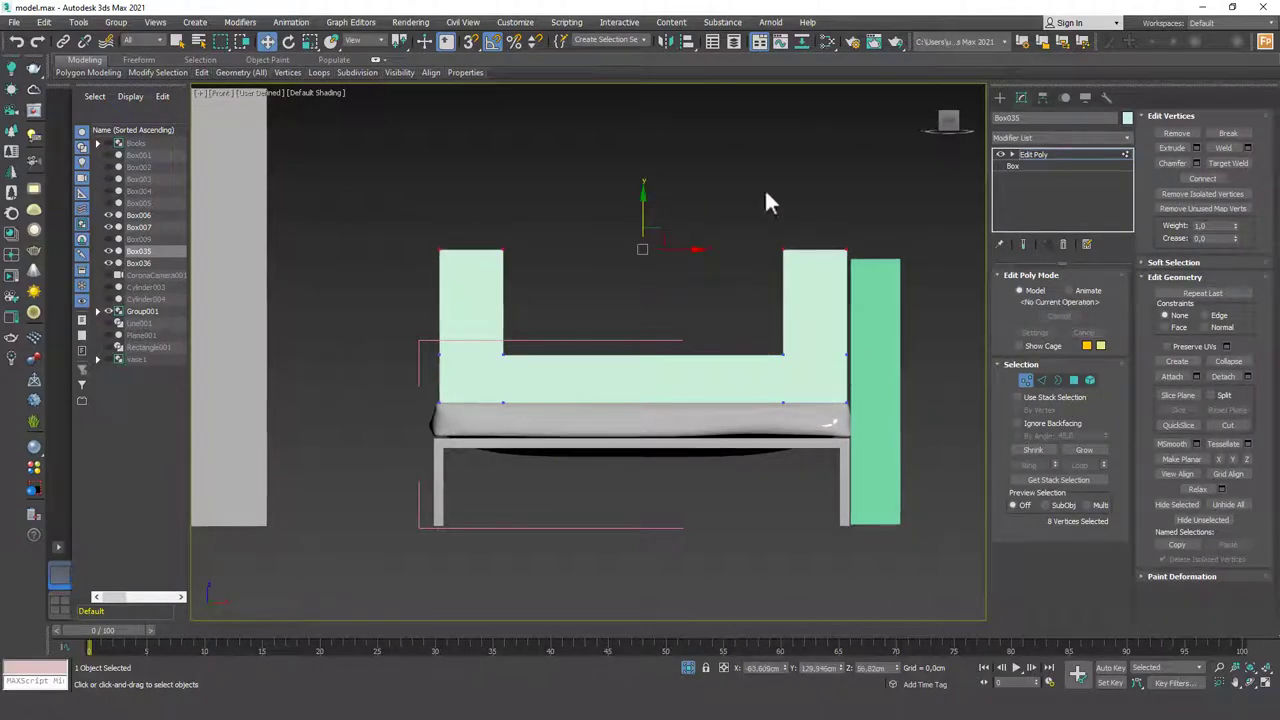
- Shorten the reference box to a length of about 43 cm and lower it to the level of the chair's feet
{"action": "left_click", "coordinate": [873, 340]}
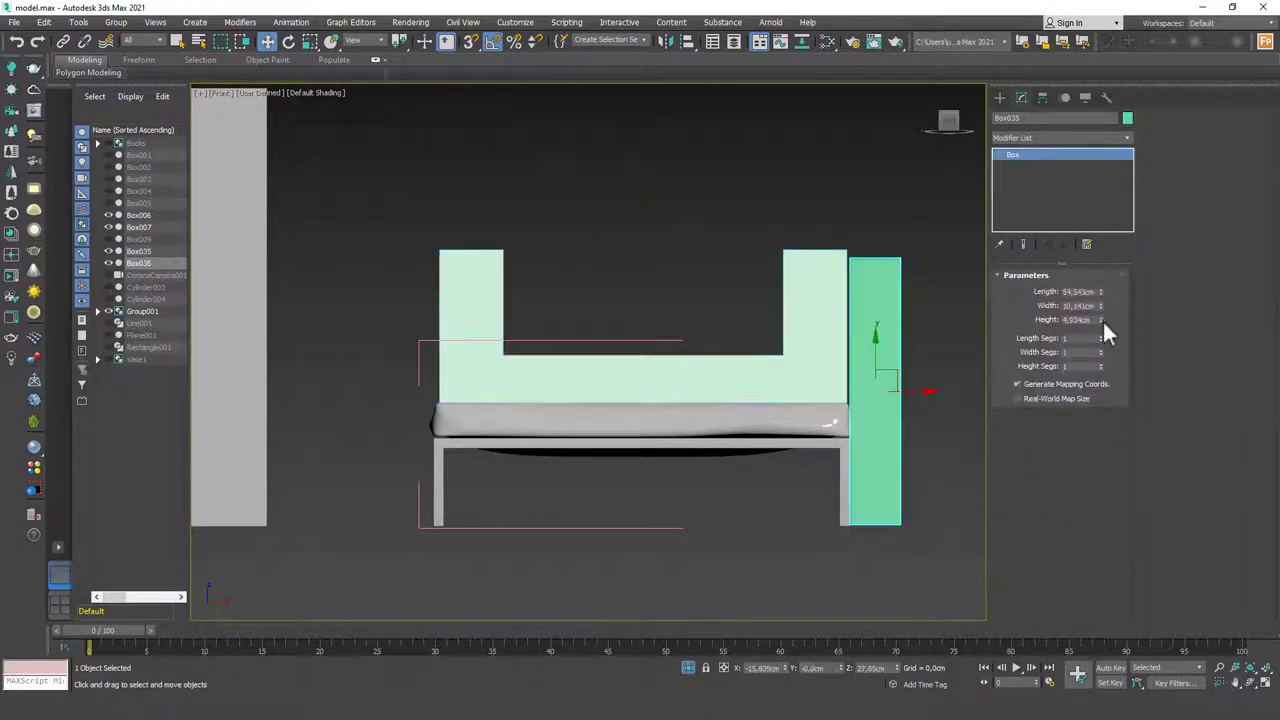
{"action": "left_click_drag", "start_coordinate": [1101, 296], "coordinate": [1108, 310]}
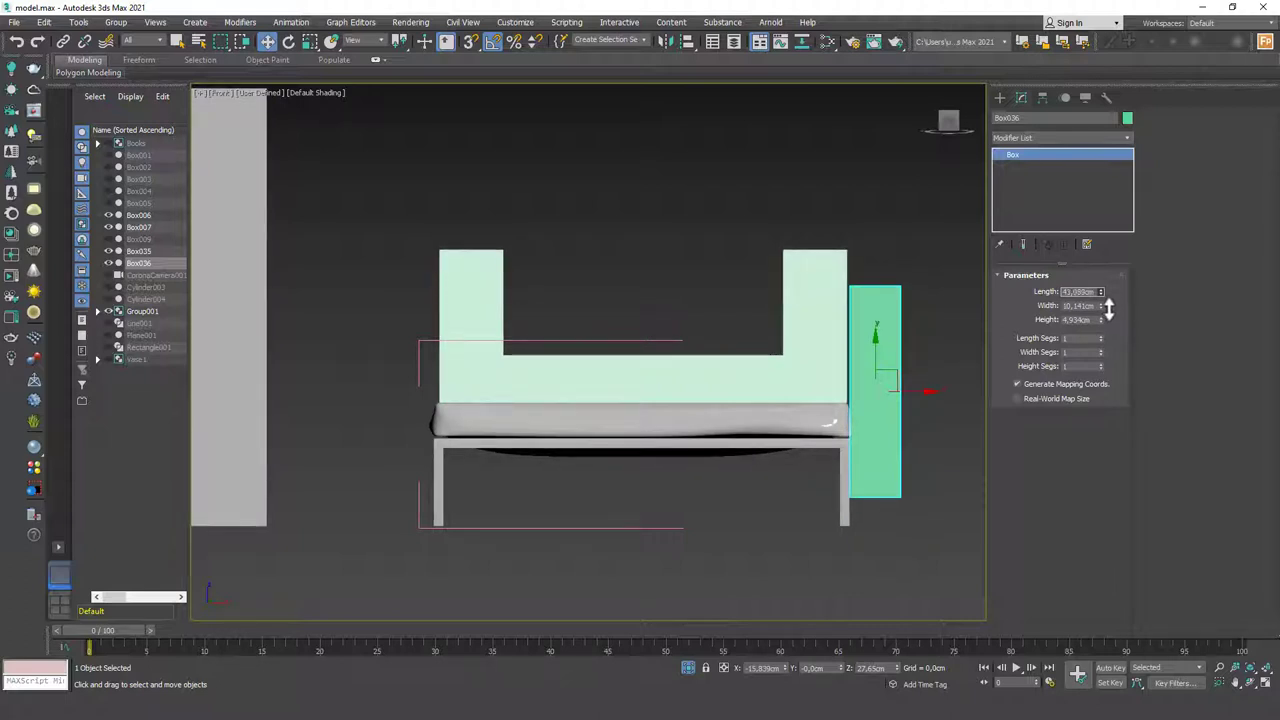
{"action": "mouse_move", "coordinate": [877, 343]}
{"action": "left_mouse_down"}
{"action": "mouse_move", "coordinate": [874, 371]}
{"action": "mouse_move", "coordinate": [866, 361]}
{"action": "left_mouse_up"}
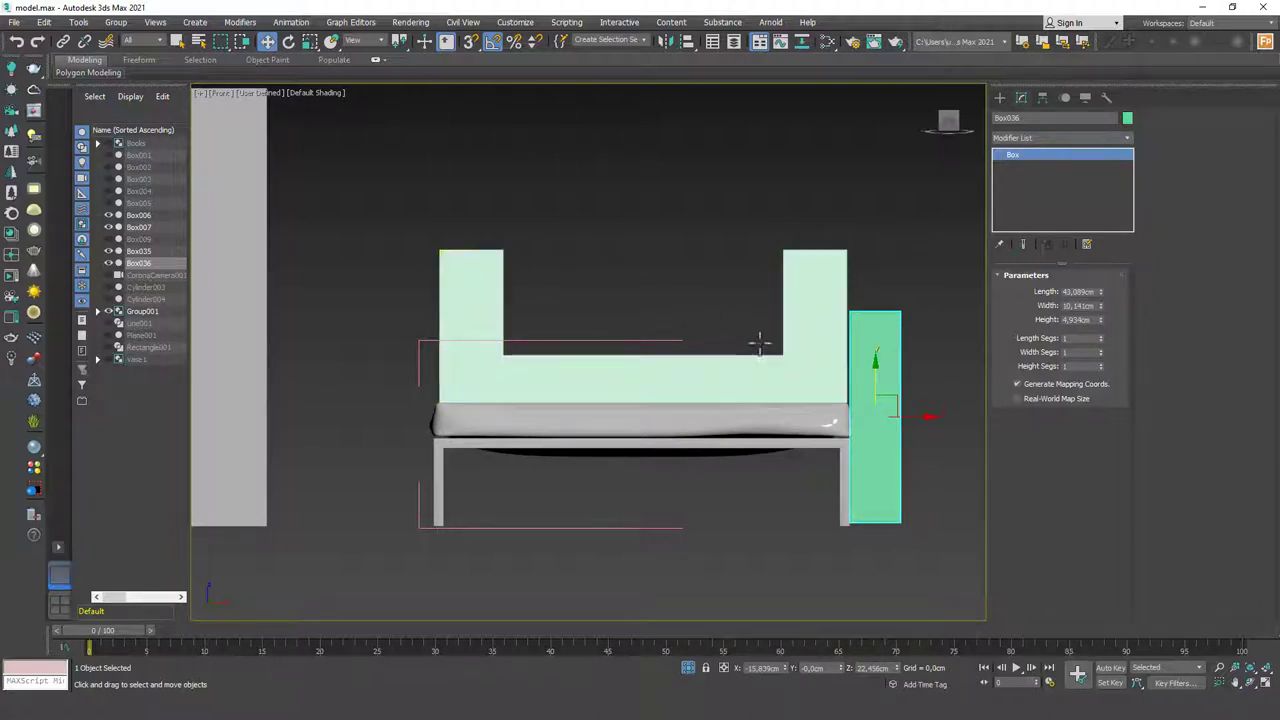
{"action": "left_click", "coordinate": [1002, 99]}
{"action": "mouse_move", "coordinate": [695, 325]}
{"action": "middle_mouse_down", "text": "alt"}
{"action": "mouse_move", "coordinate": [674, 352]}
{"action": "mouse_move", "coordinate": [690, 340]}
{"action": "middle_mouse_up", "text": "alt"}
{"action": "left_click", "coordinate": [1033, 177]}
{"action": "right_click", "coordinate": [668, 338]}
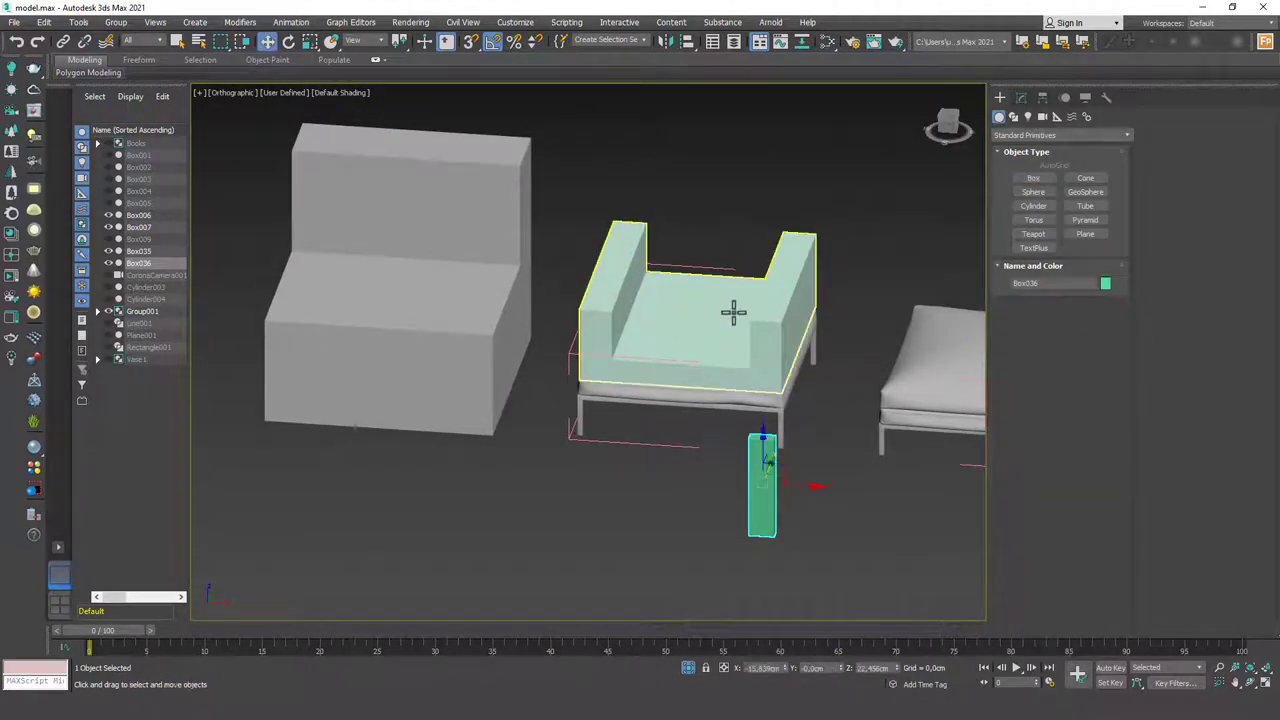
- Show edged faces and select the armchair body's top seat polygon between the two armrests
{"action": "left_click", "coordinate": [731, 309]}
{"action": "key", "text": "z"}
{"action": "key", "text": "F4"}
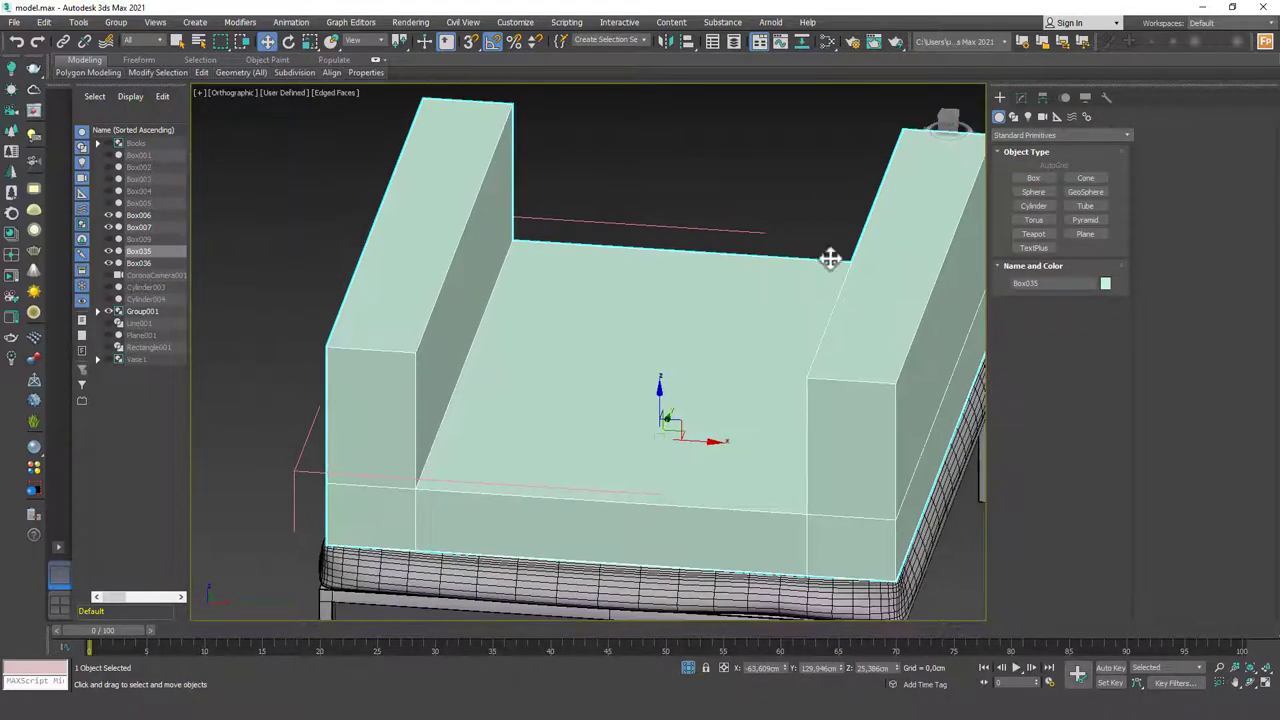
{"action": "left_click", "coordinate": [1021, 97]}
{"action": "key", "text": "4"}
{"action": "left_click", "coordinate": [654, 360]}
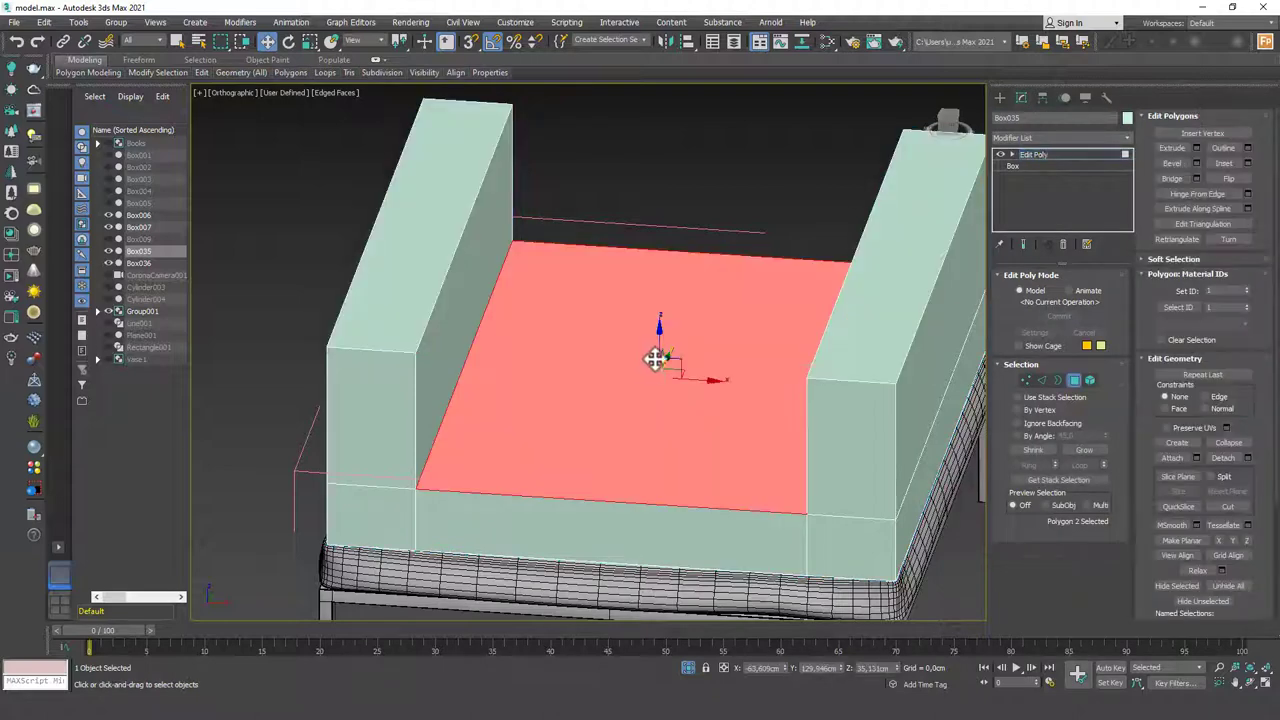
- Try raising the seat polygon slightly and deleting it, and undo both changes
{"action": "left_click_drag", "start_coordinate": [660, 340], "coordinate": [662, 334]}
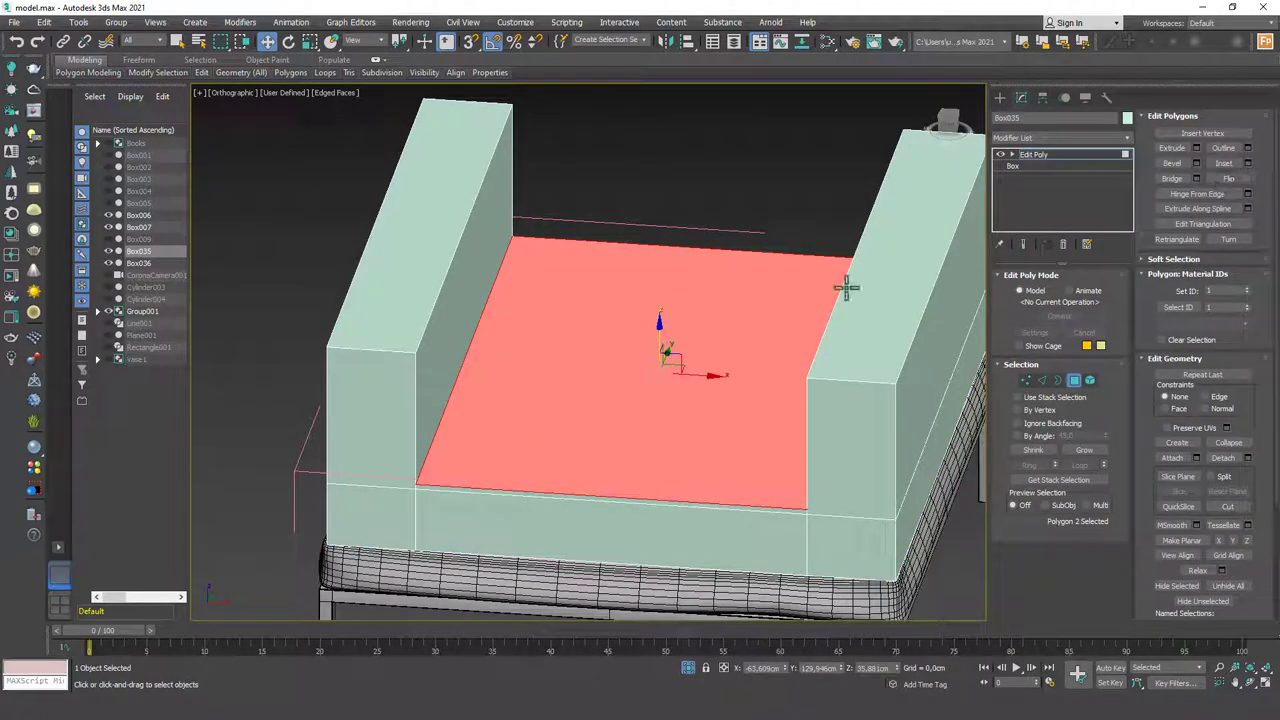
{"action": "key", "text": "Delete"}
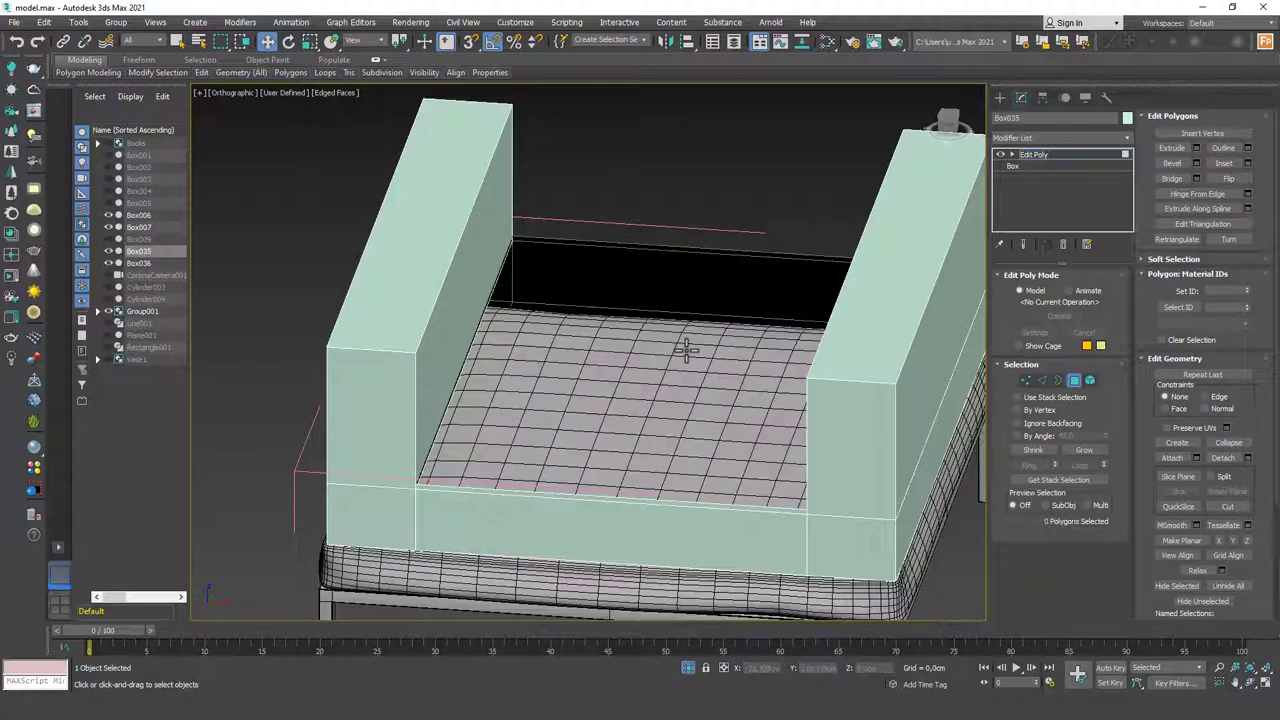
{"action": "key", "text": "ctrl+z"}
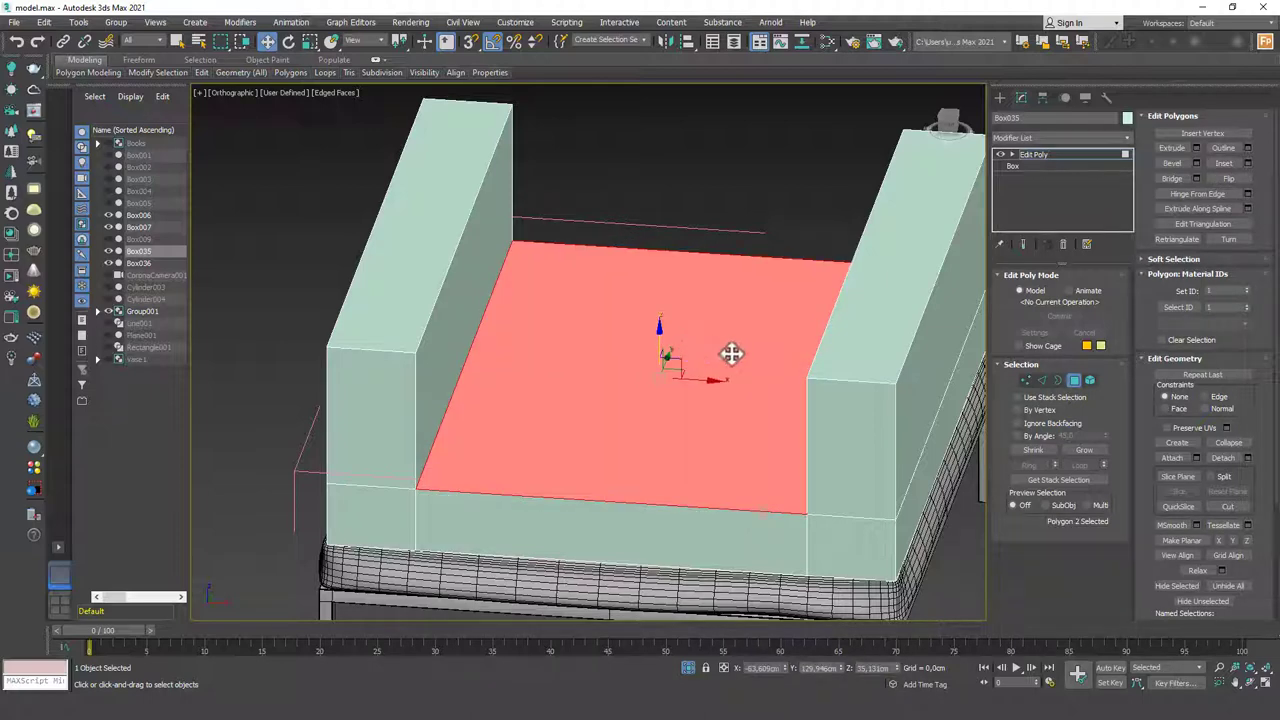
- Detach a copy of the seat polygon as a separate object and select that new object for the seat cushion
{"action": "left_click", "coordinate": [1248, 458]}
{"action": "left_click", "coordinate": [681, 360]}
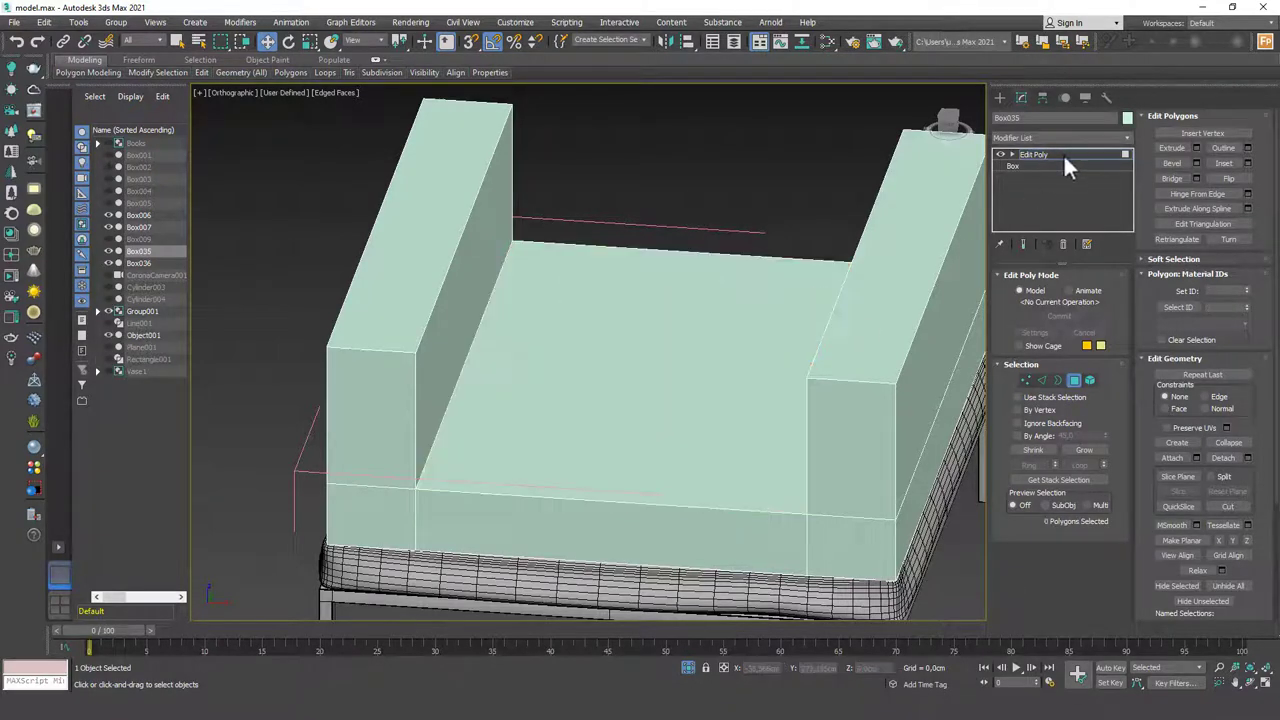
{"action": "left_click", "coordinate": [1063, 154]}
{"action": "left_click", "coordinate": [766, 157]}
{"action": "left_click", "coordinate": [741, 327]}
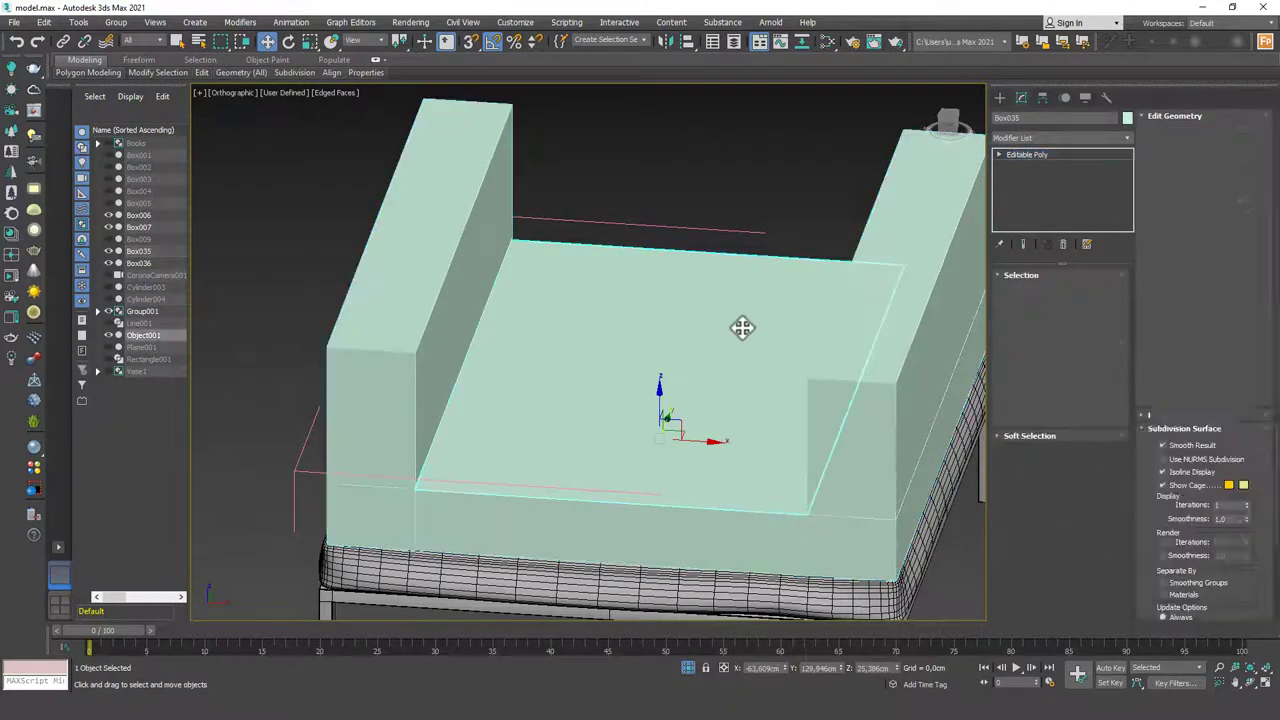
{"action": "left_click", "coordinate": [746, 325]}
{"action": "left_click", "coordinate": [772, 268]}
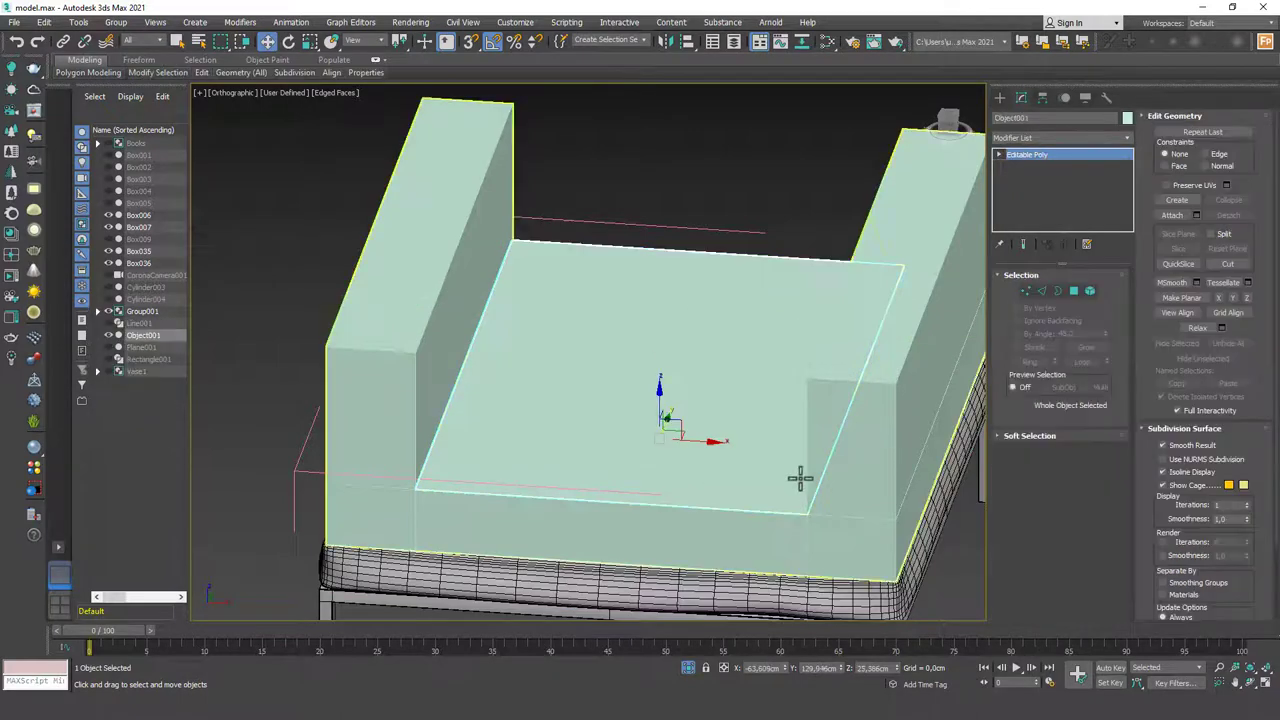
- Add a Shell modifier to the detached seat polygon and set its Outer Amount to 9.29 cm
{"action": "middle_click_drag", "start_coordinate": [800, 477], "coordinate": [737, 377], "text": "alt"}
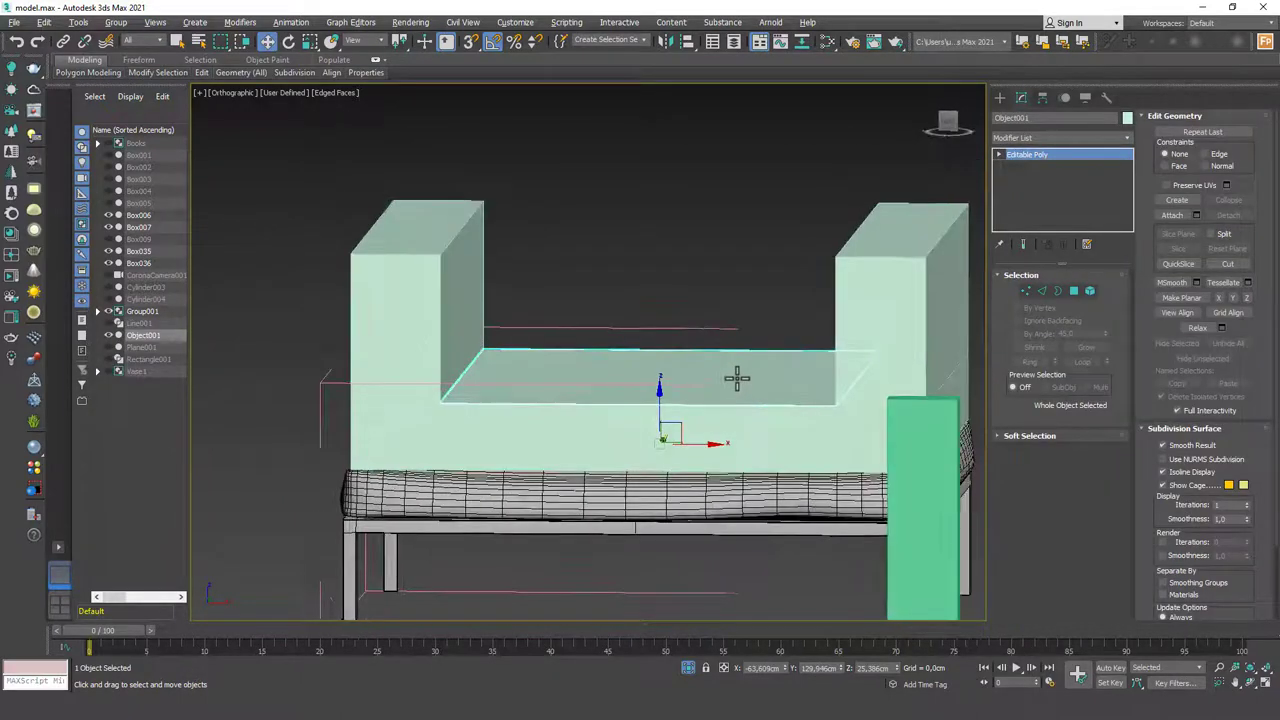
{"action": "left_click", "coordinate": [1075, 138]}
{"action": "type", "text": "sh"}
{"action": "key", "text": "Return"}
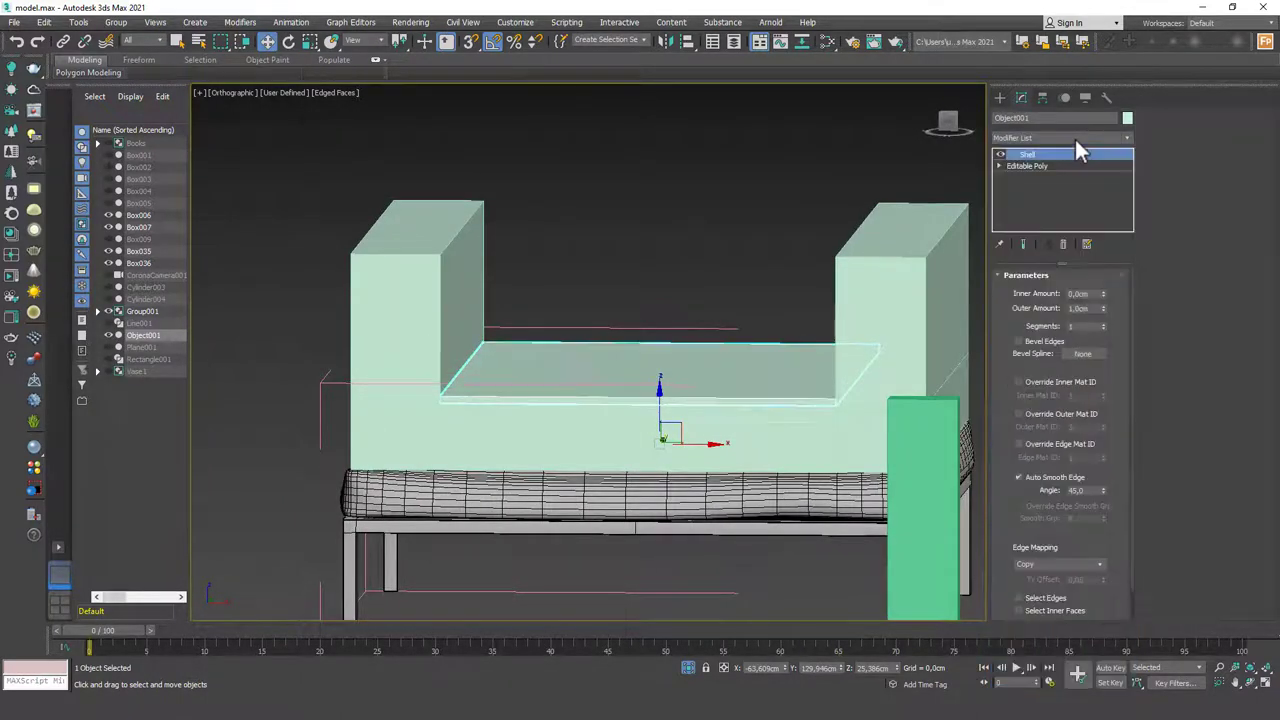
{"action": "key", "text": "f"}
{"action": "key", "text": "z"}
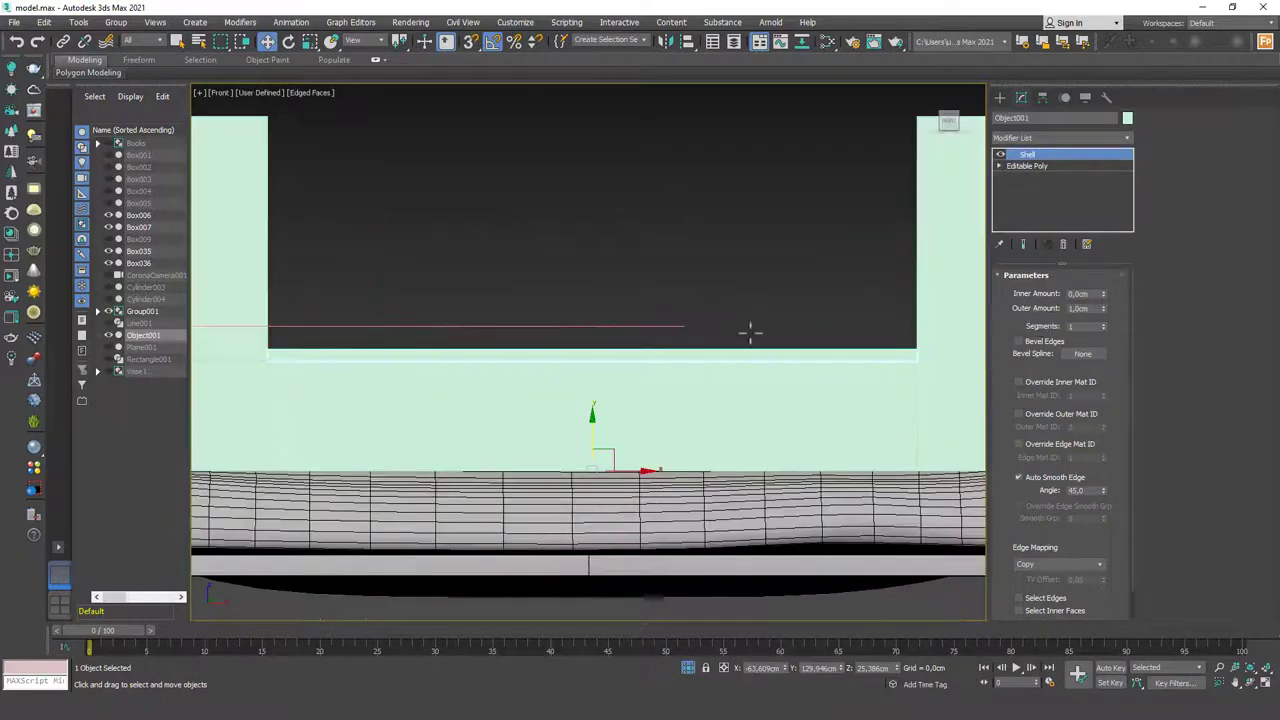
{"action": "scroll", "coordinate": [750, 333], "scroll_direction": "down", "scroll_amount": 3}
{"action": "left_click_drag", "start_coordinate": [1108, 303], "coordinate": [1089, 440]}
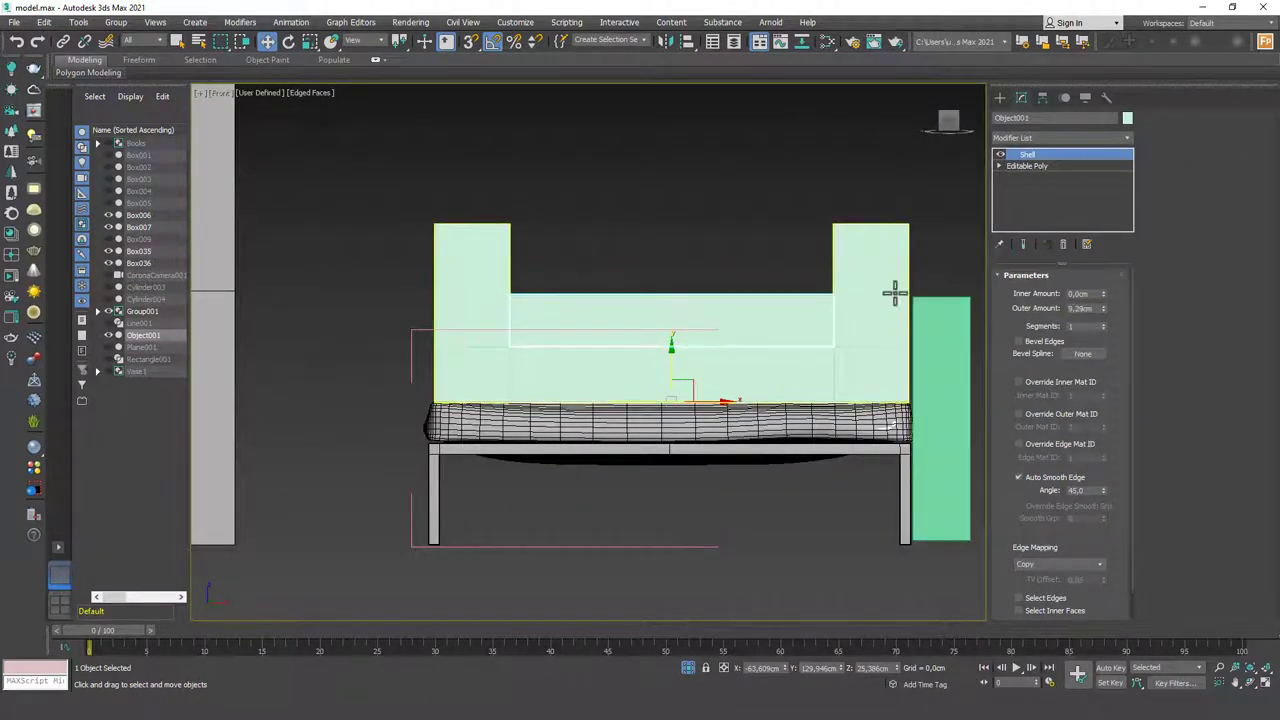
- Add an Edit Poly modifier to the seat cushion and move its four rear vertices forward along Y to about 157.5 cm
{"action": "scroll", "coordinate": [768, 382], "scroll_direction": "down", "scroll_amount": 5}
{"action": "middle_click_drag", "start_coordinate": [768, 382], "coordinate": [656, 402], "text": "alt"}
{"action": "scroll", "coordinate": [742, 402], "scroll_direction": "up", "scroll_amount": 4}
{"action": "scroll", "coordinate": [683, 351], "scroll_direction": "down", "scroll_amount": 2}
{"action": "scroll", "coordinate": [656, 402], "scroll_direction": "up", "scroll_amount": 2}
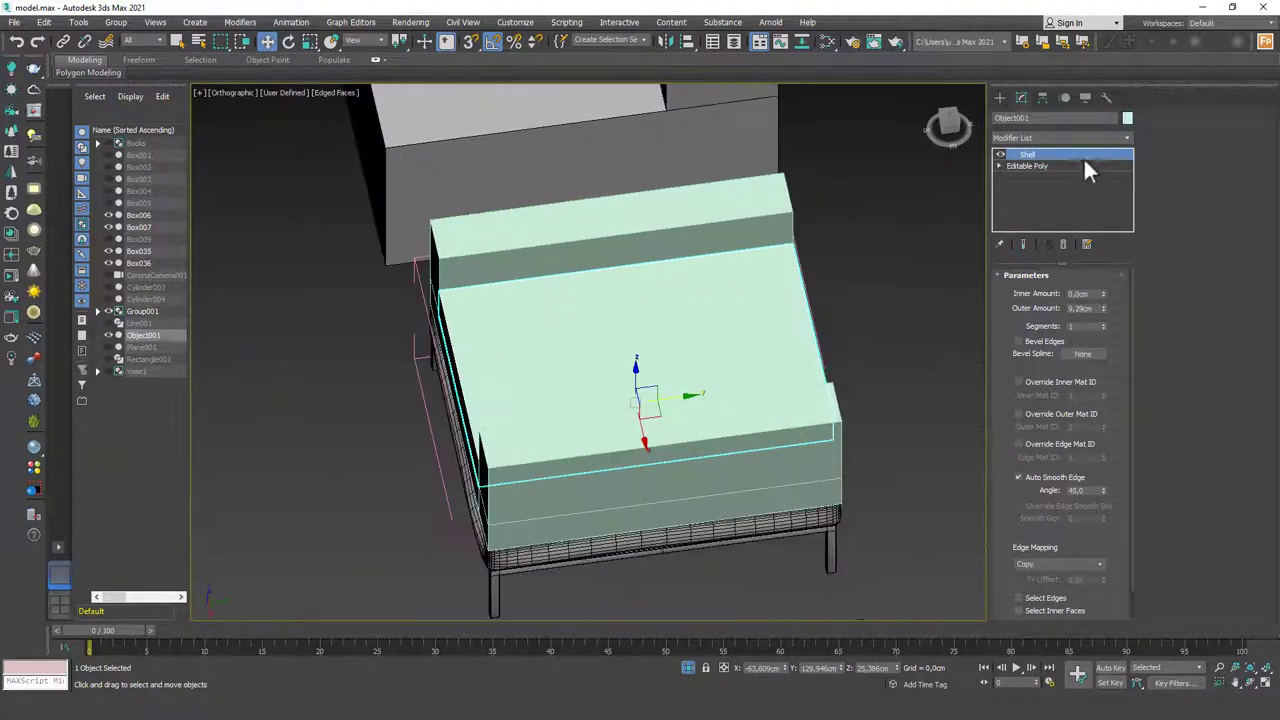
{"action": "left_click", "coordinate": [1050, 138]}
{"action": "left_click", "coordinate": [1010, 186]}
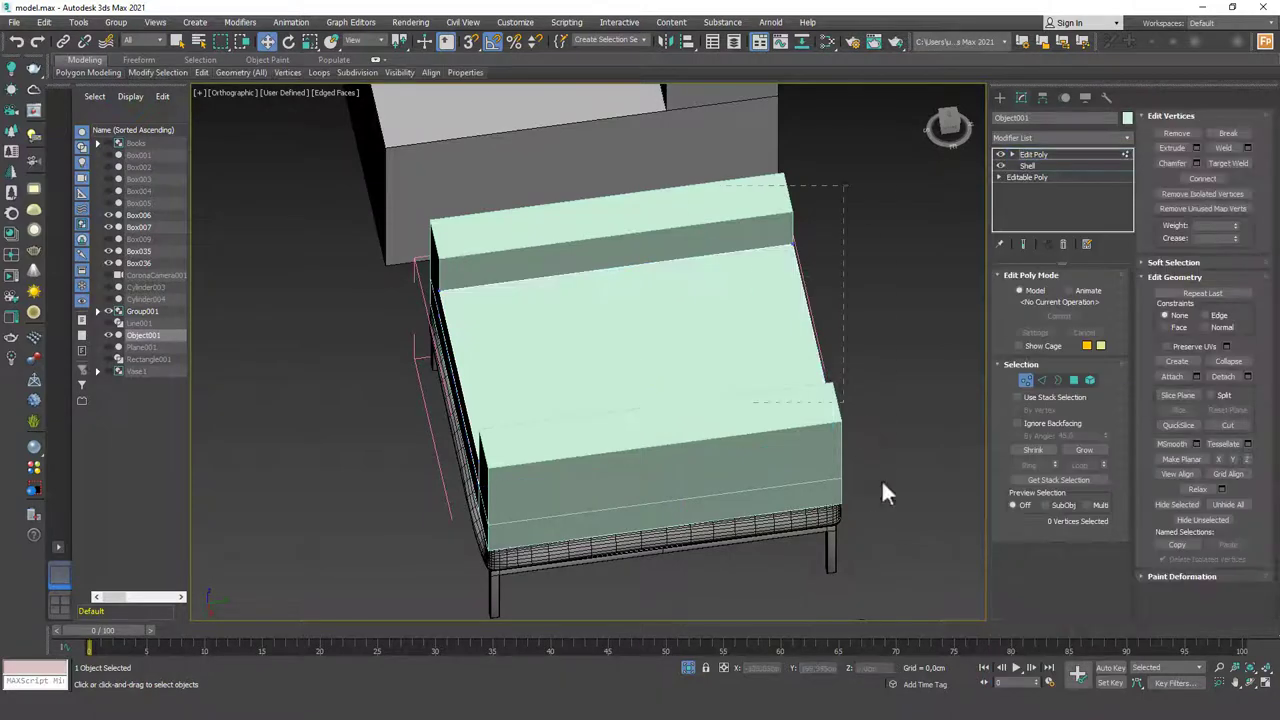
{"action": "middle_click_drag", "start_coordinate": [881, 479], "coordinate": [846, 344], "text": "alt"}
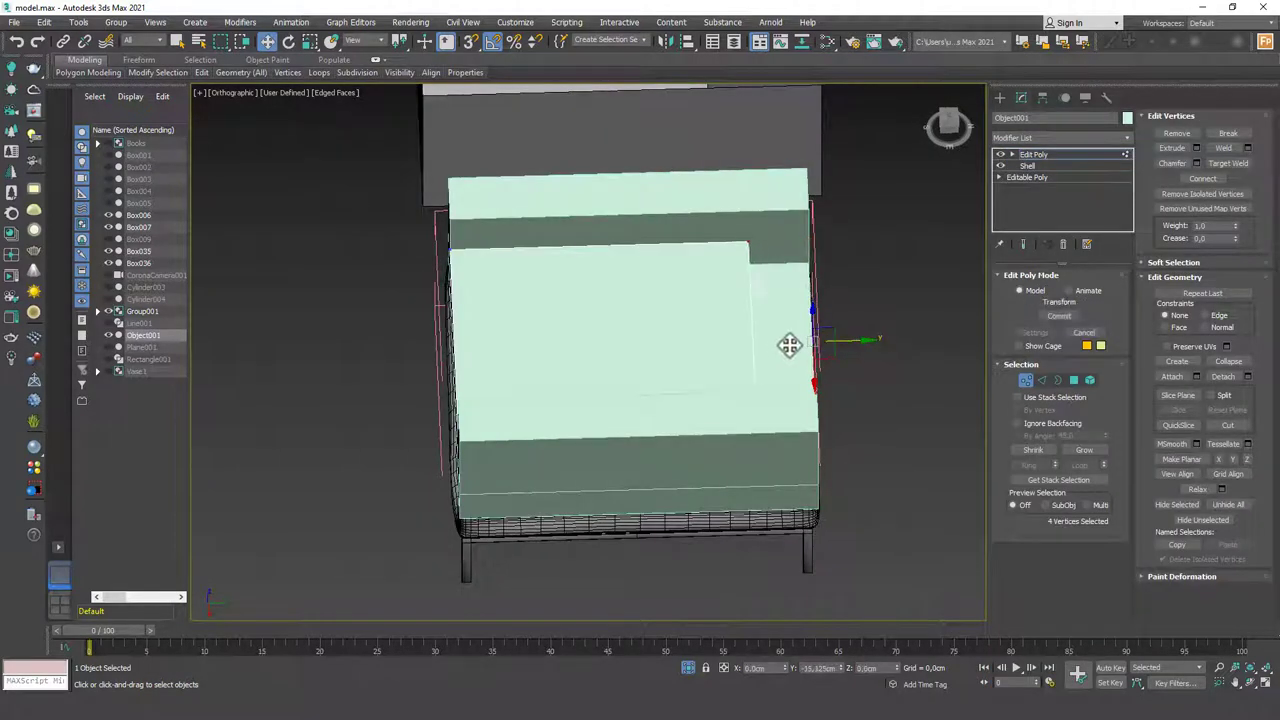
{"action": "left_click_drag", "start_coordinate": [780, 340], "coordinate": [780, 340]}
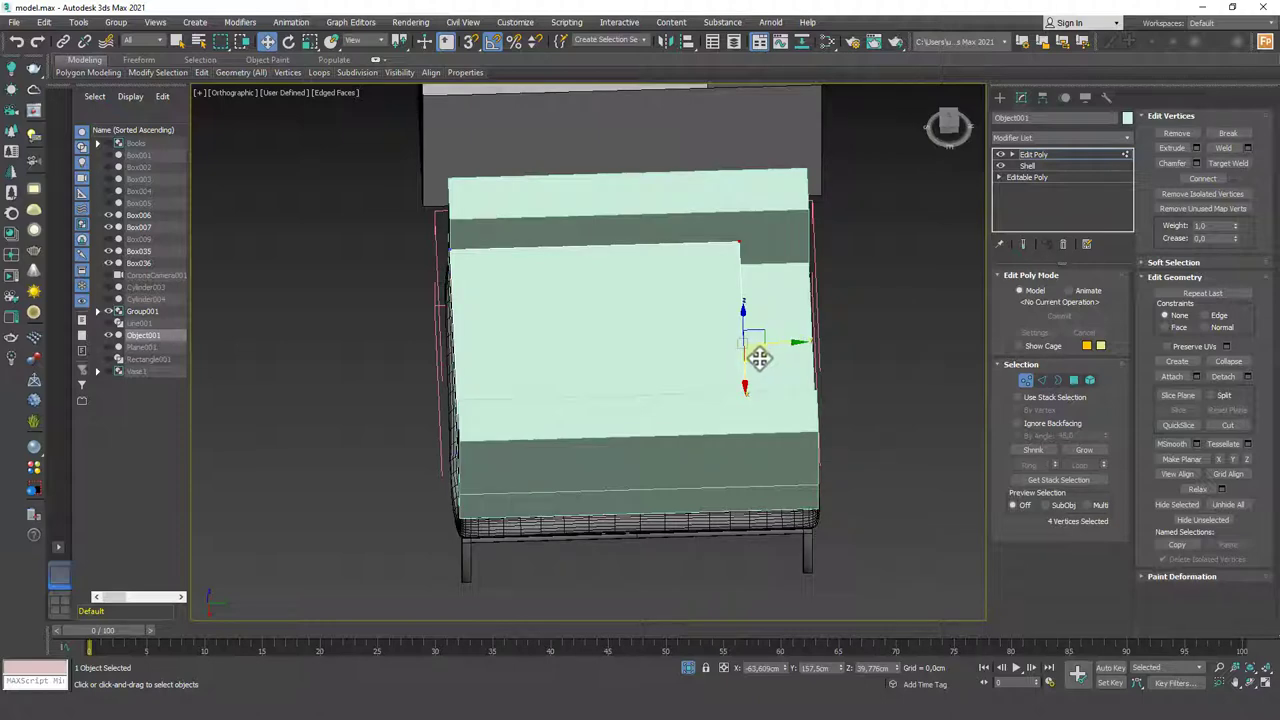
- Leave the cushion's vertex editing and delete the reference box beside the armchair
{"action": "scroll", "coordinate": [606, 462], "scroll_direction": "down", "scroll_amount": 4}
{"action": "middle_click_drag", "start_coordinate": [602, 460], "coordinate": [561, 489], "text": "alt"}
{"action": "scroll", "coordinate": [561, 489], "scroll_direction": "up", "scroll_amount": 1}
{"action": "key", "text": "1"}
{"action": "left_click", "coordinate": [522, 555]}
{"action": "key", "text": "Delete"}
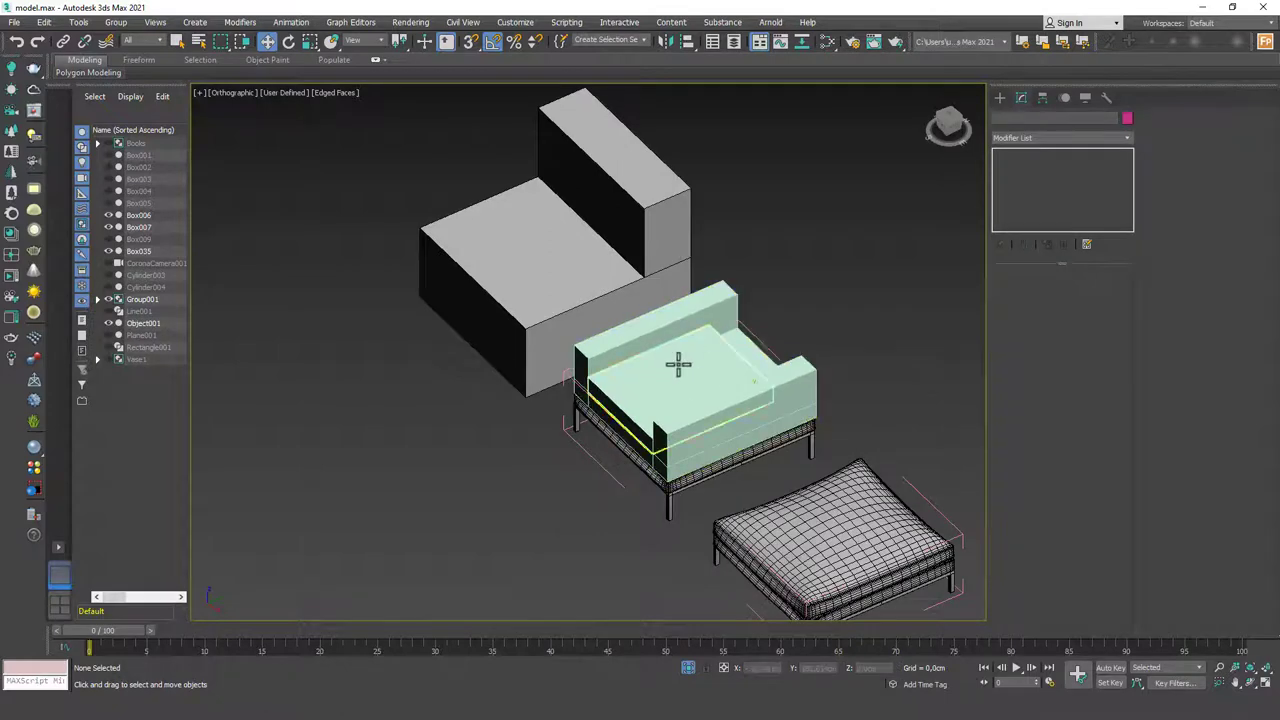
- Move the seat cushion's four rear vertices further forward along Y to about 153.9 cm and leave vertex editing
{"action": "left_click", "coordinate": [680, 362]}
{"action": "scroll", "coordinate": [737, 337], "scroll_direction": "up", "scroll_amount": 10}
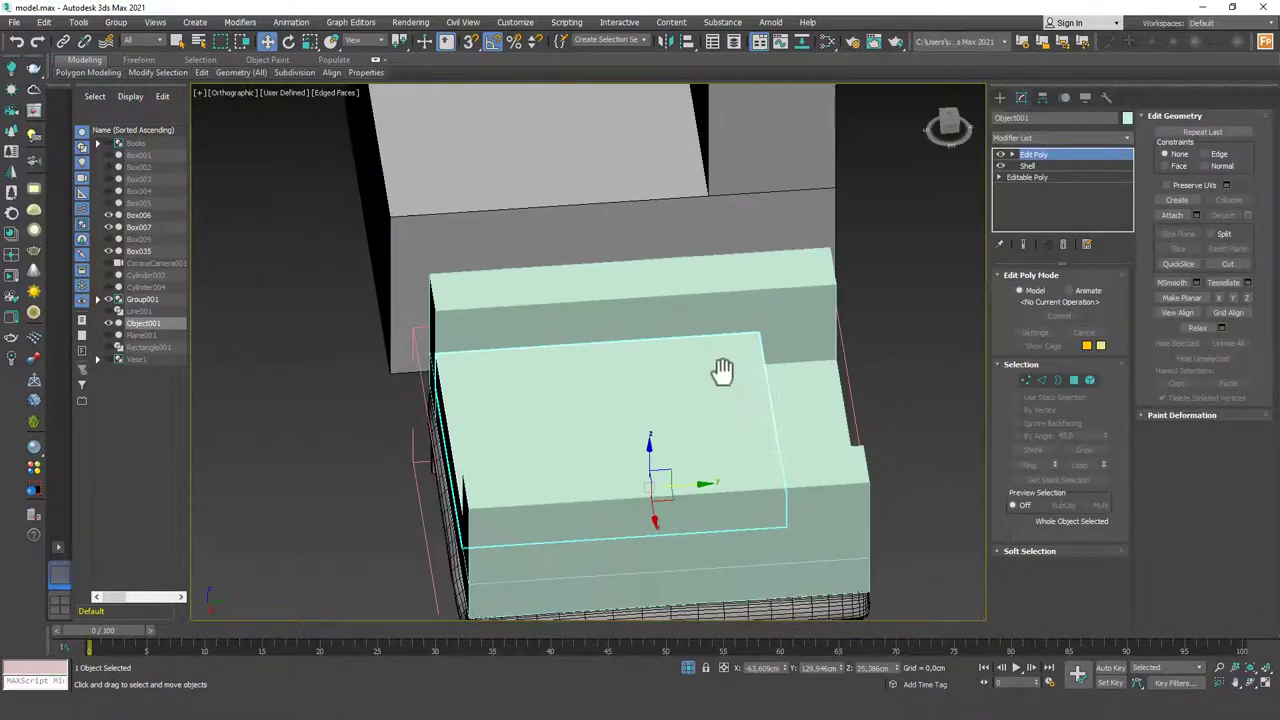
{"action": "middle_click_drag", "start_coordinate": [729, 377], "coordinate": [702, 369]}
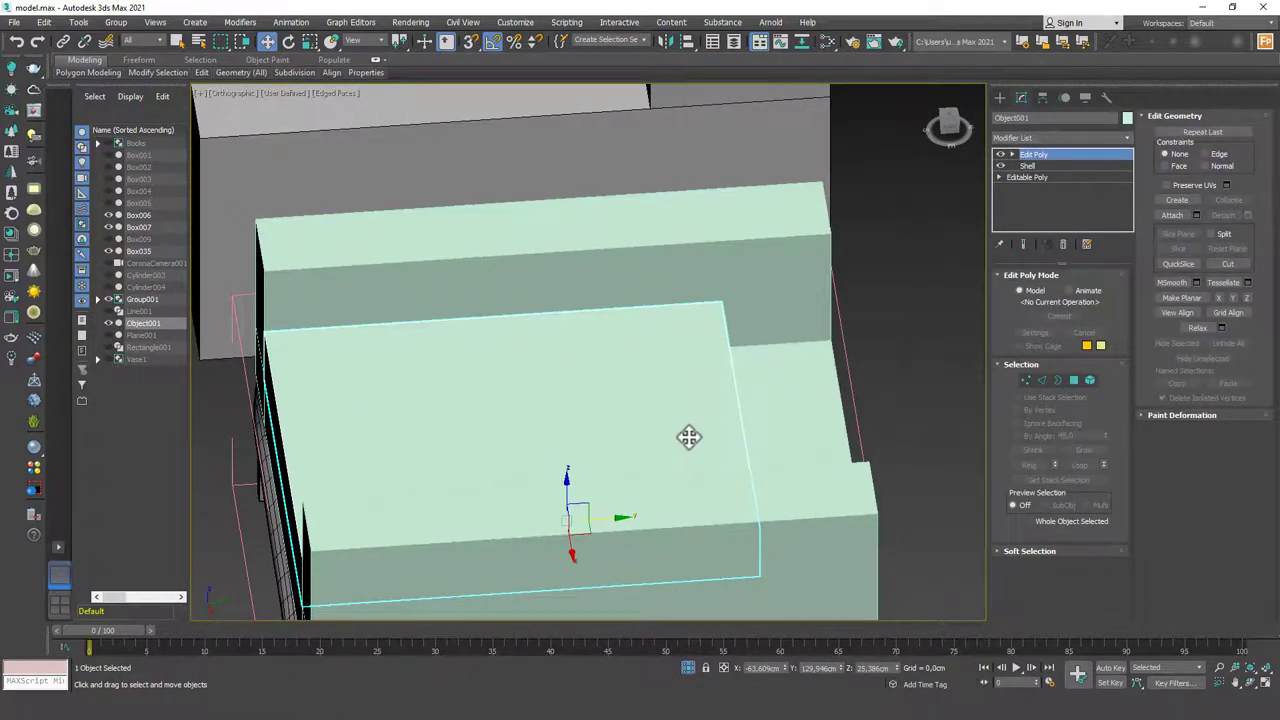
{"action": "middle_click_drag", "start_coordinate": [689, 437], "coordinate": [654, 416], "text": "alt"}
{"action": "scroll", "coordinate": [611, 408], "scroll_direction": "down", "scroll_amount": 5}
{"action": "scroll", "coordinate": [617, 406], "scroll_direction": "up", "scroll_amount": 2}
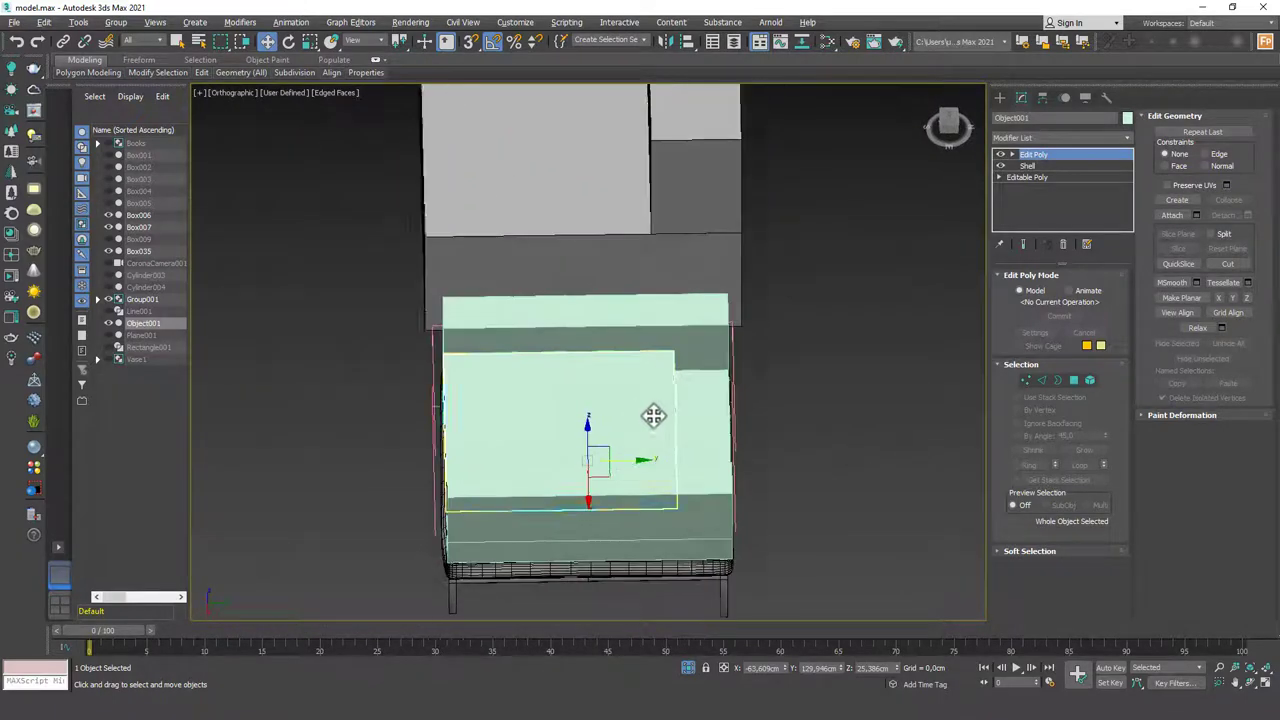
{"action": "scroll", "coordinate": [653, 415], "scroll_direction": "up", "scroll_amount": 2}
{"action": "key", "text": "1"}
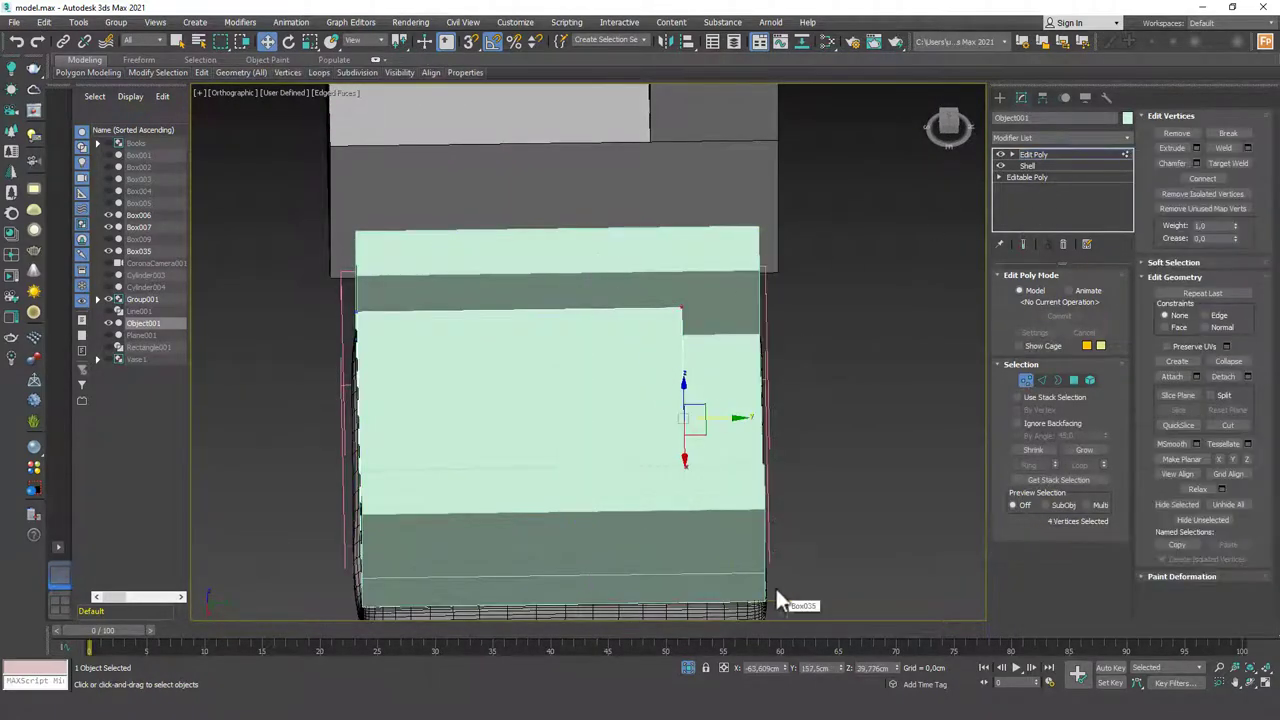
{"action": "left_click_drag", "start_coordinate": [724, 424], "coordinate": [705, 421]}
{"action": "scroll", "coordinate": [705, 421], "scroll_direction": "down", "scroll_amount": 3}
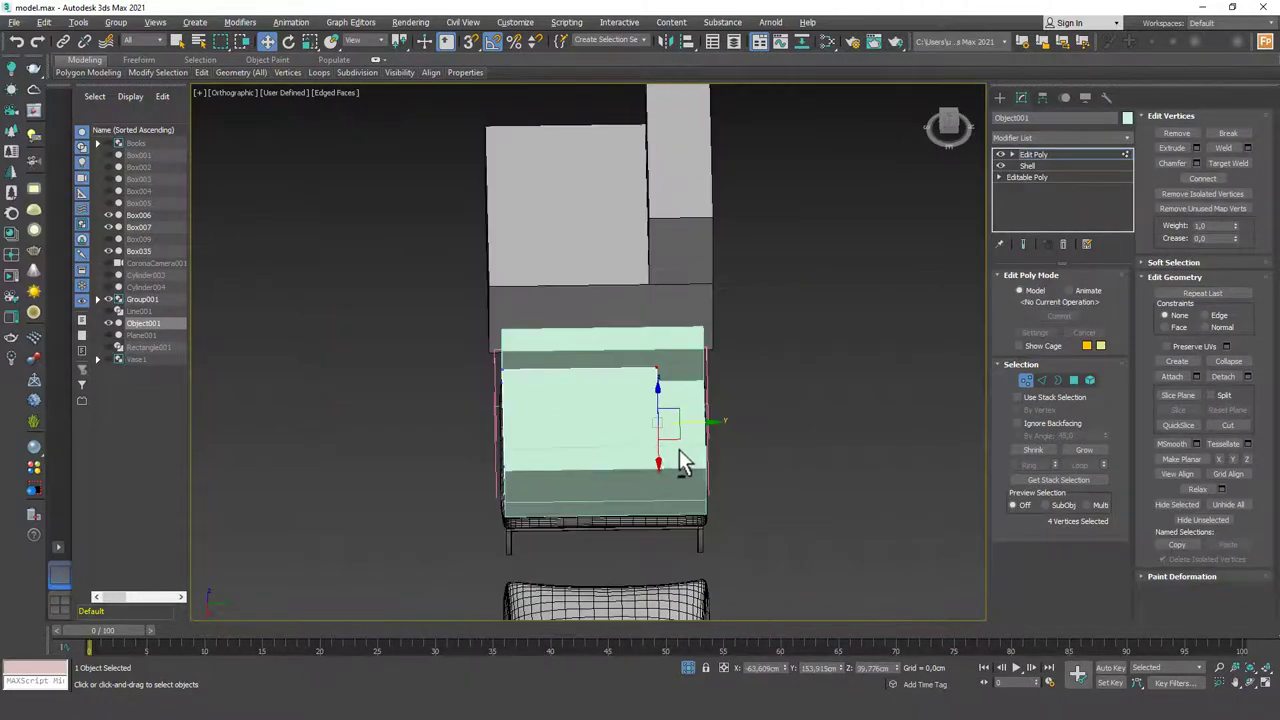
{"action": "middle_click_drag", "start_coordinate": [686, 457], "coordinate": [703, 431], "text": "alt"}
{"action": "key", "text": "1"}
- Create a backrest box about 57.5 cm wide, 20.9 cm long and 35.9 cm high between the armrests at the armchair's rear
{"action": "scroll", "coordinate": [606, 413], "scroll_direction": "up", "scroll_amount": 2}
{"action": "scroll", "coordinate": [703, 431], "scroll_direction": "up", "scroll_amount": 4}
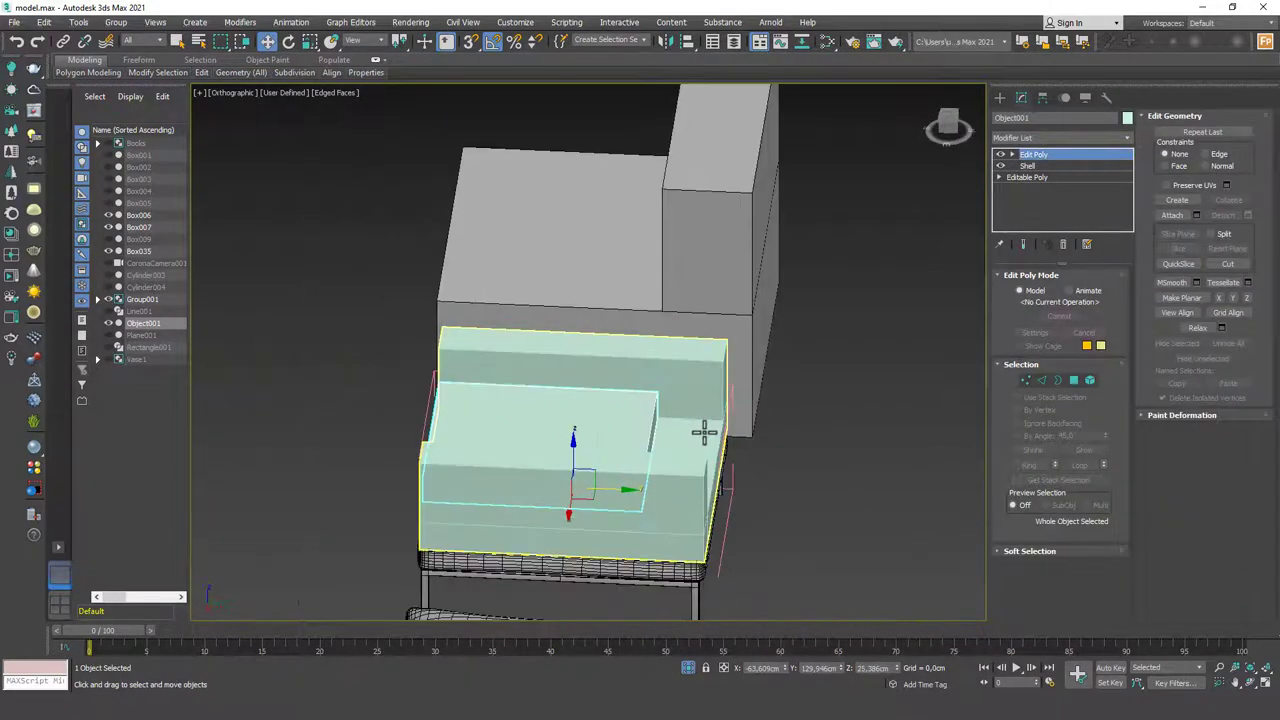
{"action": "left_click", "coordinate": [999, 97]}
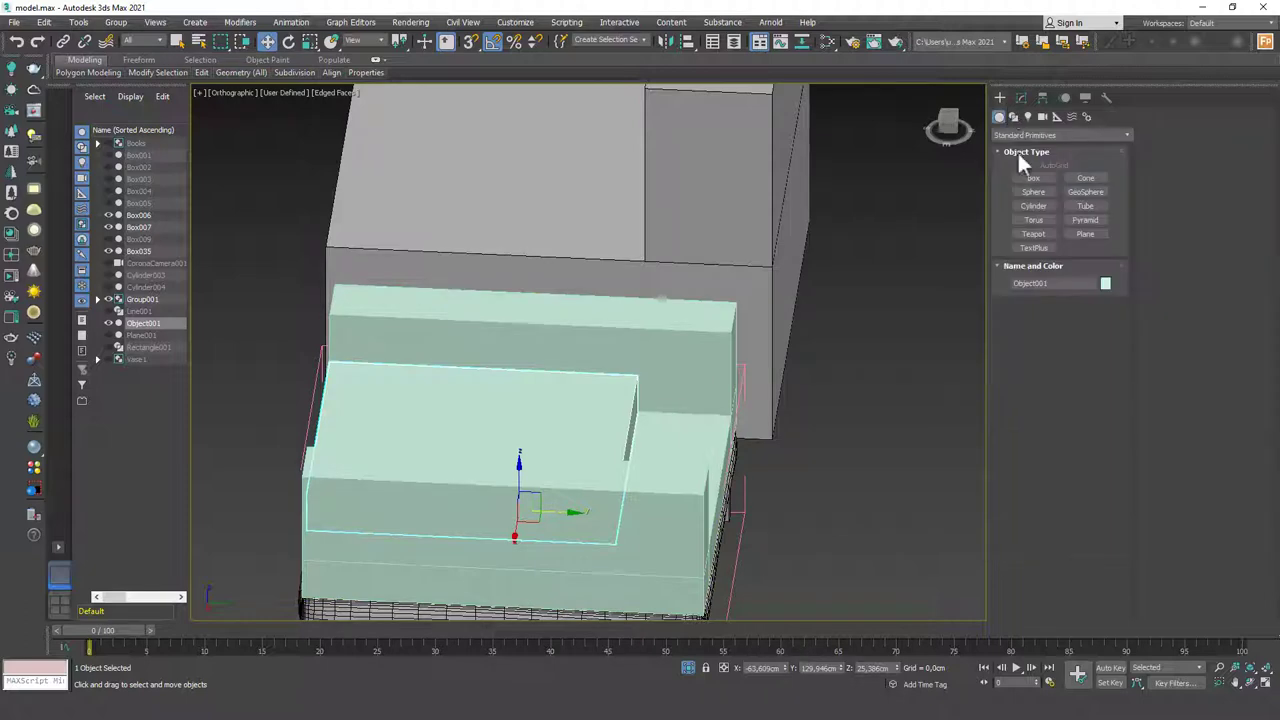
{"action": "key", "text": "t"}
{"action": "scroll", "coordinate": [620, 370], "scroll_direction": "down", "scroll_amount": 5}
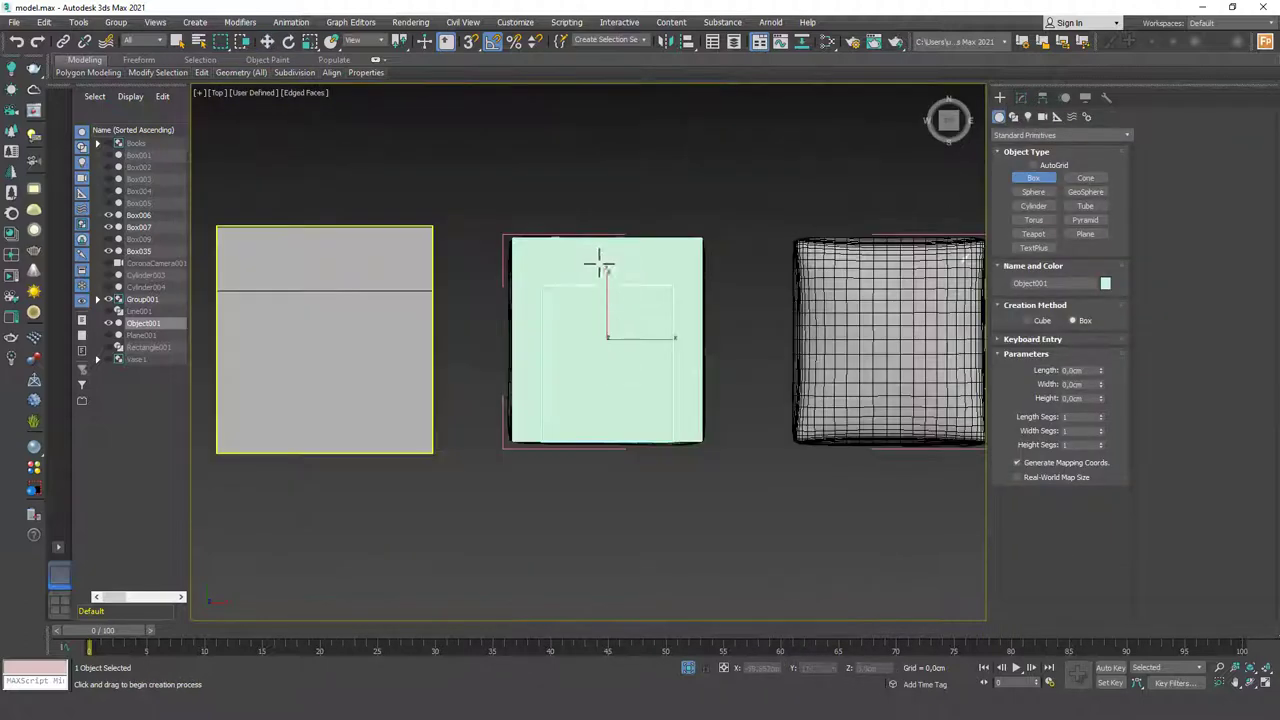
{"action": "scroll", "coordinate": [567, 226], "scroll_direction": "up", "scroll_amount": 5}
{"action": "left_click_drag", "start_coordinate": [490, 262], "coordinate": [859, 398]}
{"action": "left_click", "coordinate": [799, 168]}
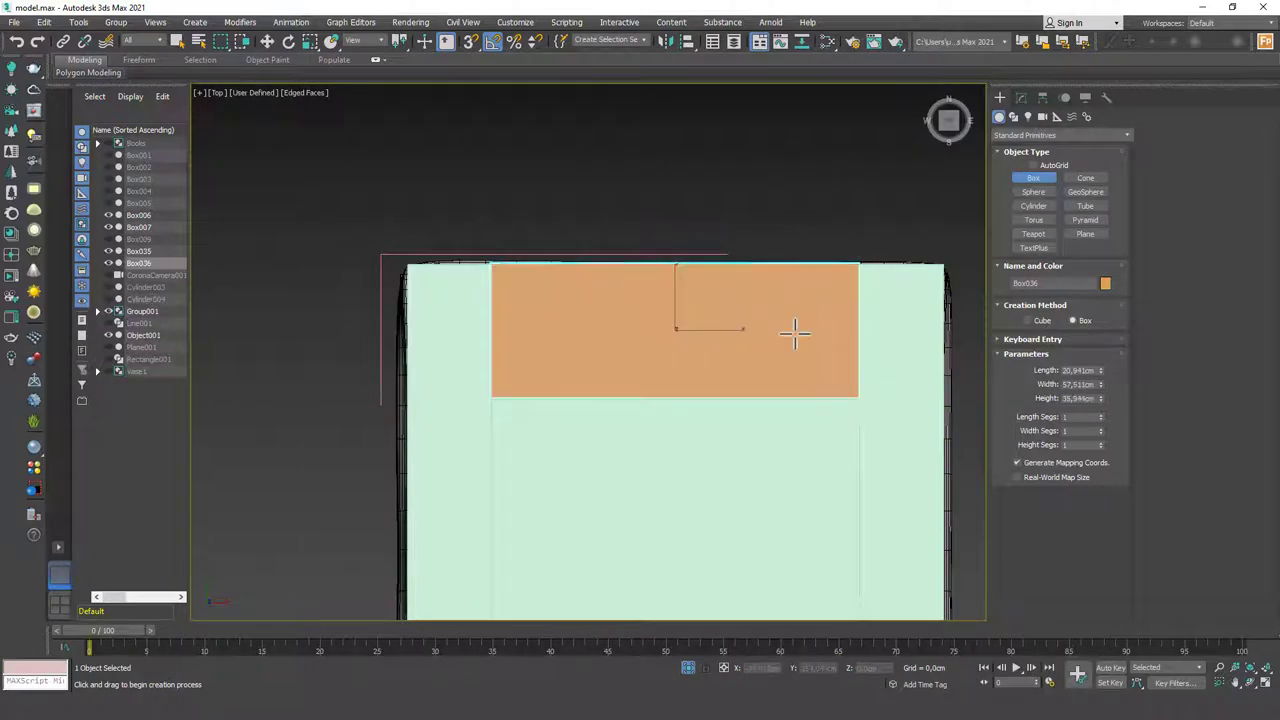
- Align the backrest box to the seat cushion in Z only, matching minimum to minimum
{"action": "scroll", "coordinate": [794, 334], "scroll_direction": "down", "scroll_amount": 5}
{"action": "middle_click_drag", "start_coordinate": [794, 410], "coordinate": [770, 314], "text": "alt"}
{"action": "scroll", "coordinate": [770, 314], "scroll_direction": "up", "scroll_amount": 5}
{"action": "key", "text": "w"}
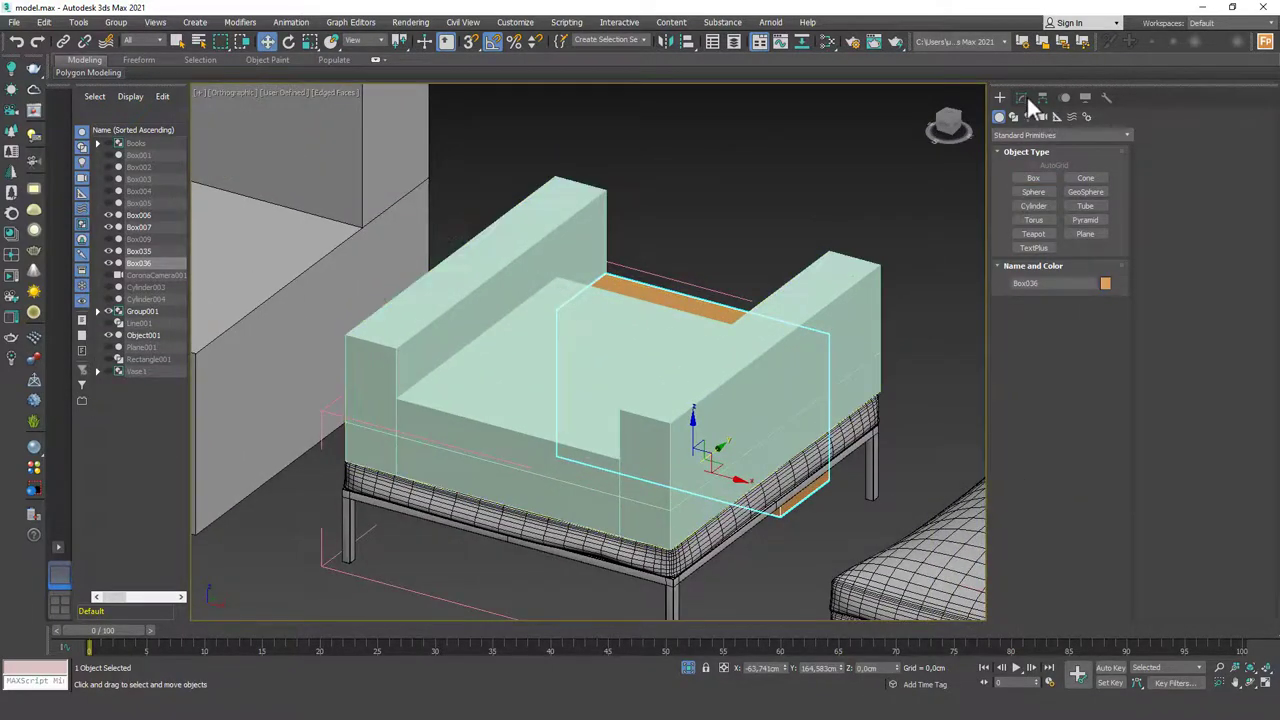
{"action": "middle_click_drag", "start_coordinate": [814, 423], "coordinate": [665, 243], "text": "alt"}
{"action": "key", "text": "alt+a"}
{"action": "left_click", "coordinate": [666, 245]}
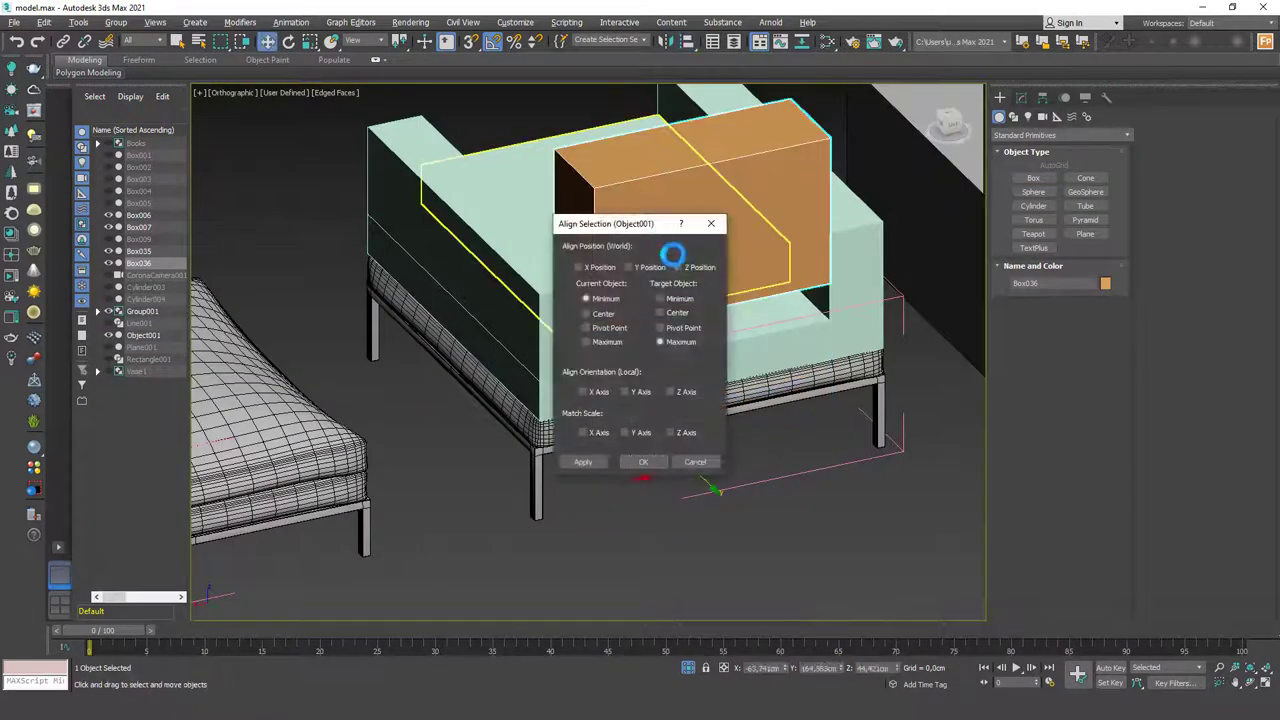
{"action": "left_click", "coordinate": [684, 298]}
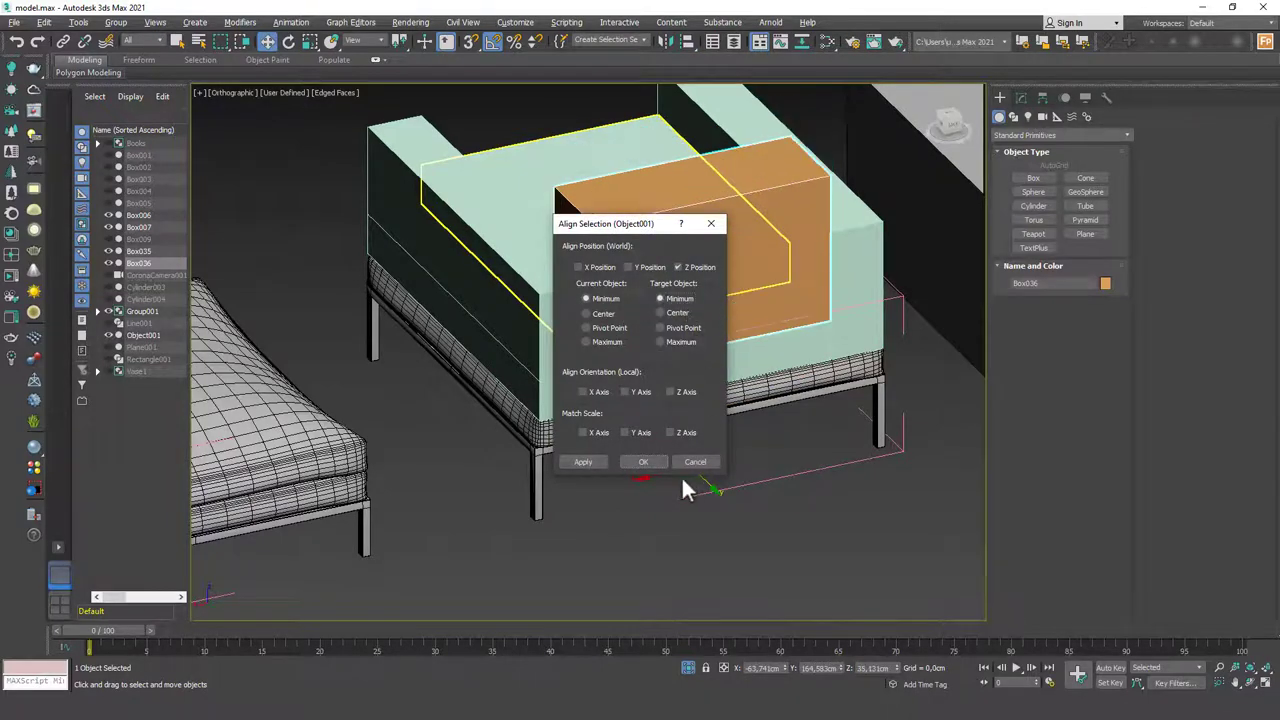
{"action": "left_click", "coordinate": [648, 462]}
- Add an Edit Poly modifier to the backrest box
{"action": "middle_click_drag", "start_coordinate": [627, 270], "coordinate": [931, 190], "text": "alt"}
{"action": "left_click", "coordinate": [1022, 98]}
{"action": "left_click", "coordinate": [1037, 138]}
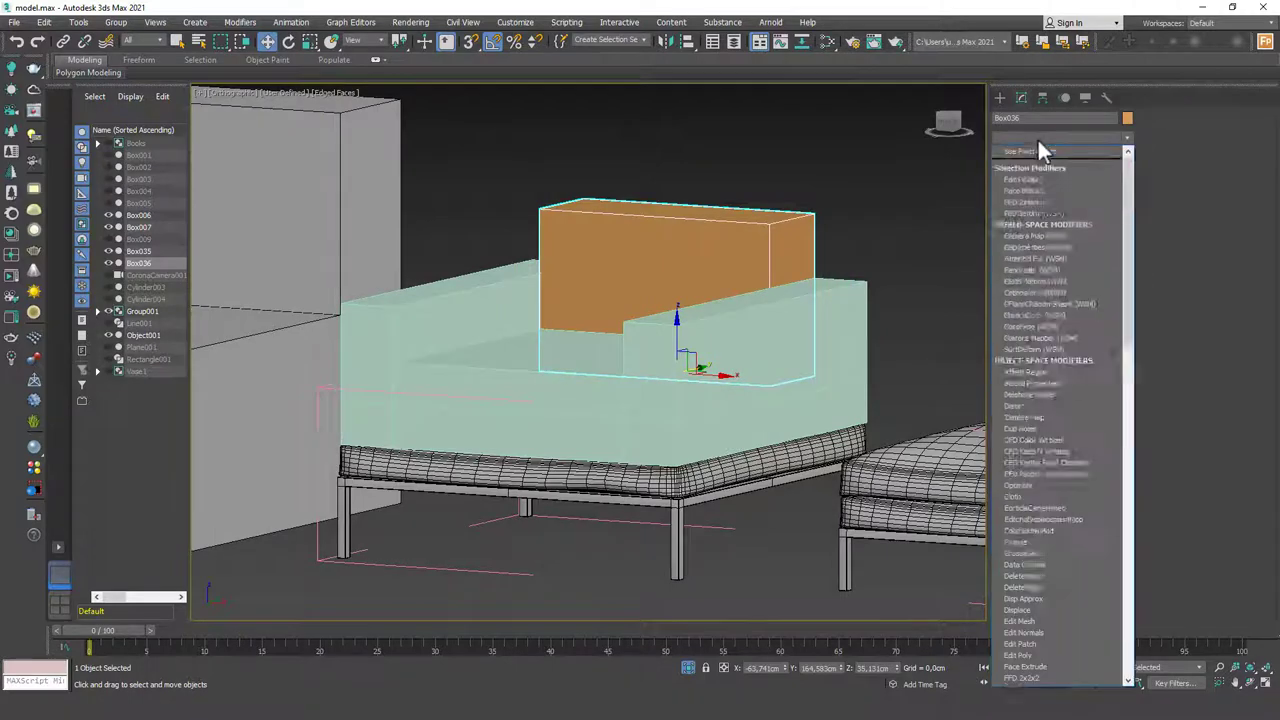
{"action": "scroll", "coordinate": [1030, 185], "scroll_direction": "down", "scroll_amount": 3}
{"action": "left_click", "coordinate": [753, 236]}
- Try shifting the backrest's top polygon backward along Y to about 169.8 cm, and undo the move
{"action": "key", "text": "1"}
{"action": "middle_click_drag", "start_coordinate": [753, 226], "coordinate": [723, 214], "text": "alt"}
{"action": "key", "text": "4"}
{"action": "left_click", "coordinate": [703, 220]}
{"action": "left_click_drag", "start_coordinate": [723, 214], "coordinate": [746, 209]}
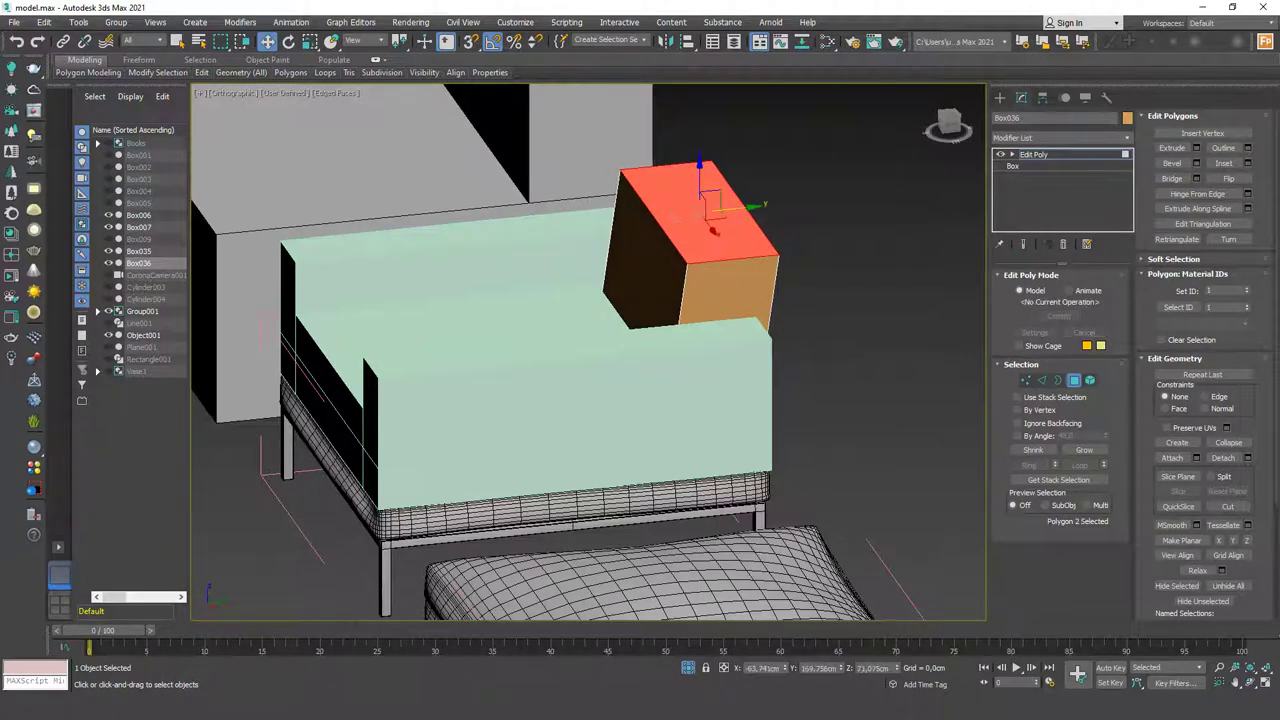
{"action": "key", "text": "ctrl+z"}
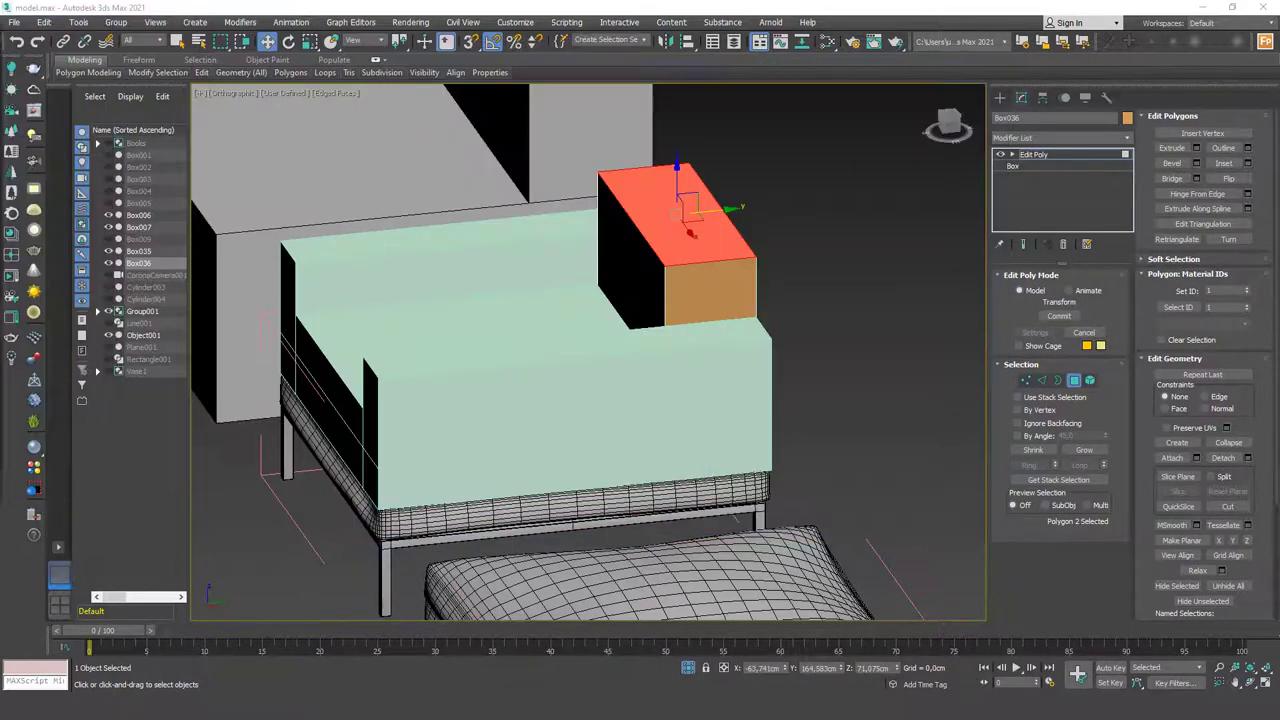
- Taper the backrest by moving its front top edge backward, and shift the top polygon back along Y to about 172.2 cm
{"action": "middle_click_drag", "start_coordinate": [696, 249], "coordinate": [671, 251], "text": "alt"}
{"action": "key", "text": "2"}
{"action": "left_click", "coordinate": [638, 234]}
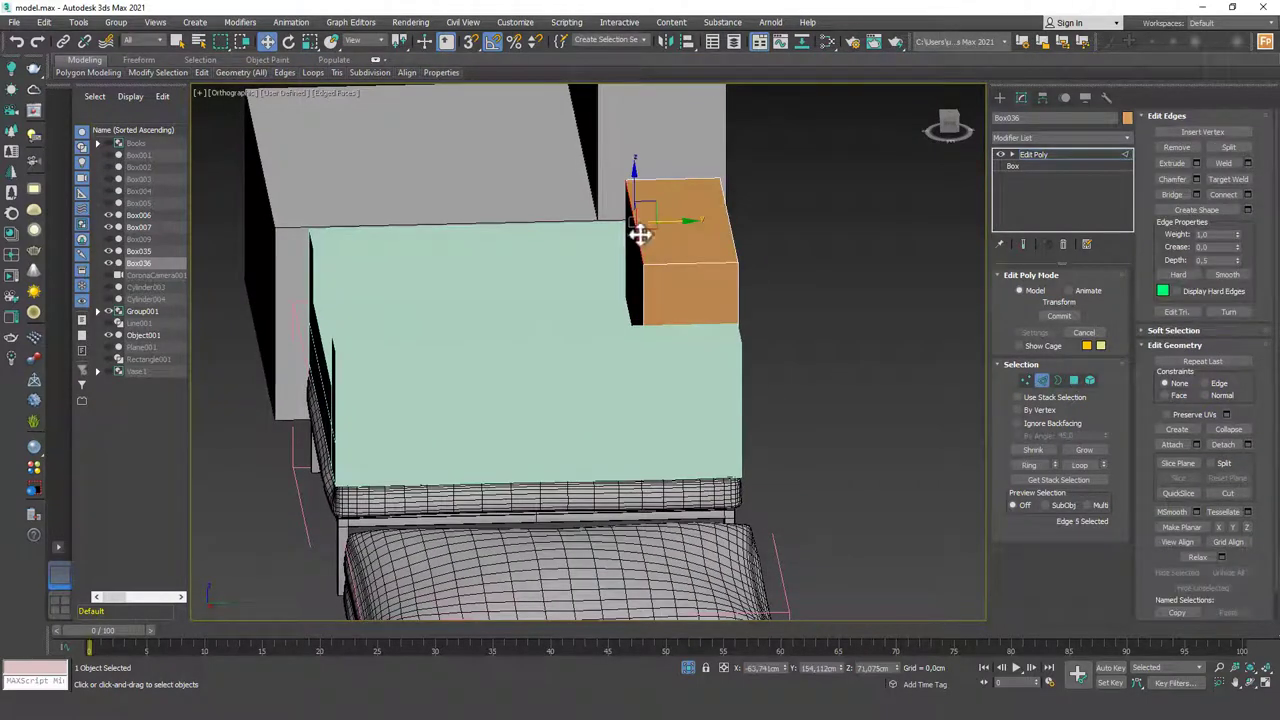
{"action": "left_click_drag", "start_coordinate": [664, 222], "coordinate": [763, 220]}
{"action": "key", "text": "4"}
{"action": "left_click", "coordinate": [692, 224]}
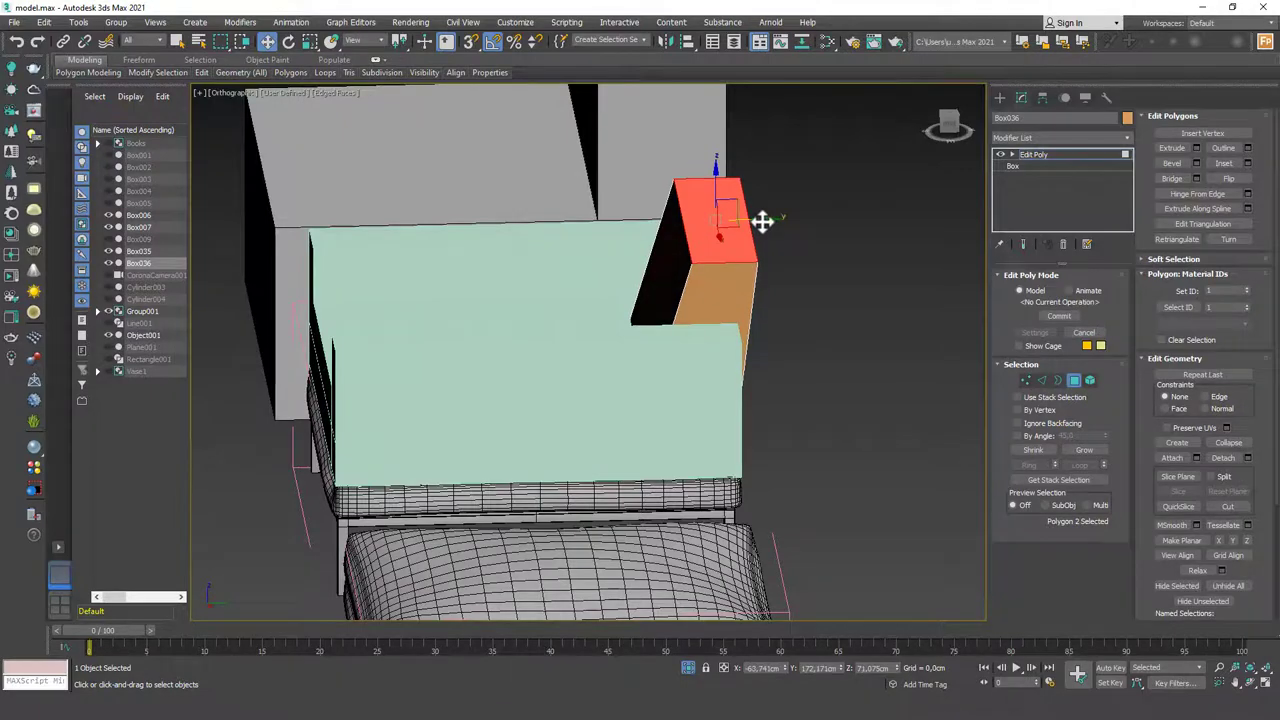
{"action": "middle_click_drag", "start_coordinate": [763, 220], "coordinate": [720, 291], "text": "alt"}
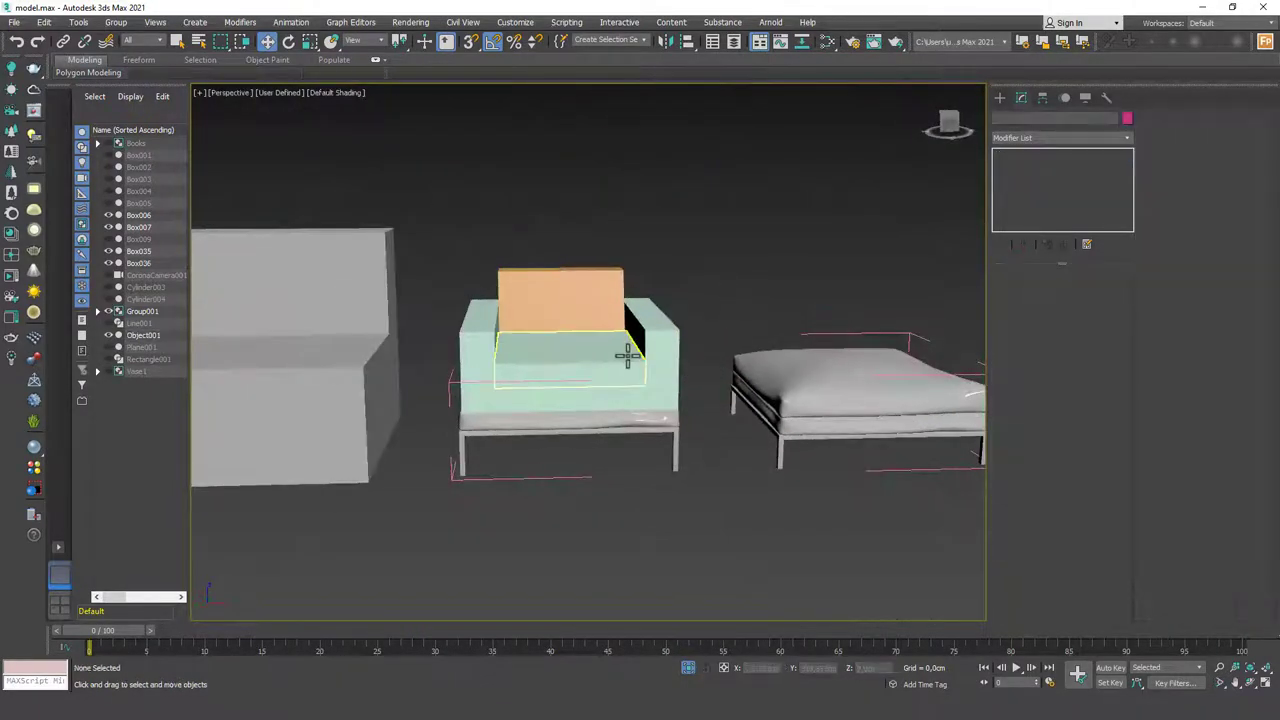
- Open the group holding the armchair's leg frame and lower cushion, and detach these two objects from it
{"action": "scroll", "coordinate": [627, 357], "scroll_direction": "up", "scroll_amount": 2}
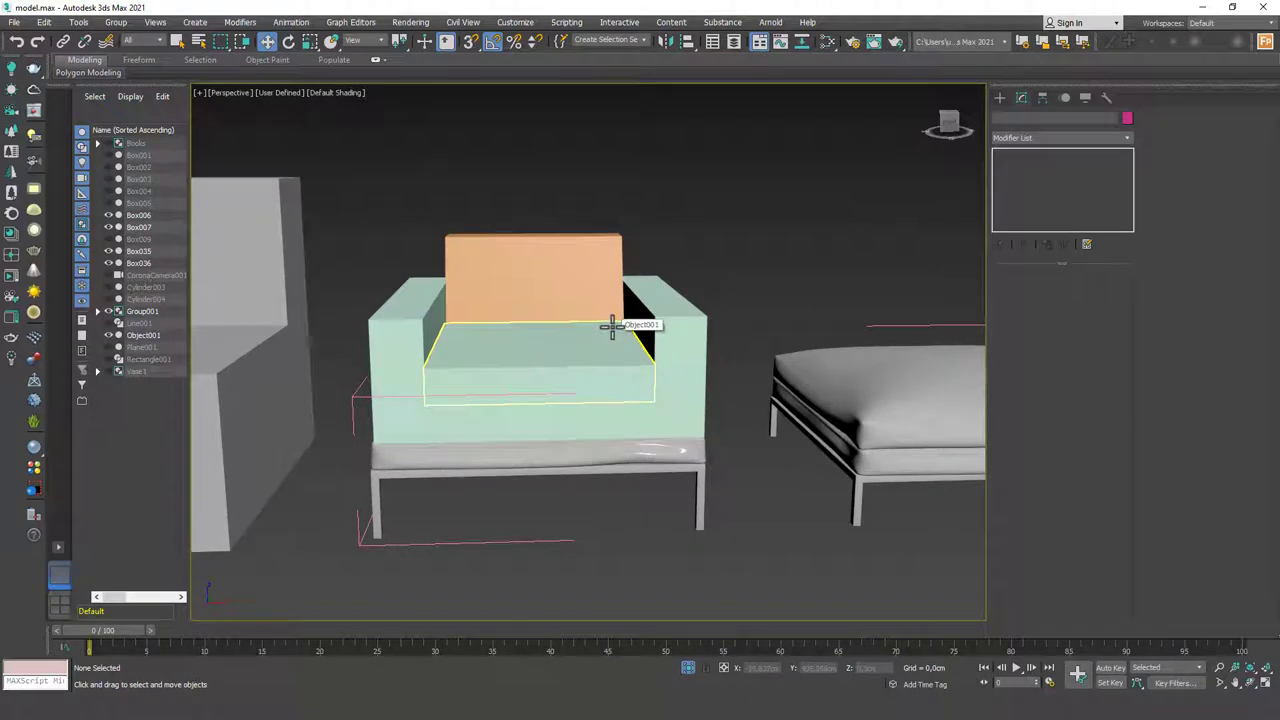
{"action": "left_click", "coordinate": [599, 373]}
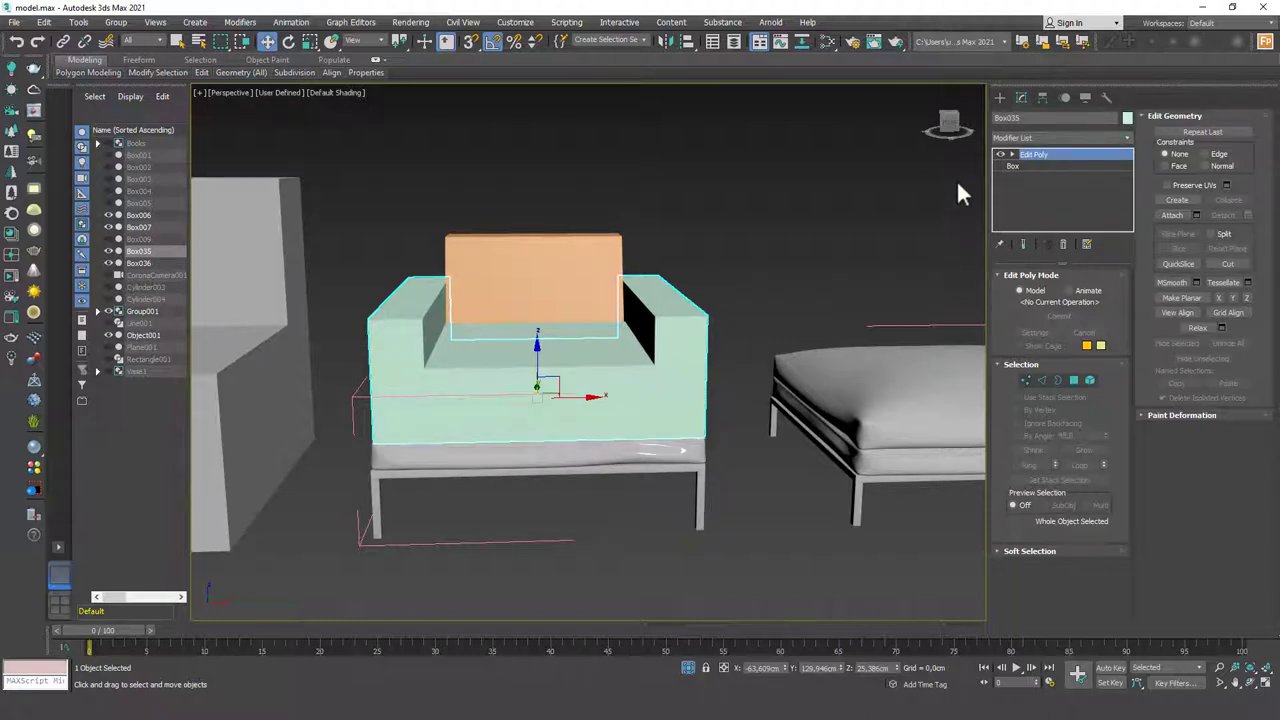
{"action": "left_click", "coordinate": [500, 378]}
{"action": "middle_click_drag", "start_coordinate": [500, 378], "coordinate": [479, 393], "text": "alt"}
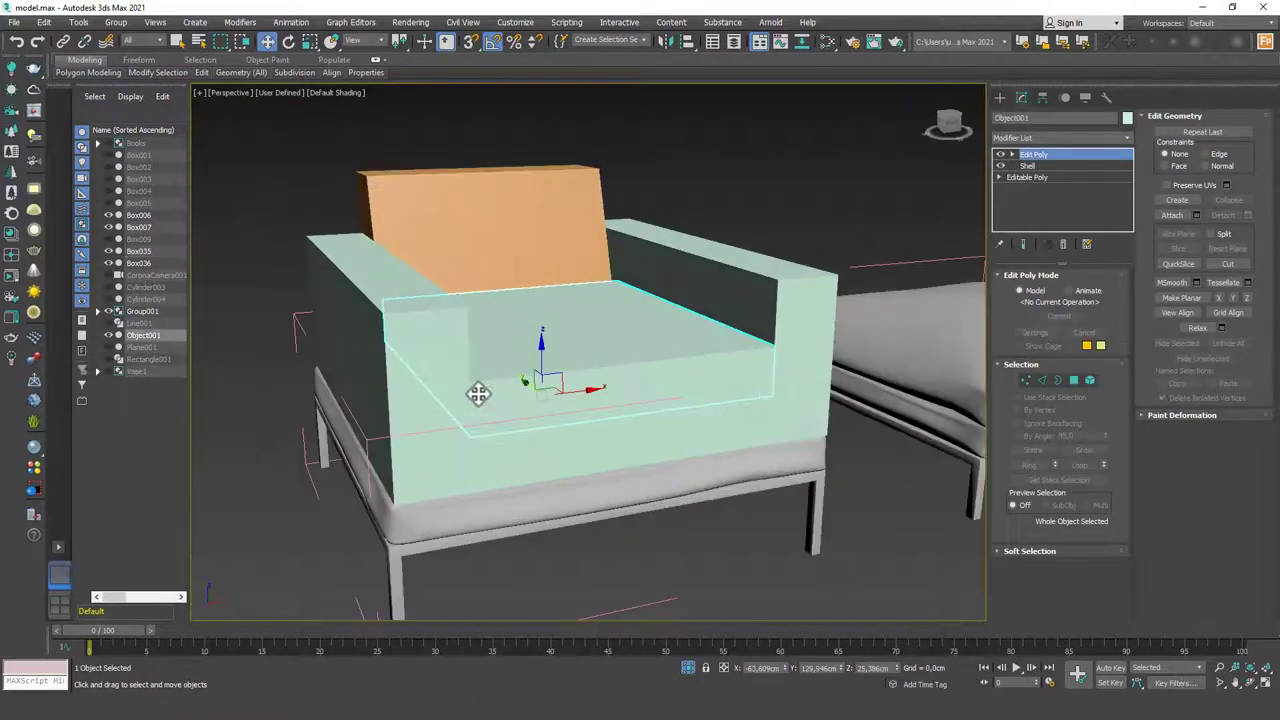
{"action": "left_click", "coordinate": [365, 440]}
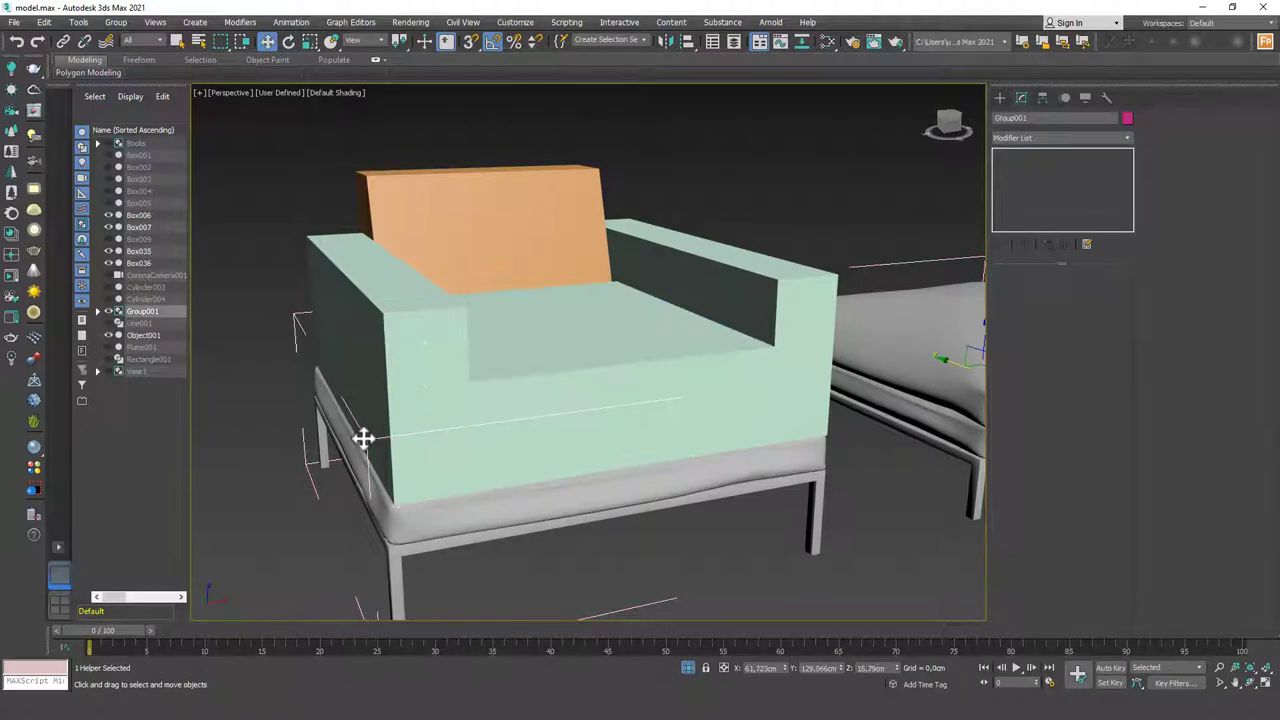
{"action": "right_click", "coordinate": [527, 312]}
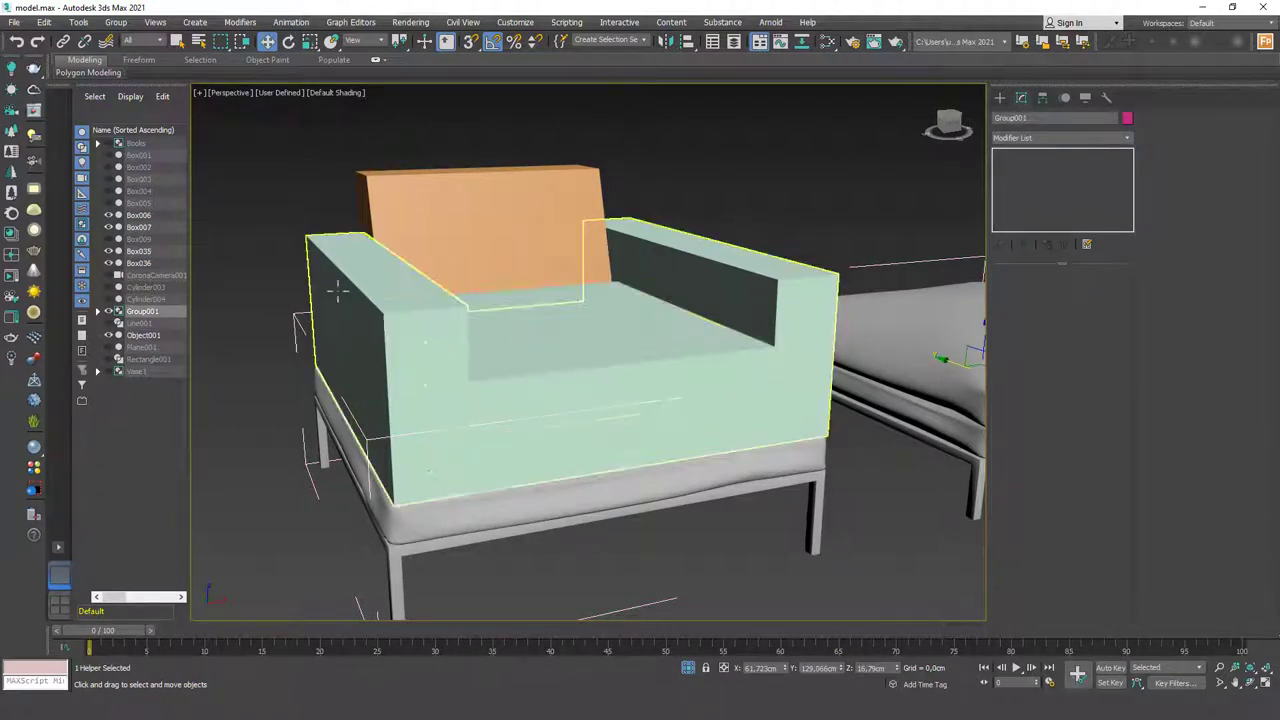
{"action": "left_click", "coordinate": [474, 511]}
{"action": "left_click", "coordinate": [477, 534], "text": "ctrl"}
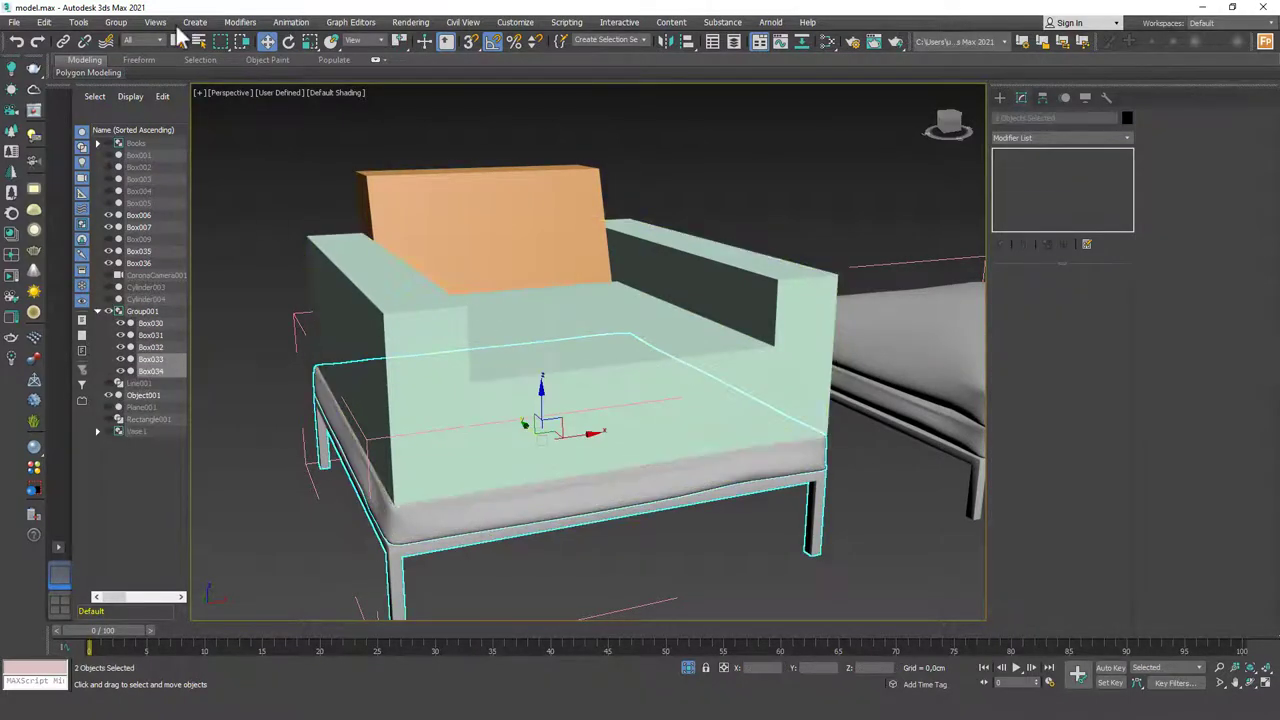
{"action": "left_click", "coordinate": [113, 23]}
{"action": "left_click", "coordinate": [129, 141]}
{"action": "left_click", "coordinate": [474, 121]}
- Select all five armchair objects and isolate them from the rest of the scene
{"action": "scroll", "coordinate": [603, 363], "scroll_direction": "down", "scroll_amount": 3}
{"action": "middle_click_drag", "start_coordinate": [603, 363], "coordinate": [486, 346]}
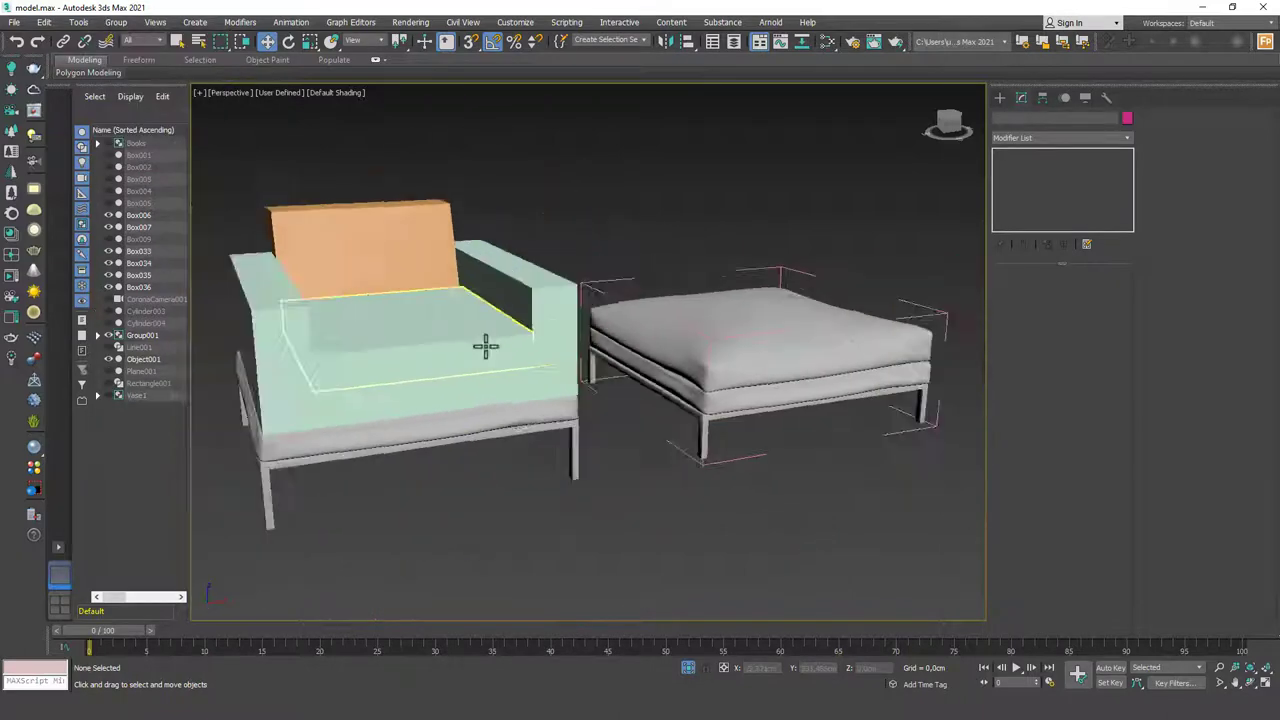
{"action": "scroll", "coordinate": [486, 346], "scroll_direction": "down", "scroll_amount": 5}
{"action": "scroll", "coordinate": [498, 335], "scroll_direction": "up", "scroll_amount": 2}
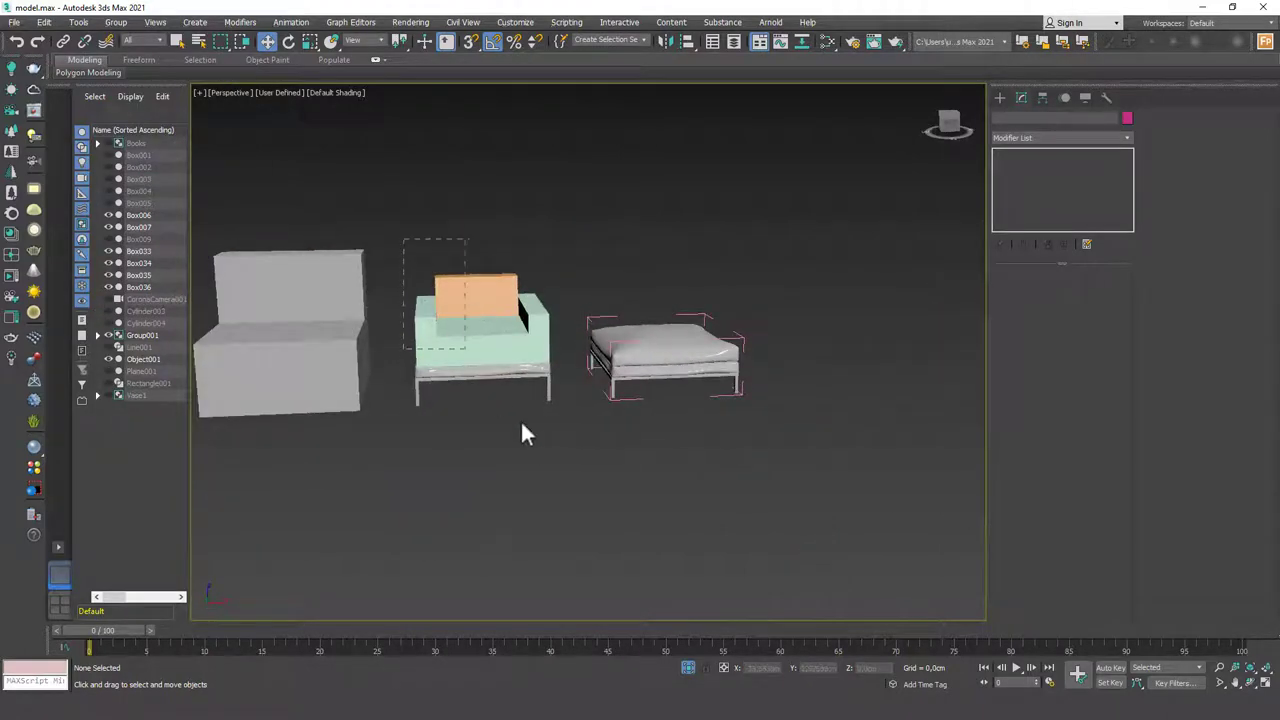
{"action": "left_click_drag", "start_coordinate": [556, 452], "coordinate": [423, 357]}
{"action": "key", "text": "z"}
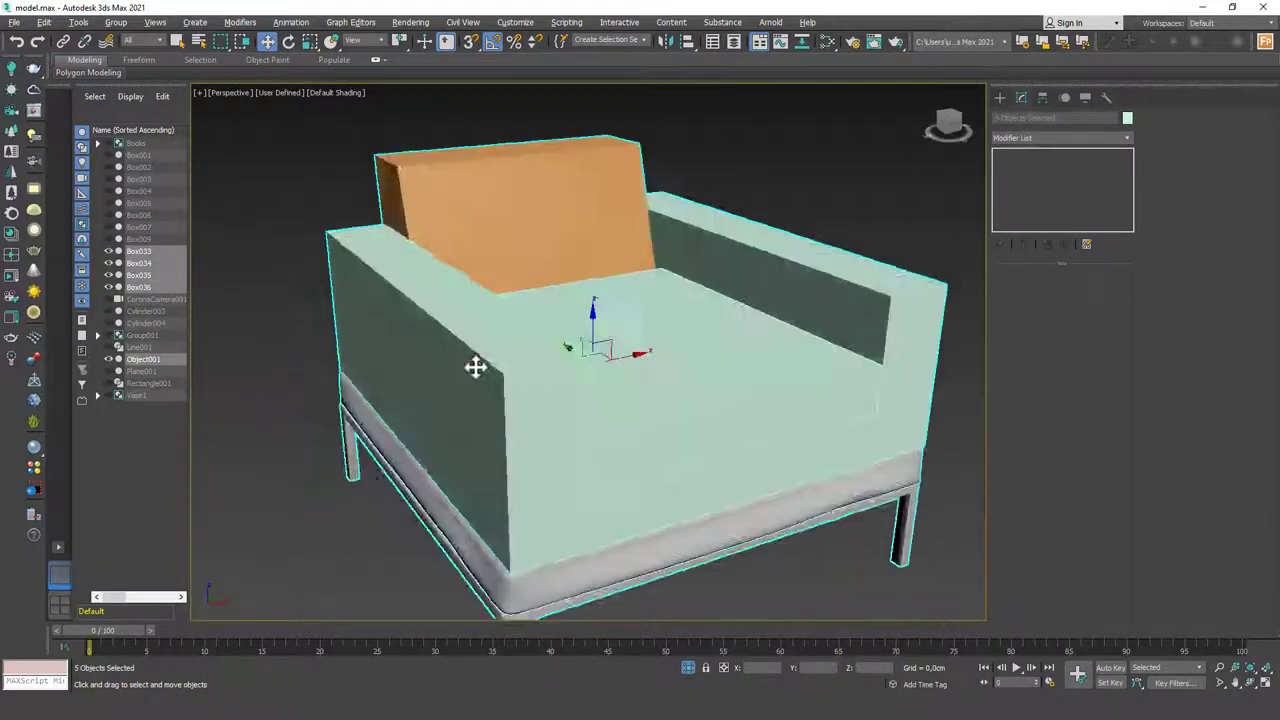
- Raise the backrest's top vertices slightly to make it taller, and leave its vertex editing
{"action": "middle_click_drag", "start_coordinate": [520, 348], "coordinate": [523, 318], "text": "alt"}
{"action": "left_click", "coordinate": [487, 263]}
{"action": "key", "text": "1"}
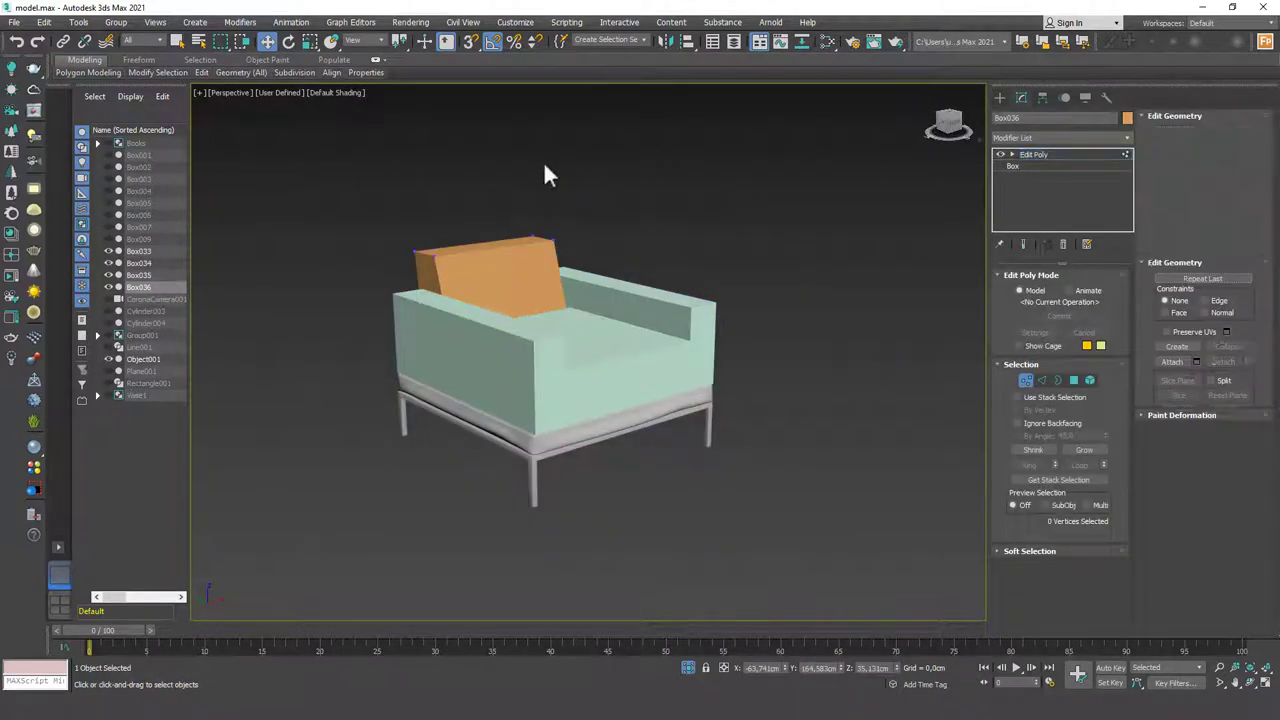
{"action": "left_click_drag", "start_coordinate": [376, 205], "coordinate": [489, 194]}
{"action": "left_click", "coordinate": [600, 353]}
{"action": "key", "text": "1"}
{"action": "scroll", "coordinate": [549, 337], "scroll_direction": "down", "scroll_amount": 2}
{"action": "middle_click_drag", "start_coordinate": [600, 353], "coordinate": [643, 334], "text": "alt"}
{"action": "left_click", "coordinate": [643, 334]}
{"action": "scroll", "coordinate": [483, 360], "scroll_direction": "up", "scroll_amount": 2}
{"action": "middle_click_drag", "start_coordinate": [520, 365], "coordinate": [528, 373], "text": "alt"}
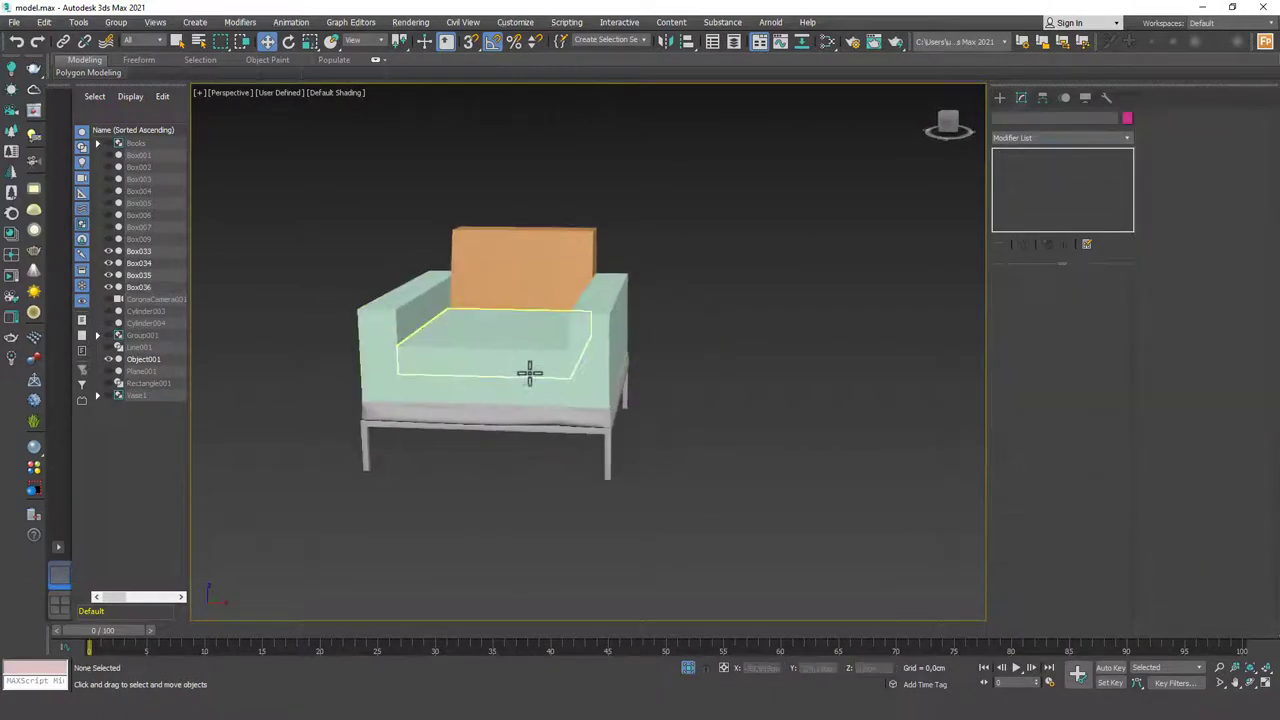
- Turn on the edged faces display and select the armchair body with the armrests
{"action": "left_click", "coordinate": [519, 361]}
{"action": "scroll", "coordinate": [514, 357], "scroll_direction": "up", "scroll_amount": 2}
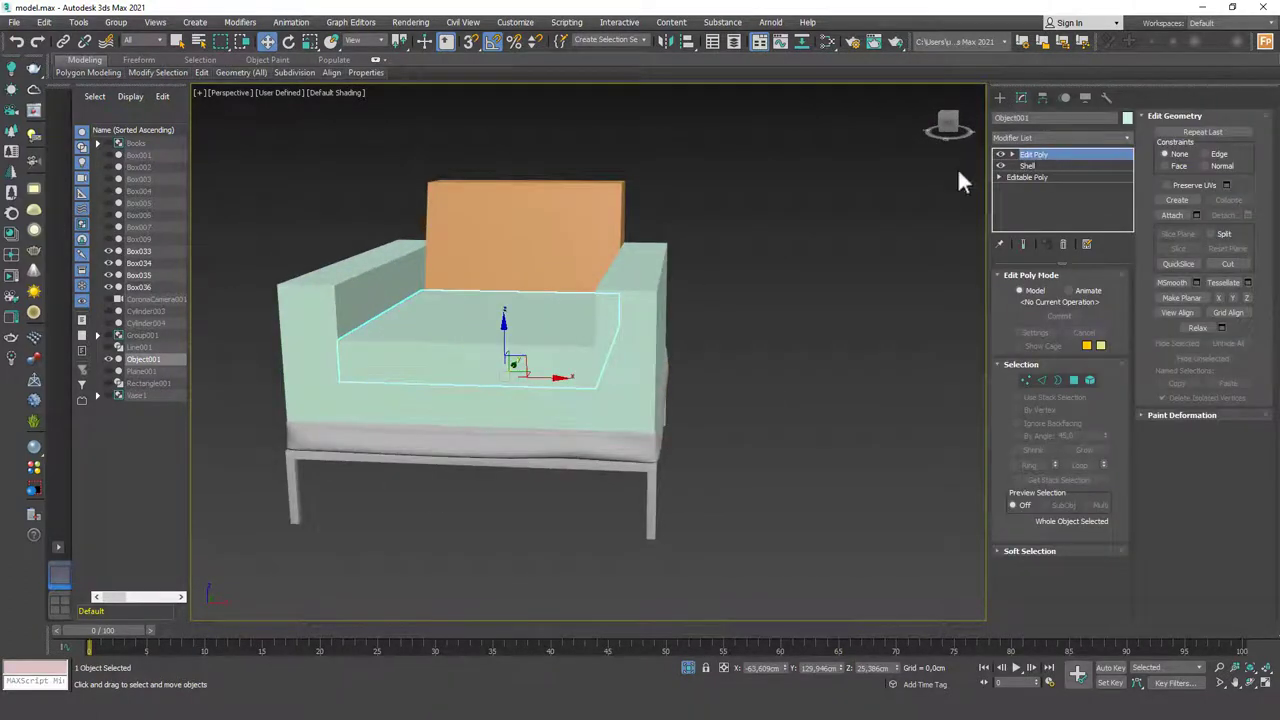
{"action": "key", "text": "F4"}
{"action": "middle_click_drag", "start_coordinate": [497, 329], "coordinate": [514, 359], "text": "alt"}
{"action": "left_click", "coordinate": [640, 346]}
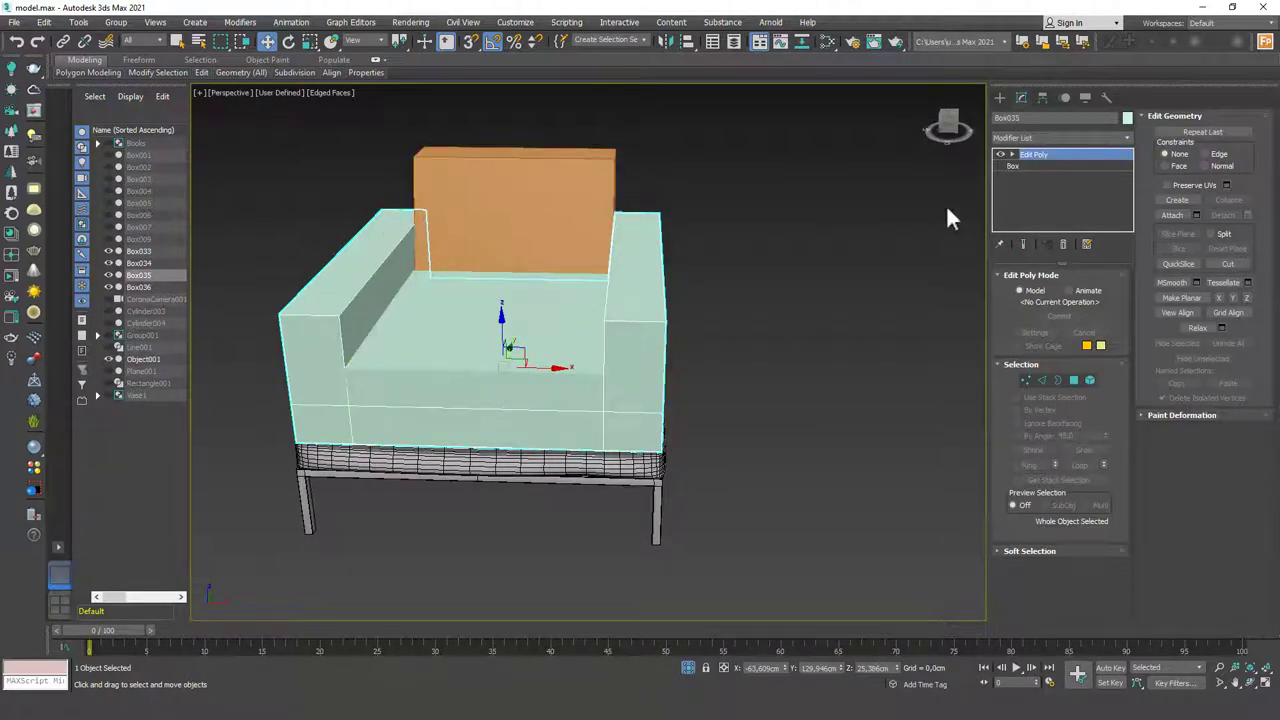
{"action": "left_click", "coordinate": [1073, 139]}
{"action": "left_click", "coordinate": [1060, 140]}
{"action": "scroll", "coordinate": [310, 318], "scroll_direction": "up", "scroll_amount": 4}
{"action": "middle_click_drag", "start_coordinate": [329, 317], "coordinate": [372, 322], "text": "alt"}
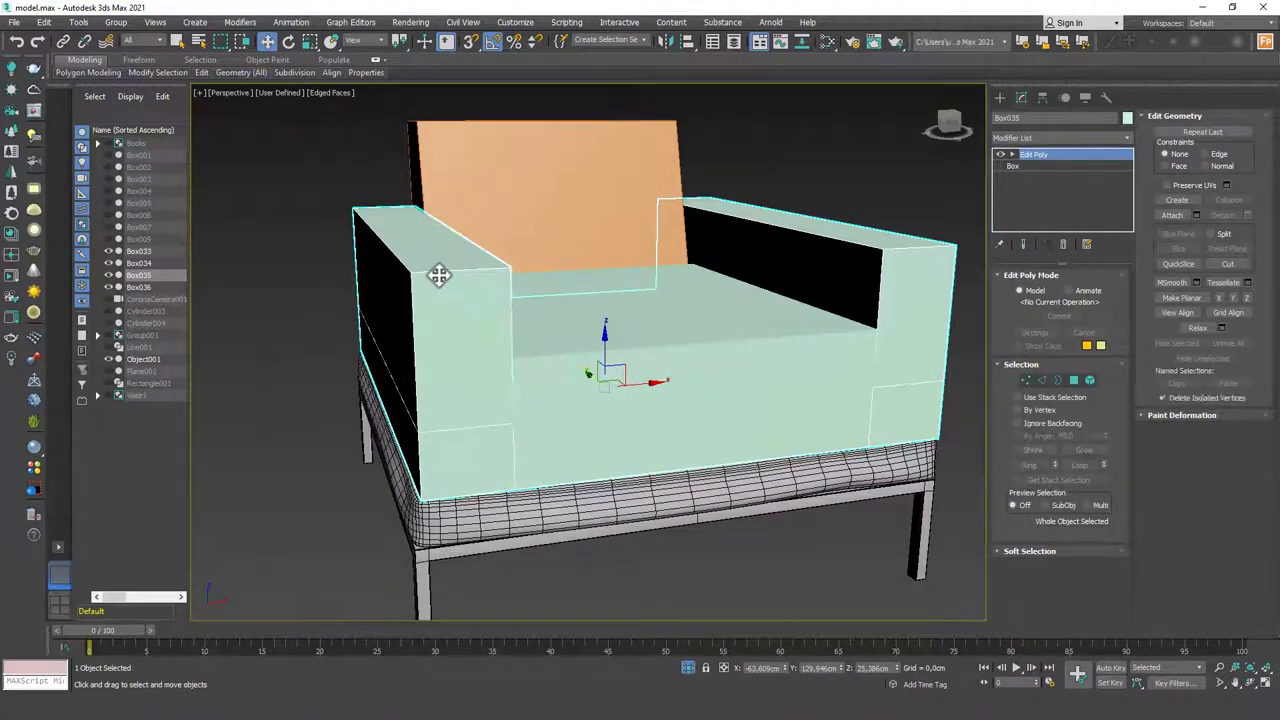
- Insert vertical SwiftLoop support edges near the inner and outer sides of both armrests on the armchair body
{"action": "key", "text": "2"}
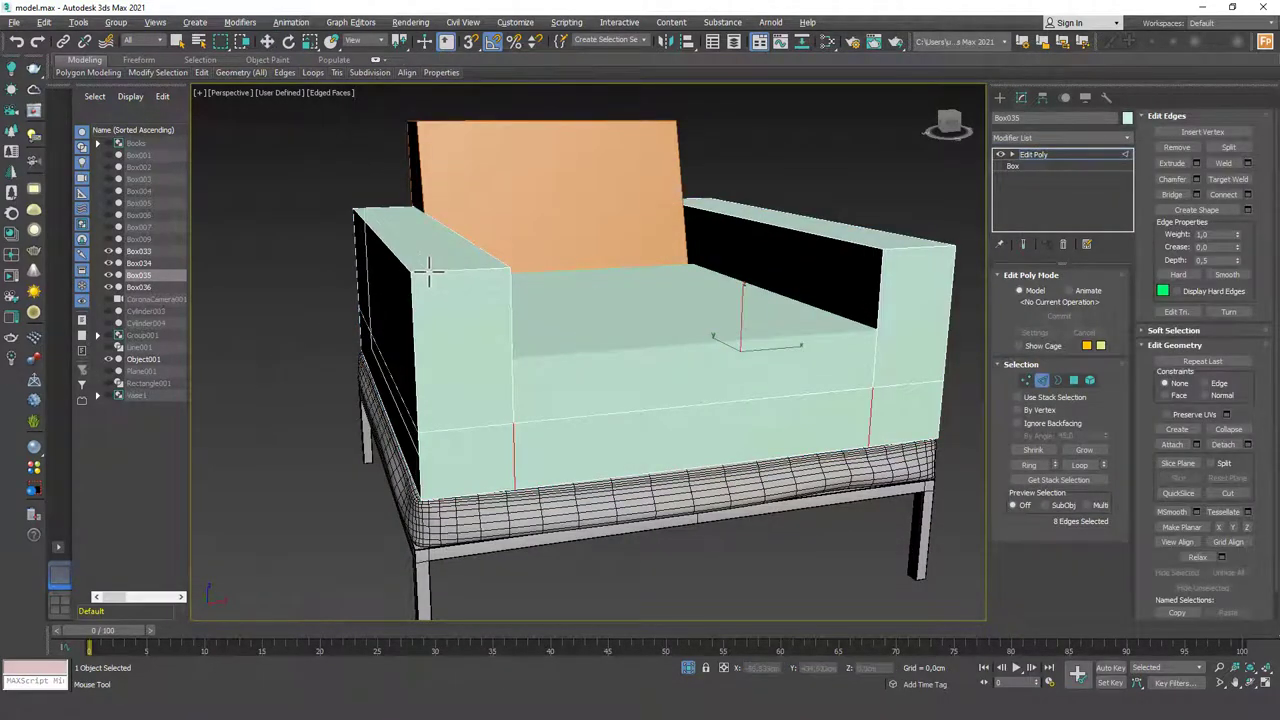
{"action": "double_click", "coordinate": [431, 272]}
{"action": "middle_click_drag", "start_coordinate": [591, 308], "coordinate": [465, 316]}
{"action": "double_click", "coordinate": [650, 293]}
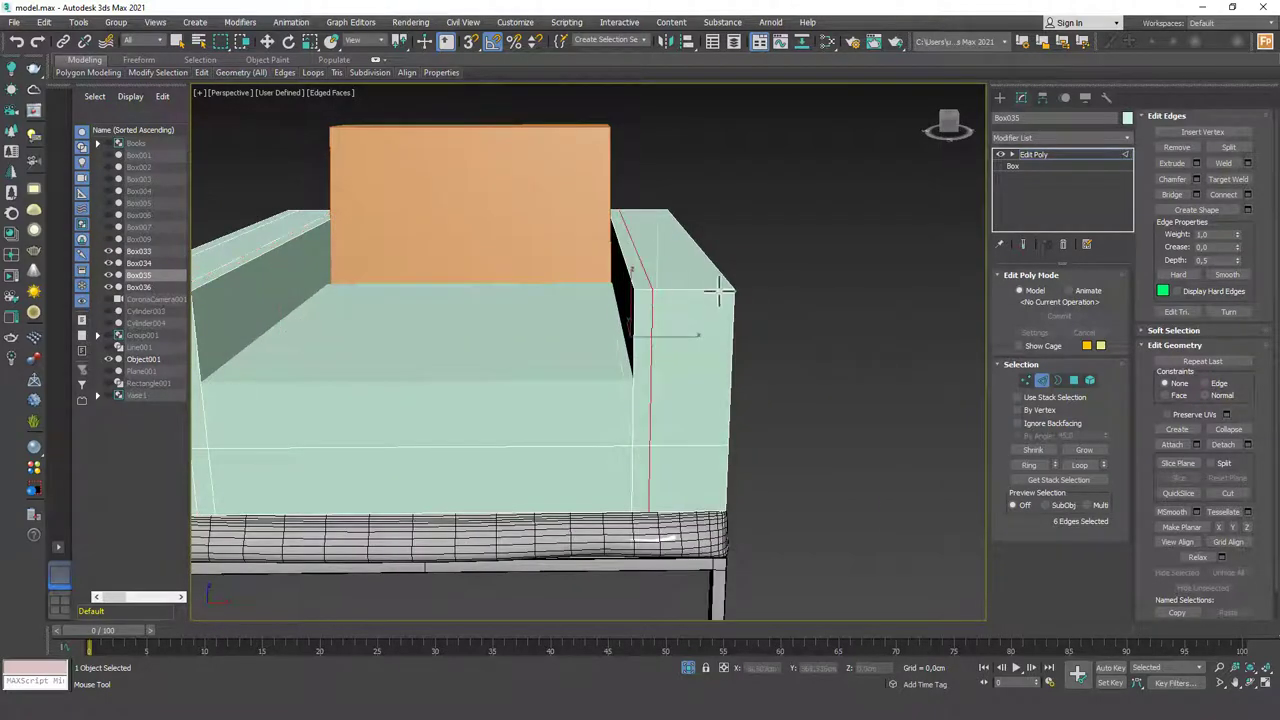
{"action": "double_click", "coordinate": [717, 291]}
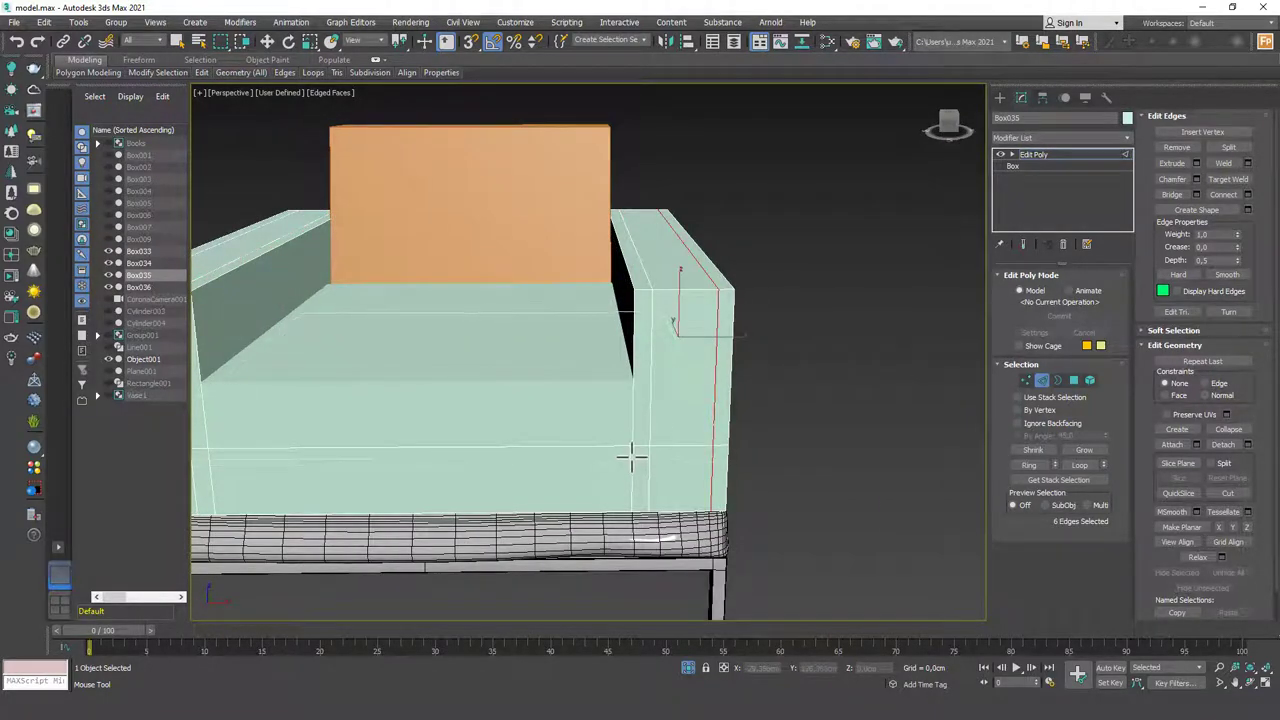
- Insert support edge loops around the inner corners where the armrests meet the seat base, and along the body's bottom edge
{"action": "double_click", "coordinate": [630, 458]}
{"action": "double_click", "coordinate": [636, 432]}
{"action": "middle_click_drag", "start_coordinate": [432, 423], "coordinate": [562, 415]}
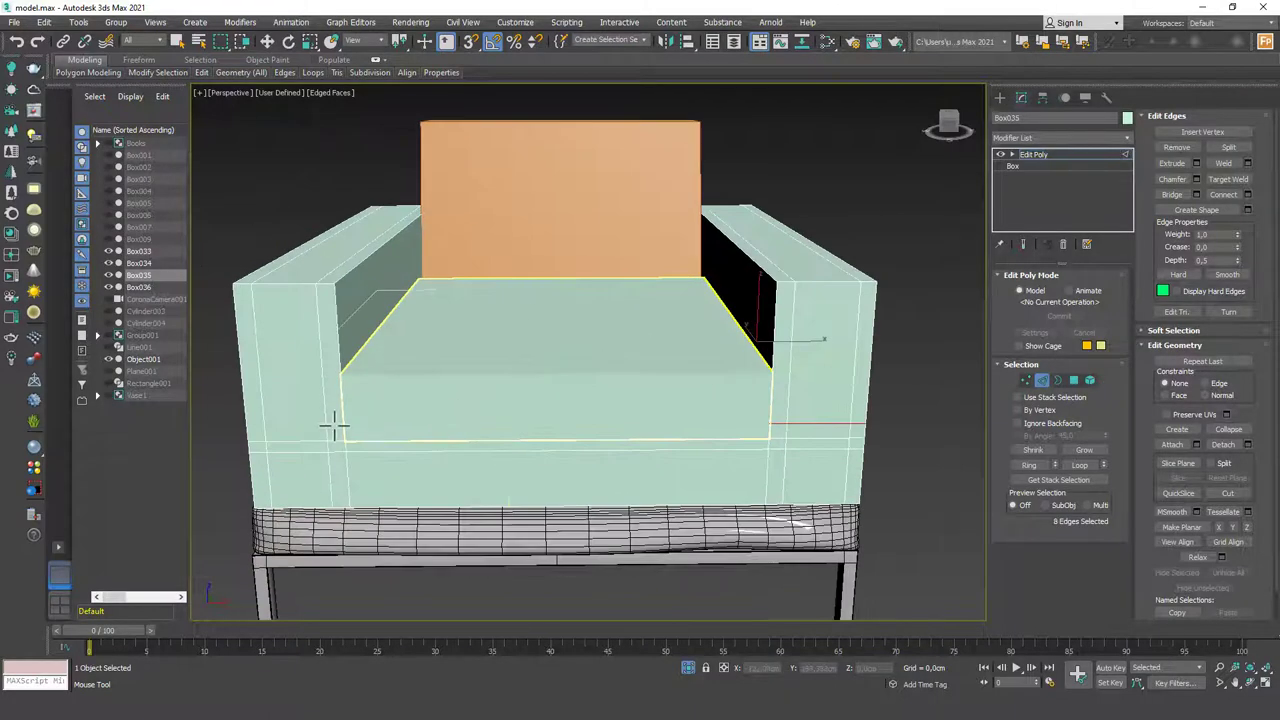
{"action": "double_click", "coordinate": [332, 426]}
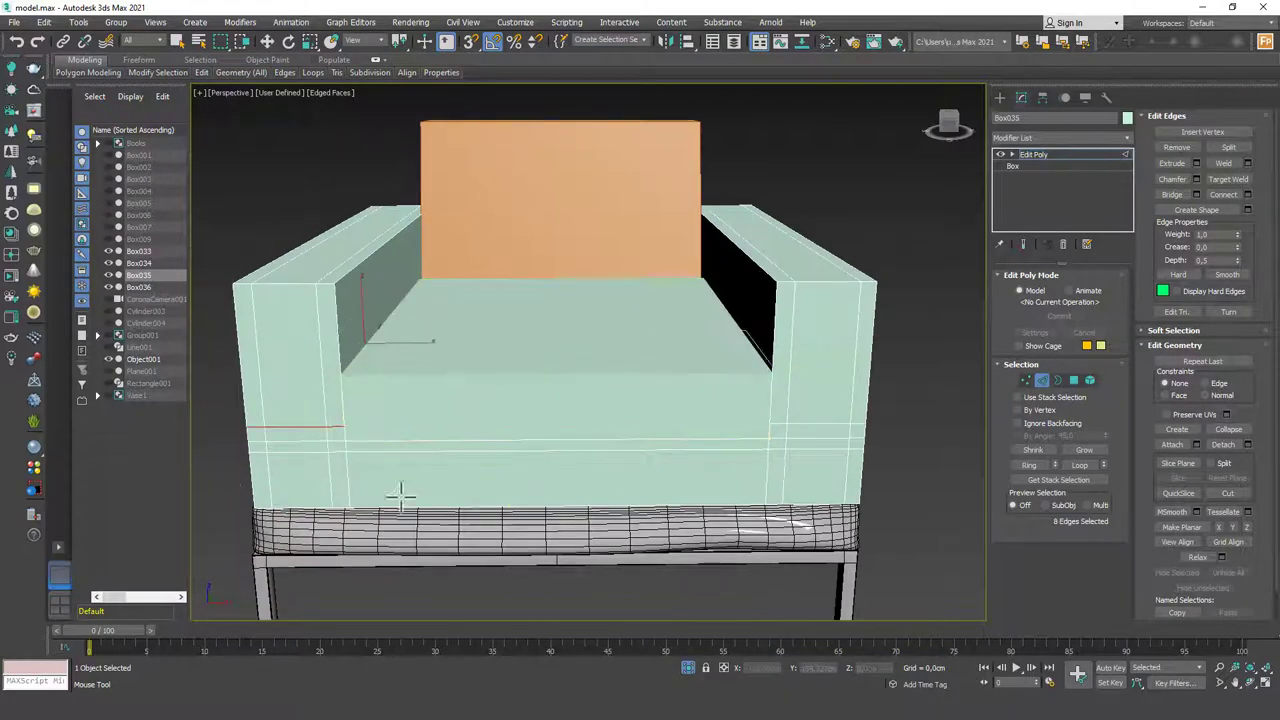
{"action": "double_click", "coordinate": [333, 492]}
- Insert support edge loops just below both armrest tops and near the body's front and back ends, and leave SwiftLoop
{"action": "middle_click_drag", "start_coordinate": [317, 403], "coordinate": [338, 292], "text": "alt"}
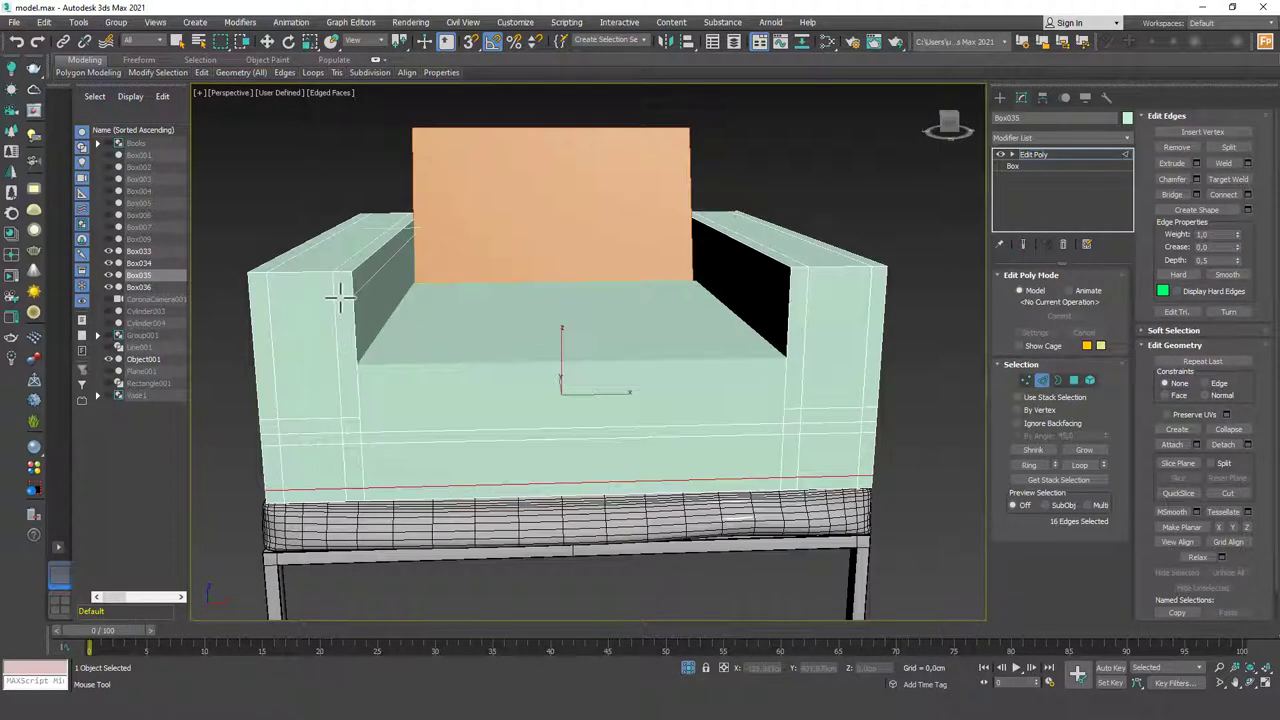
{"action": "double_click", "coordinate": [338, 295]}
{"action": "middle_click_drag", "start_coordinate": [515, 313], "coordinate": [424, 314], "text": "alt"}
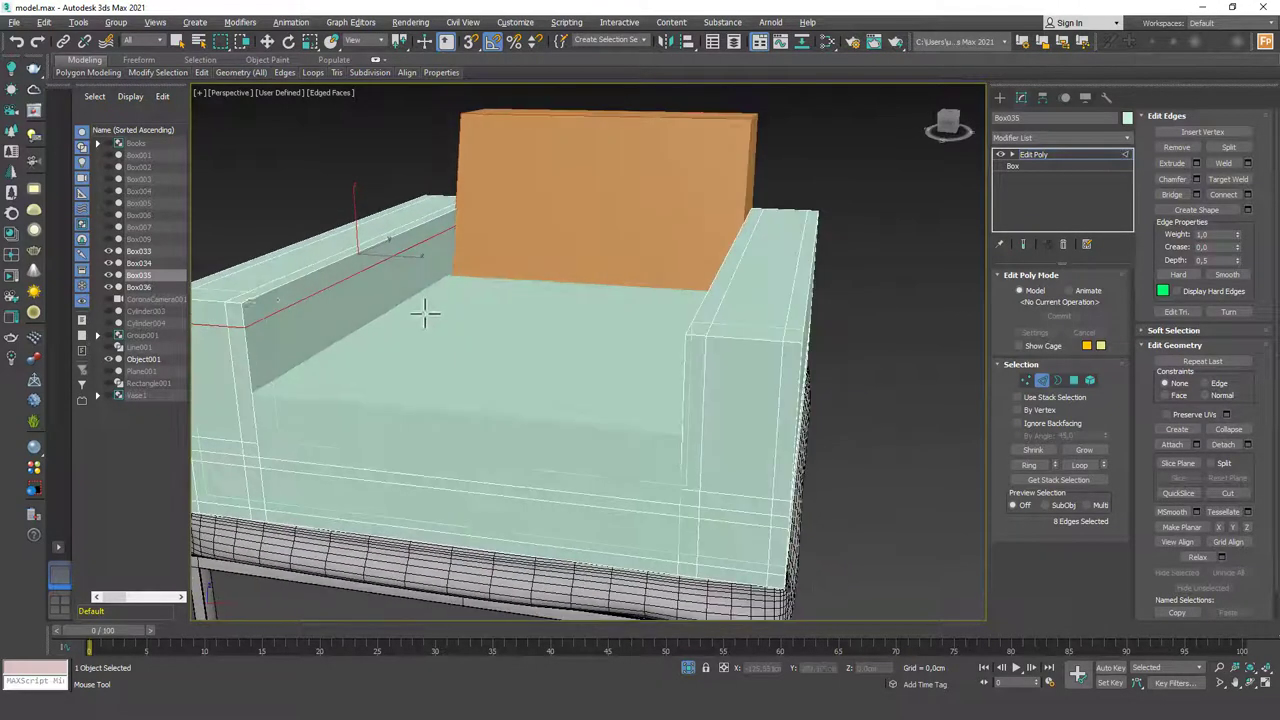
{"action": "middle_click_drag", "start_coordinate": [256, 296], "coordinate": [602, 336], "text": "alt"}
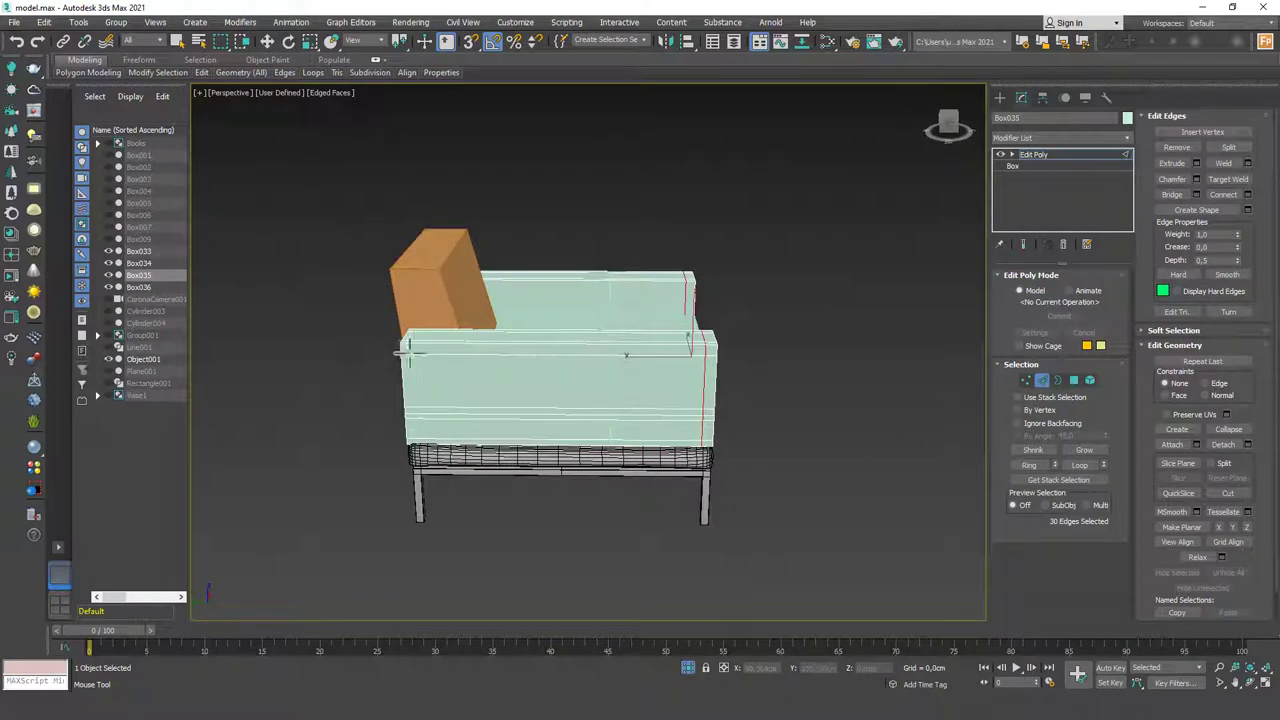
{"action": "left_click", "coordinate": [409, 383]}
{"action": "middle_click_drag", "start_coordinate": [409, 383], "coordinate": [517, 349], "text": "alt"}
{"action": "right_click", "coordinate": [632, 368]}
{"action": "scroll", "coordinate": [517, 349], "scroll_direction": "up", "scroll_amount": 5}
- Apply a TurboSmooth modifier with 2 iterations to the armchair body and turn off the edged faces display
{"action": "left_click", "coordinate": [1057, 155]}
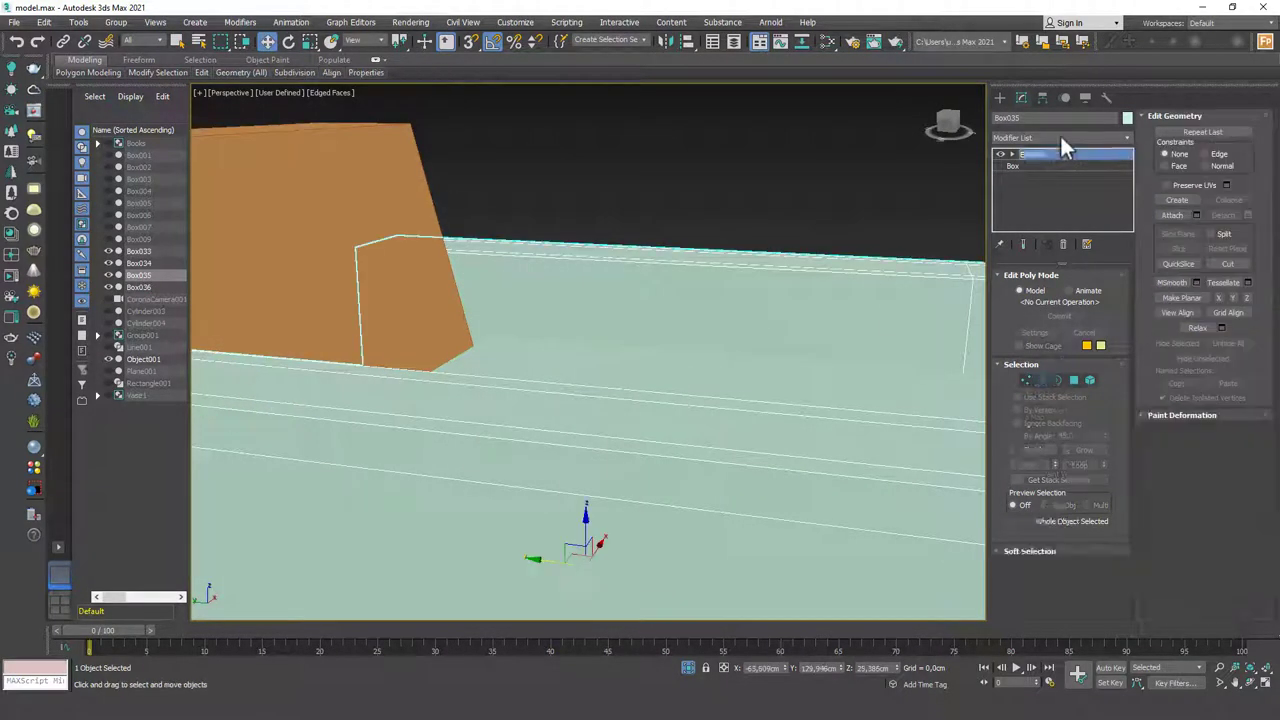
{"action": "left_click", "coordinate": [1060, 136]}
{"action": "type", "text": "tu"}
{"action": "key", "text": "Return"}
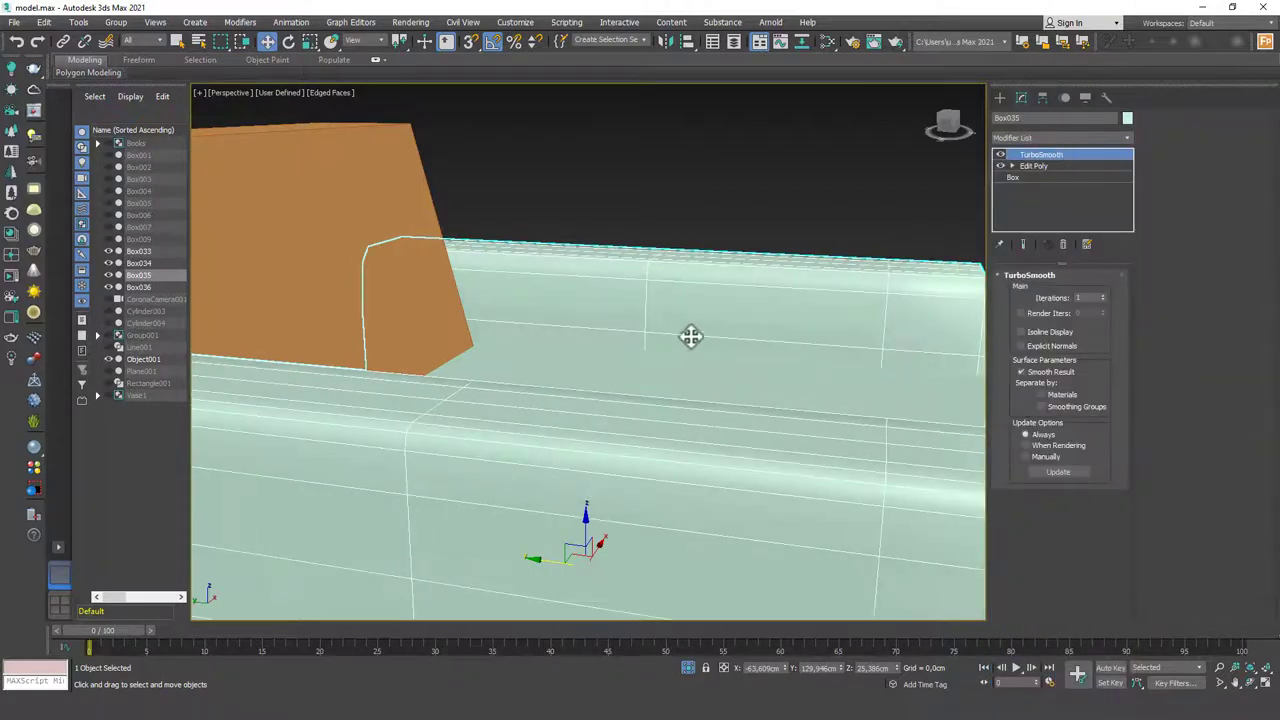
{"action": "scroll", "coordinate": [691, 337], "scroll_direction": "down", "scroll_amount": 5}
{"action": "scroll", "coordinate": [631, 331], "scroll_direction": "up", "scroll_amount": 3}
{"action": "key", "text": "F4"}
{"action": "mouse_move", "coordinate": [704, 336]}
{"action": "middle_mouse_down", "text": "alt"}
{"action": "mouse_move", "coordinate": [586, 317]}
{"action": "mouse_move", "coordinate": [698, 306]}
{"action": "middle_mouse_up", "text": "alt"}
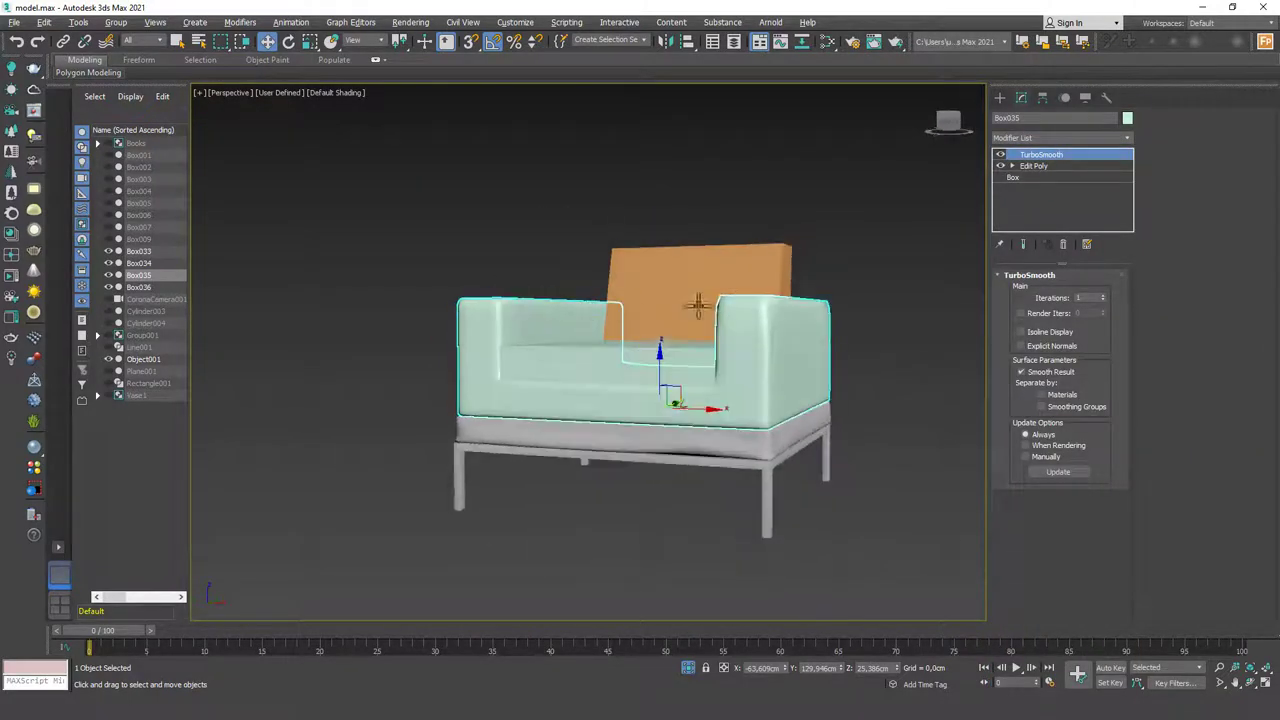
{"action": "left_click", "coordinate": [816, 291]}
{"action": "middle_click_drag", "start_coordinate": [816, 291], "coordinate": [815, 330], "text": "alt"}
{"action": "left_click", "coordinate": [815, 330]}
{"action": "key", "text": "z"}
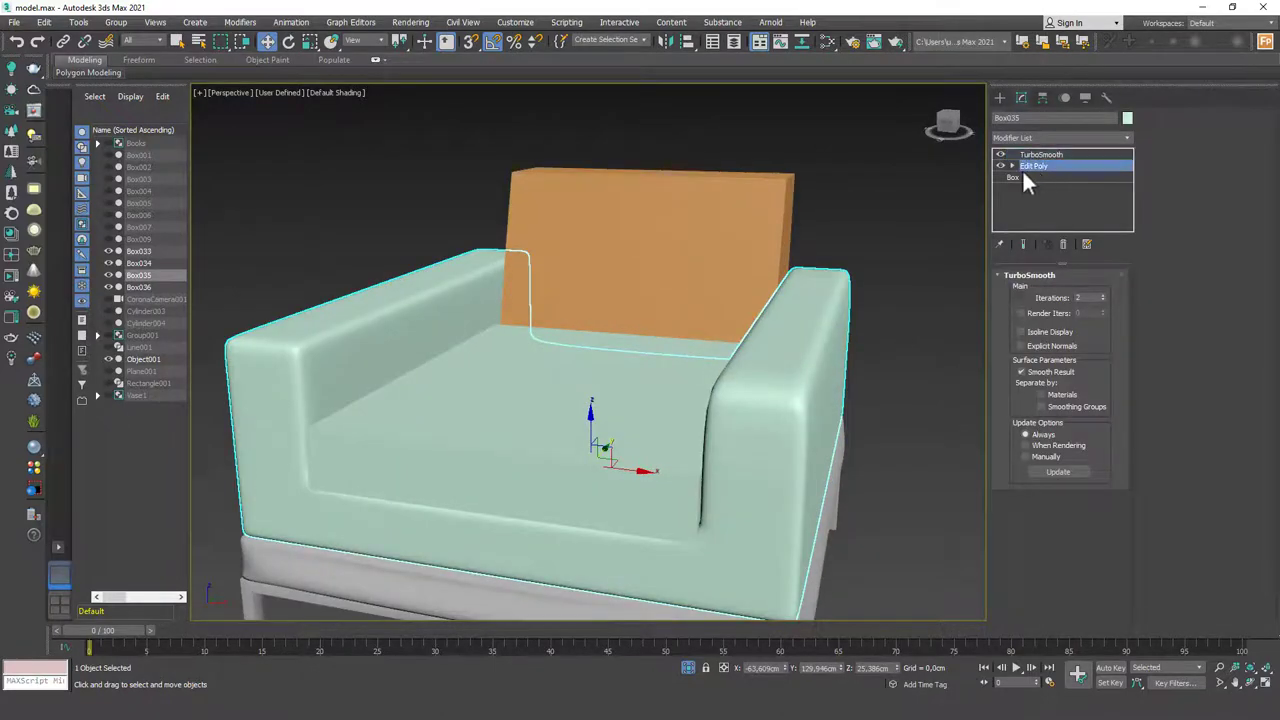
- Add another support loop near the armrest's outer front corner at the Edit Poly level, and show the smoothed end result
{"action": "left_click", "coordinate": [1022, 169]}
{"action": "key", "text": "F4"}
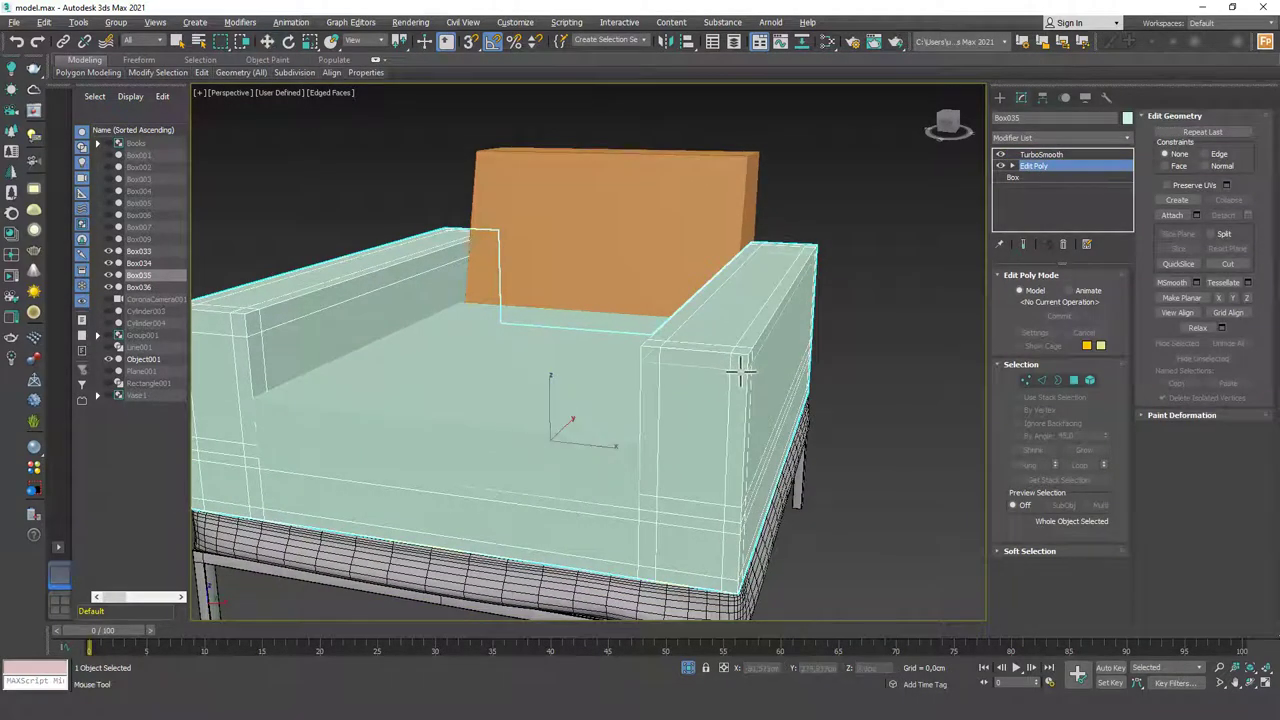
{"action": "left_click", "coordinate": [740, 371]}
{"action": "right_click", "coordinate": [784, 355]}
{"action": "scroll", "coordinate": [730, 356], "scroll_direction": "down", "scroll_amount": 4}
{"action": "middle_click_drag", "start_coordinate": [730, 356], "coordinate": [676, 366], "text": "alt"}
{"action": "key", "text": "1"}
{"action": "key", "text": "1"}
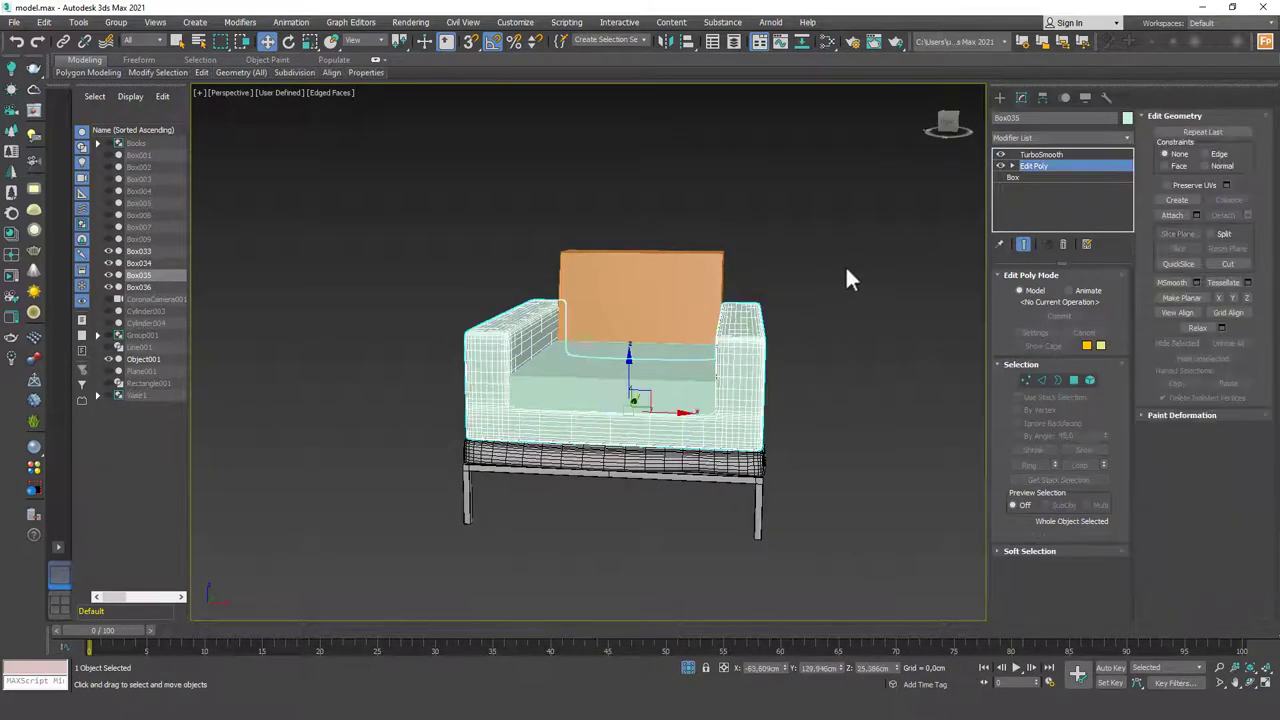
- Select the seat cushion and insert support edge loops near its left and right sides and its upper and lower edges
{"action": "left_click", "coordinate": [657, 374]}
{"action": "left_click", "coordinate": [997, 157]}
{"action": "scroll", "coordinate": [715, 400], "scroll_direction": "up", "scroll_amount": 2}
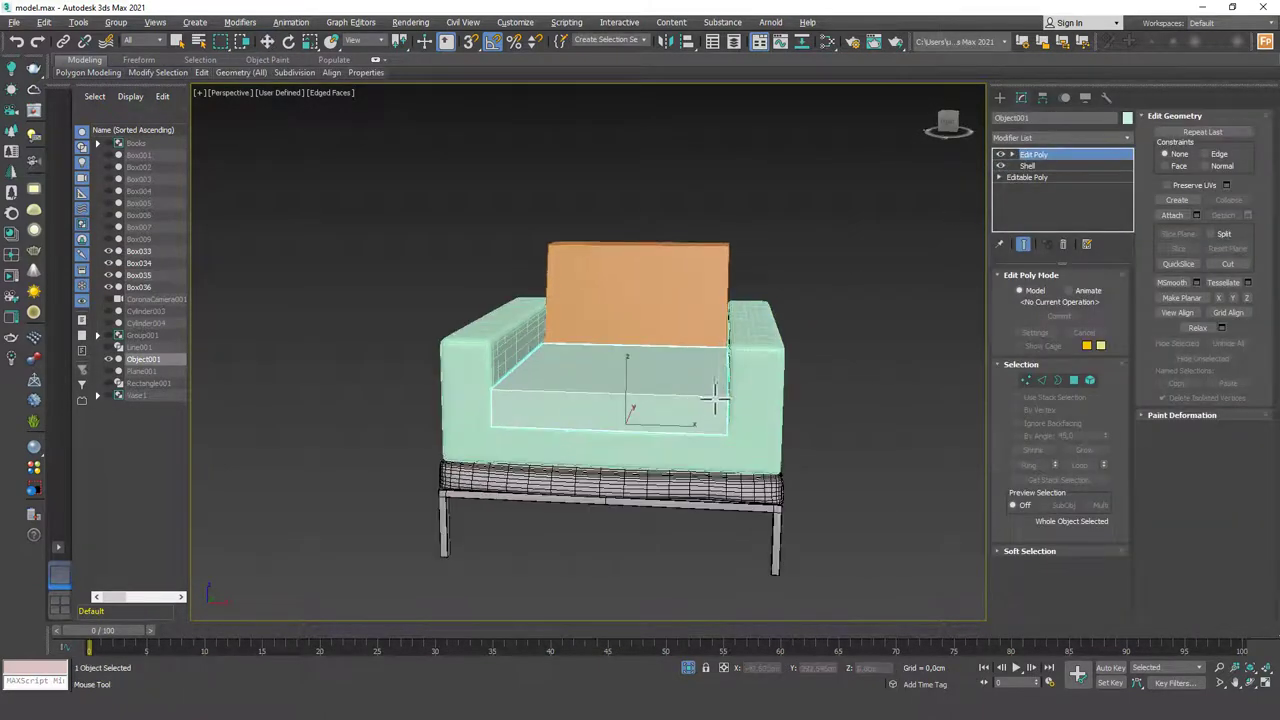
{"action": "key", "text": "2"}
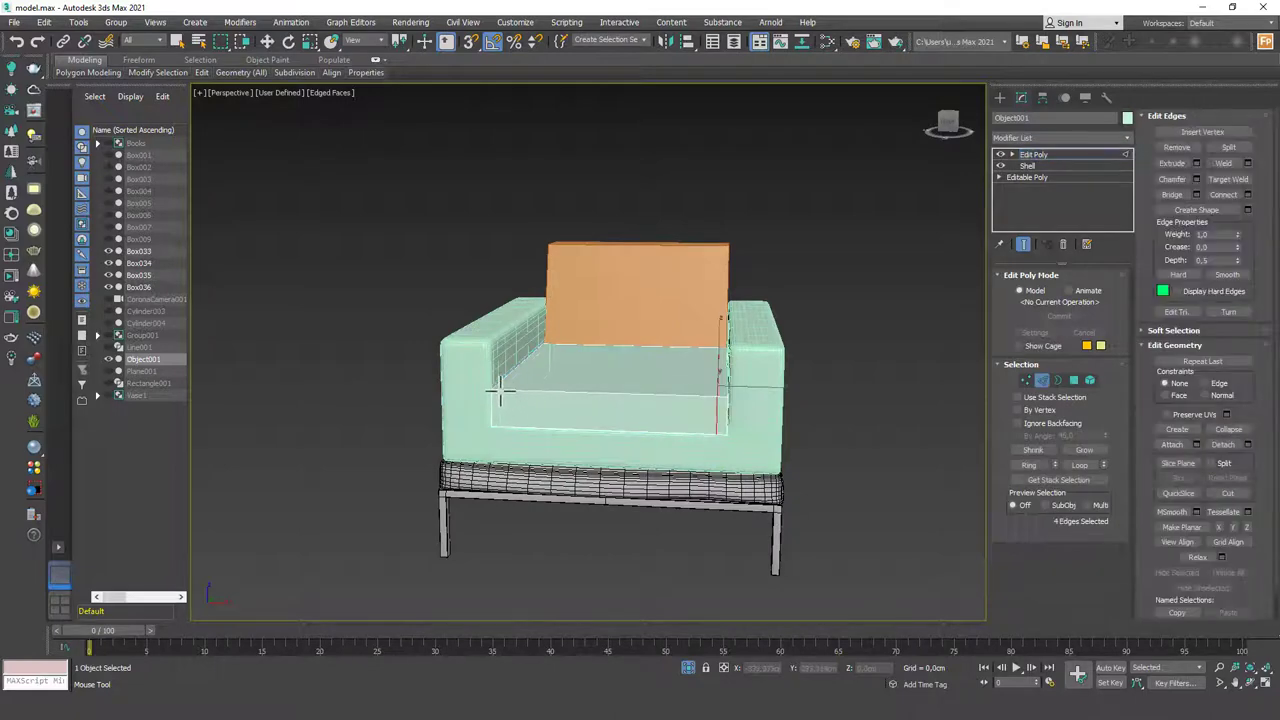
{"action": "double_click", "coordinate": [500, 398]}
{"action": "scroll", "coordinate": [500, 420], "scroll_direction": "up", "scroll_amount": 5}
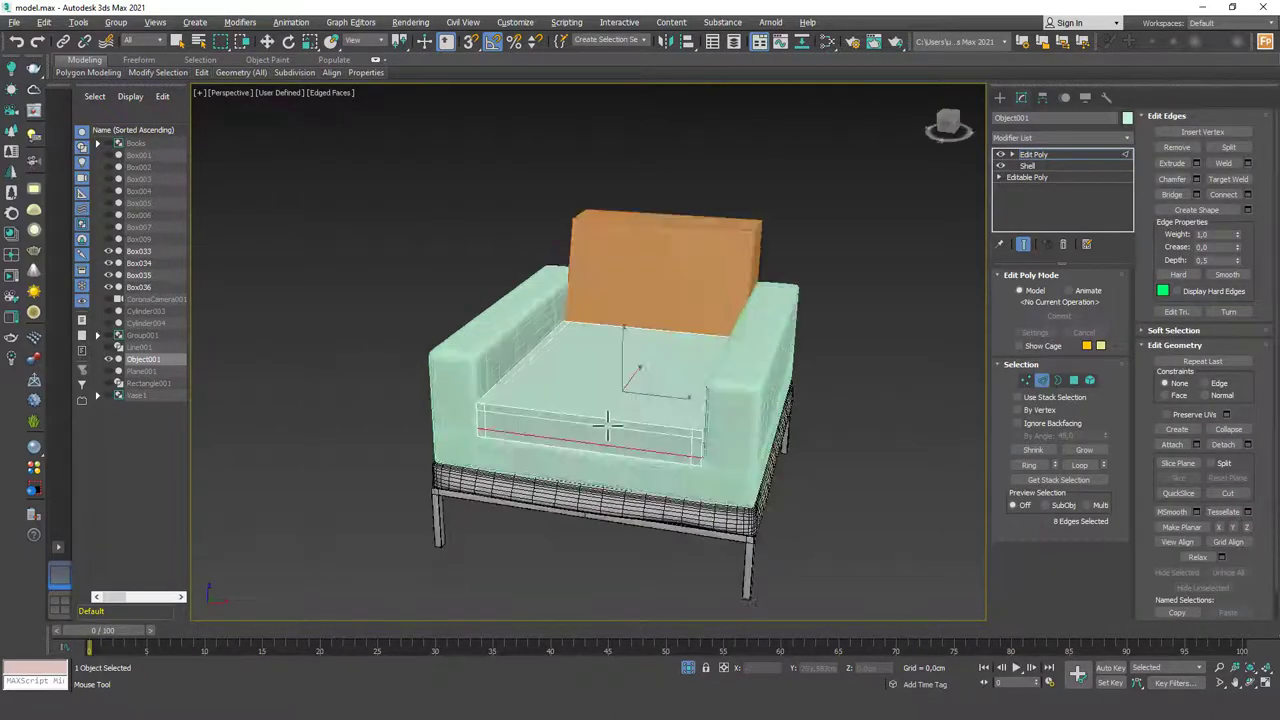
- Insert support edge loops near the front and back edges of the seat cushion, and leave SwiftLoop
{"action": "left_click", "coordinate": [406, 424], "text": "ctrl"}
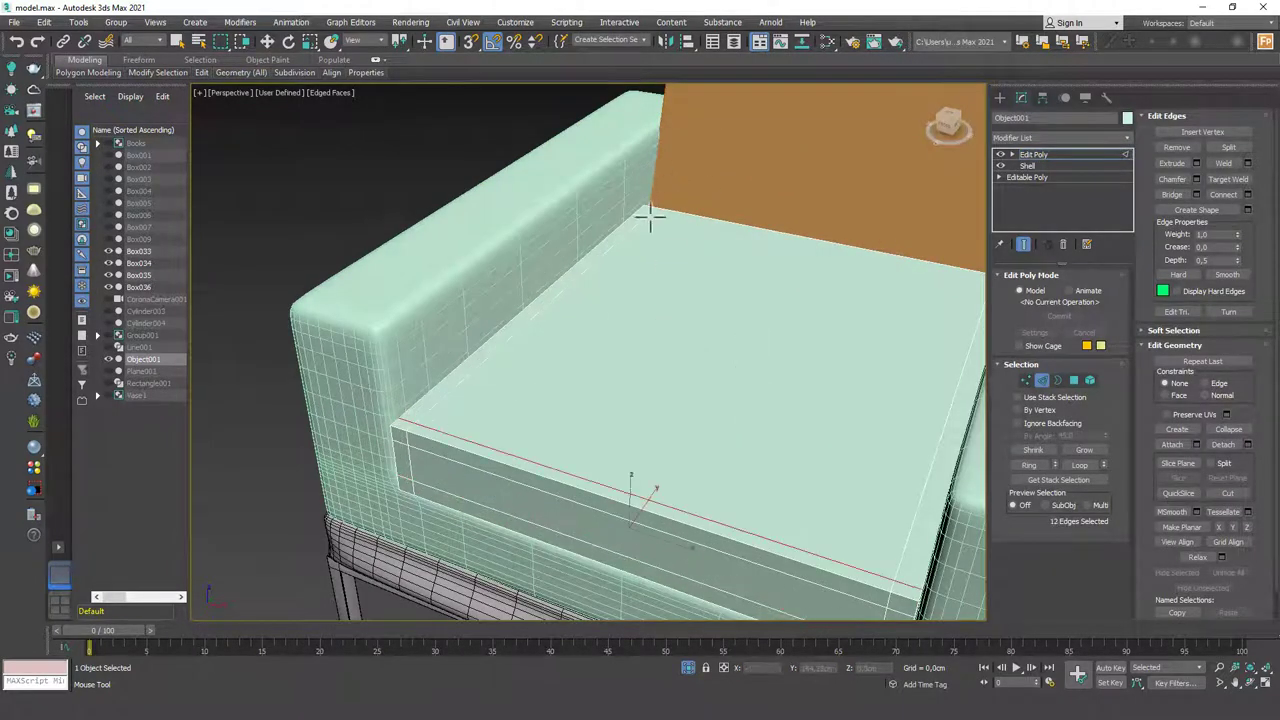
{"action": "scroll", "coordinate": [645, 220], "scroll_direction": "down", "scroll_amount": 5}
{"action": "middle_click_drag", "start_coordinate": [670, 324], "coordinate": [757, 320], "text": "alt"}
{"action": "scroll", "coordinate": [764, 300], "scroll_direction": "up", "scroll_amount": 3}
{"action": "key", "text": "w"}
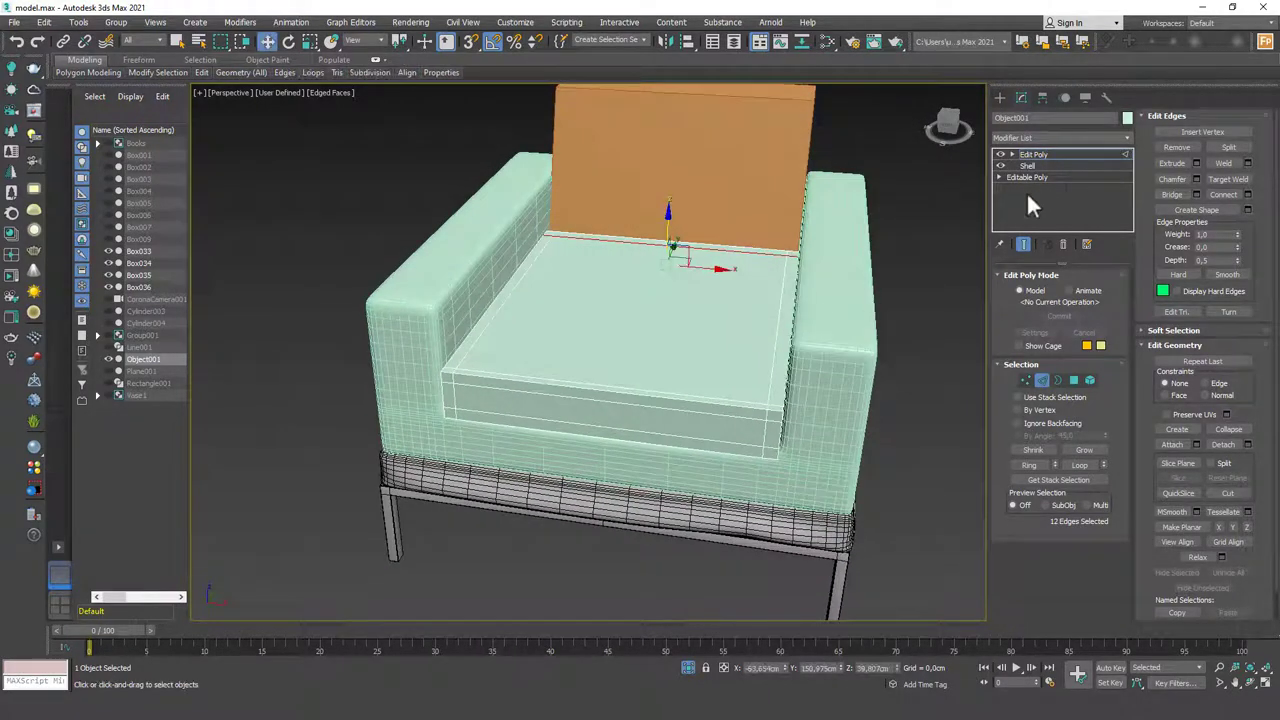
- Apply a TurboSmooth modifier with 2 iterations to the seat cushion and turn off the edged faces display
{"action": "left_click", "coordinate": [1056, 154]}
{"action": "left_click", "coordinate": [1058, 137]}
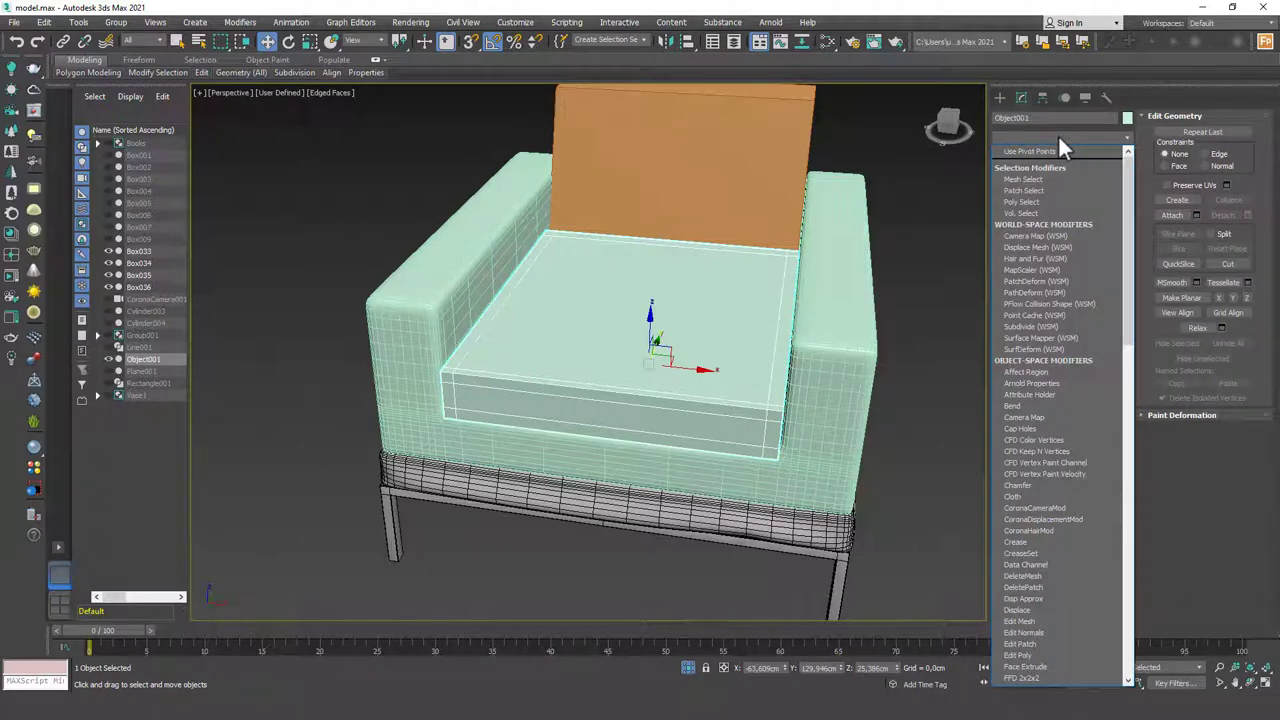
{"action": "type", "text": "tu"}
{"action": "key", "text": "Return"}
{"action": "left_click", "coordinate": [1103, 295]}
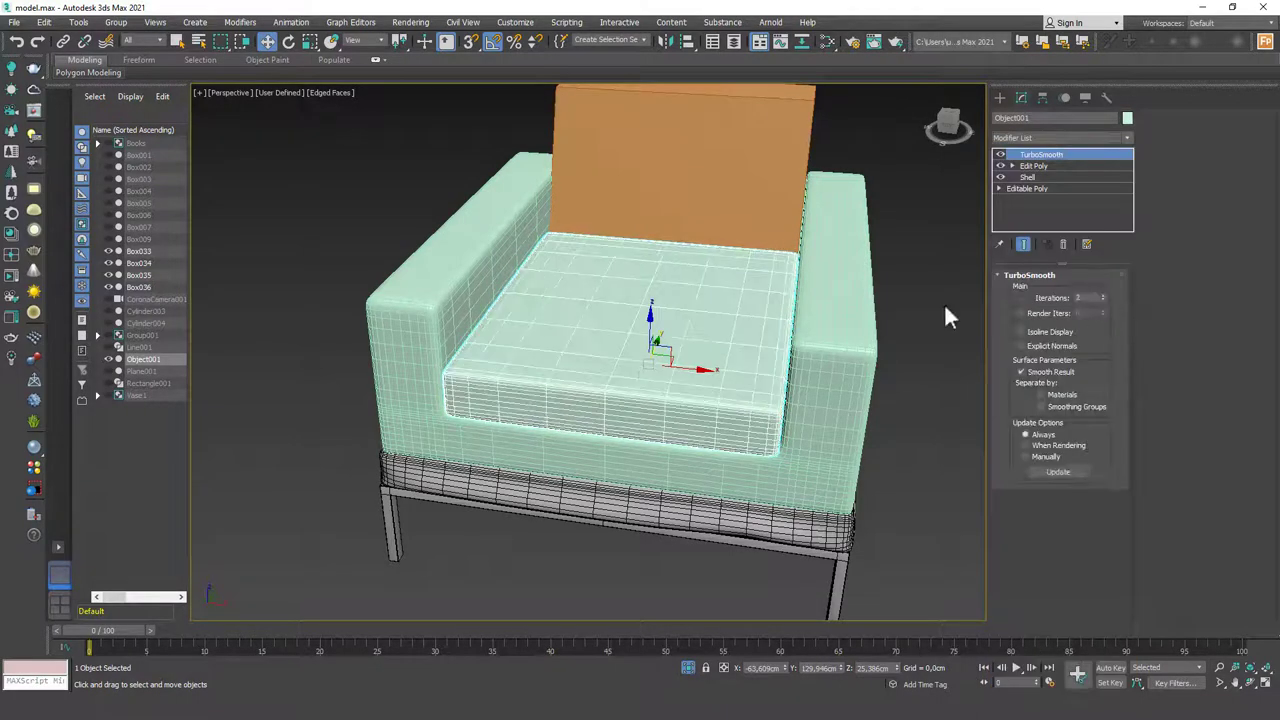
{"action": "left_click", "coordinate": [945, 306]}
{"action": "scroll", "coordinate": [662, 383], "scroll_direction": "down", "scroll_amount": 4}
{"action": "key", "text": "F4"}
{"action": "middle_click_drag", "start_coordinate": [657, 386], "coordinate": [749, 323], "text": "alt"}
{"action": "scroll", "coordinate": [749, 323], "scroll_direction": "up", "scroll_amount": 2}
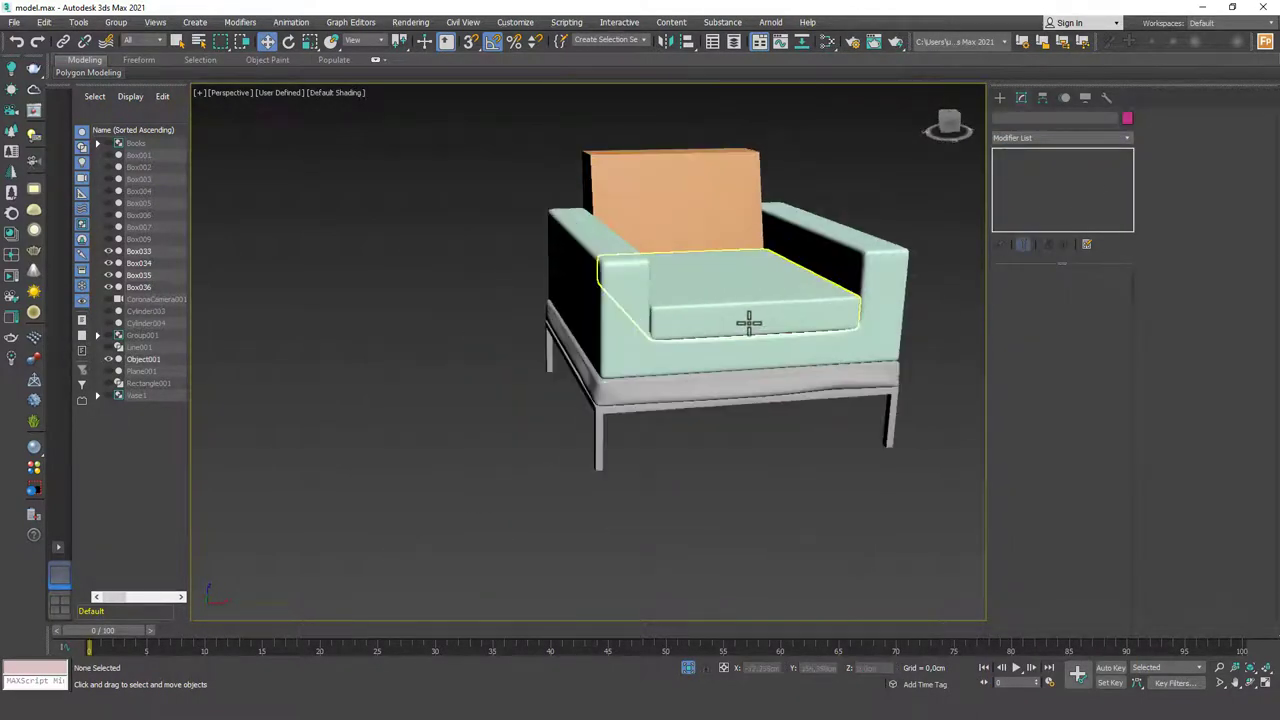
{"action": "left_click", "coordinate": [748, 322]}
{"action": "scroll", "coordinate": [700, 320], "scroll_direction": "up", "scroll_amount": 5}
{"action": "scroll", "coordinate": [634, 220], "scroll_direction": "down", "scroll_amount": 4}
- Select the backrest, insert support edge loops near its left, right and top edges, and show edged faces
{"action": "left_click", "coordinate": [634, 220]}
{"action": "scroll", "coordinate": [678, 246], "scroll_direction": "down", "scroll_amount": 2}
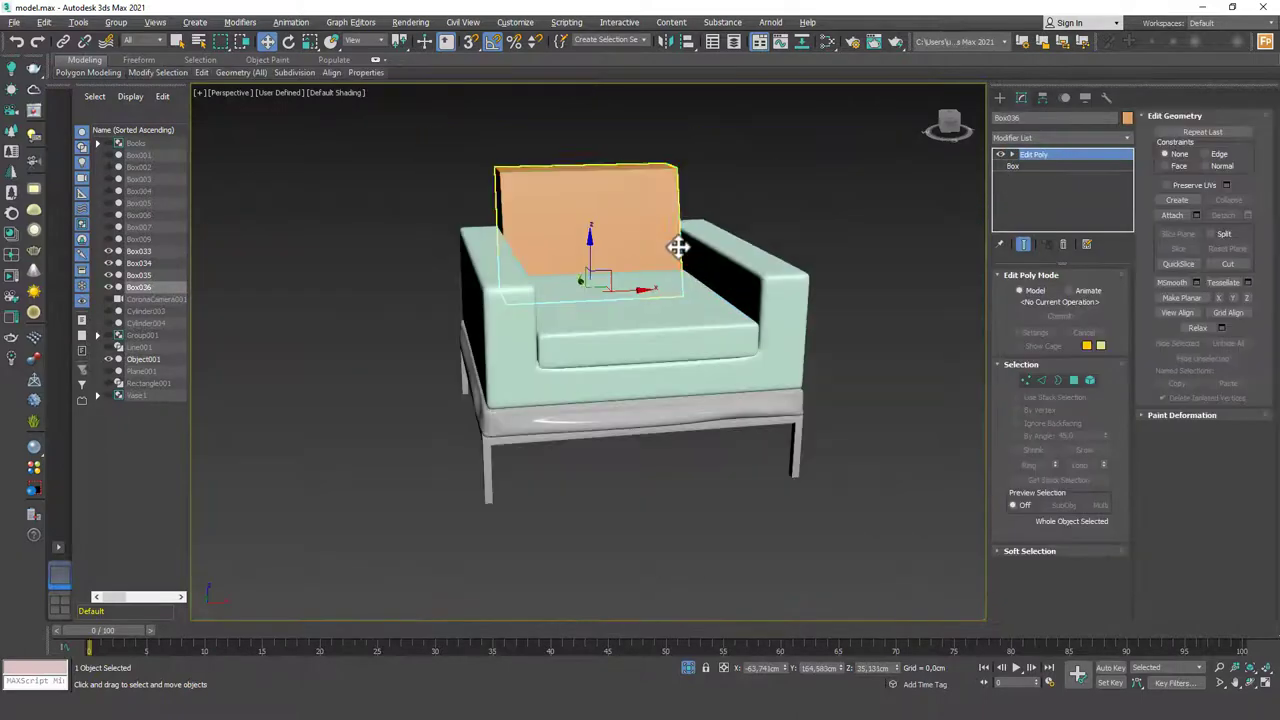
{"action": "middle_click_drag", "start_coordinate": [678, 246], "coordinate": [609, 254], "text": "alt"}
{"action": "scroll", "coordinate": [582, 233], "scroll_direction": "up", "scroll_amount": 3}
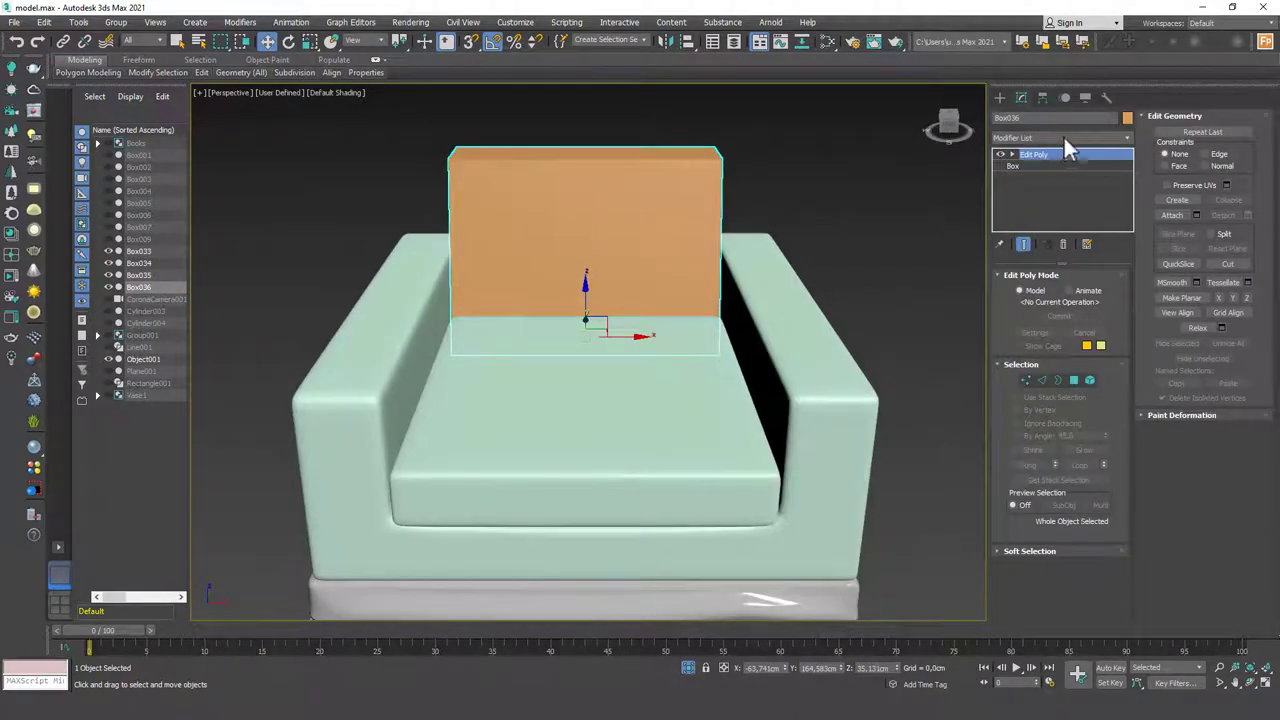
{"action": "key", "text": "alt+1"}
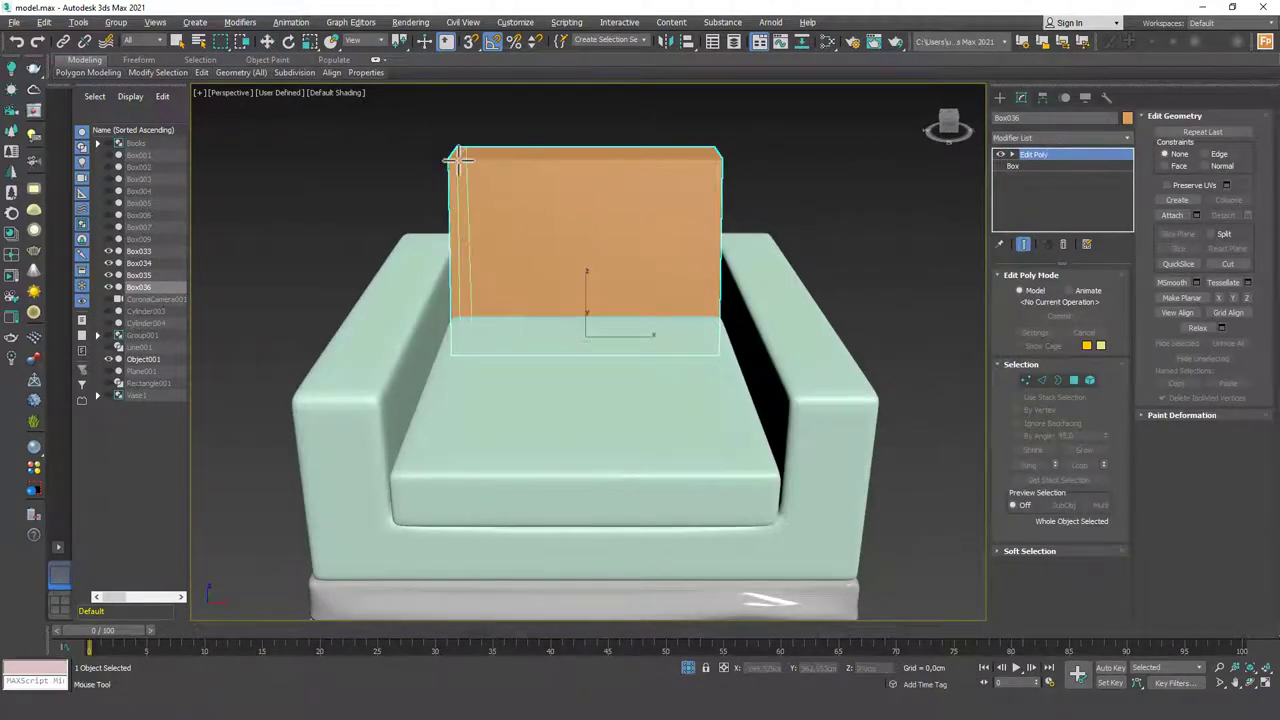
{"action": "left_click", "coordinate": [459, 160]}
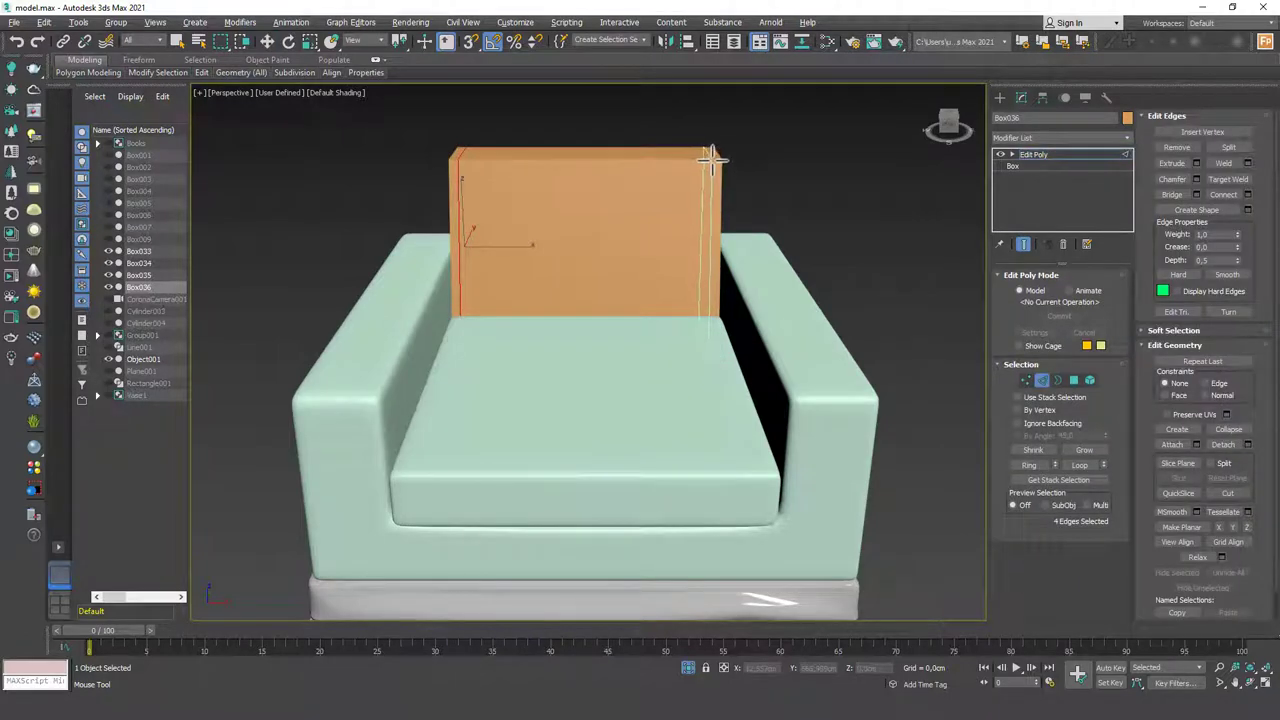
{"action": "left_click", "coordinate": [712, 160]}
{"action": "left_click", "coordinate": [714, 170]}
{"action": "key", "text": "F4"}
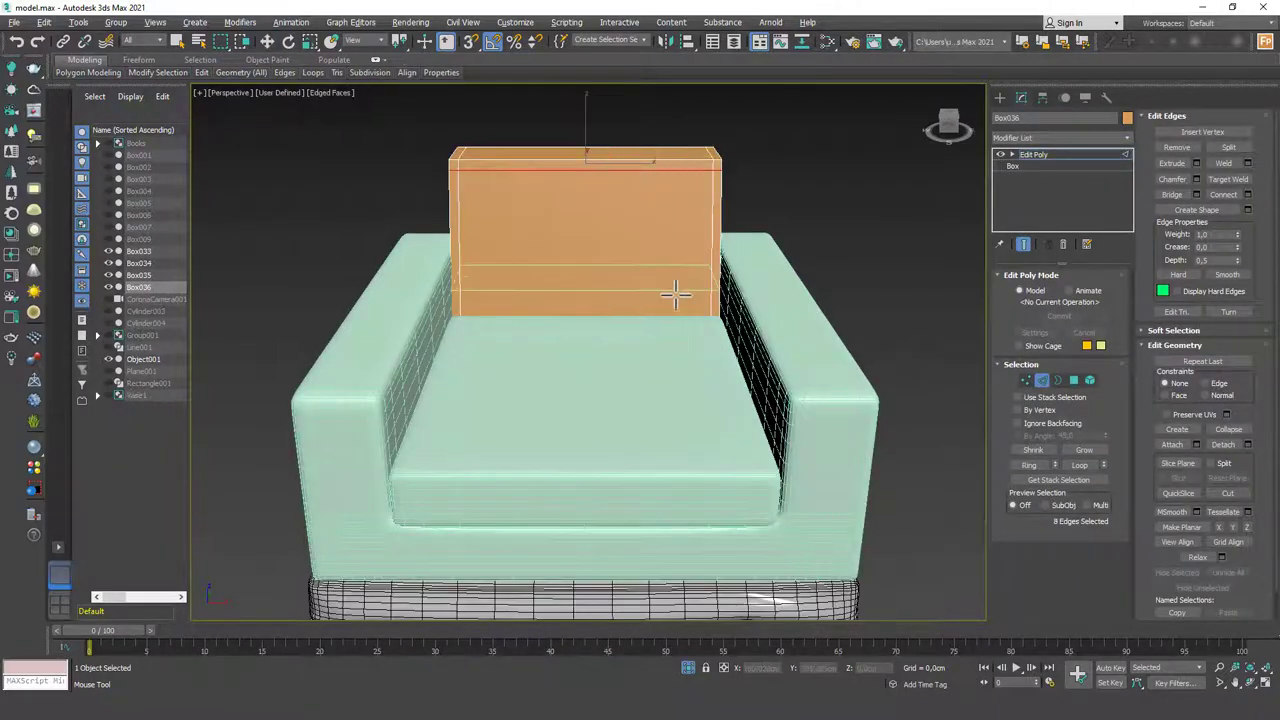
- Insert support edge loops near the backrest's bottom edge and close to its front and rear faces, and leave SwiftLoop
{"action": "middle_click_drag", "start_coordinate": [604, 323], "coordinate": [683, 331], "text": "alt"}
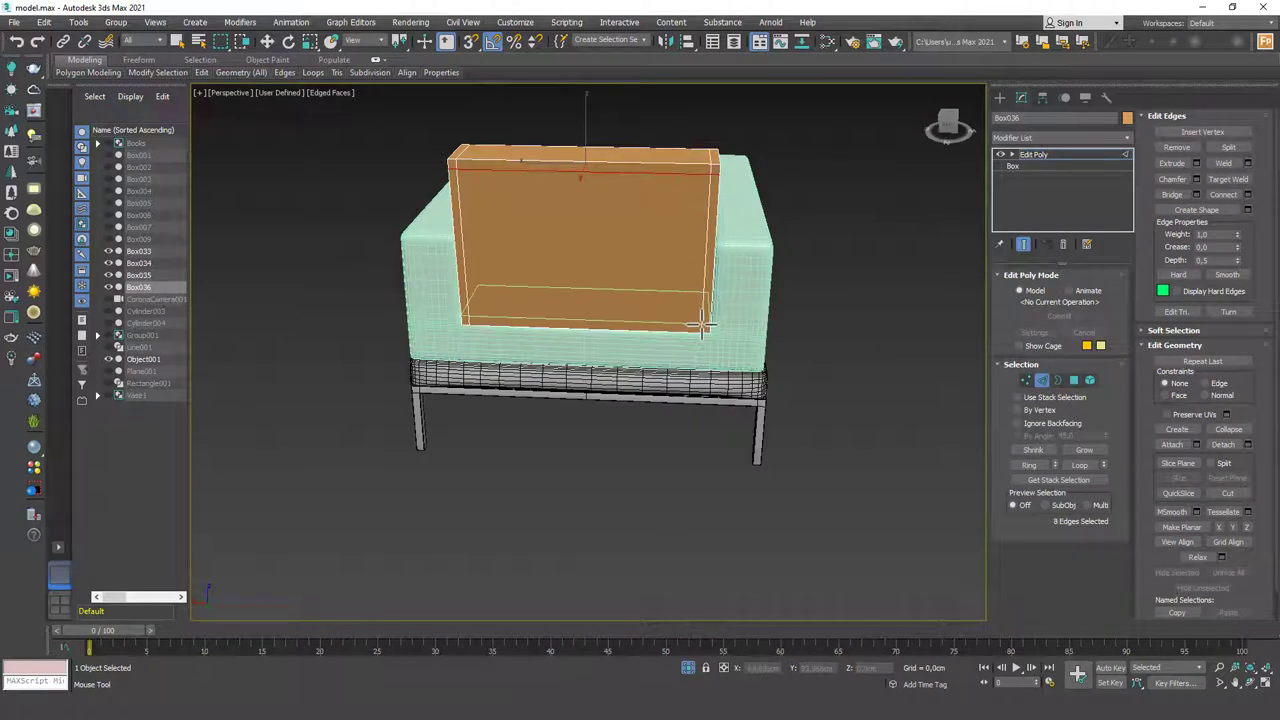
{"action": "left_click", "coordinate": [703, 323]}
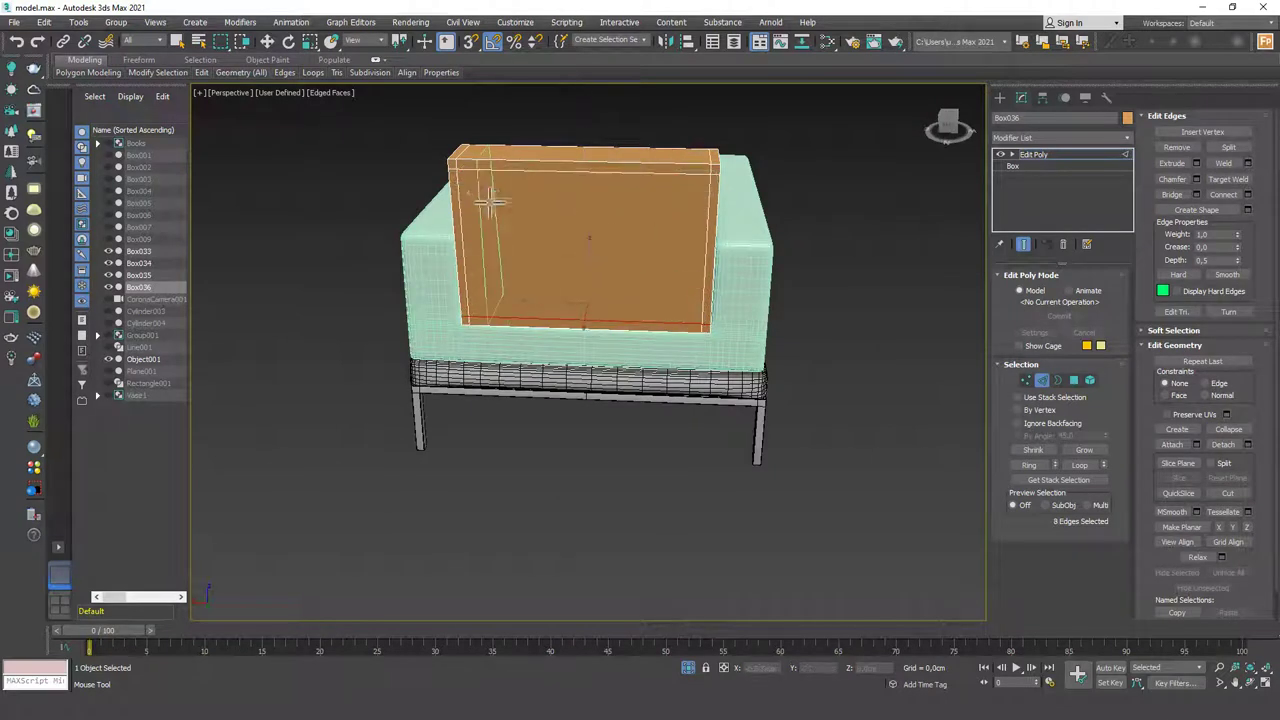
{"action": "middle_click_drag", "start_coordinate": [486, 206], "coordinate": [457, 217], "text": "alt"}
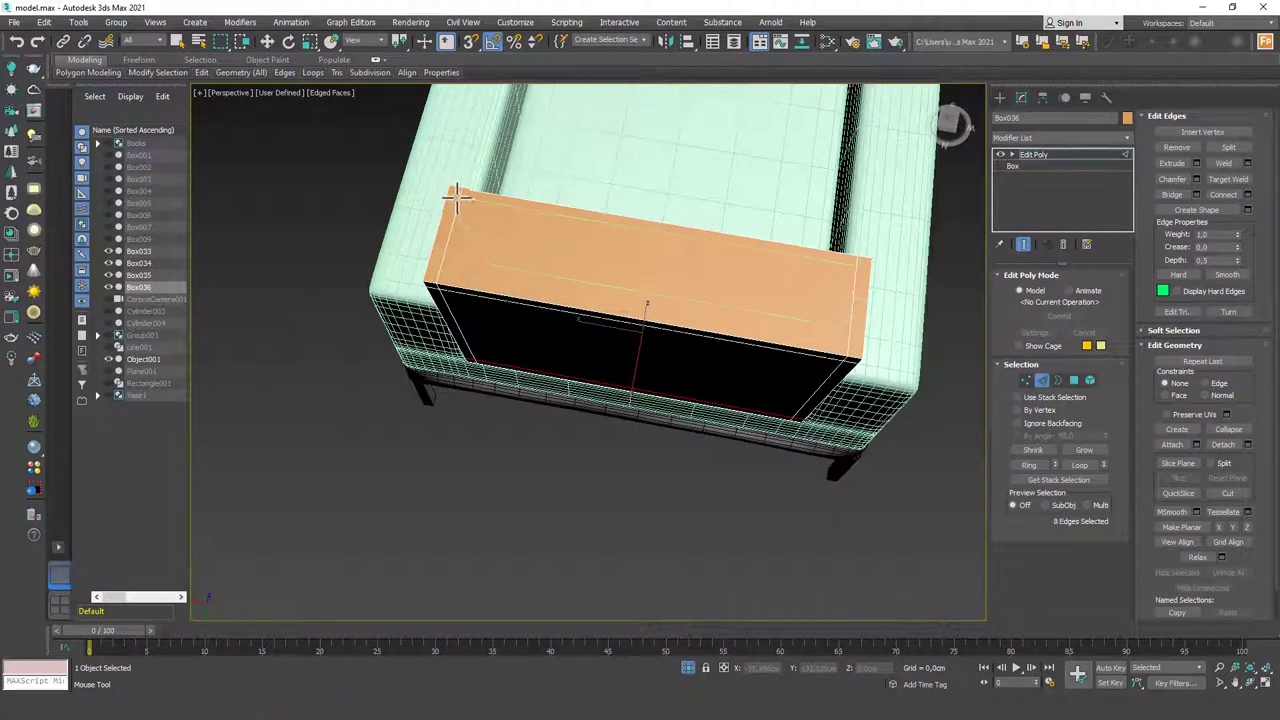
{"action": "left_click", "coordinate": [457, 200]}
{"action": "left_click", "coordinate": [437, 269]}
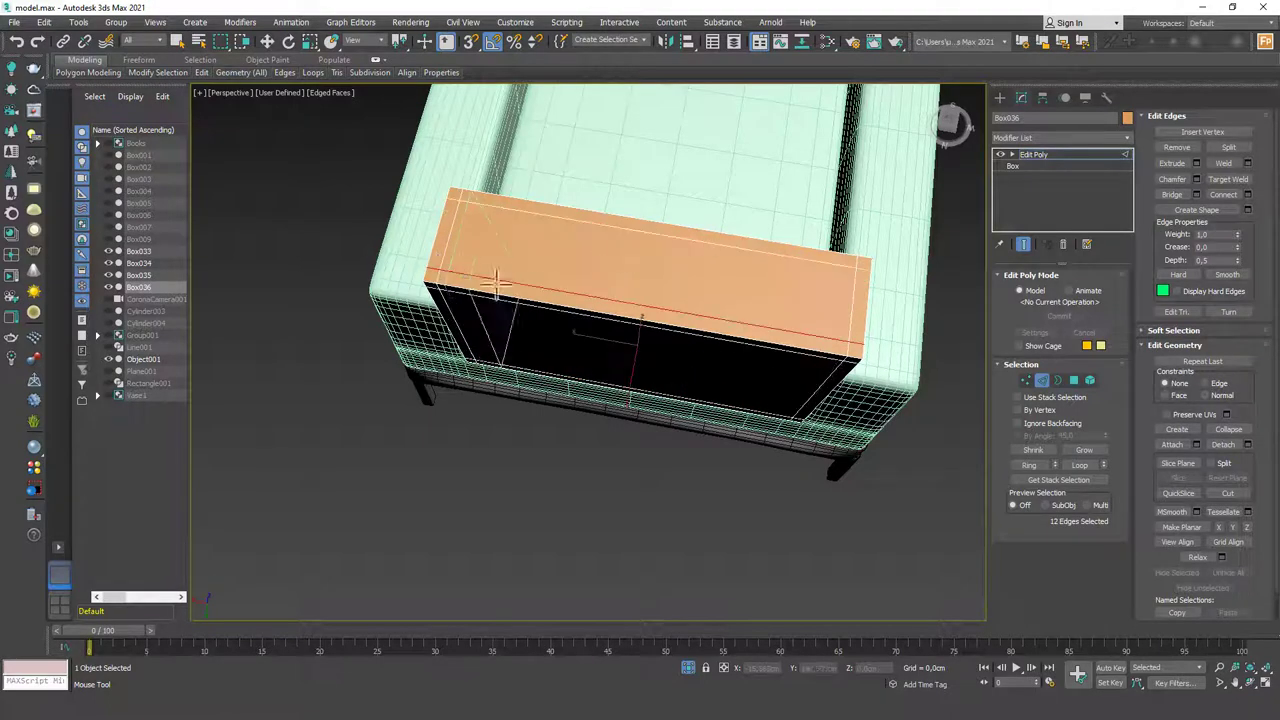
{"action": "middle_click_drag", "start_coordinate": [497, 289], "coordinate": [606, 277], "text": "alt"}
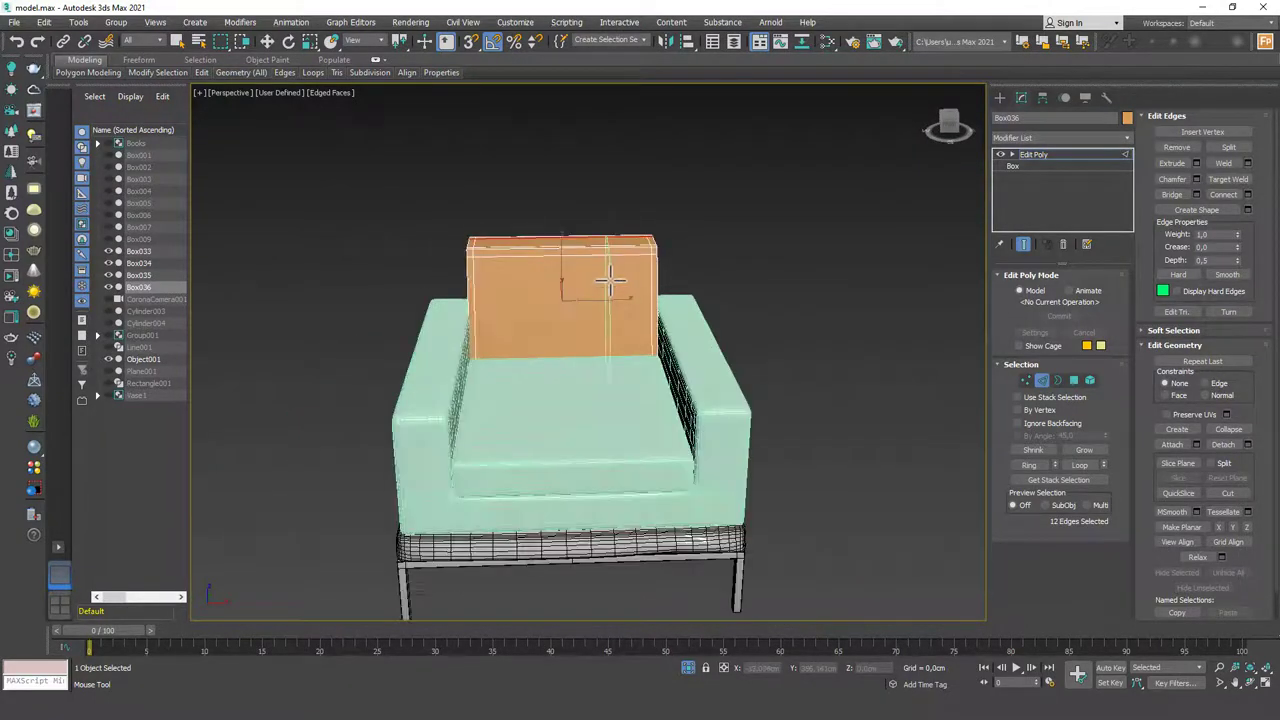
{"action": "key", "text": "w"}
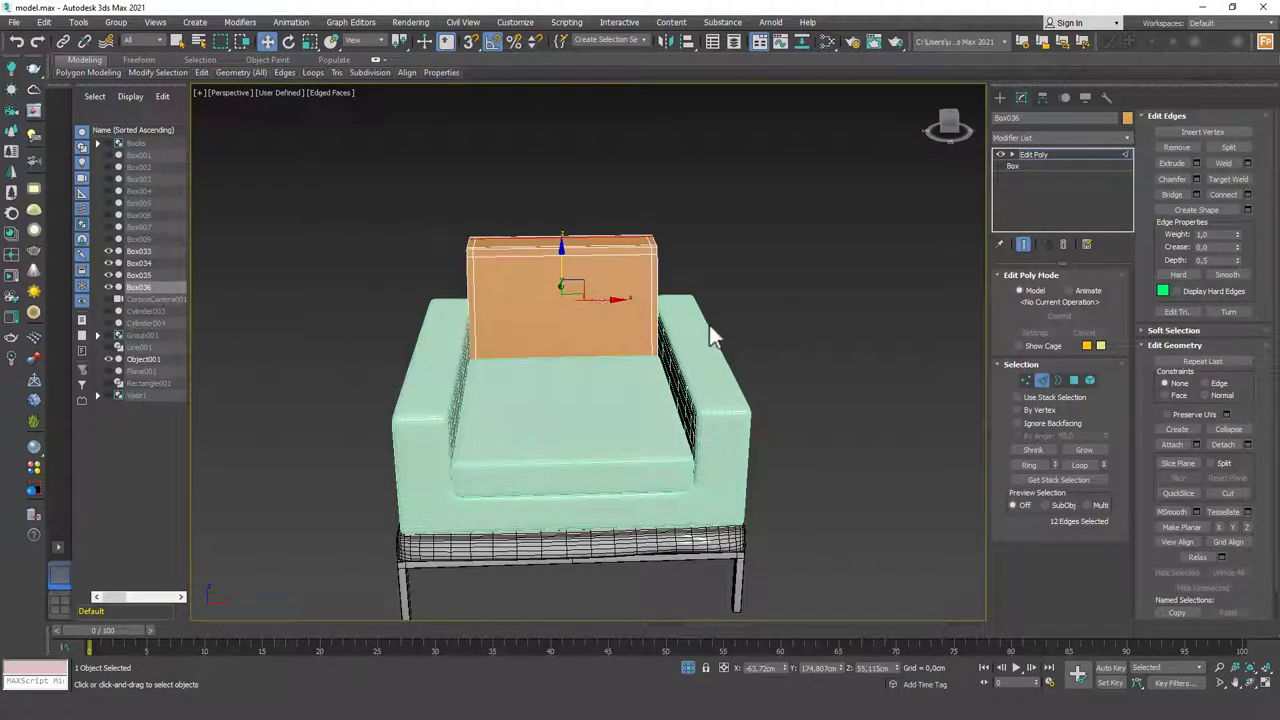
- Leave the backrest's edge editing, apply a TurboSmooth modifier to it, and turn off the edged faces display
{"action": "scroll", "coordinate": [709, 330], "scroll_direction": "down", "scroll_amount": 3}
{"action": "left_click", "coordinate": [1048, 157]}
{"action": "middle_click_drag", "start_coordinate": [668, 304], "coordinate": [734, 304], "text": "alt"}
{"action": "scroll", "coordinate": [686, 312], "scroll_direction": "up", "scroll_amount": 4}
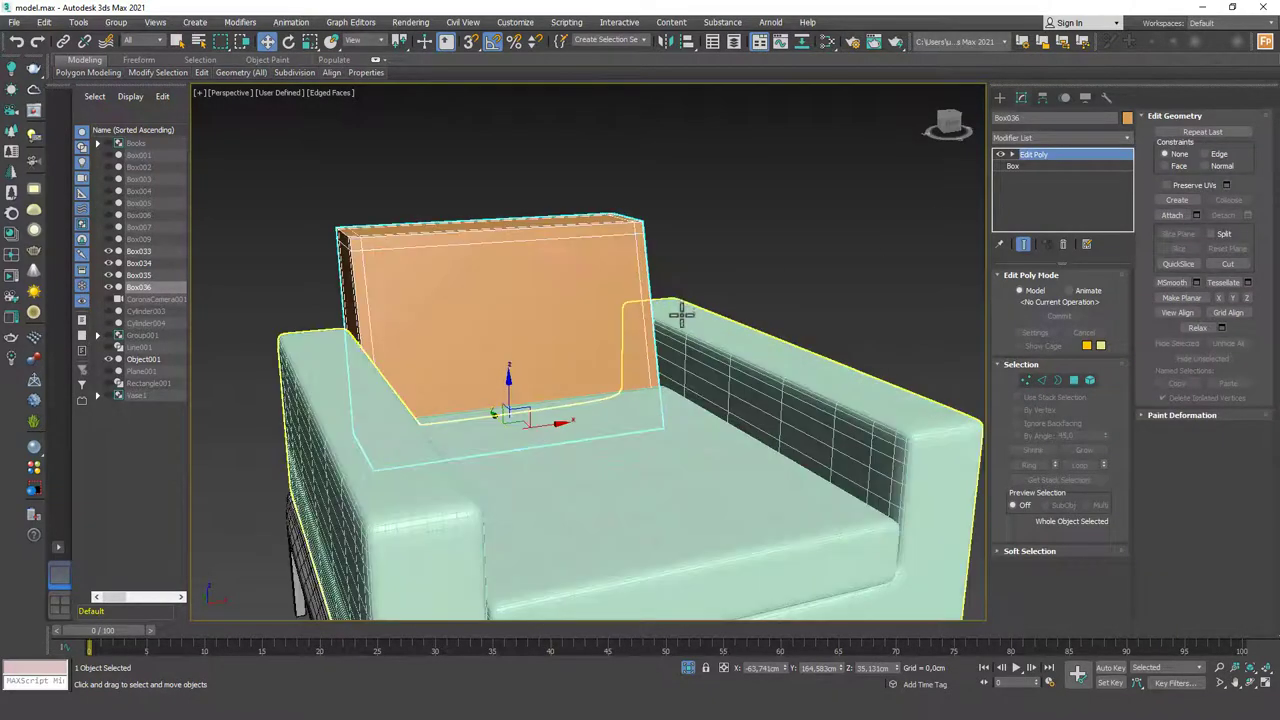
{"action": "scroll", "coordinate": [672, 308], "scroll_direction": "down", "scroll_amount": 2}
{"action": "left_click", "coordinate": [1086, 139]}
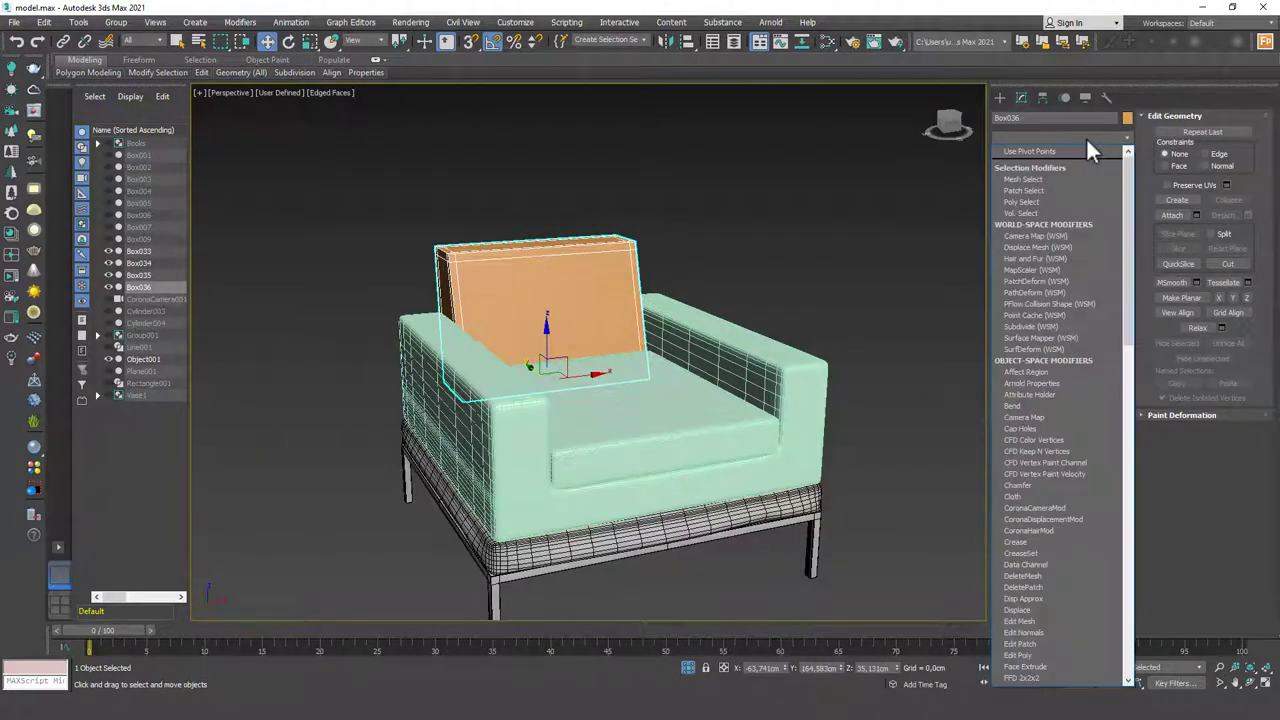
{"action": "type", "text": "tu"}
{"action": "key", "text": "Return"}
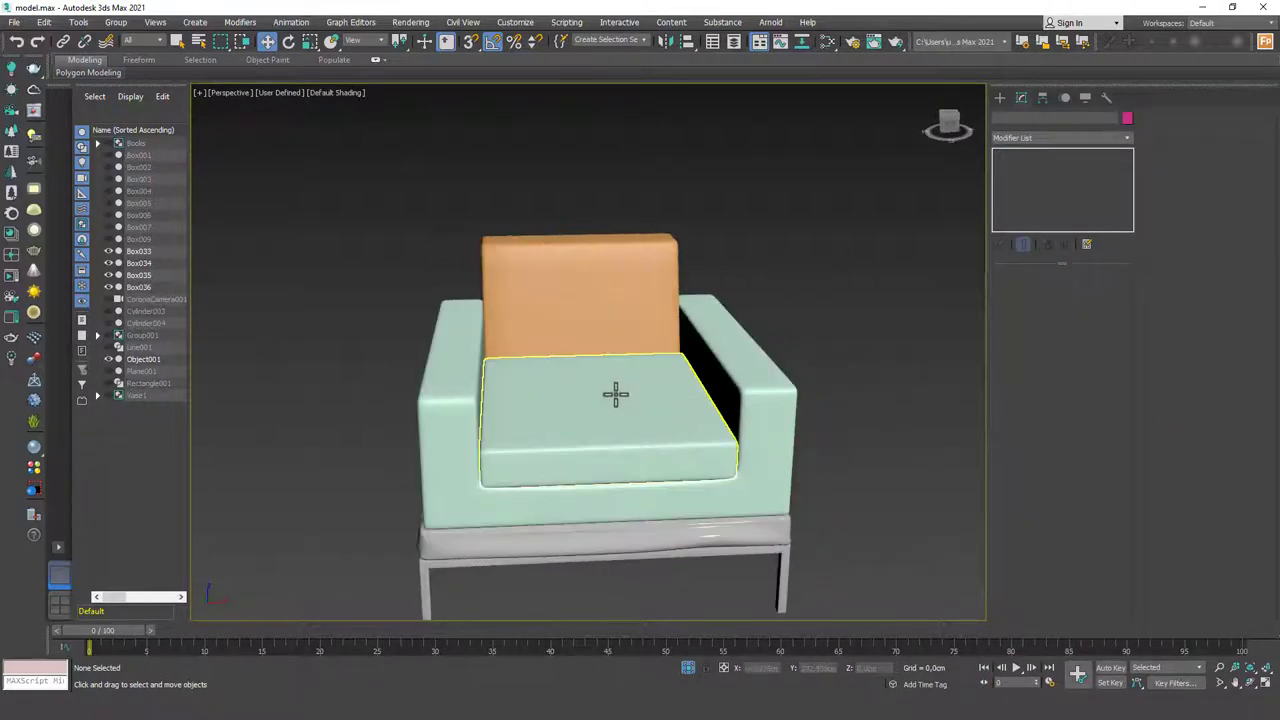
- Inspect the smoothed seat cushion, arms and base of the armchair from several angles and distances
{"action": "left_click", "coordinate": [616, 394]}
{"action": "scroll", "coordinate": [614, 404], "scroll_direction": "up", "scroll_amount": 5}
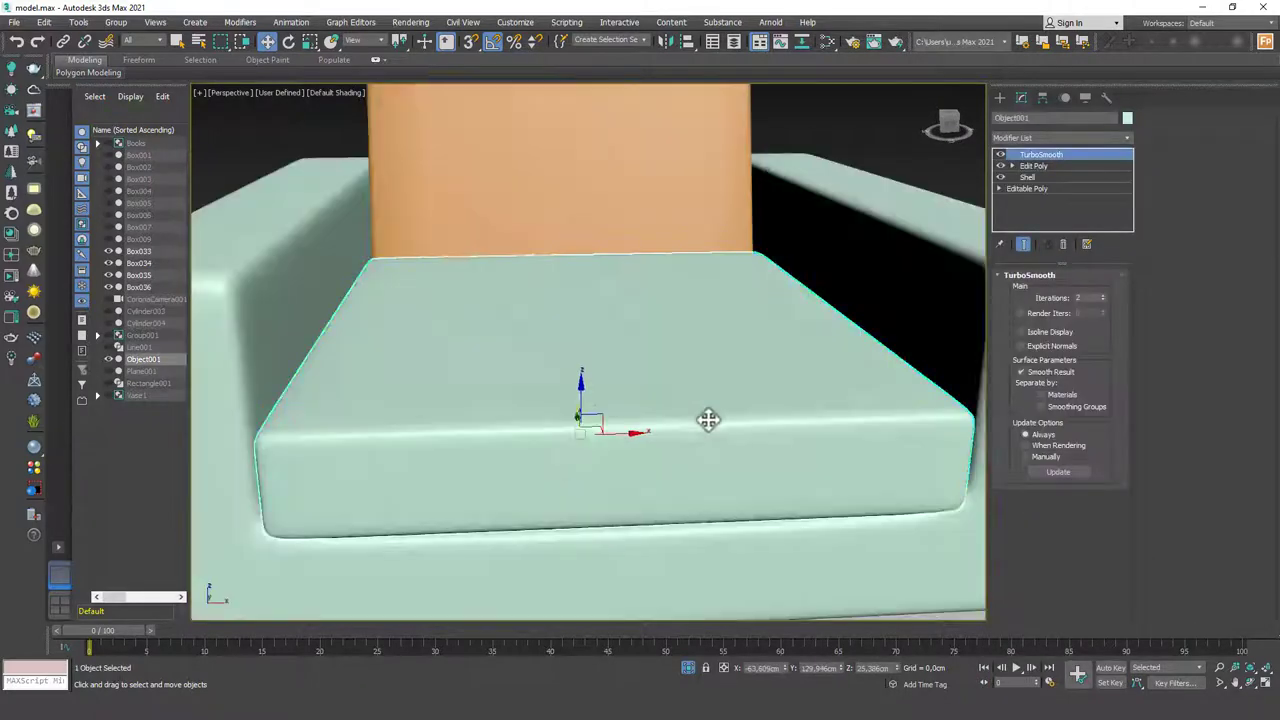
{"action": "middle_click_drag", "start_coordinate": [709, 420], "coordinate": [693, 392], "text": "alt"}
{"action": "scroll", "coordinate": [655, 394], "scroll_direction": "down", "scroll_amount": 4}
{"action": "scroll", "coordinate": [694, 392], "scroll_direction": "down", "scroll_amount": 3}
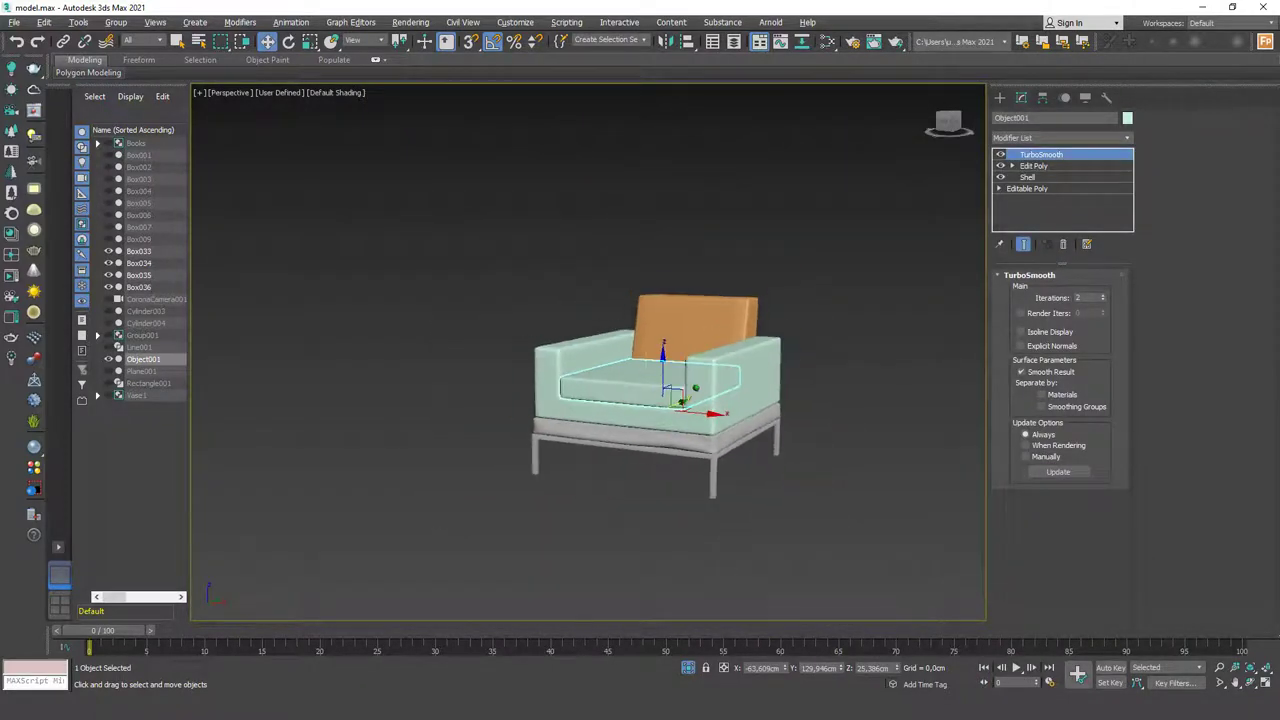
{"action": "scroll", "coordinate": [629, 518], "scroll_direction": "up", "scroll_amount": 3}
{"action": "scroll", "coordinate": [499, 472], "scroll_direction": "up", "scroll_amount": 4}
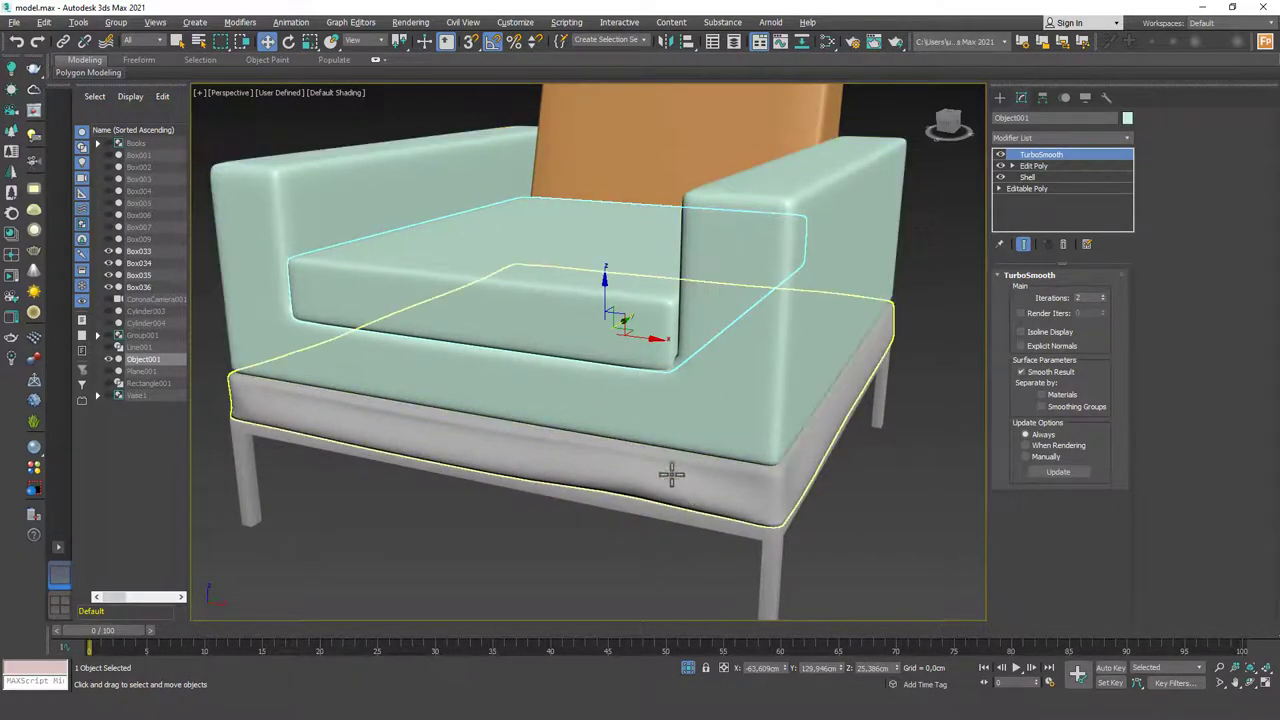
{"action": "scroll", "coordinate": [600, 420], "scroll_direction": "down", "scroll_amount": 5}
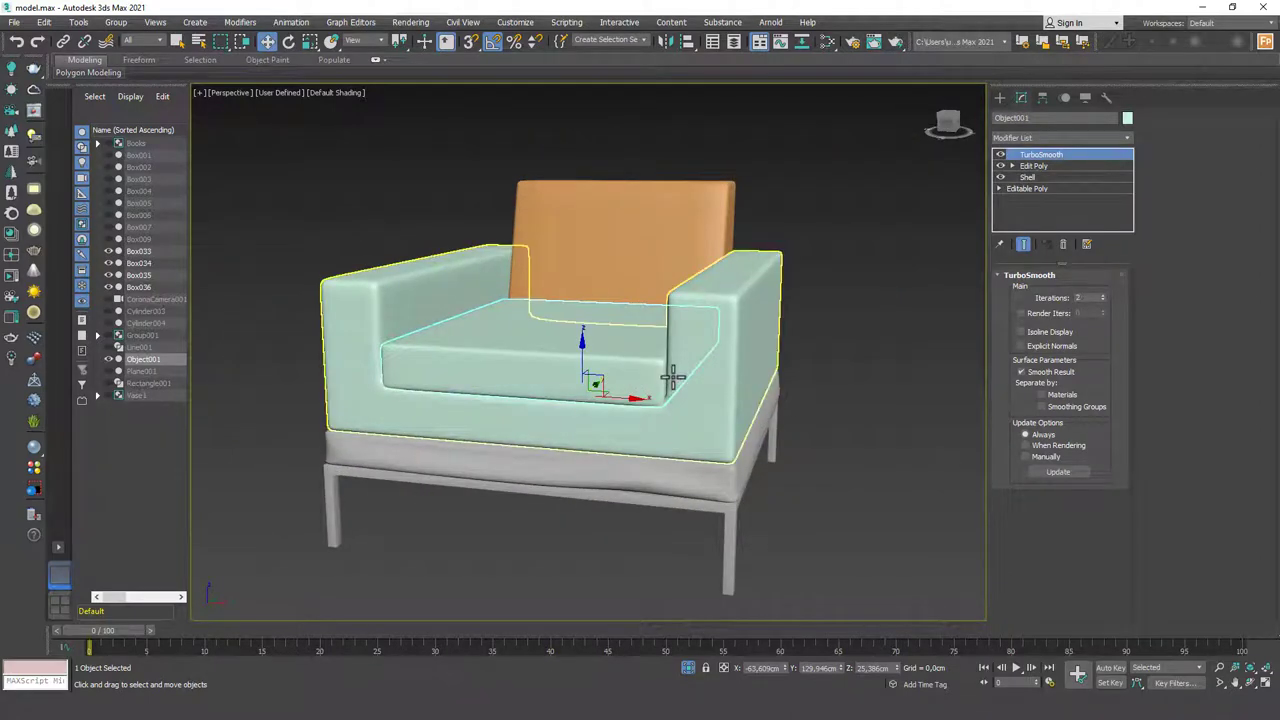
- Select only the armchair body with the armrests and apply a Cloth modifier to it
{"action": "left_click", "coordinate": [937, 349]}
{"action": "left_click", "coordinate": [640, 363]}
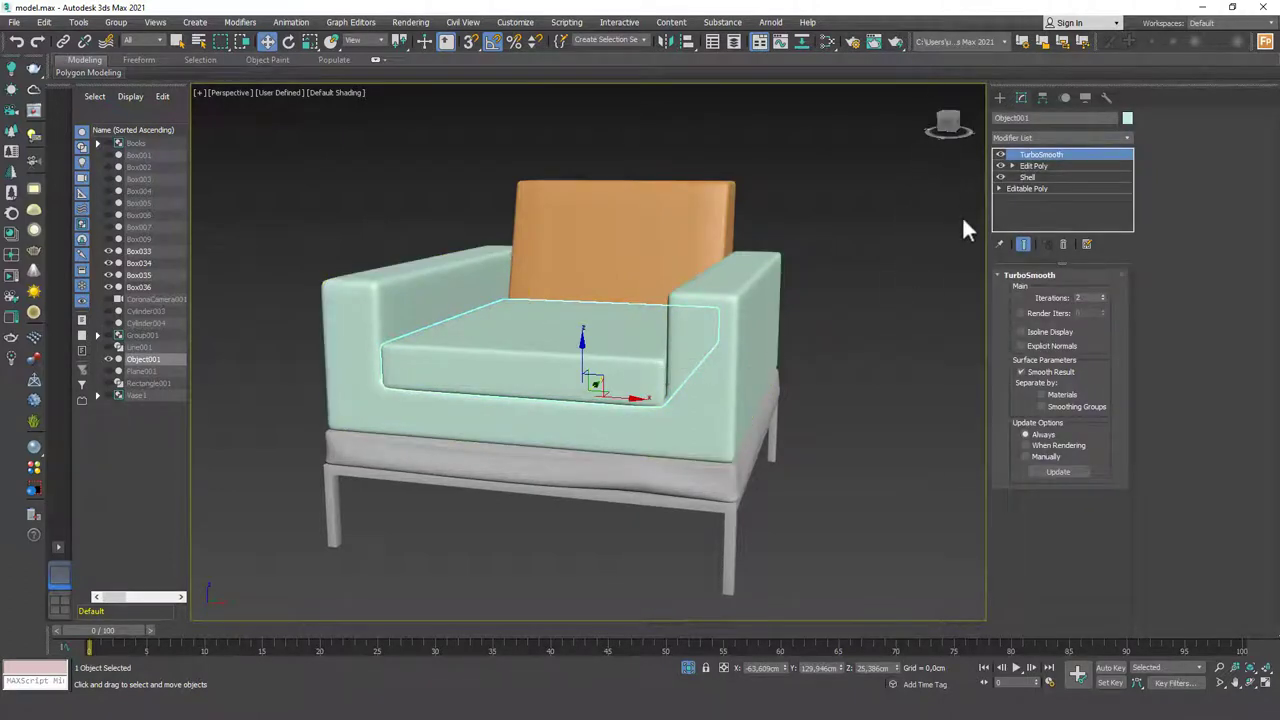
{"action": "left_click", "coordinate": [686, 385]}
{"action": "left_click", "coordinate": [637, 377], "text": "ctrl"}
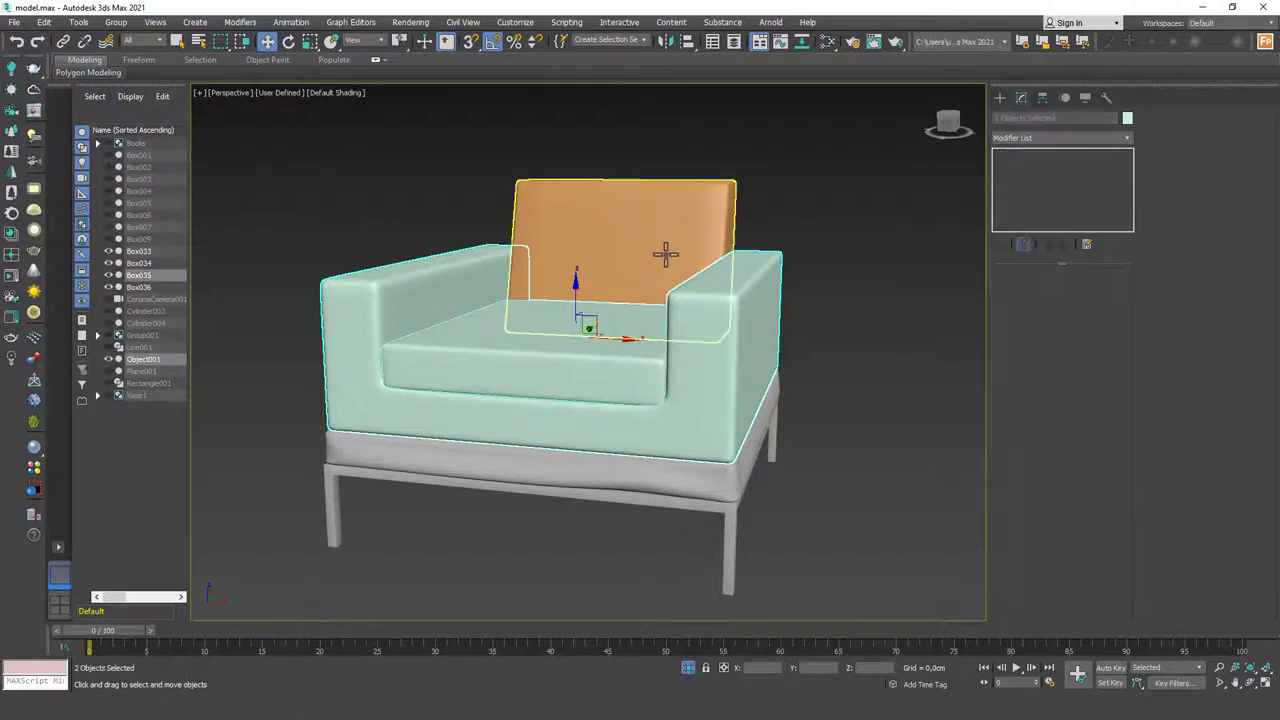
{"action": "left_click", "coordinate": [737, 357]}
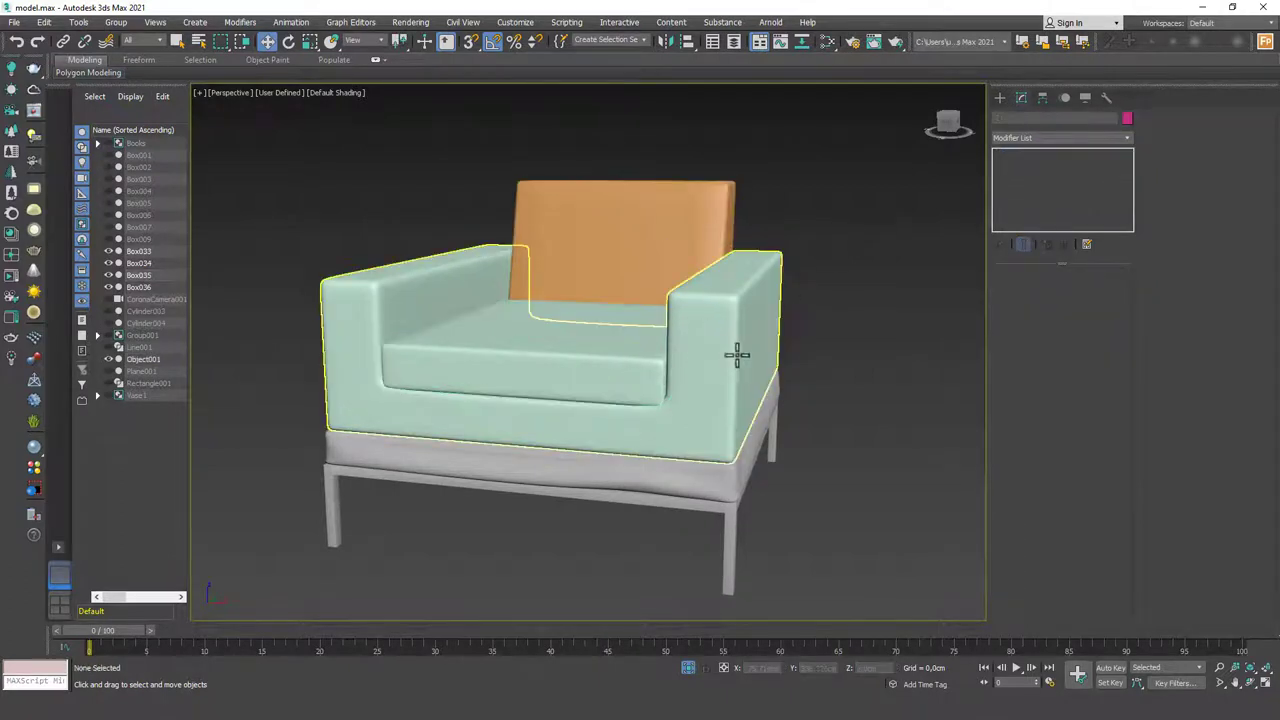
{"action": "left_click", "coordinate": [1050, 137]}
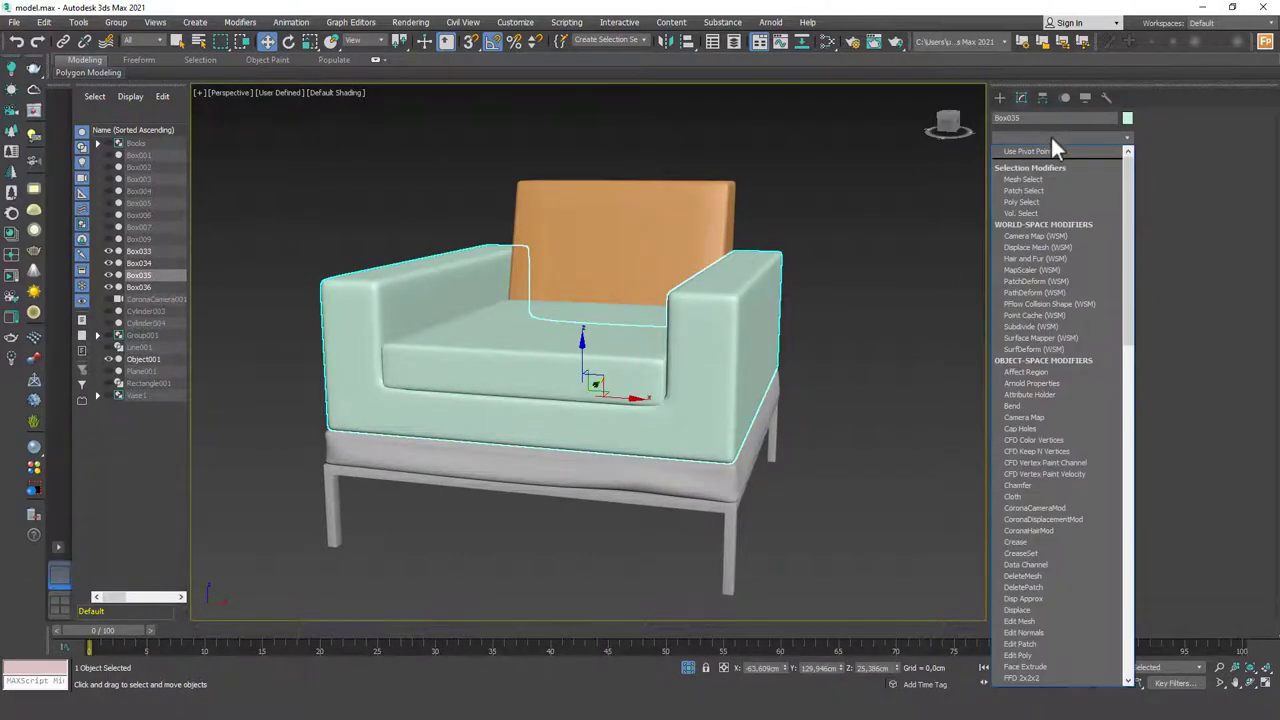
{"action": "type", "text": "cl"}
{"action": "key", "text": "Return"}
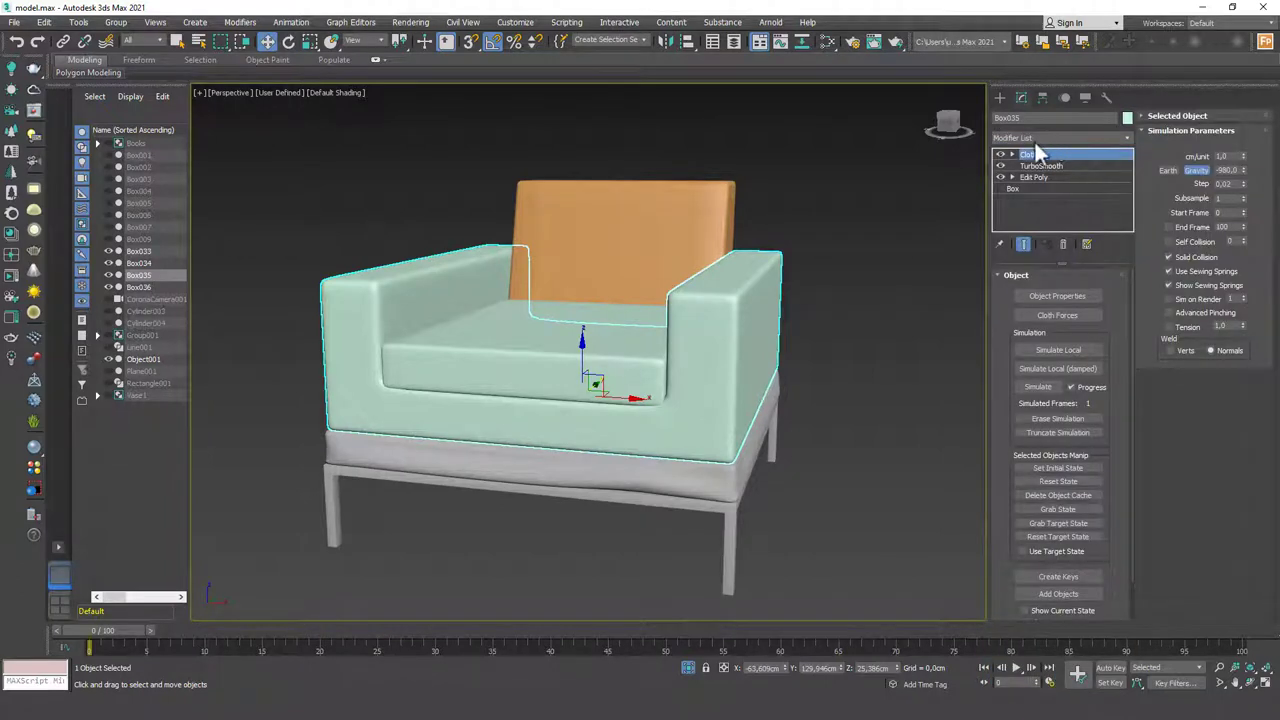
- Define the armchair body as pressurized cloth and run the simulation with gravity at 0.0, stopping it around frame 37
{"action": "left_click", "coordinate": [1064, 295]}
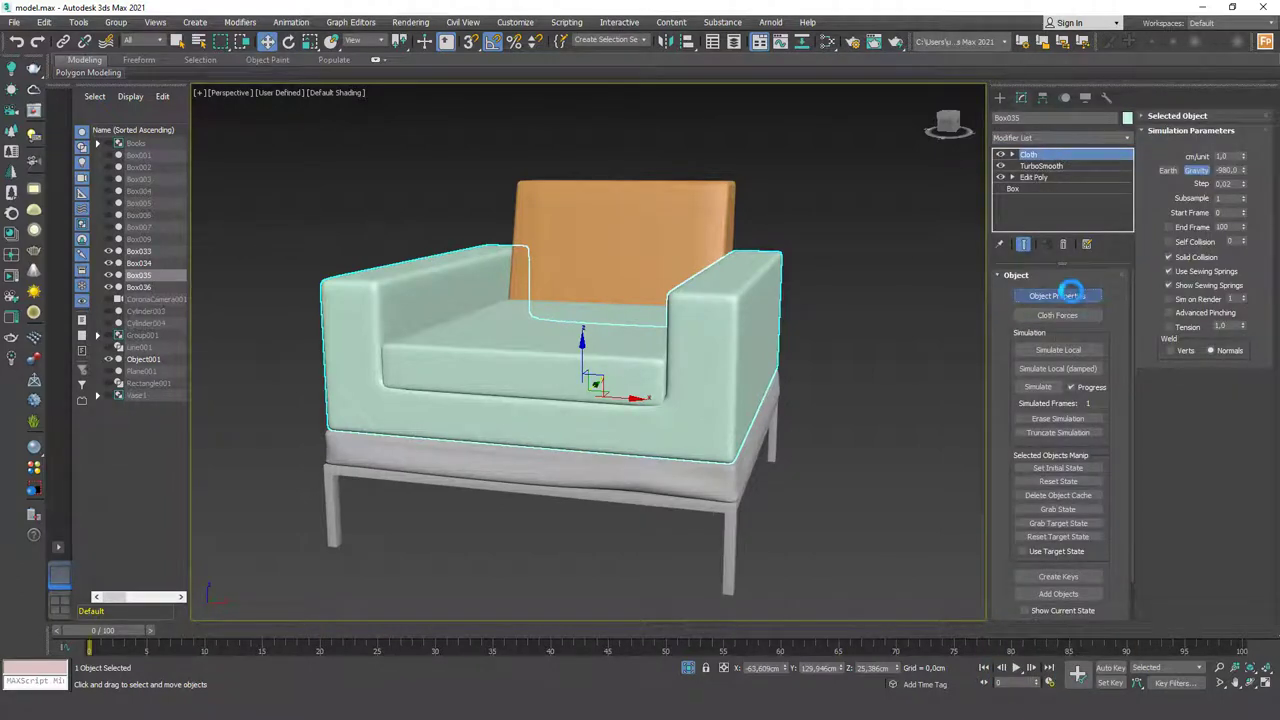
{"action": "left_click", "coordinate": [609, 154]}
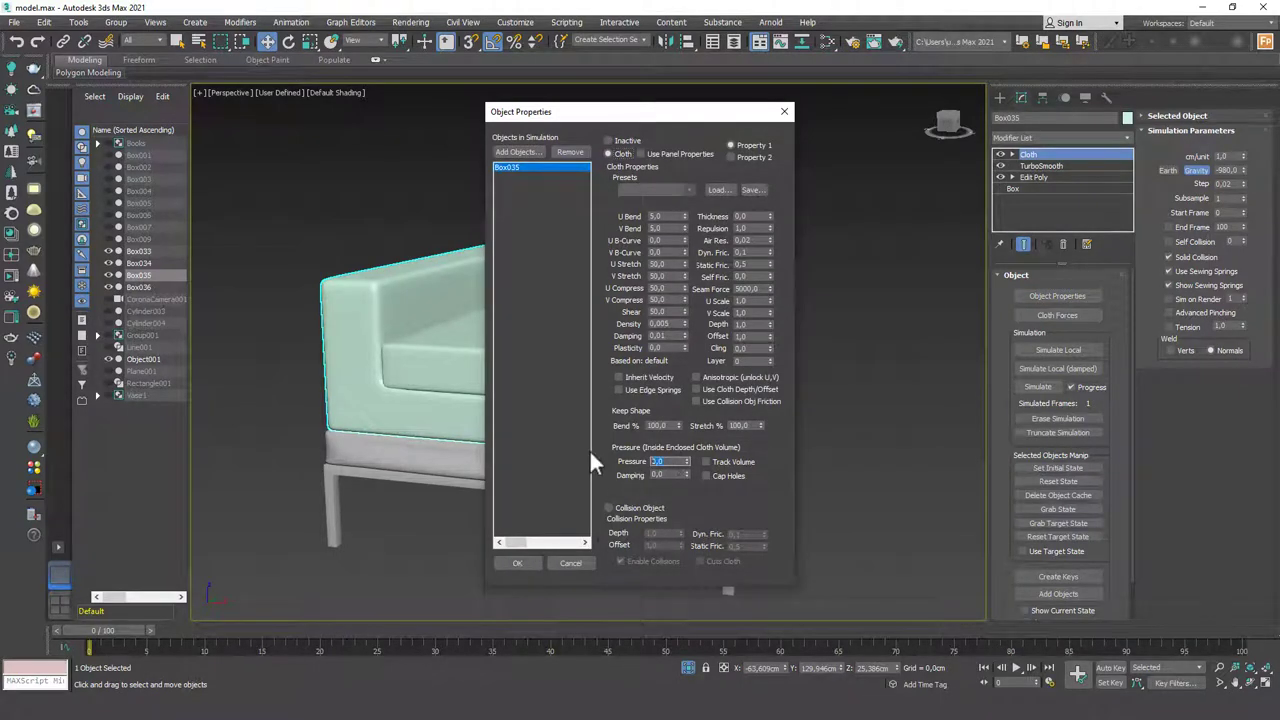
{"action": "left_click", "coordinate": [516, 564]}
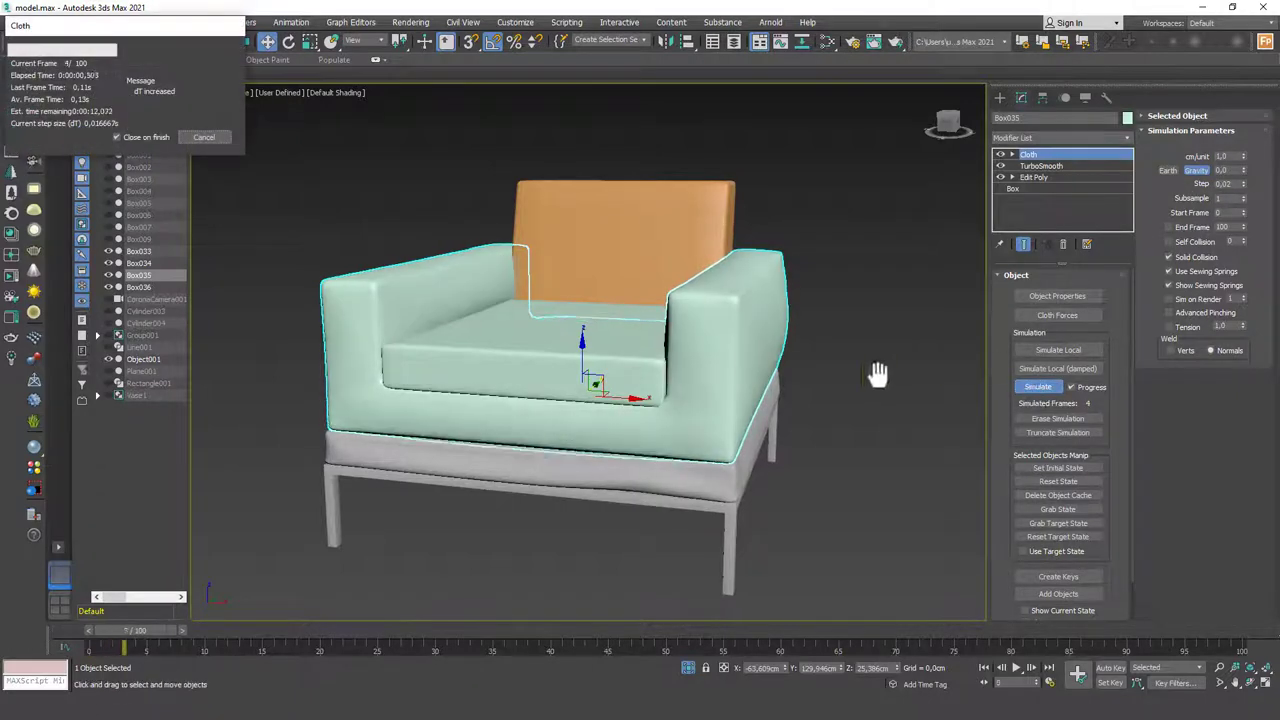
{"action": "left_click", "coordinate": [206, 136]}
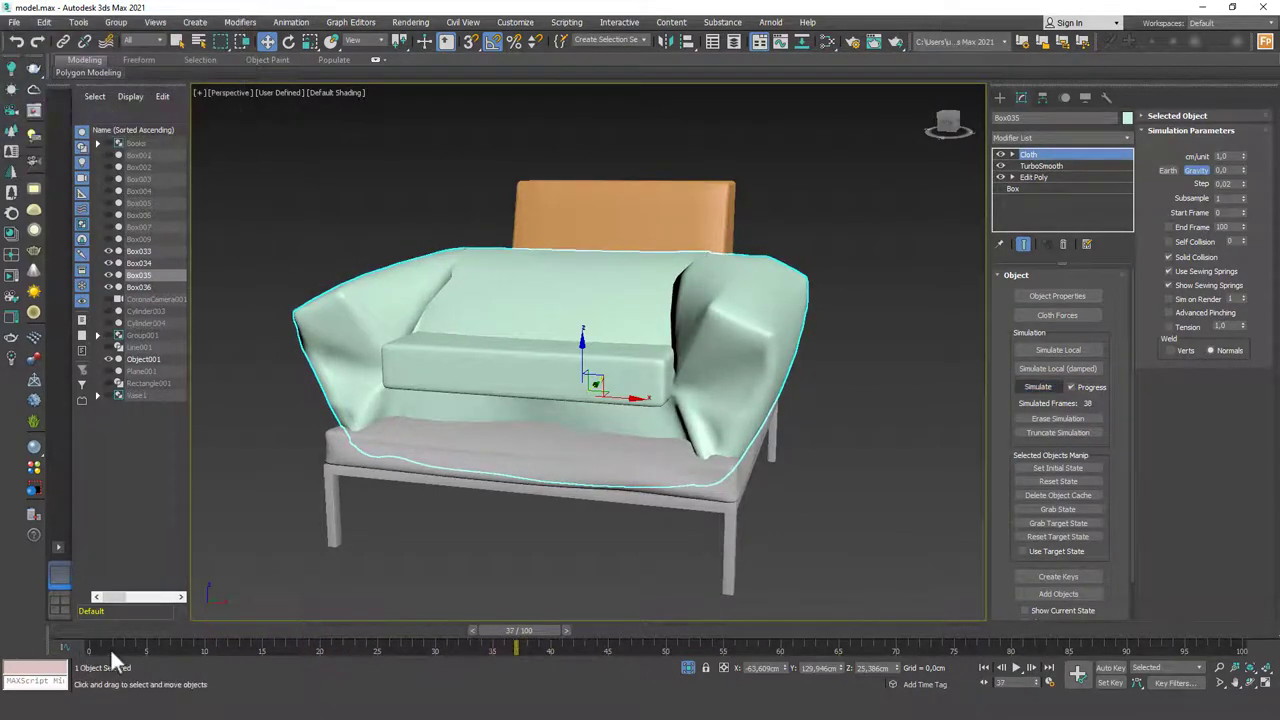
- Set the timeline to frame 2 for a slightly inflated armchair body and check its shape
{"action": "left_click", "coordinate": [87, 631]}
{"action": "left_click", "coordinate": [156, 630]}
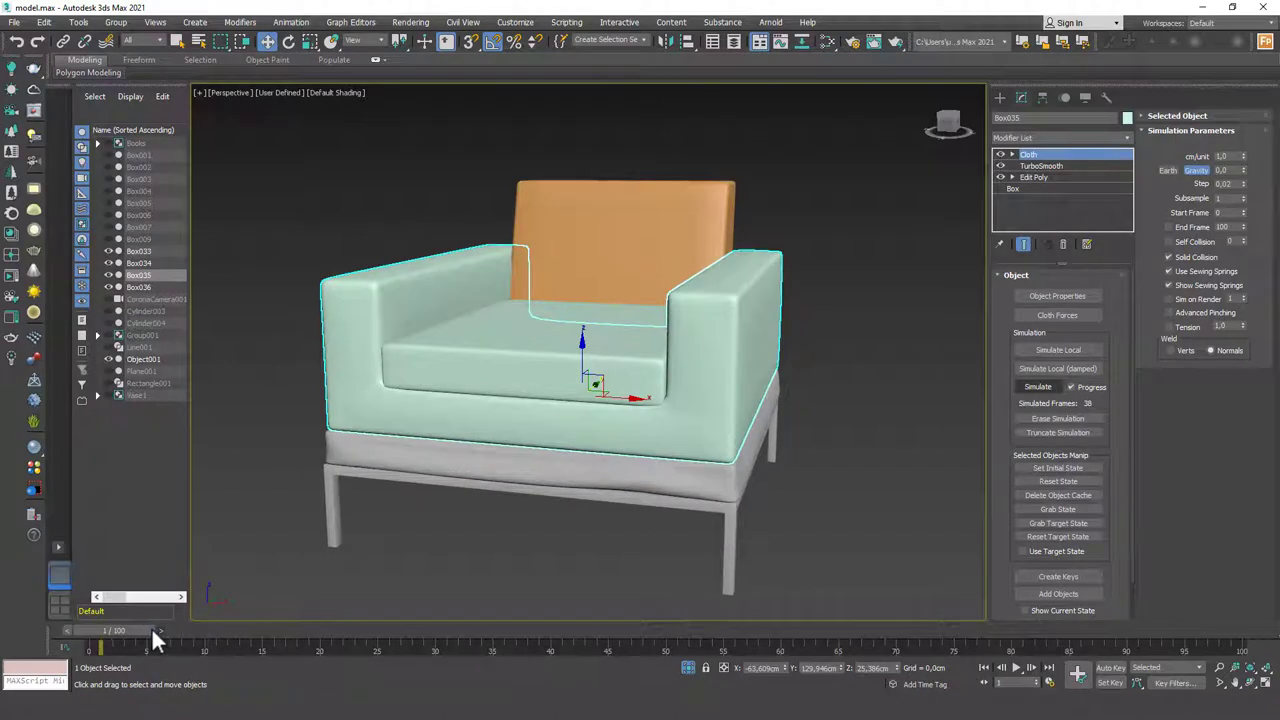
{"action": "left_click", "coordinate": [153, 631]}
{"action": "left_click", "coordinate": [418, 568]}
{"action": "scroll", "coordinate": [602, 468], "scroll_direction": "down", "scroll_amount": 5}
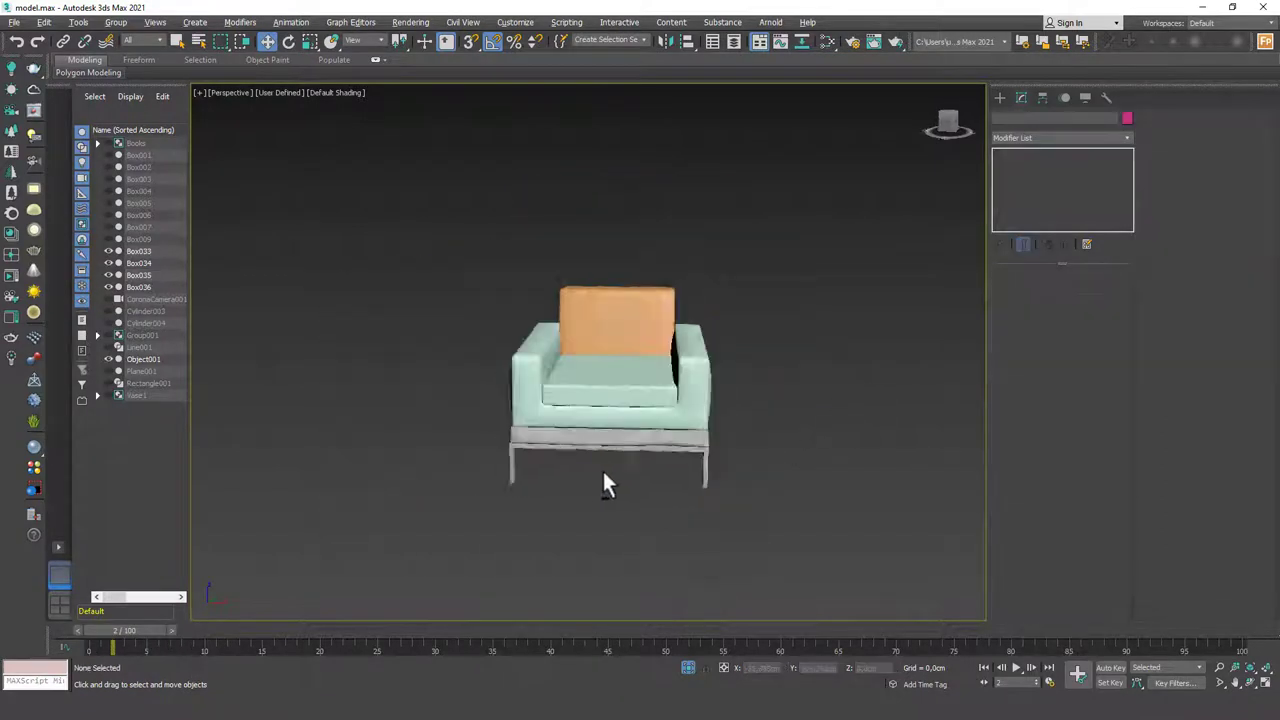
{"action": "middle_click_drag", "start_coordinate": [602, 468], "coordinate": [574, 477], "text": "alt"}
{"action": "scroll", "coordinate": [600, 390], "scroll_direction": "up", "scroll_amount": 5}
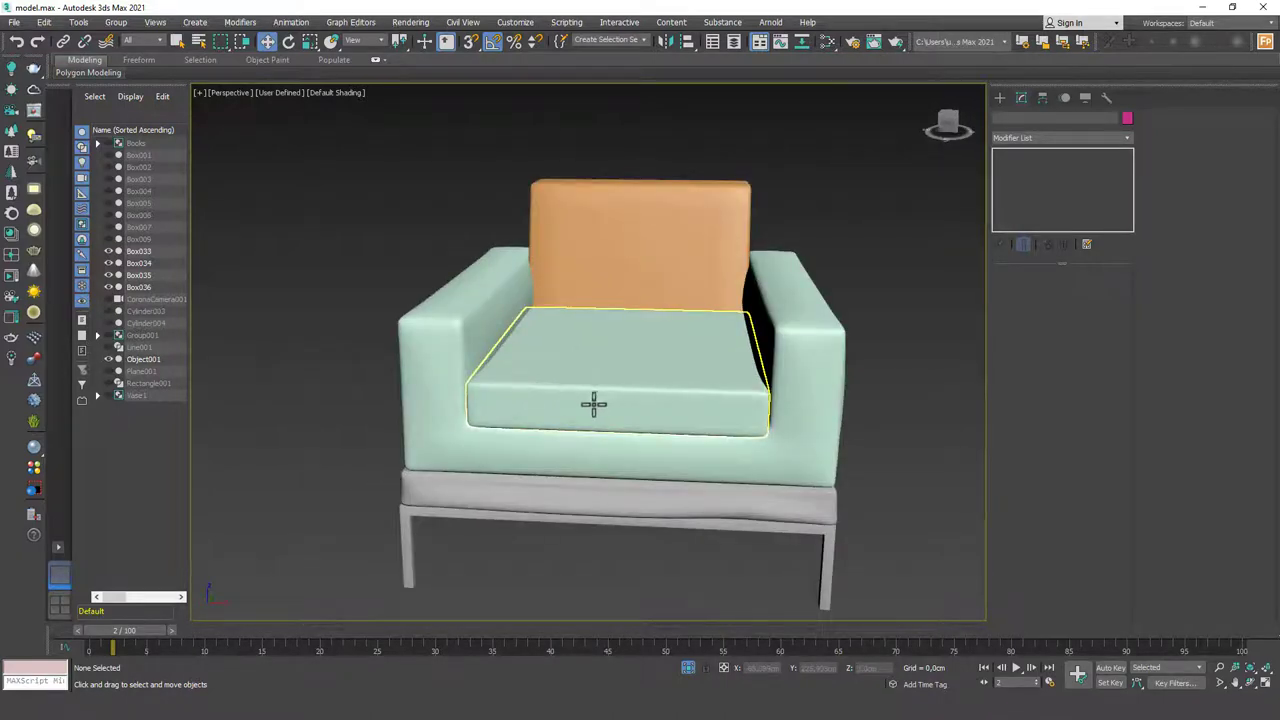
{"action": "middle_click_drag", "start_coordinate": [594, 403], "coordinate": [402, 395], "text": "alt"}
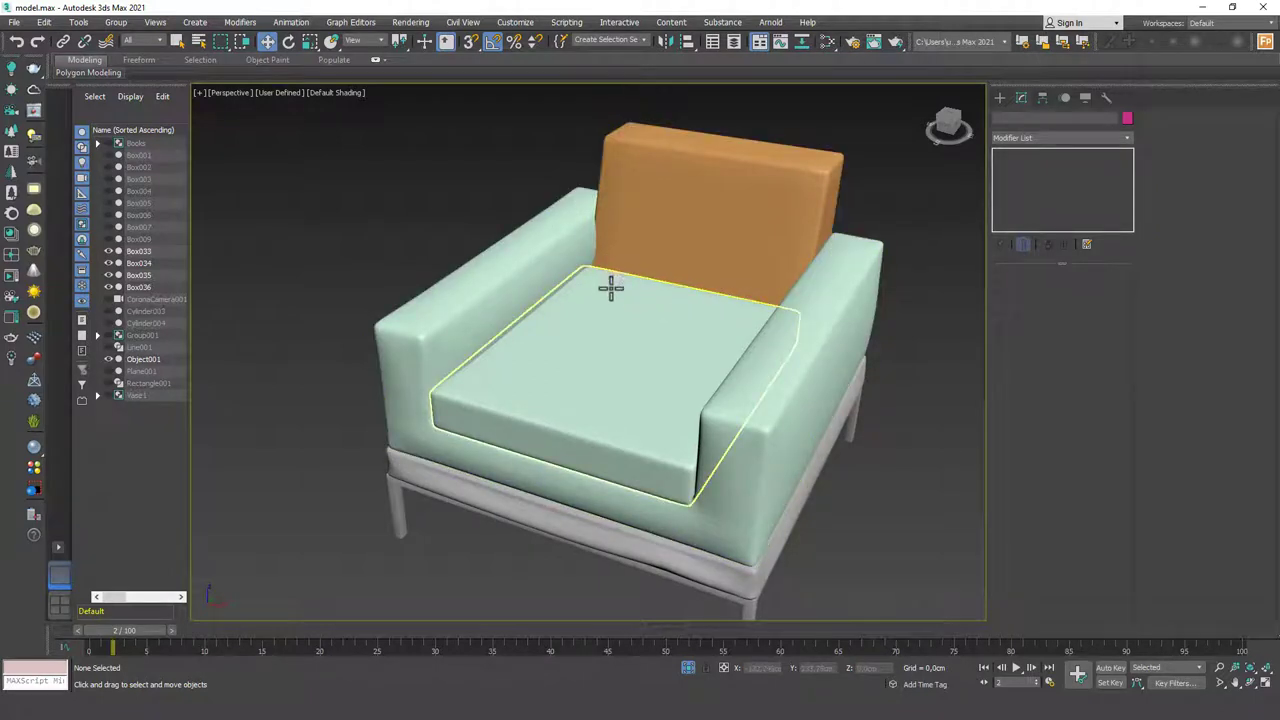
- Select the seat cushion and add a Cloth modifier above its TurboSmooth
{"action": "left_click", "coordinate": [624, 372]}
{"action": "scroll", "coordinate": [592, 390], "scroll_direction": "up", "scroll_amount": 3}
{"action": "scroll", "coordinate": [600, 379], "scroll_direction": "down", "scroll_amount": 4}
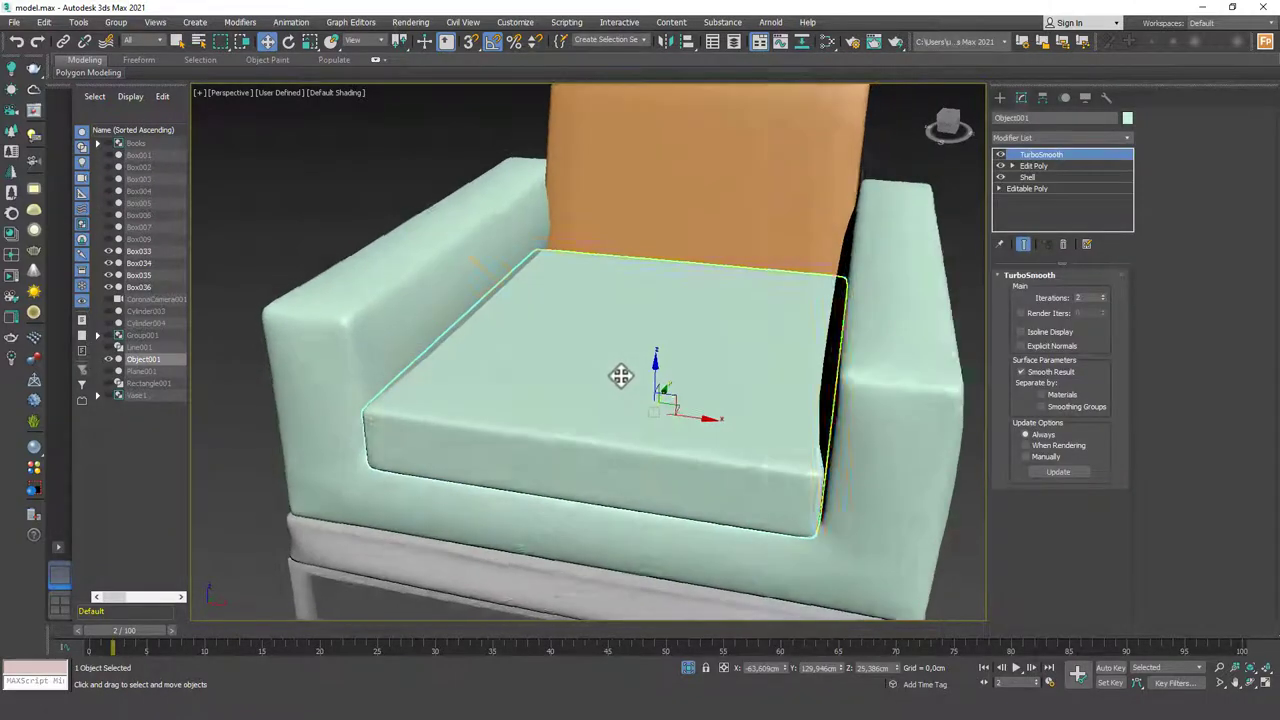
{"action": "left_click", "coordinate": [1040, 138]}
{"action": "type", "text": "cl"}
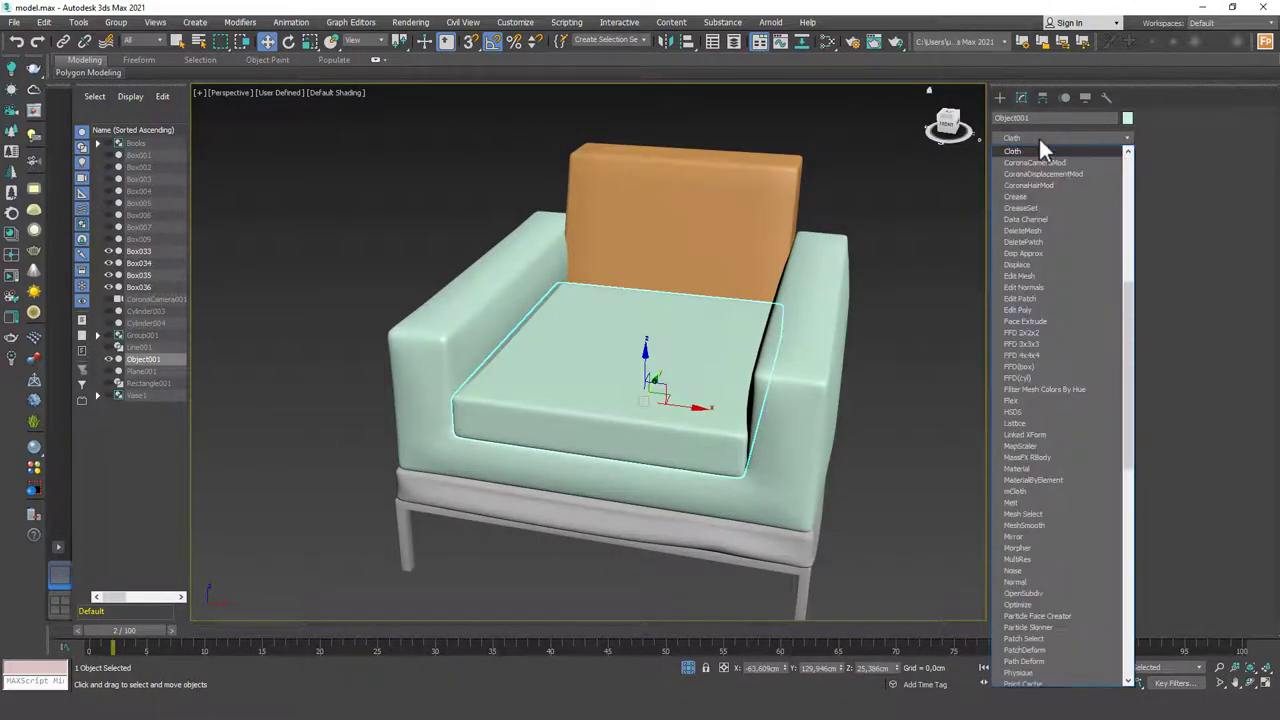
{"action": "key", "text": "Return"}
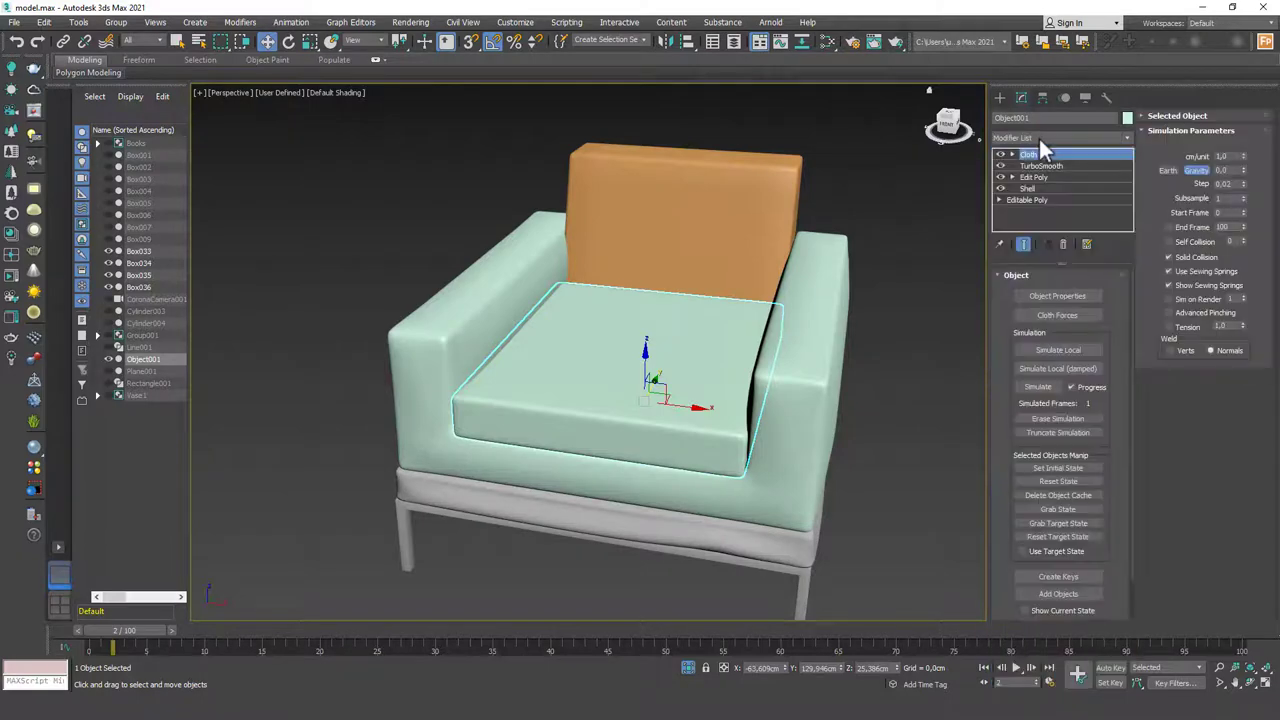
{"action": "left_click", "coordinate": [1045, 295]}
{"action": "left_click", "coordinate": [624, 154]}
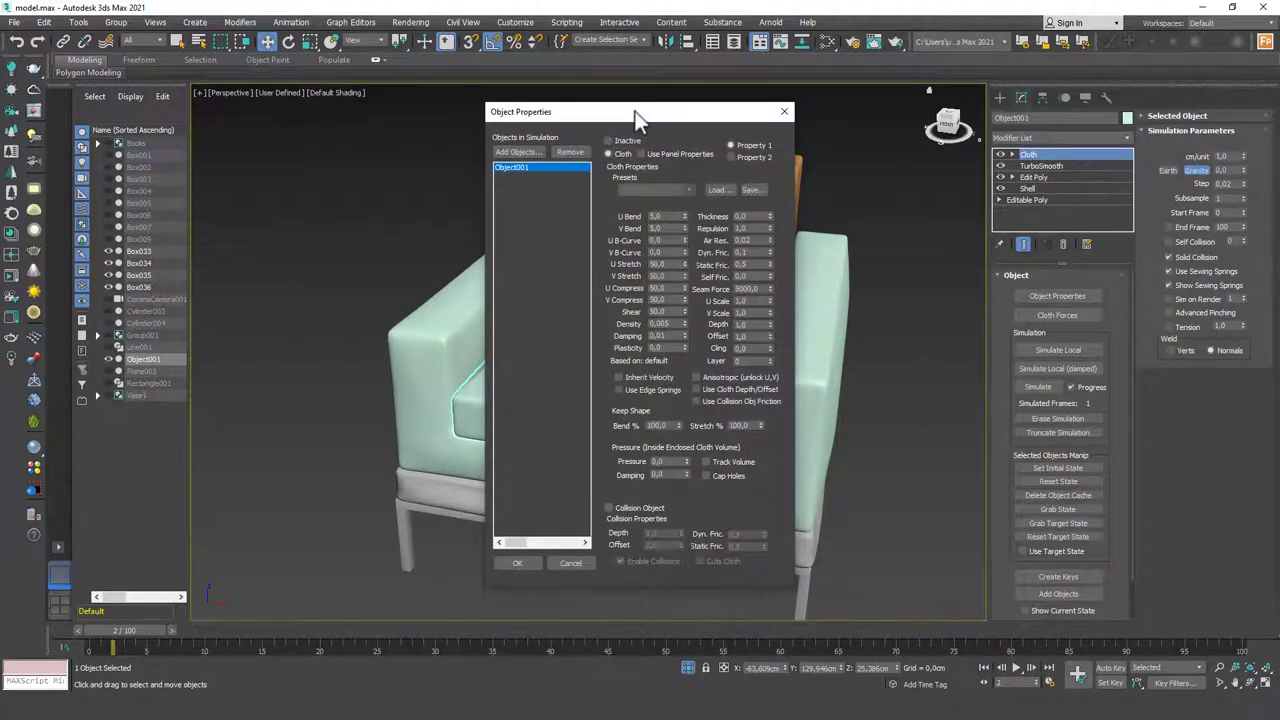
{"action": "left_click_drag", "start_coordinate": [635, 111], "coordinate": [207, 57]}
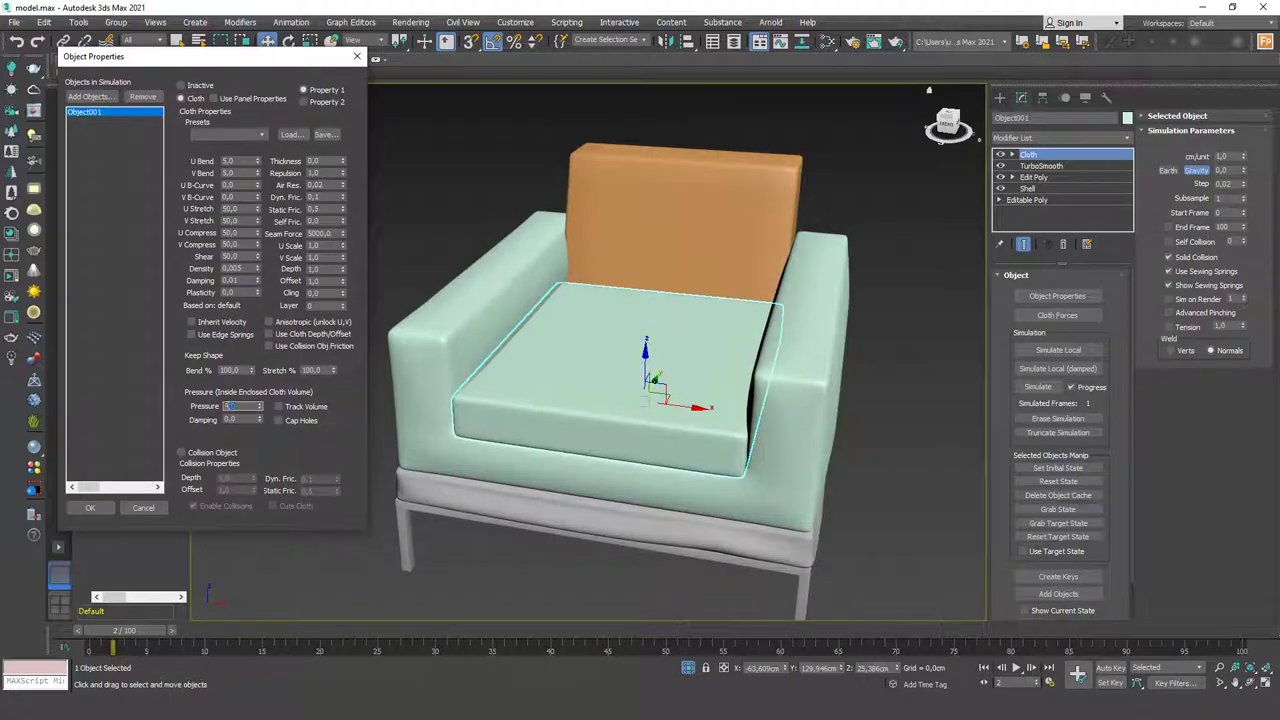
{"action": "left_click", "coordinate": [96, 95]}
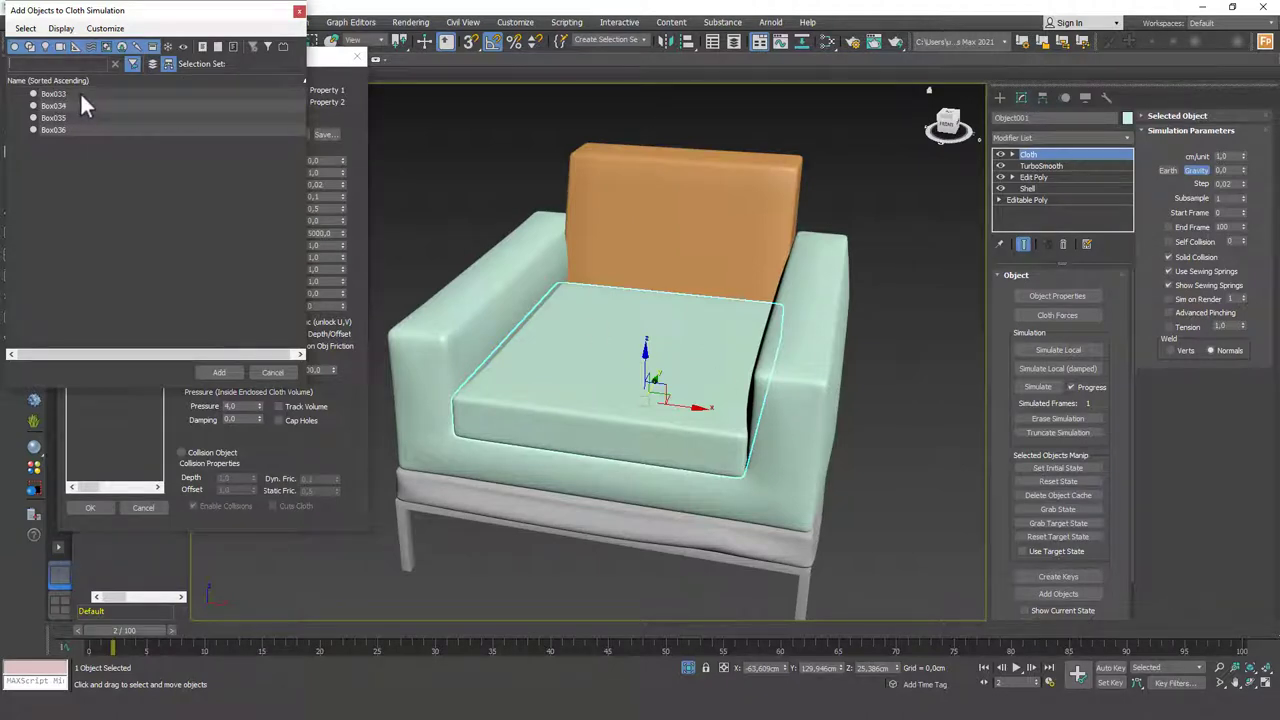
{"action": "left_click", "coordinate": [290, 370]}
{"action": "left_click", "coordinate": [143, 508]}
- Rename the armchair body as ArmchairBody
{"action": "left_click", "coordinate": [795, 450]}
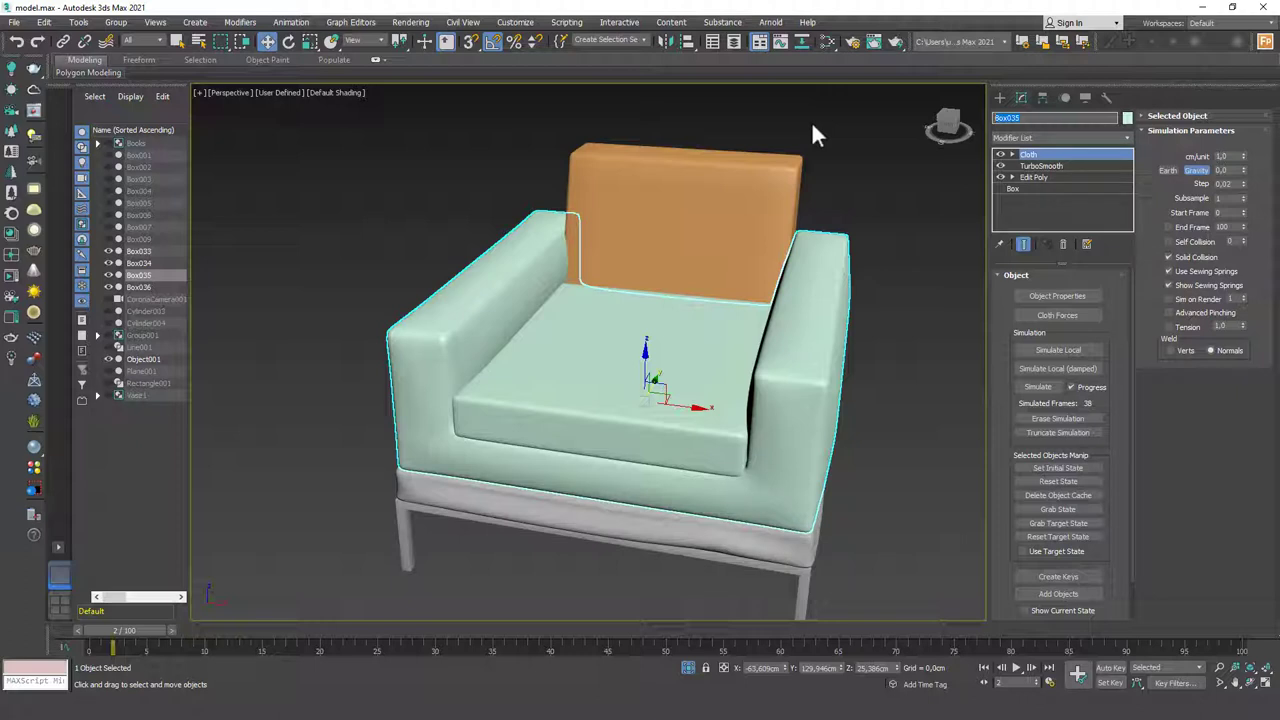
{"action": "type", "text": "ArmchairBody"}
{"action": "key", "text": "Return"}
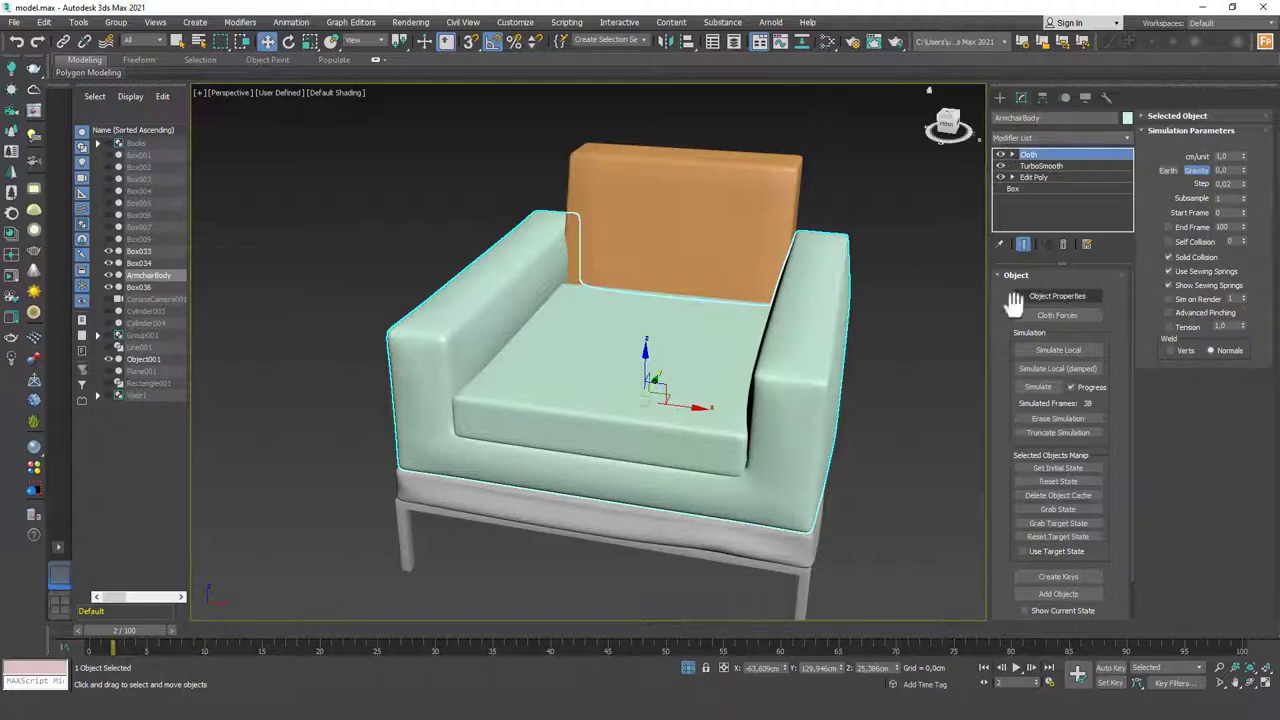
- Add ArmchairBody to the seat cushion's cloth simulation and define it as a collision object
{"action": "left_click", "coordinate": [654, 406]}
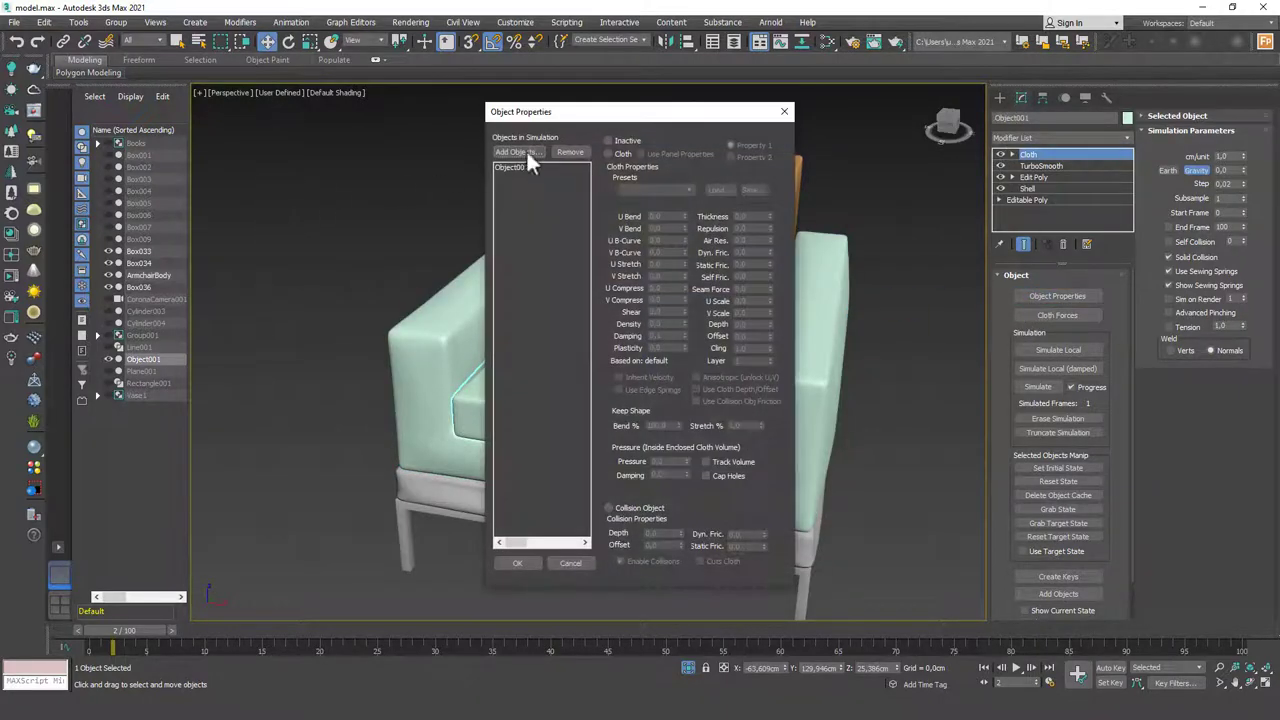
{"action": "left_click", "coordinate": [534, 152]}
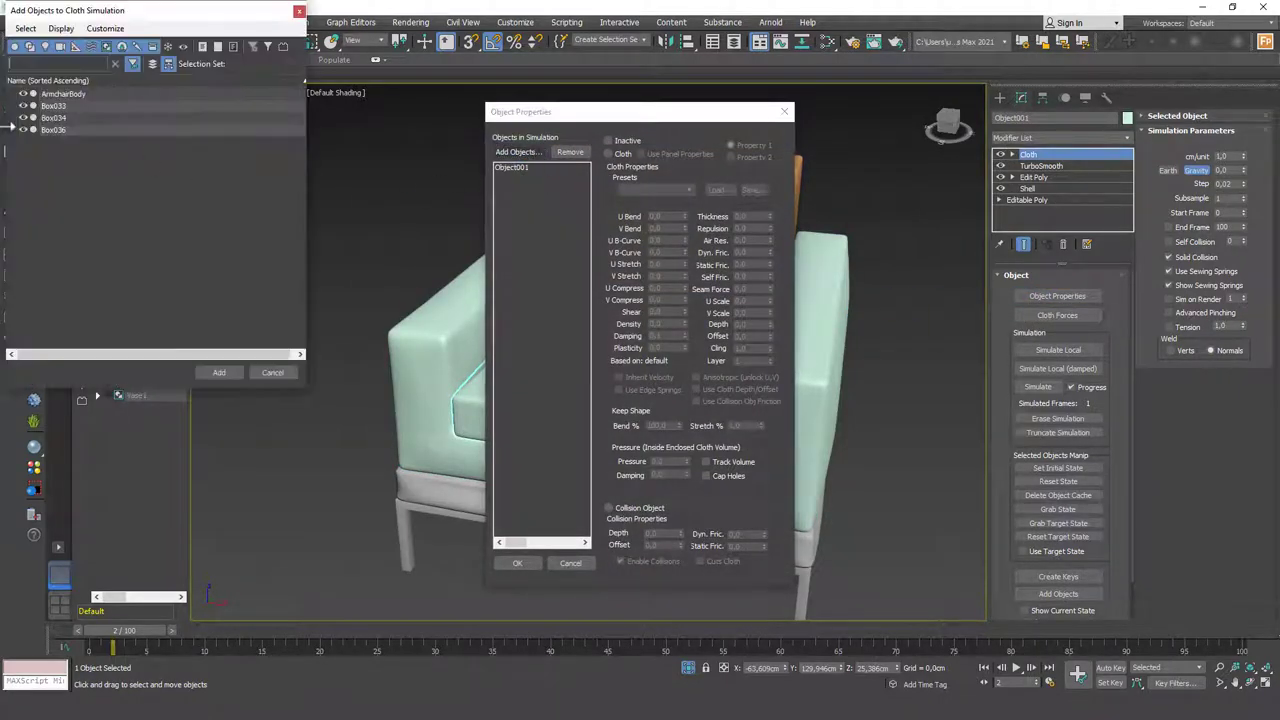
{"action": "left_click", "coordinate": [66, 93]}
{"action": "double_click", "coordinate": [68, 94]}
{"action": "left_click_drag", "start_coordinate": [657, 109], "coordinate": [233, 84]}
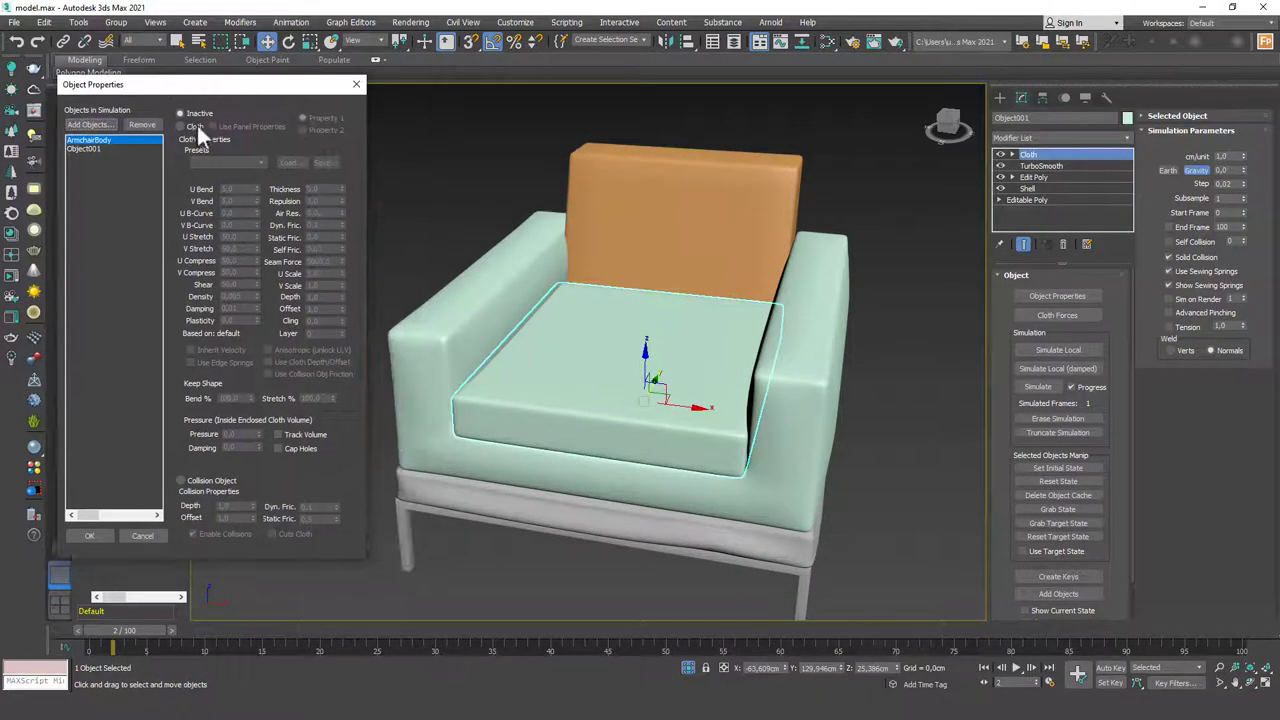
{"action": "left_click", "coordinate": [196, 480]}
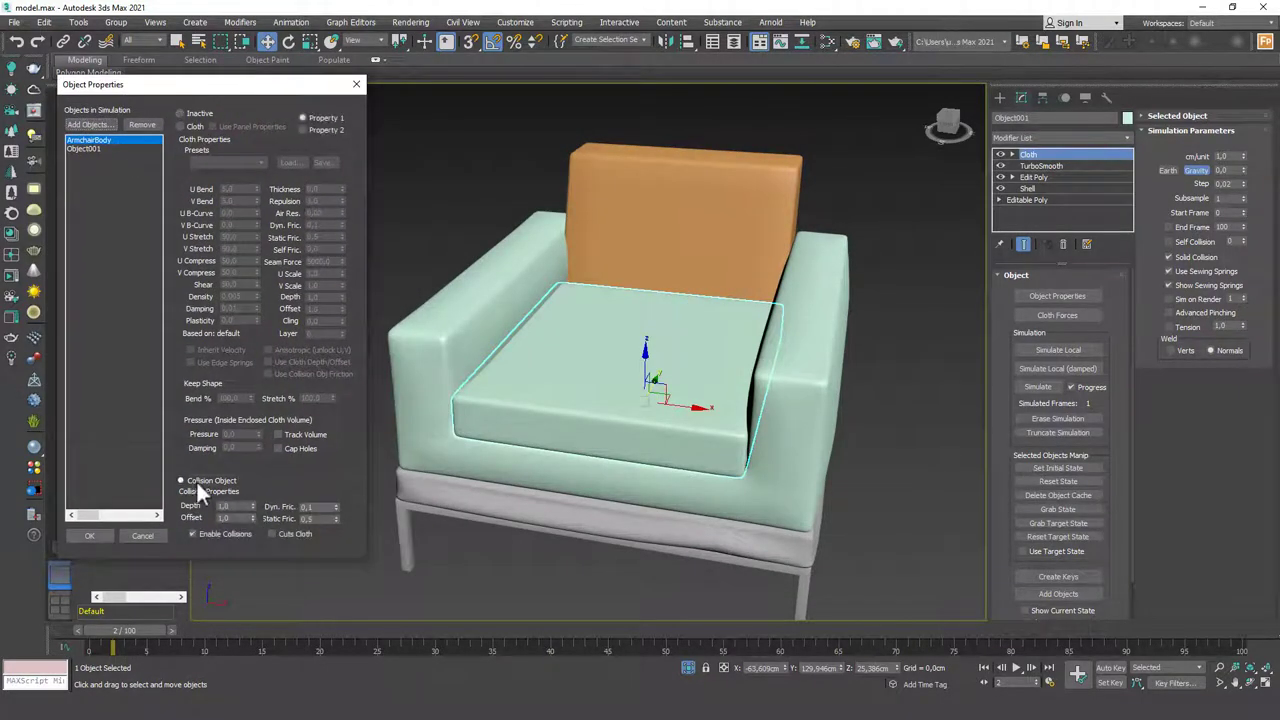
- Define the seat cushion as cloth with a pressure of 4.0 and set the simulation's gravity to -980.0
{"action": "left_click", "coordinate": [83, 148]}
{"action": "left_click", "coordinate": [181, 127]}
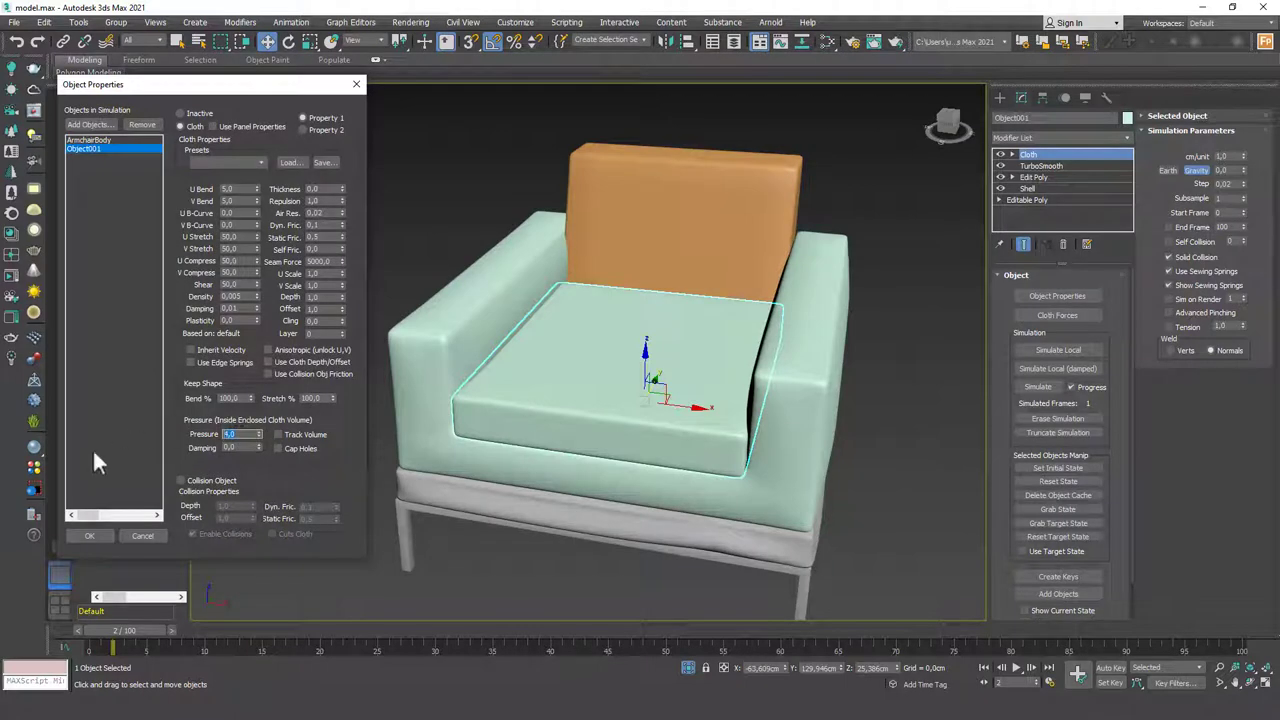
{"action": "left_click", "coordinate": [85, 536]}
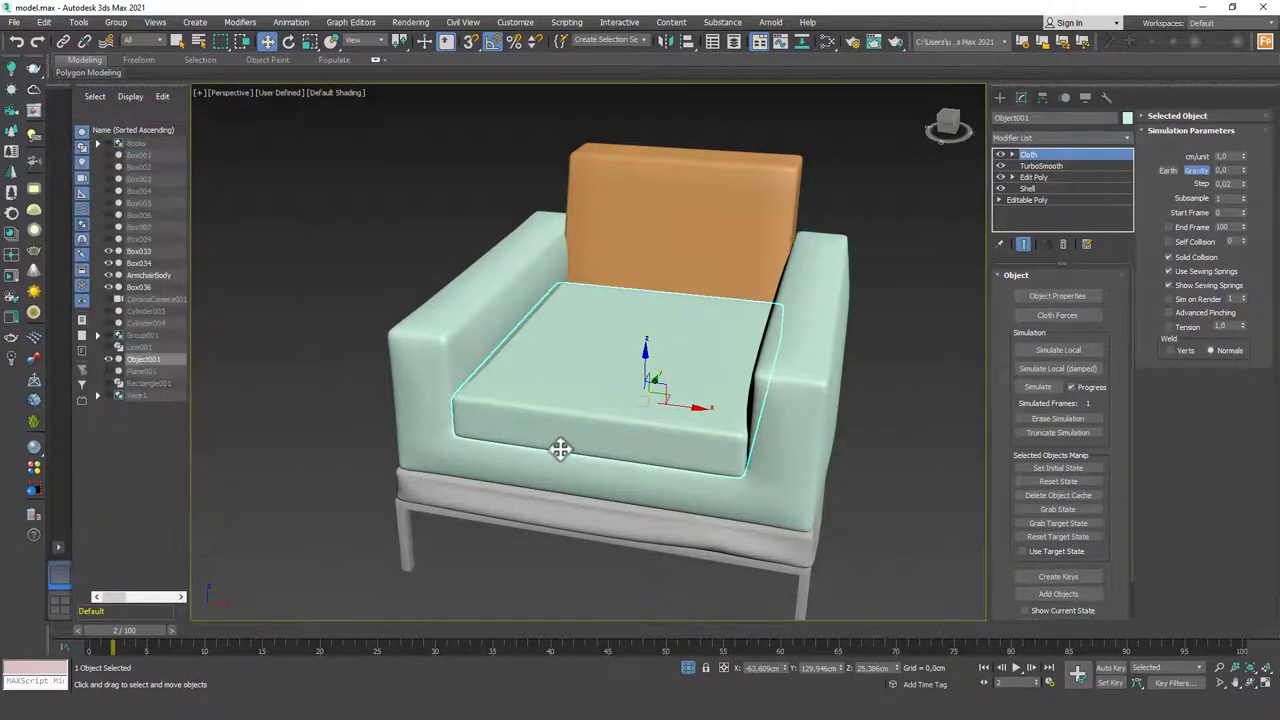
{"action": "left_click", "coordinate": [1196, 170]}
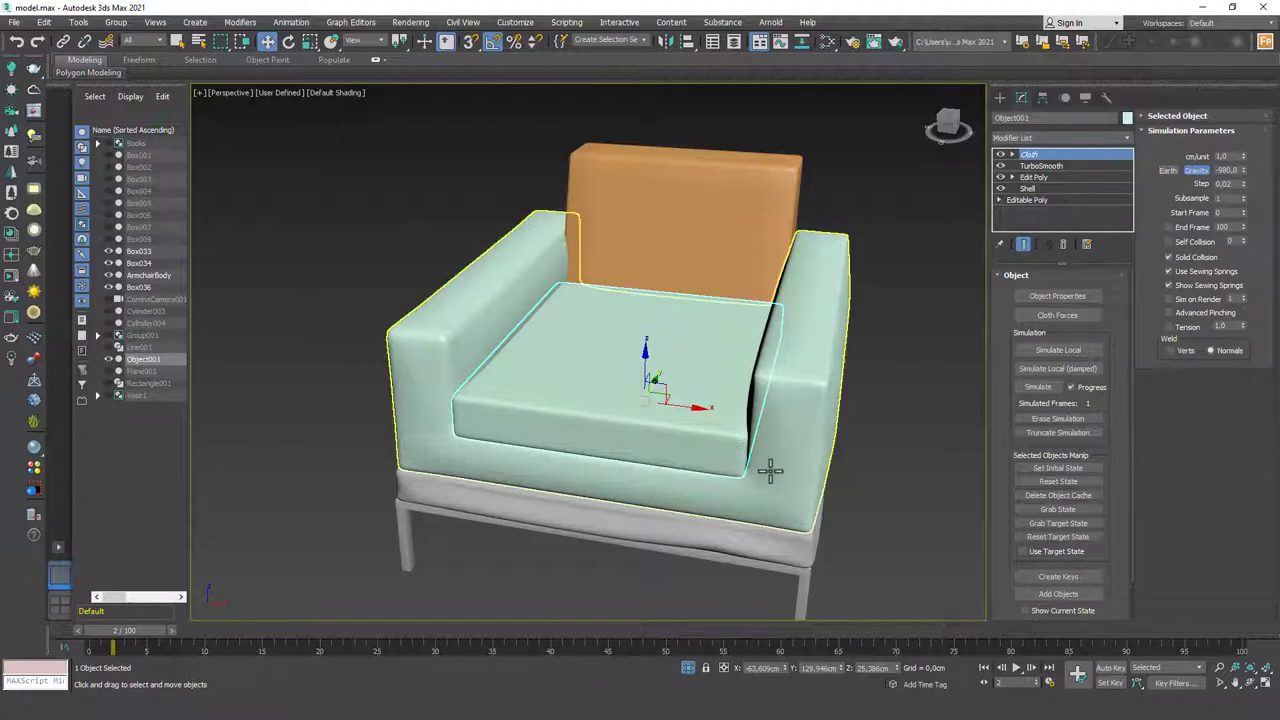
- Test the seat cushion's cloth simulation up to frame 11, then erase it and return the timeline to frame 2
{"action": "scroll", "coordinate": [766, 466], "scroll_direction": "up", "scroll_amount": 3}
{"action": "middle_click_drag", "start_coordinate": [718, 466], "coordinate": [742, 389], "text": "alt"}
{"action": "scroll", "coordinate": [742, 389], "scroll_direction": "down", "scroll_amount": 3}
{"action": "left_click", "coordinate": [1040, 388]}
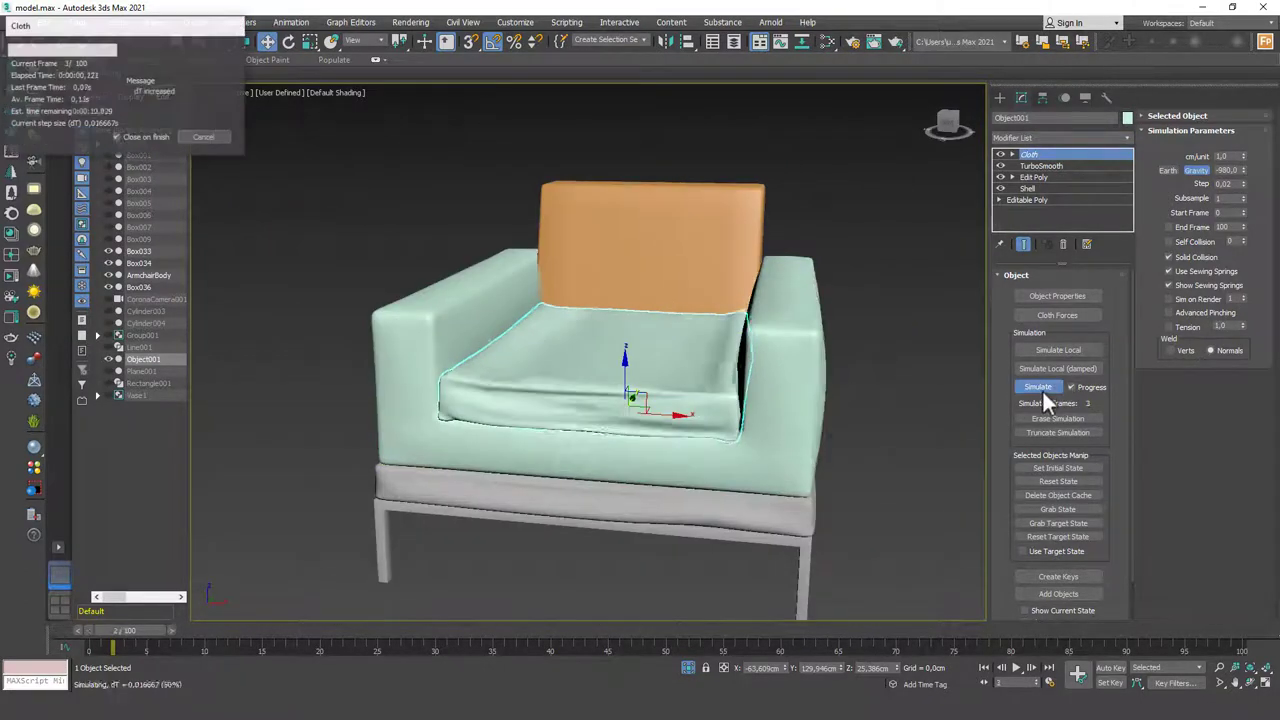
{"action": "left_click", "coordinate": [204, 137]}
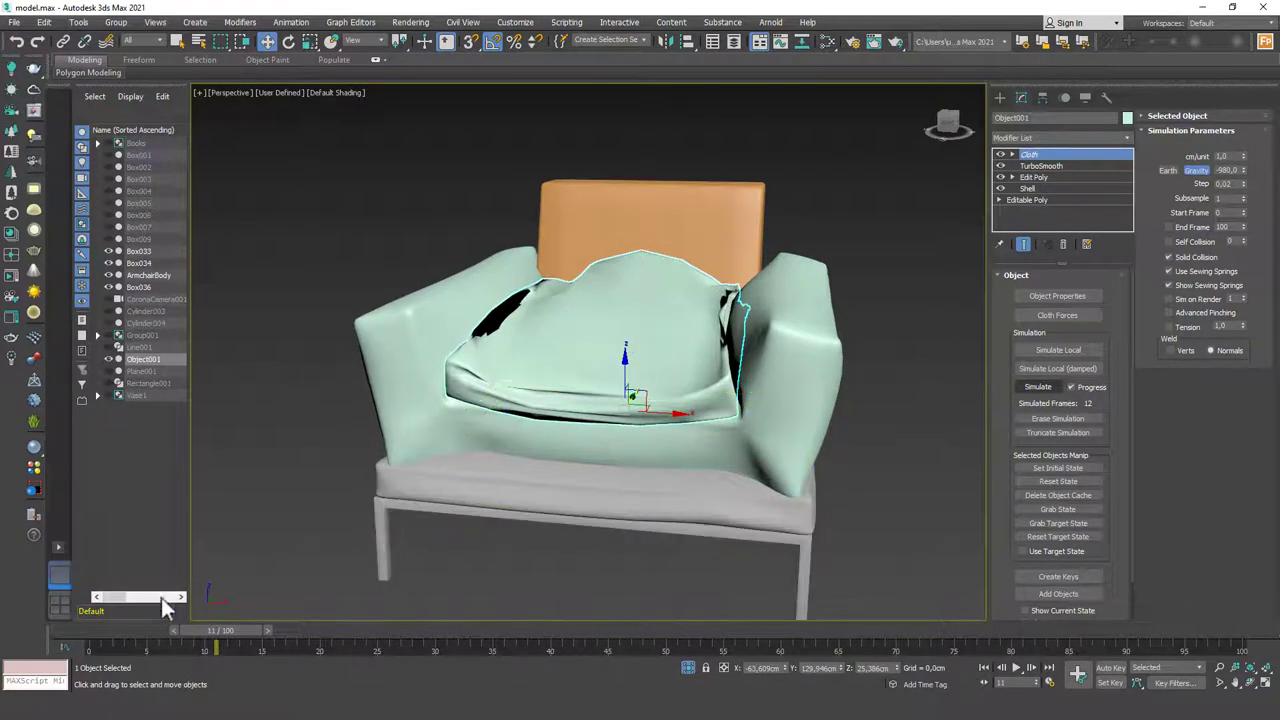
{"action": "left_click", "coordinate": [1062, 418]}
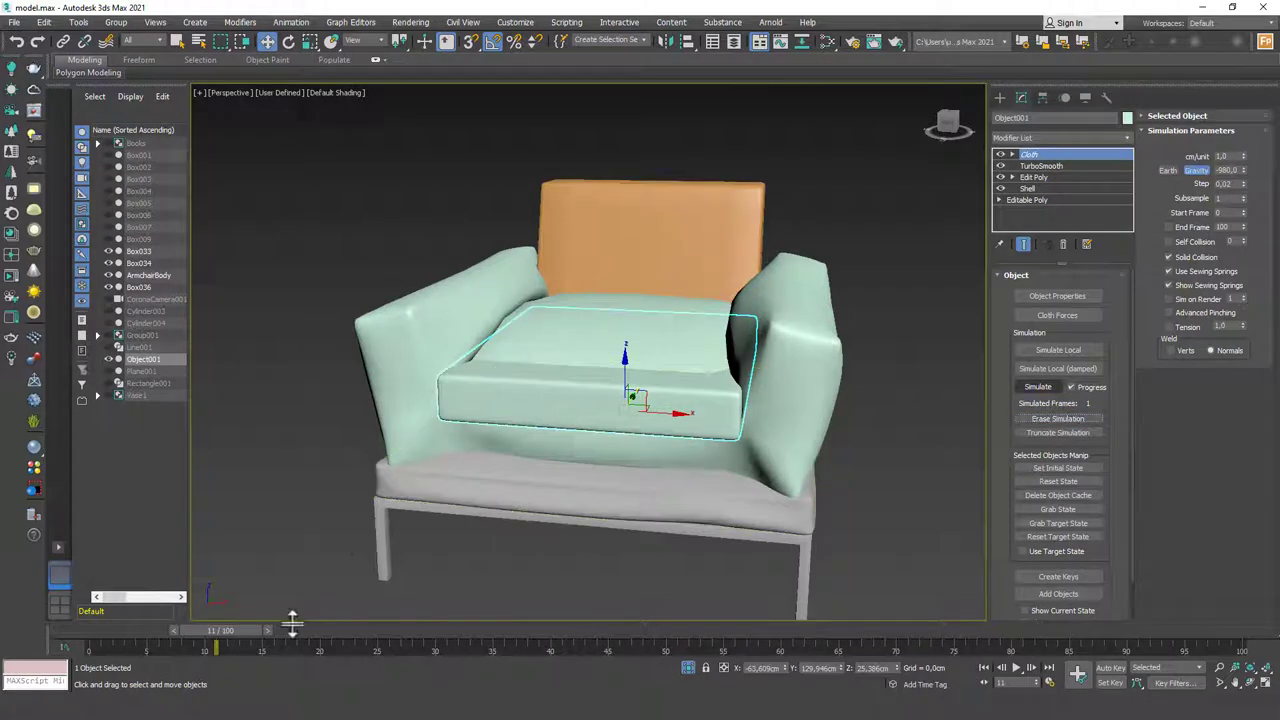
{"action": "left_click_drag", "start_coordinate": [242, 632], "coordinate": [144, 632]}
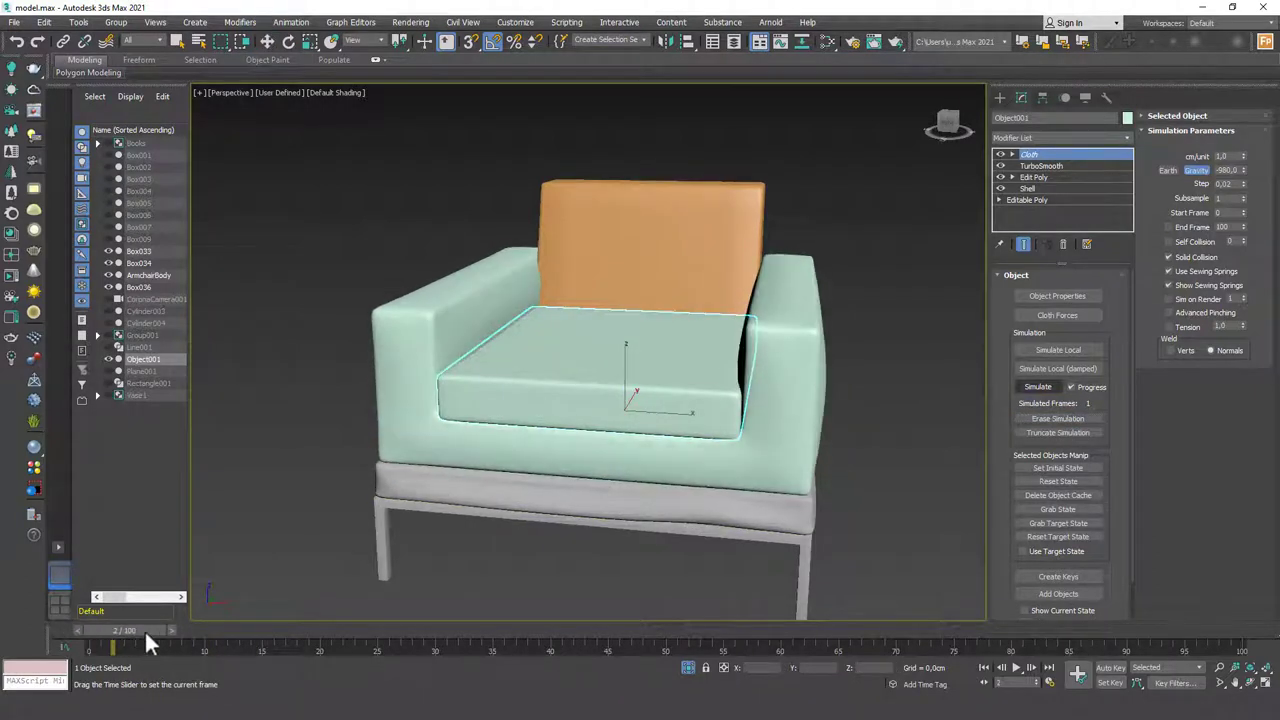
- Convert ArmchairBody with its stacked modifiers to an Editable Poly
{"action": "left_click", "coordinate": [766, 330]}
{"action": "right_click", "coordinate": [760, 300]}
{"action": "mouse_move", "coordinate": [800, 442]}
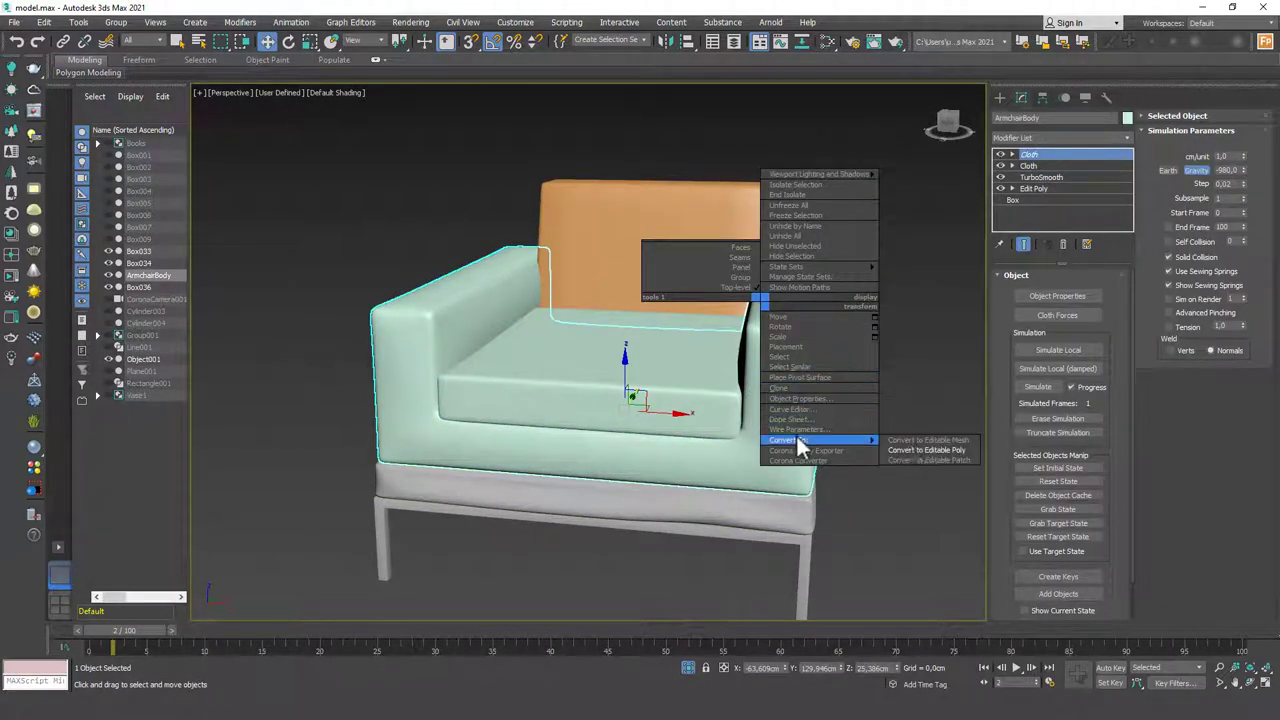
{"action": "left_click", "coordinate": [916, 449]}
- Simulate the seat cushion's cloth again with the converted armchair body, stop it at frame 11 and erase the result
{"action": "left_click", "coordinate": [670, 375]}
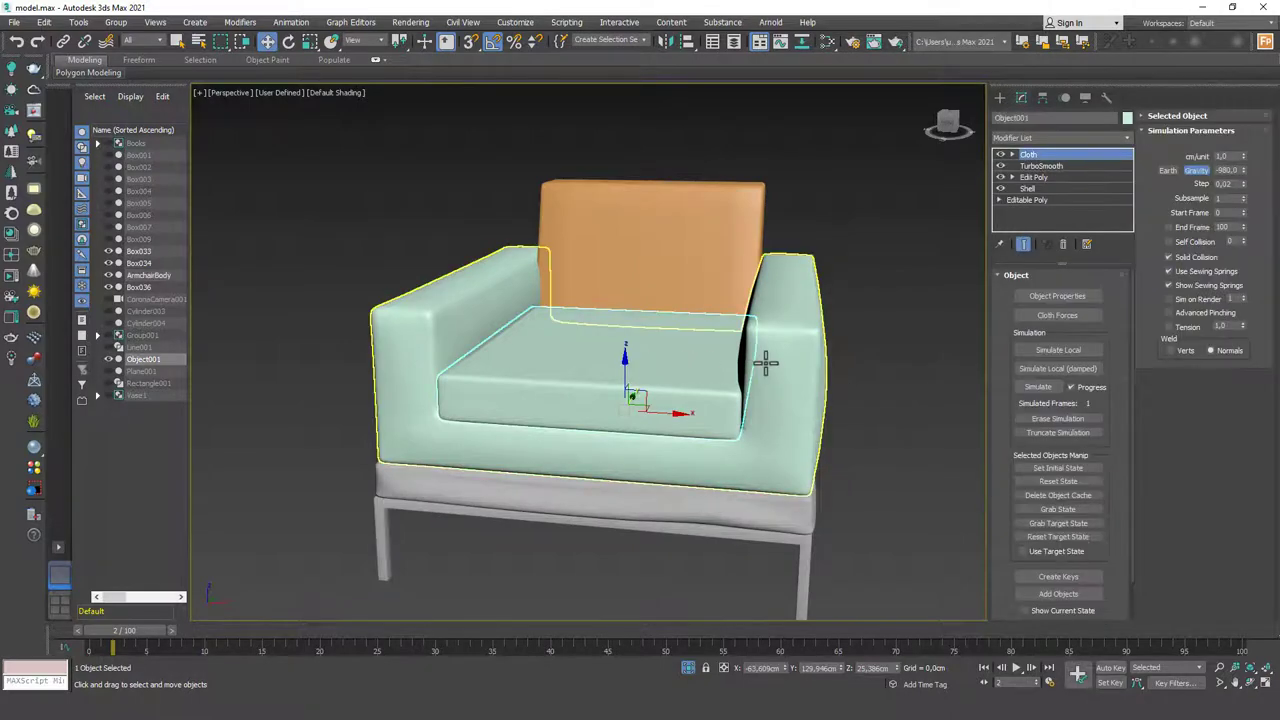
{"action": "left_click", "coordinate": [1058, 350]}
{"action": "left_click", "coordinate": [1030, 390]}
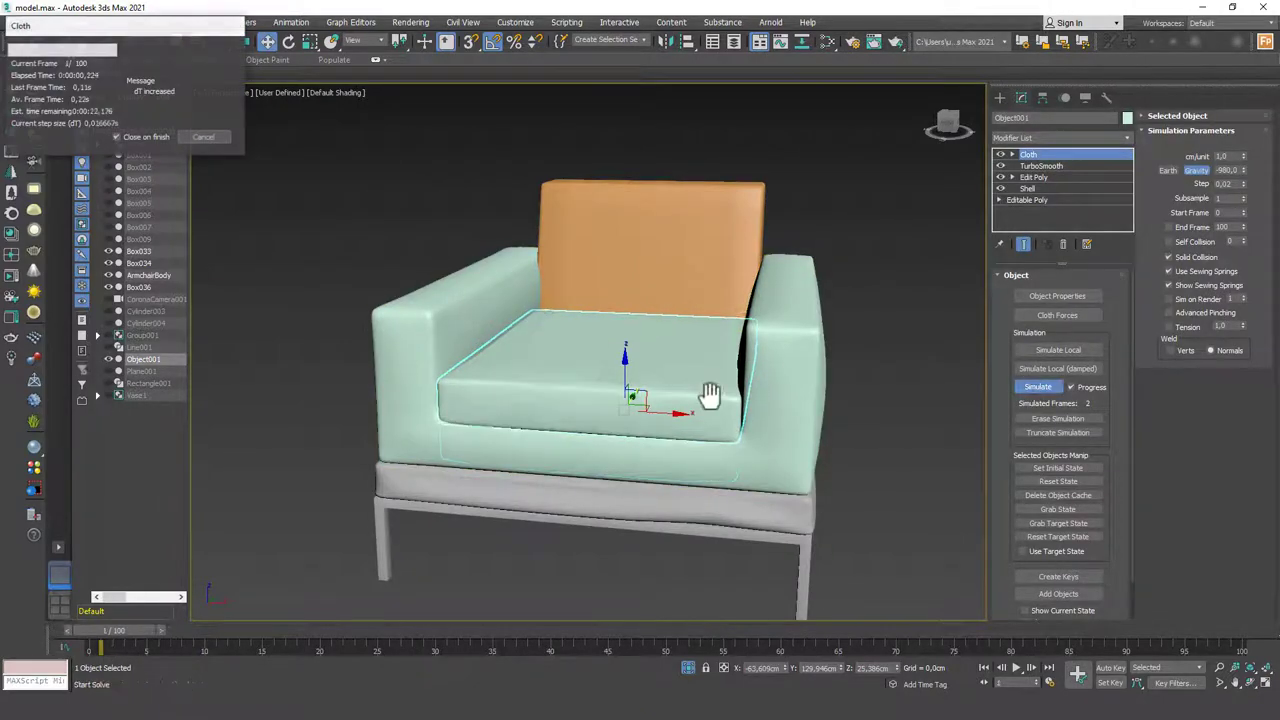
{"action": "left_click", "coordinate": [185, 137]}
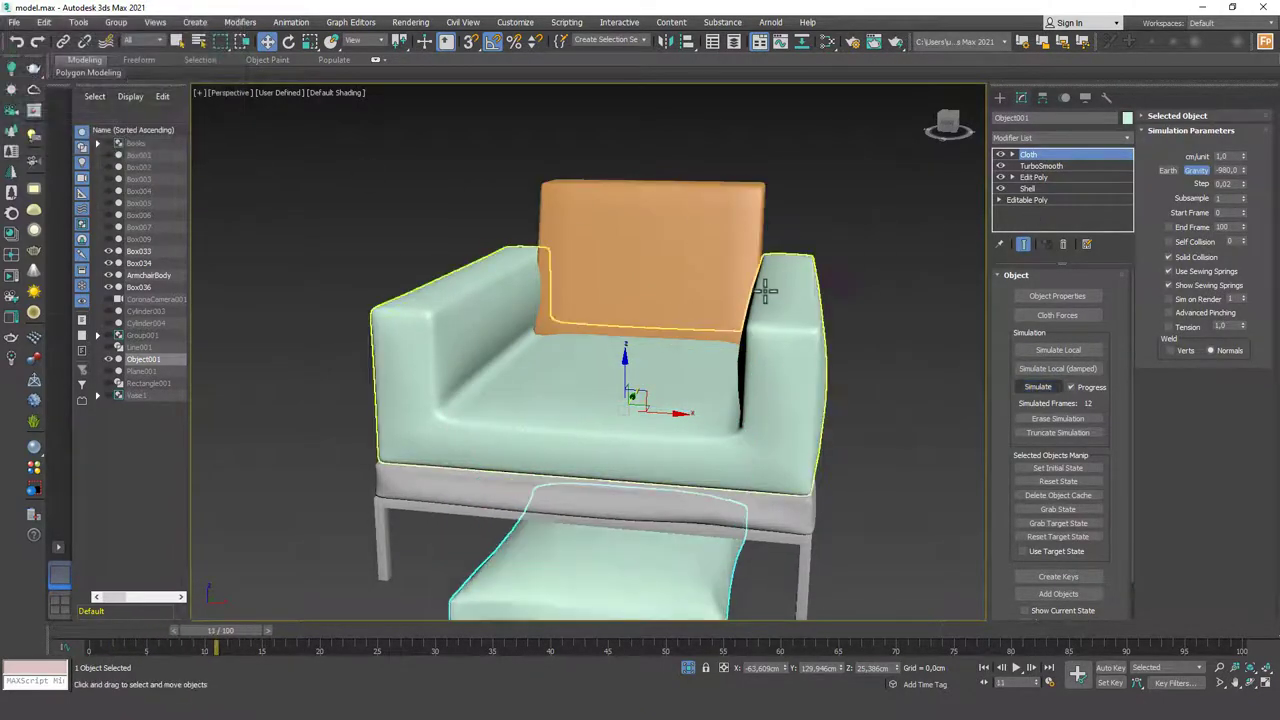
{"action": "middle_click_drag", "start_coordinate": [766, 289], "coordinate": [752, 297]}
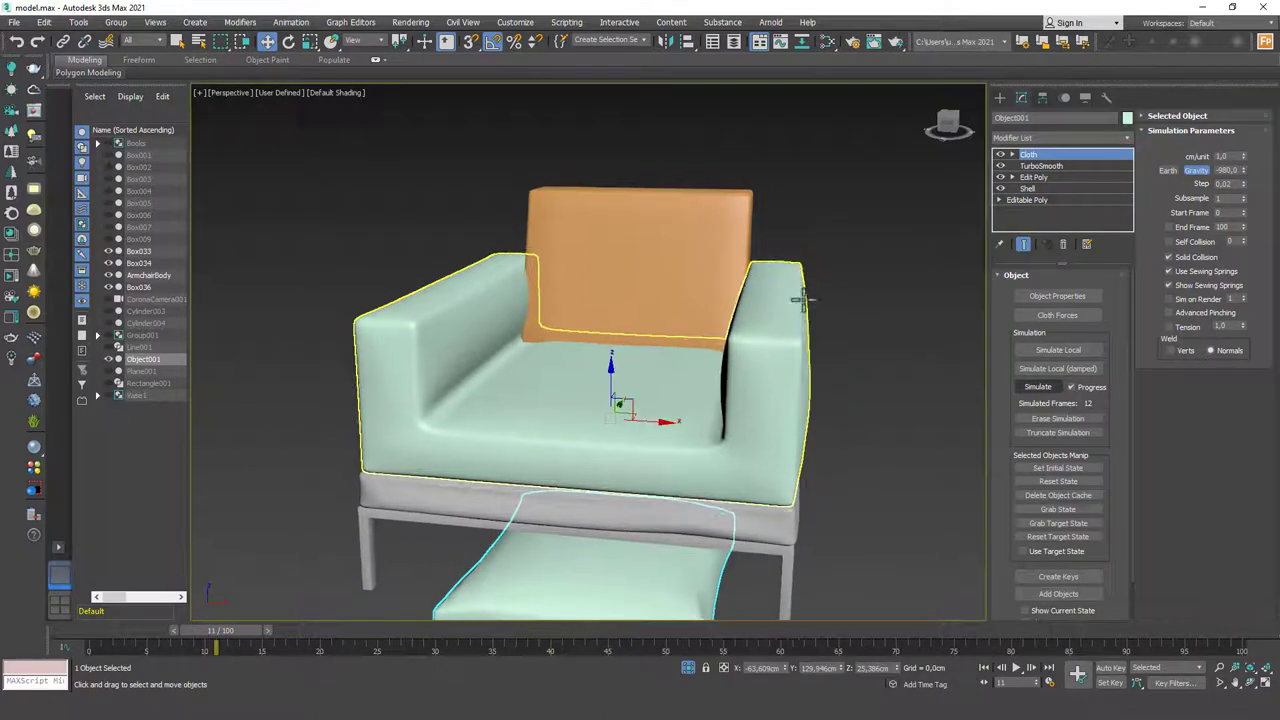
{"action": "left_click", "coordinate": [1057, 418]}
- Add ArmchairBody back to the seat cushion's cloth simulation and define it as a collision object
{"action": "left_click", "coordinate": [1057, 295]}
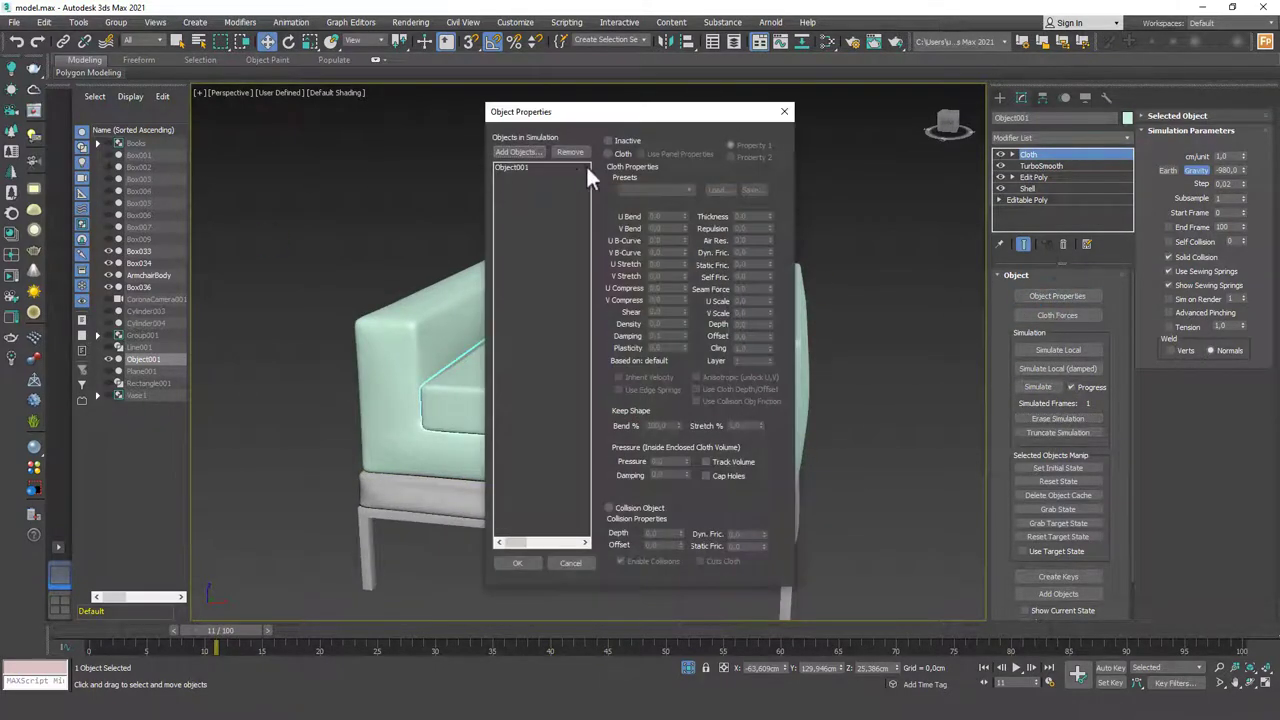
{"action": "left_click", "coordinate": [518, 152]}
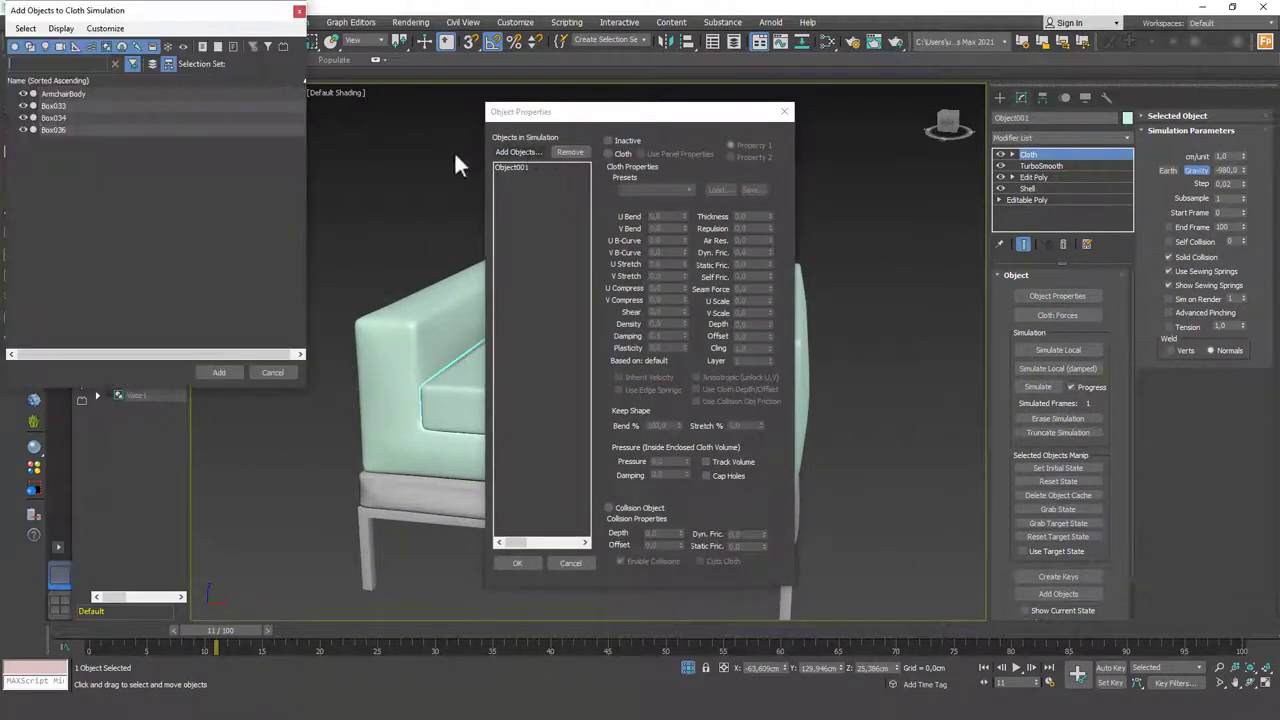
{"action": "double_click", "coordinate": [70, 93]}
{"action": "left_click_drag", "start_coordinate": [546, 113], "coordinate": [102, 68]}
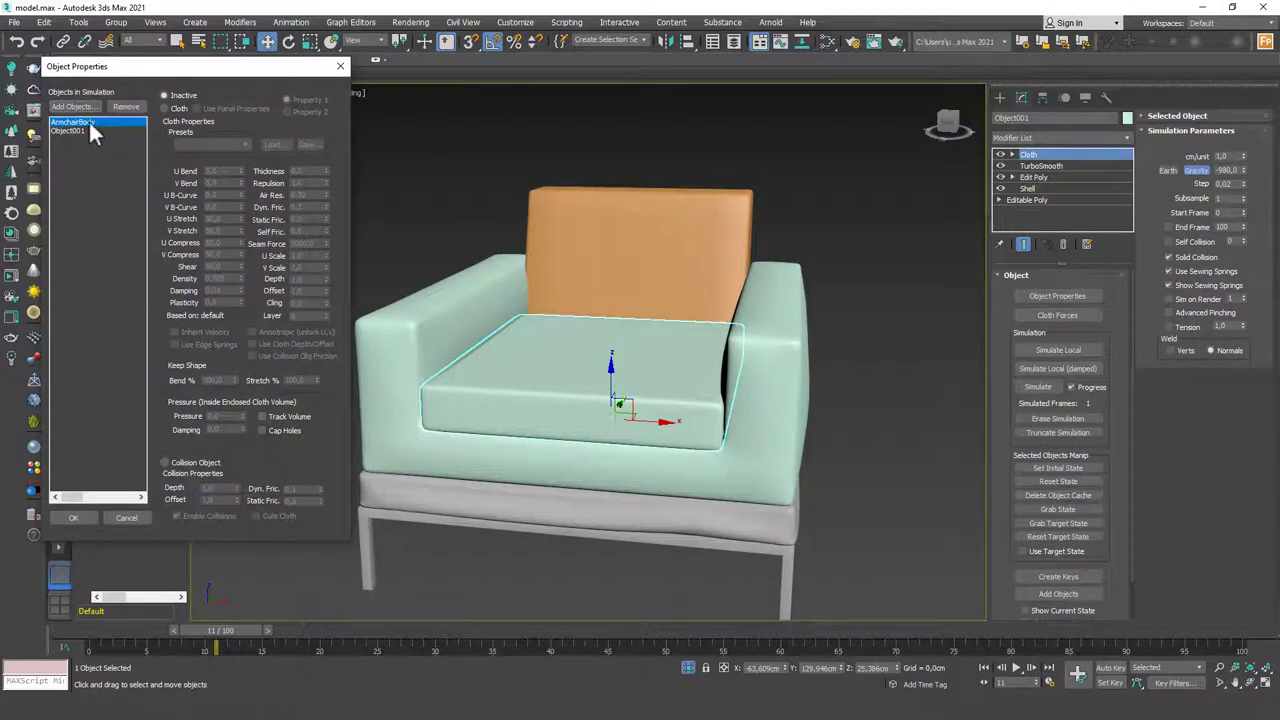
{"action": "left_click", "coordinate": [198, 463]}
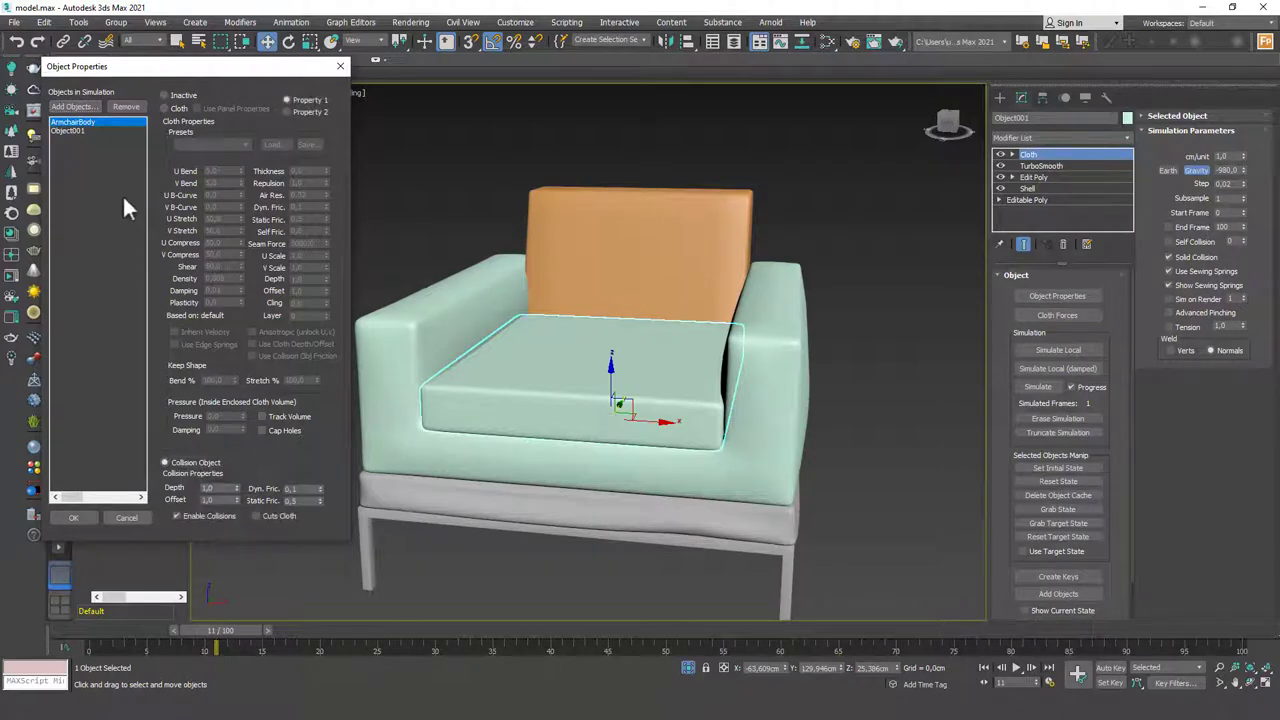
{"action": "left_click", "coordinate": [99, 131]}
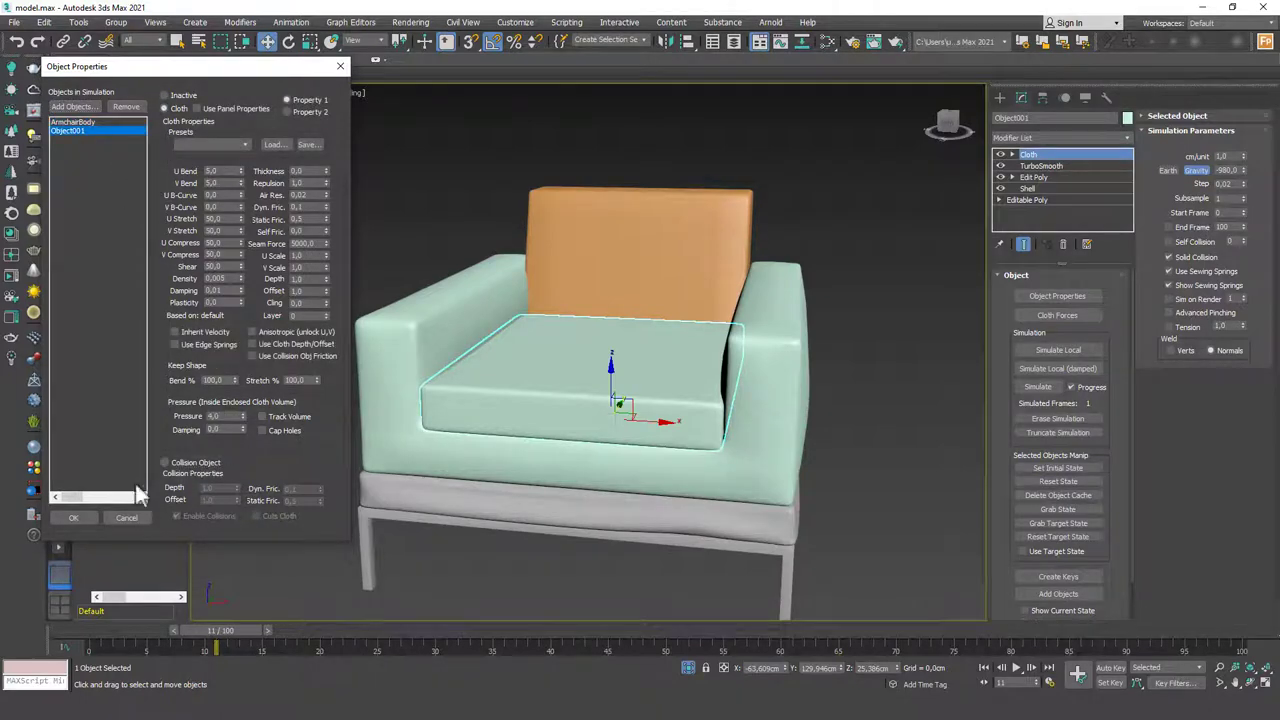
{"action": "left_click", "coordinate": [100, 515]}
- Run the cushion's simulation against the armchair body up to frame 50, inspect it and erase it
{"action": "left_click", "coordinate": [1037, 387]}
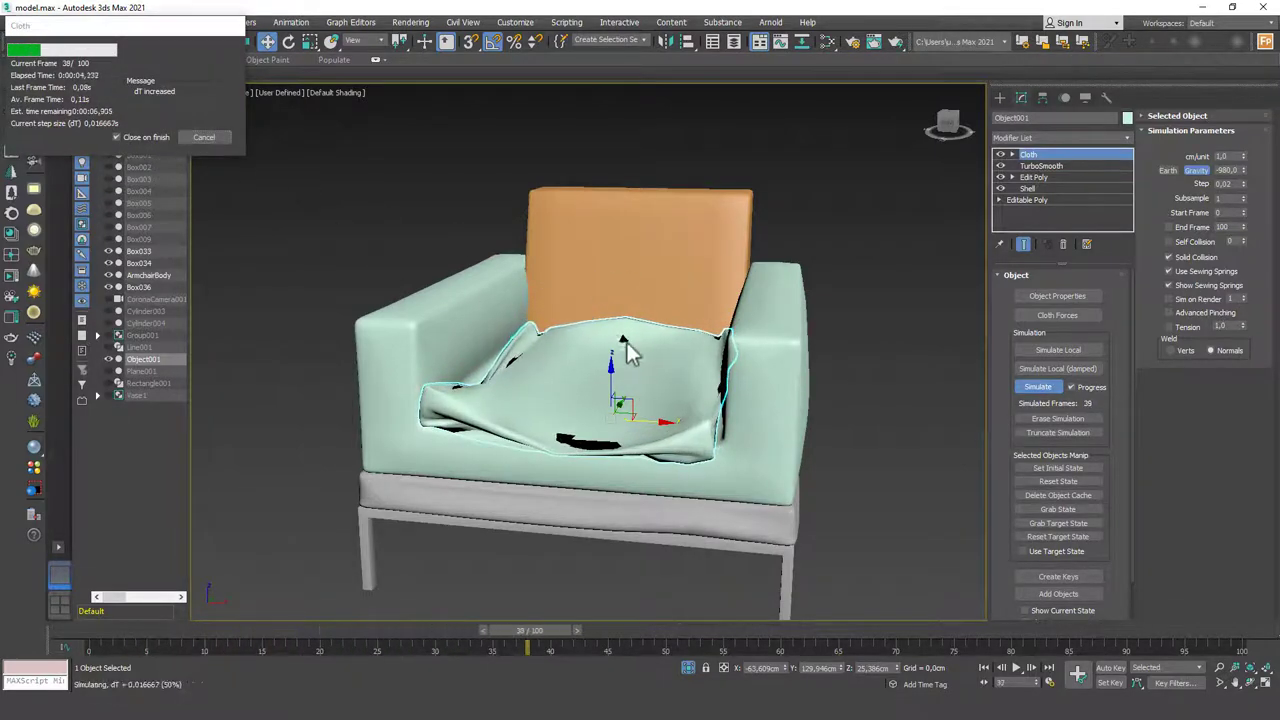
{"action": "left_click", "coordinate": [204, 137]}
{"action": "middle_click_drag", "start_coordinate": [256, 141], "coordinate": [577, 255], "text": "alt"}
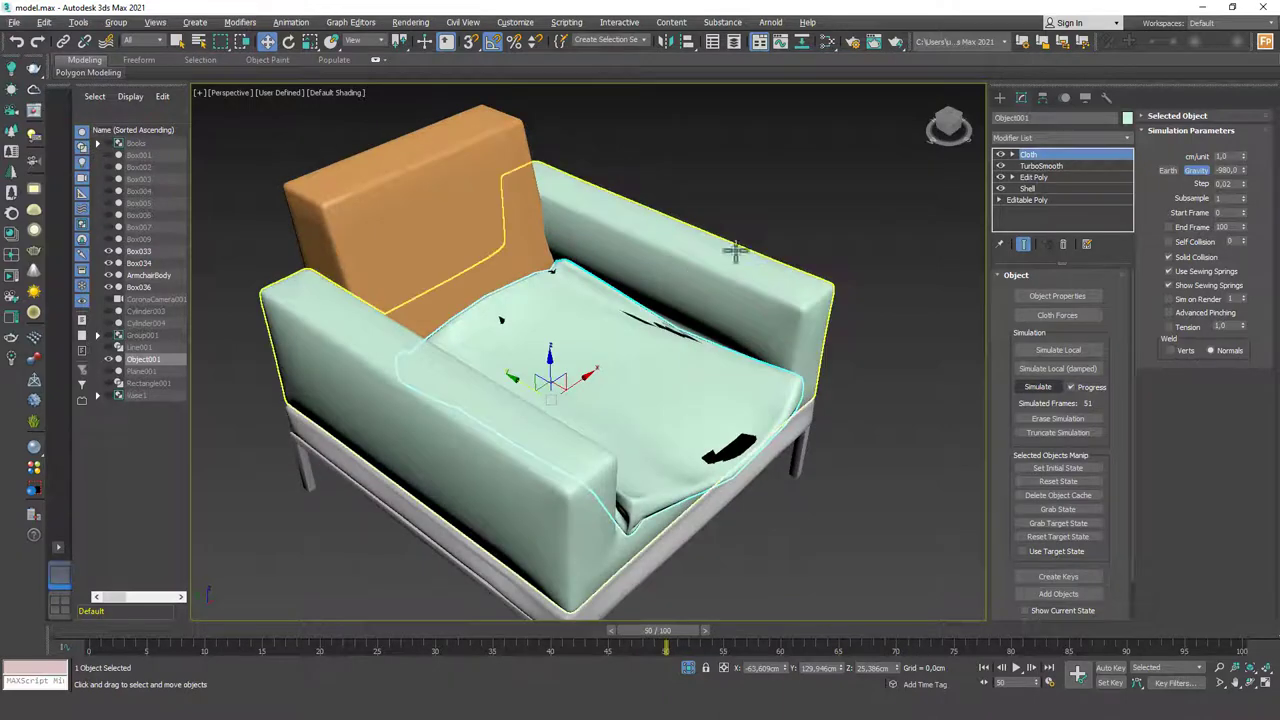
{"action": "left_click", "coordinate": [1058, 418]}
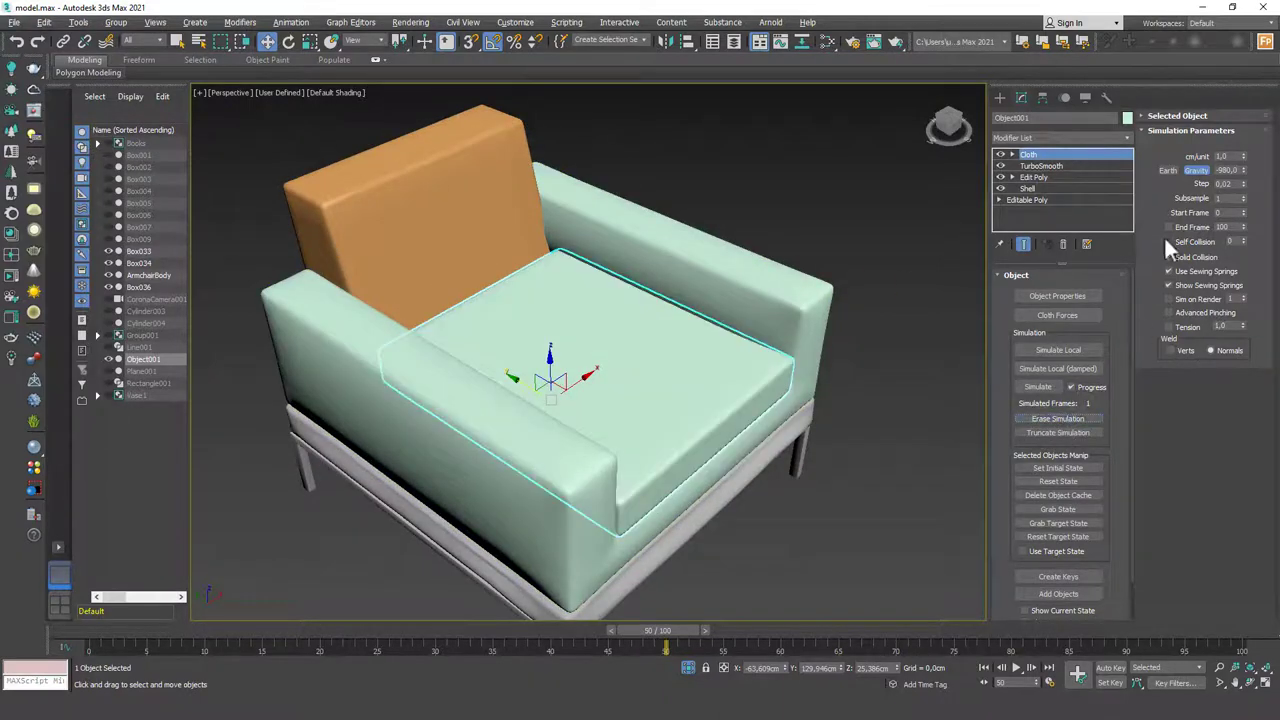
- Set the seat cushion's cloth pressure to 8.0 in the simulation's object properties
{"action": "left_click", "coordinate": [1061, 295]}
{"action": "left_click", "coordinate": [515, 176]}
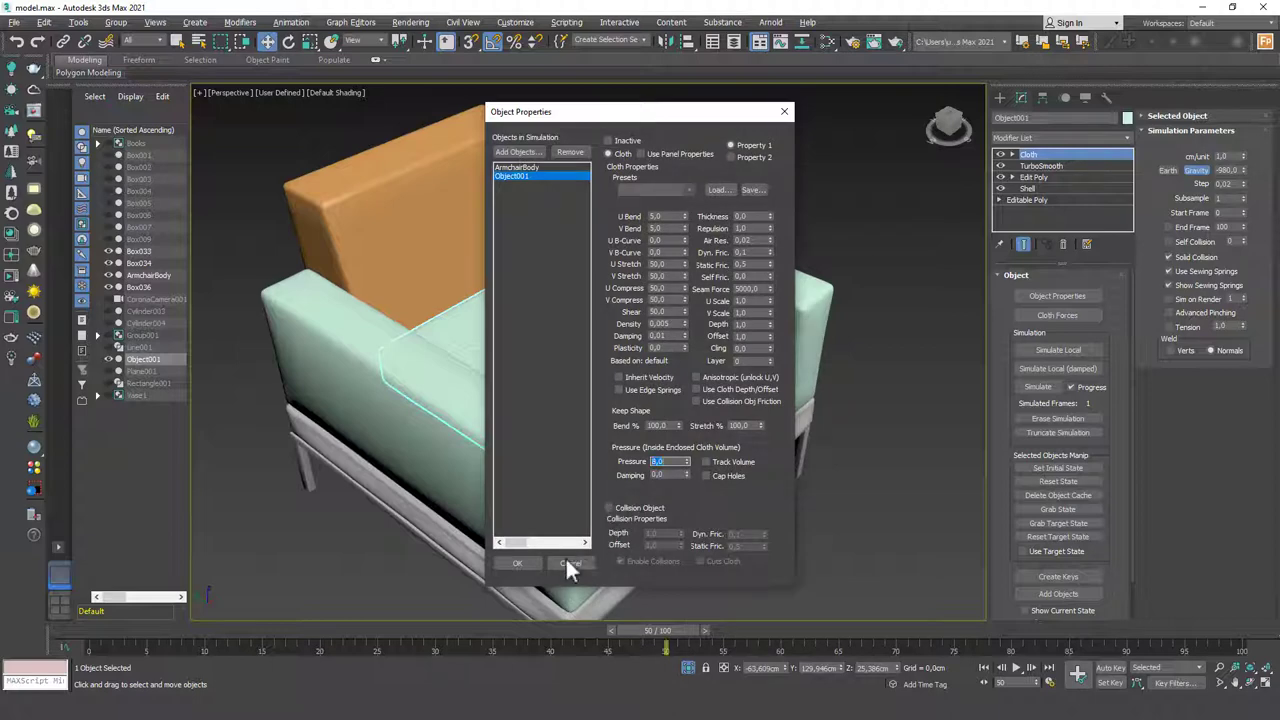
{"action": "left_click", "coordinate": [517, 563]}
- Simulate the seat cushion with the higher pressure up to frame 34 and move the timeline back to frame 2
{"action": "left_click", "coordinate": [1038, 386]}
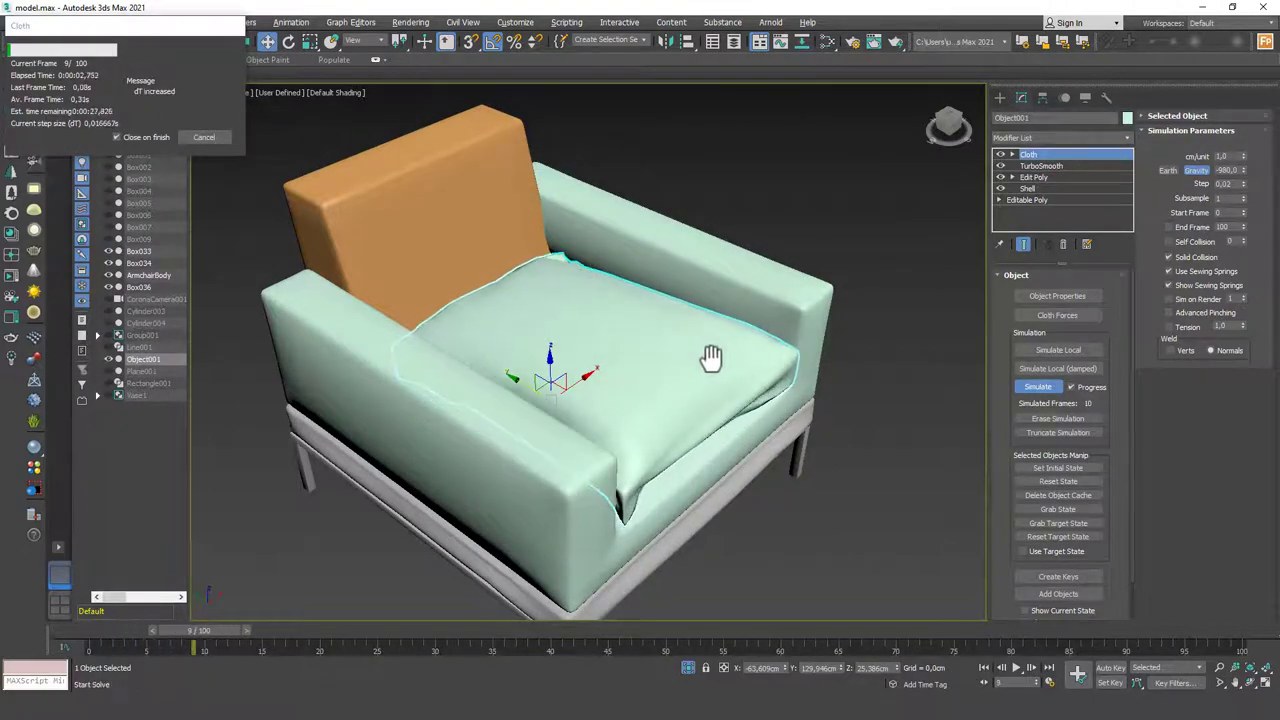
{"action": "left_click", "coordinate": [204, 137]}
{"action": "middle_click_drag", "start_coordinate": [840, 390], "coordinate": [700, 370], "text": "alt"}
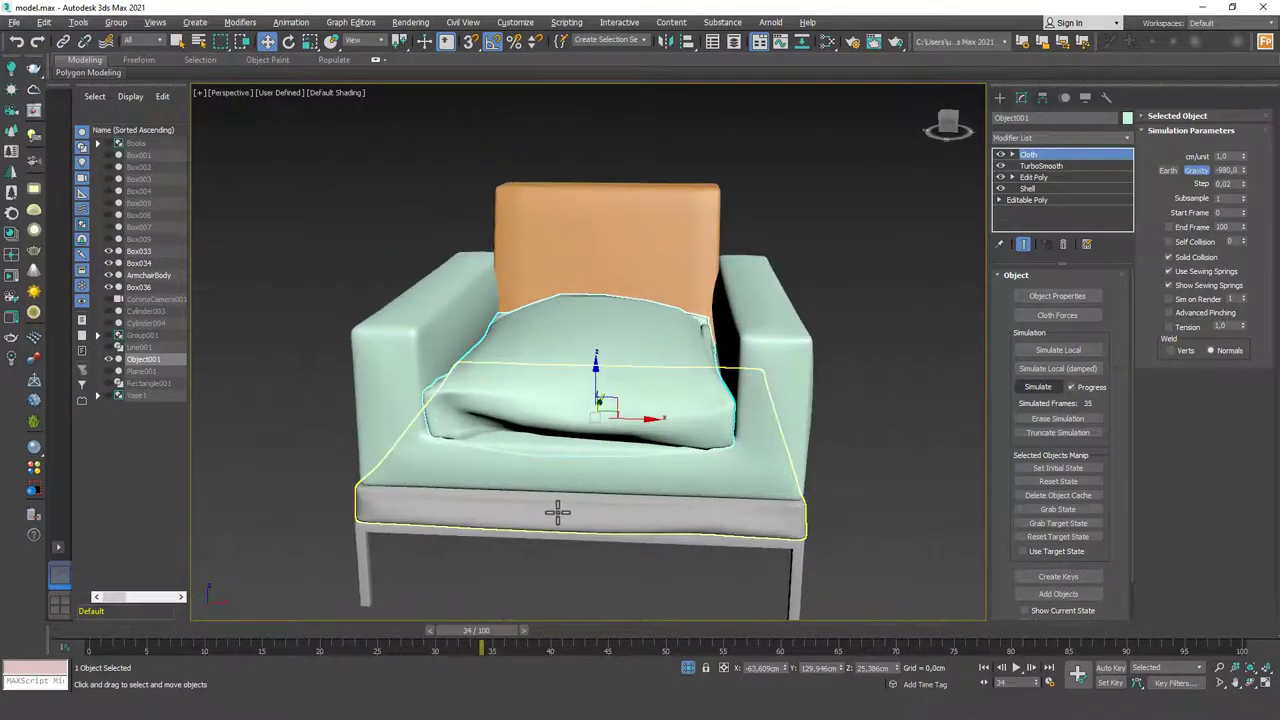
{"action": "left_click_drag", "start_coordinate": [332, 630], "coordinate": [125, 631]}
{"action": "key", "text": "w"}
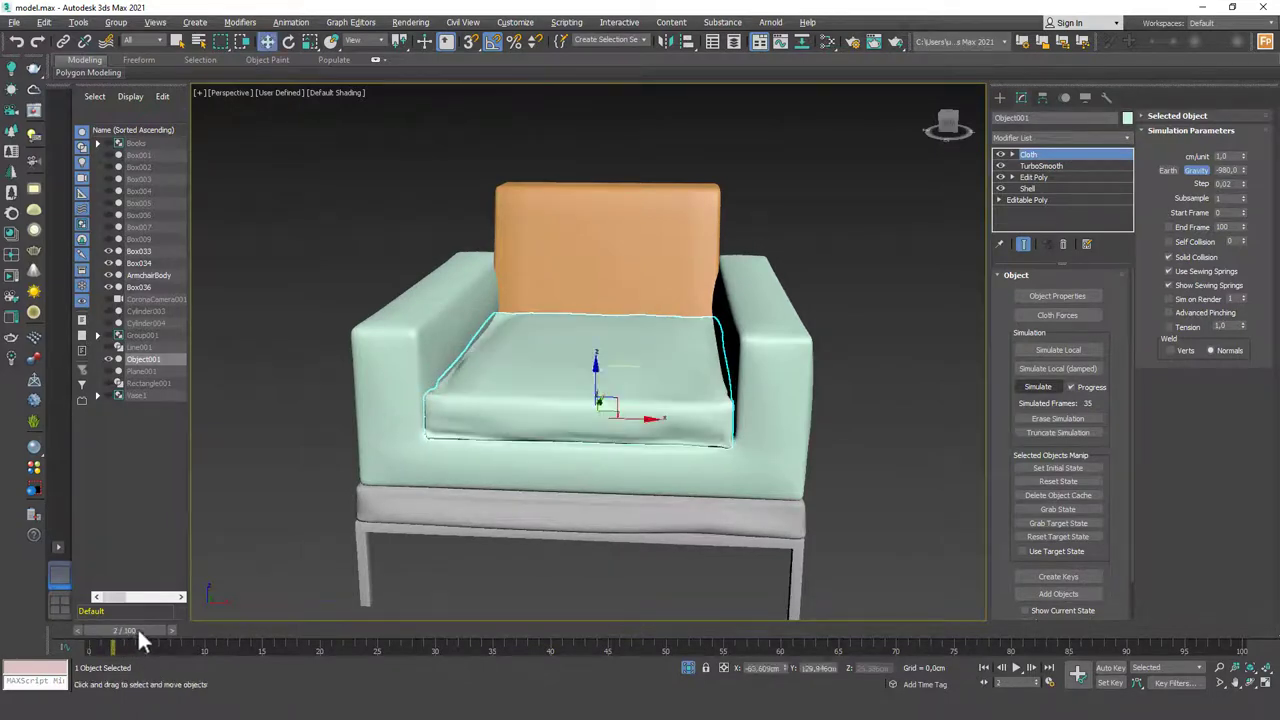
- Examine the simulated seat cushion's shape and mesh edges against the armchair body at frames 2 and 3
{"action": "left_click", "coordinate": [875, 402]}
{"action": "scroll", "coordinate": [610, 484], "scroll_direction": "down", "scroll_amount": 4}
{"action": "mouse_move", "coordinate": [610, 484]}
{"action": "middle_mouse_down", "text": "alt"}
{"action": "mouse_move", "coordinate": [654, 483]}
{"action": "mouse_move", "coordinate": [651, 466]}
{"action": "mouse_move", "coordinate": [517, 457]}
{"action": "mouse_move", "coordinate": [626, 474]}
{"action": "middle_mouse_up", "text": "alt"}
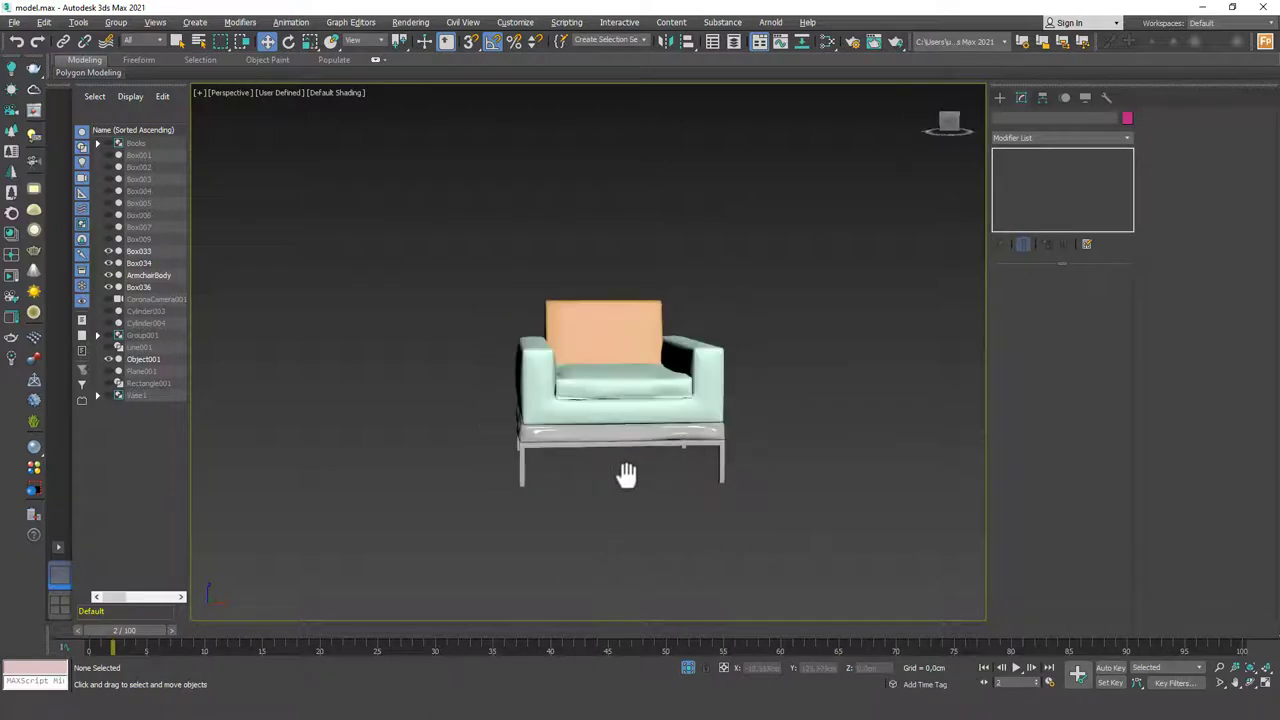
{"action": "scroll", "coordinate": [628, 400], "scroll_direction": "up", "scroll_amount": 3}
{"action": "left_click", "coordinate": [629, 366]}
{"action": "middle_click_drag", "start_coordinate": [629, 366], "coordinate": [518, 302], "text": "alt"}
{"action": "scroll", "coordinate": [518, 302], "scroll_direction": "up", "scroll_amount": 5}
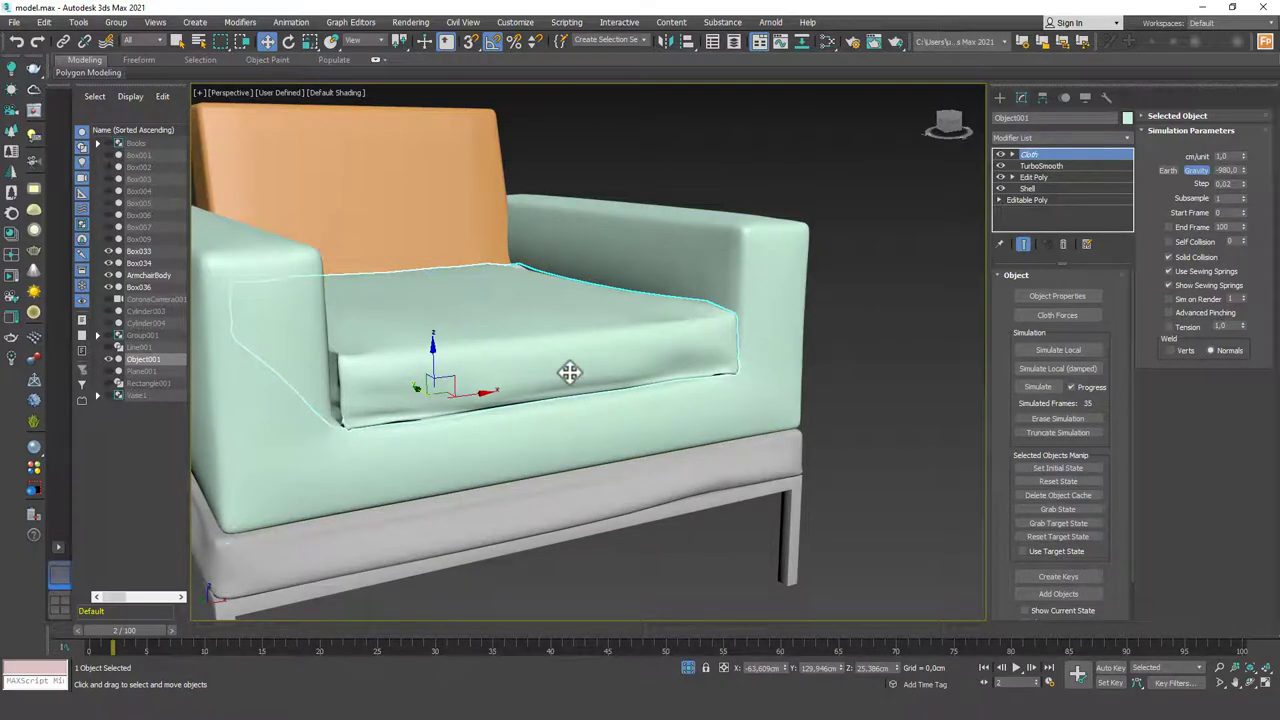
{"action": "key", "text": "F4"}
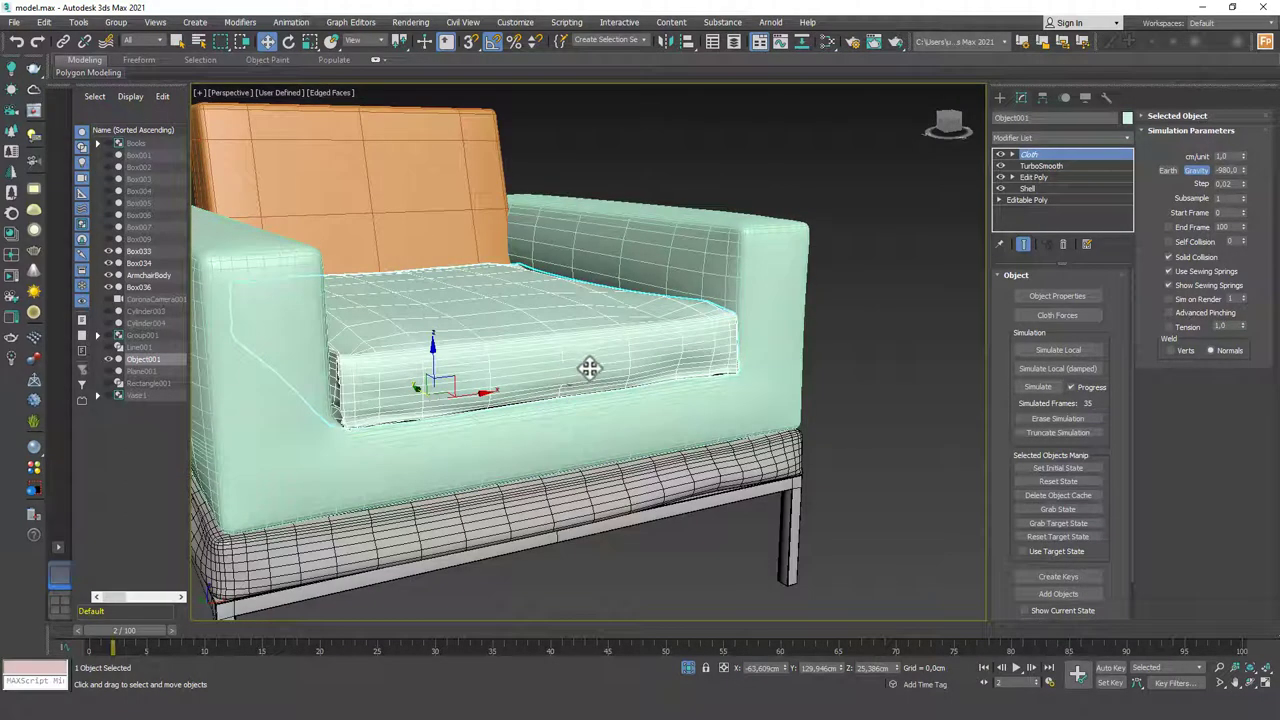
{"action": "key", "text": "F4"}
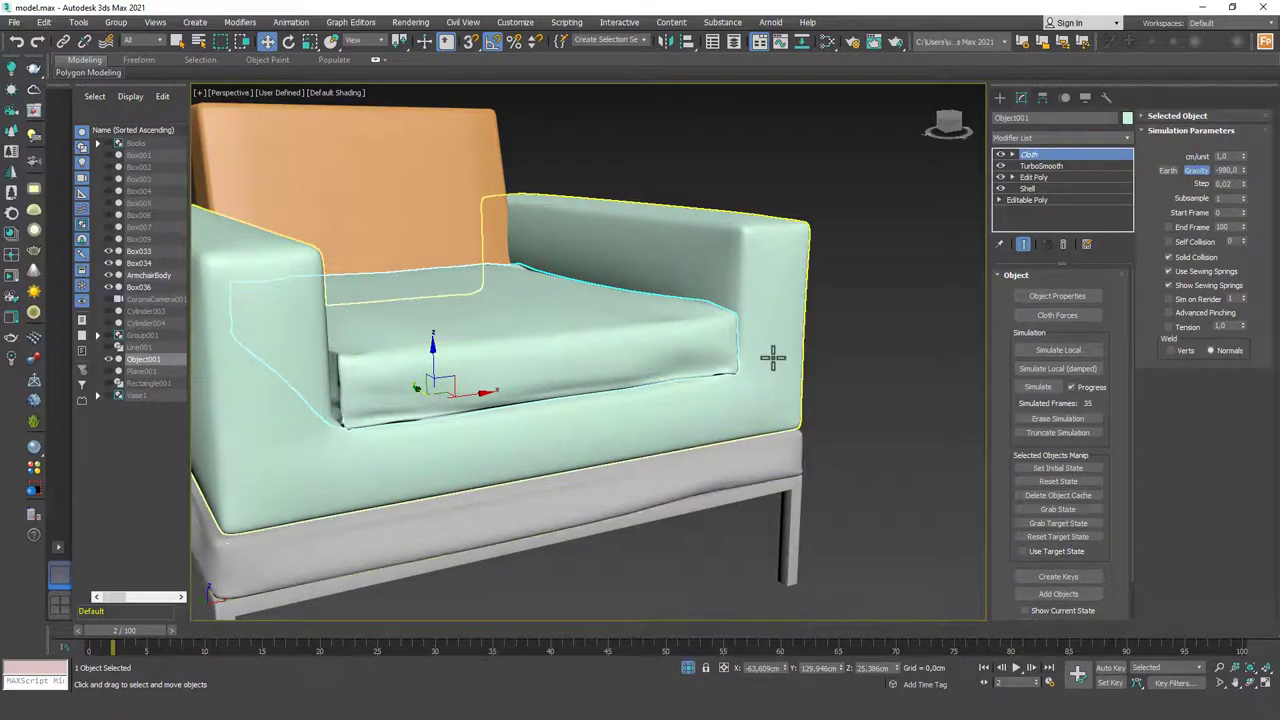
{"action": "left_click", "coordinate": [772, 357]}
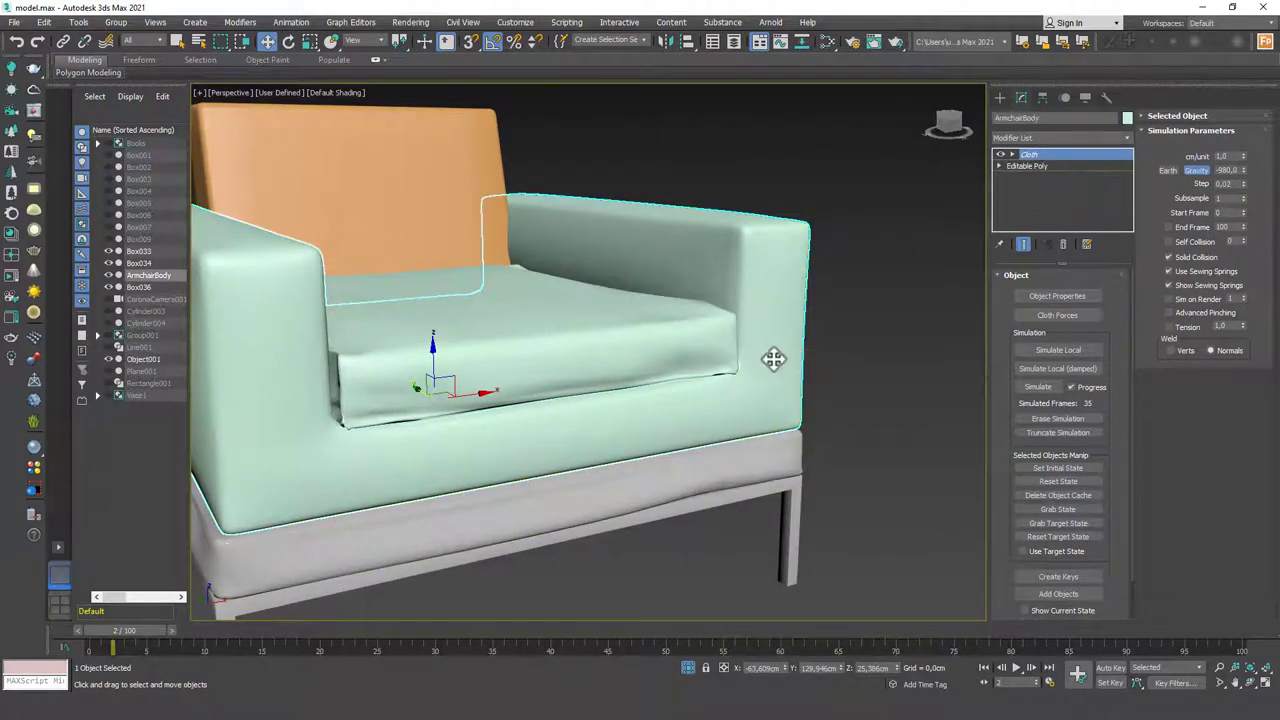
{"action": "left_click", "coordinate": [355, 405]}
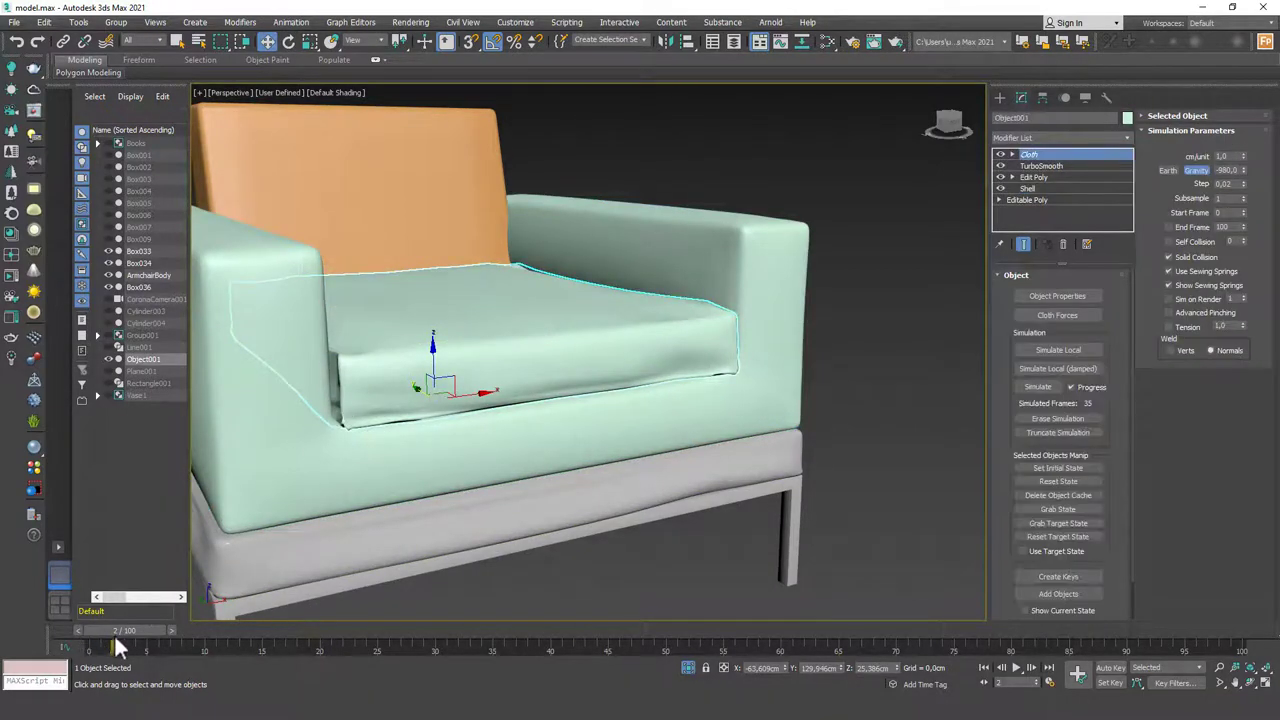
{"action": "mouse_move", "coordinate": [114, 634]}
{"action": "left_mouse_down"}
{"action": "mouse_move", "coordinate": [93, 630]}
{"action": "mouse_move", "coordinate": [216, 638]}
{"action": "mouse_move", "coordinate": [86, 633]}
{"action": "mouse_move", "coordinate": [121, 631]}
{"action": "left_mouse_up"}
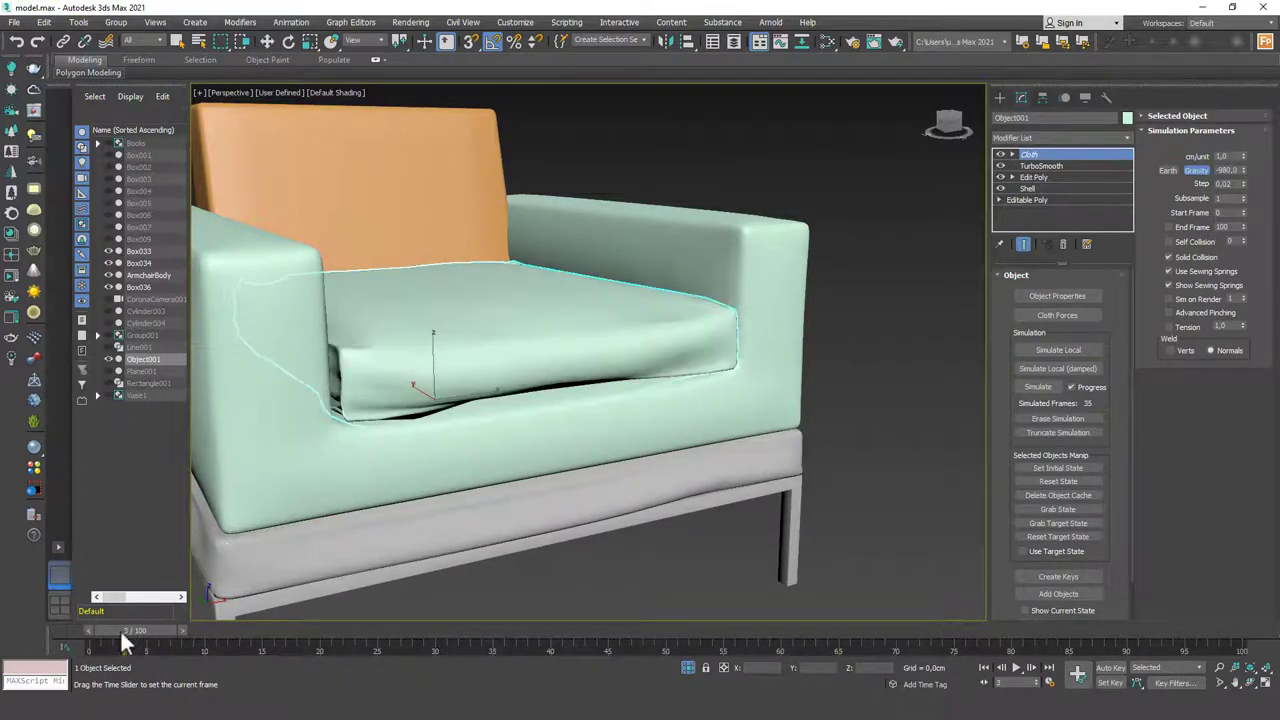
{"action": "key", "text": "w"}
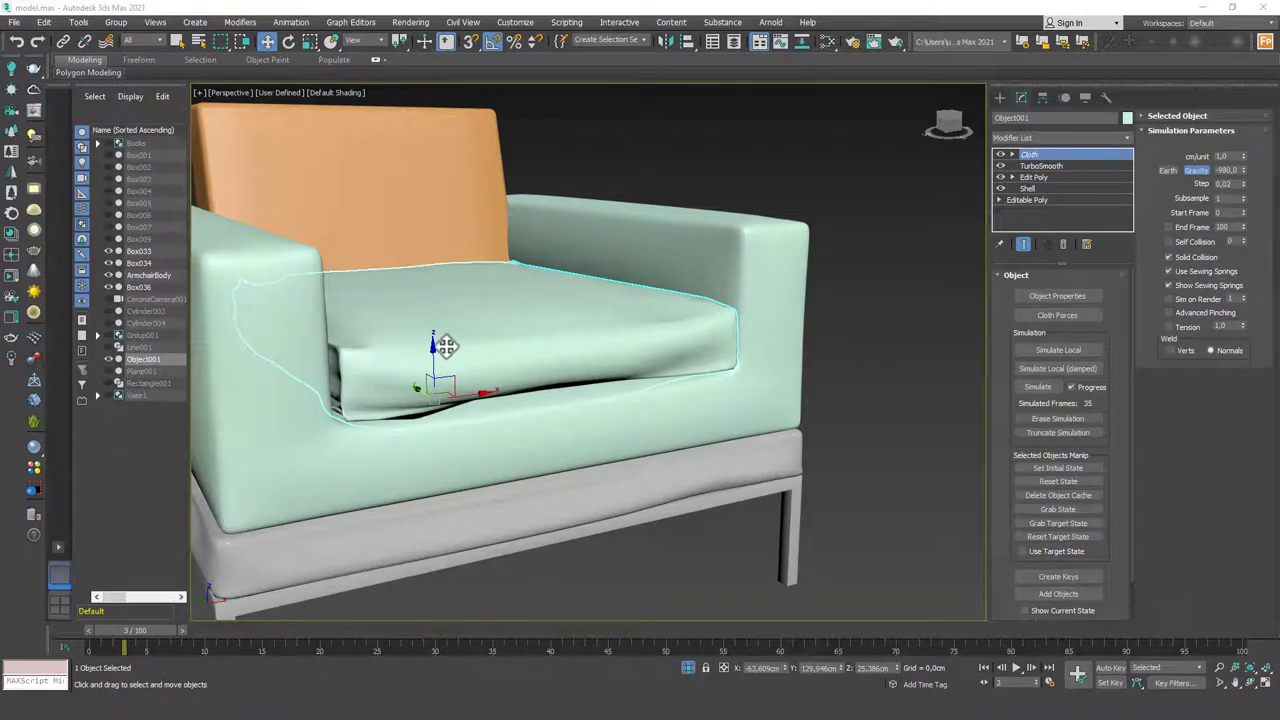
- Return the timeline to frame 0 and erase the seat cushion's simulation
{"action": "middle_click_drag", "start_coordinate": [569, 371], "coordinate": [584, 375]}
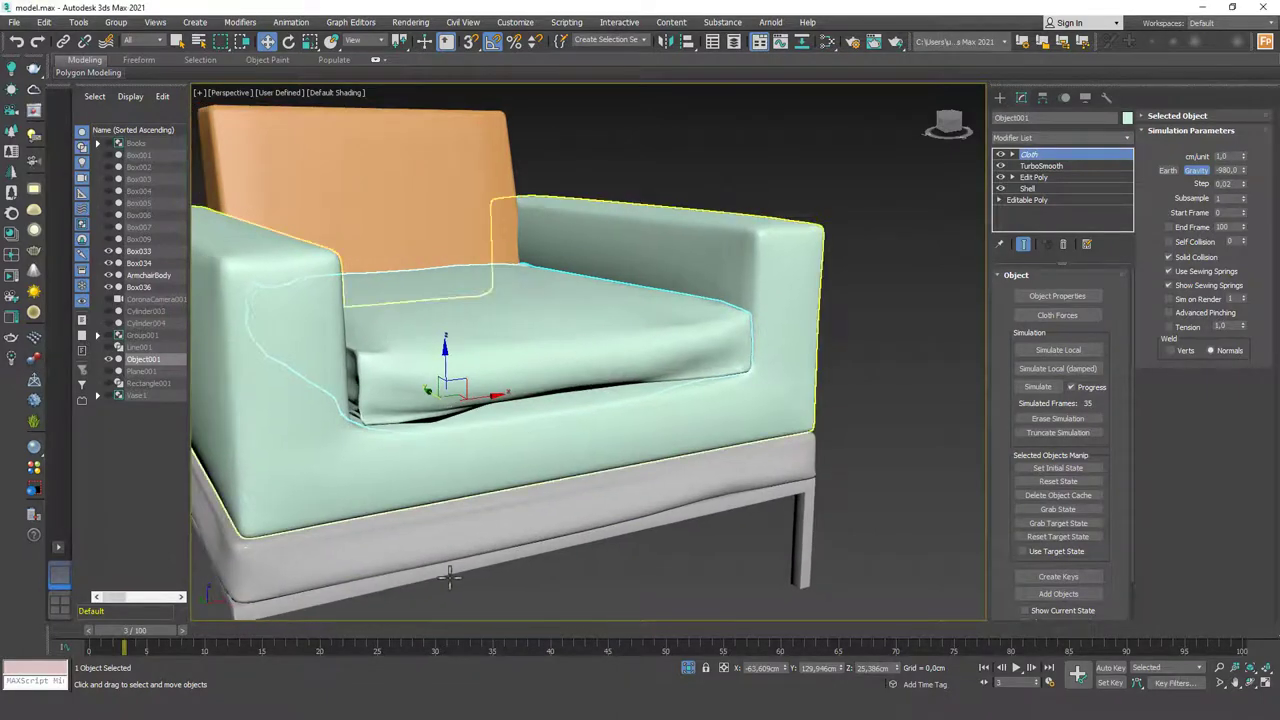
{"action": "left_click_drag", "start_coordinate": [180, 630], "coordinate": [135, 633]}
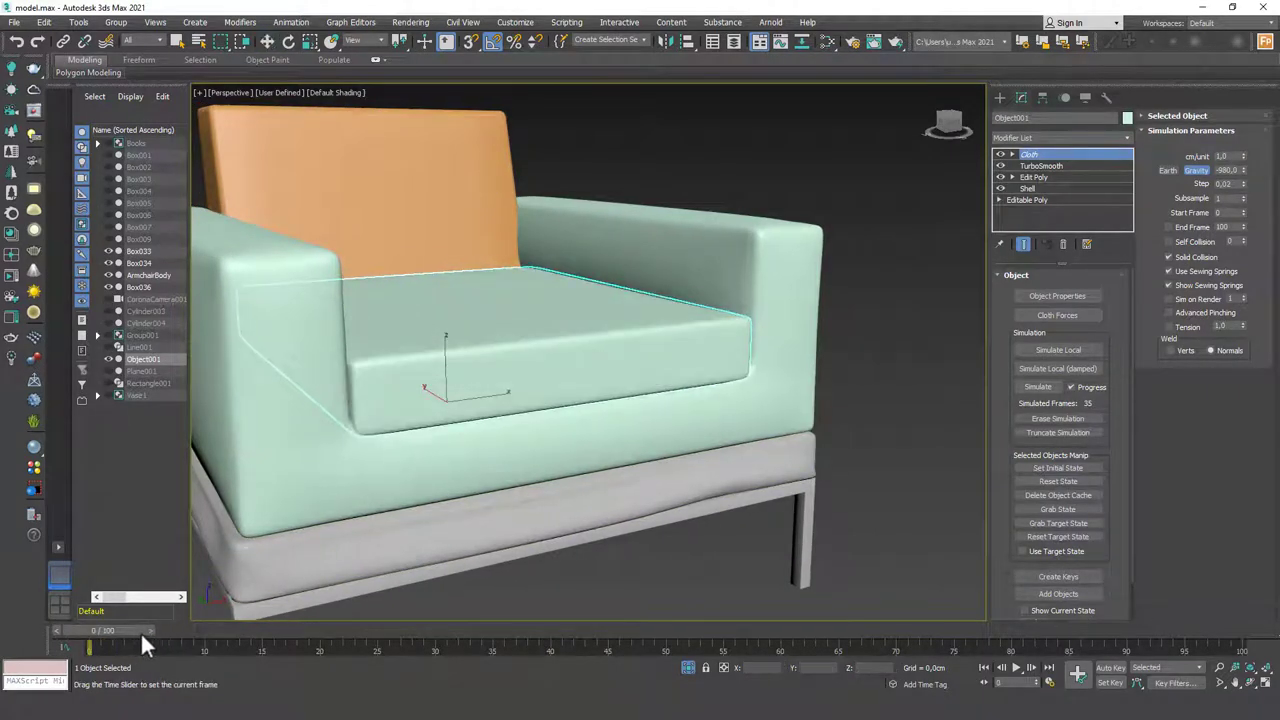
{"action": "key", "text": "w"}
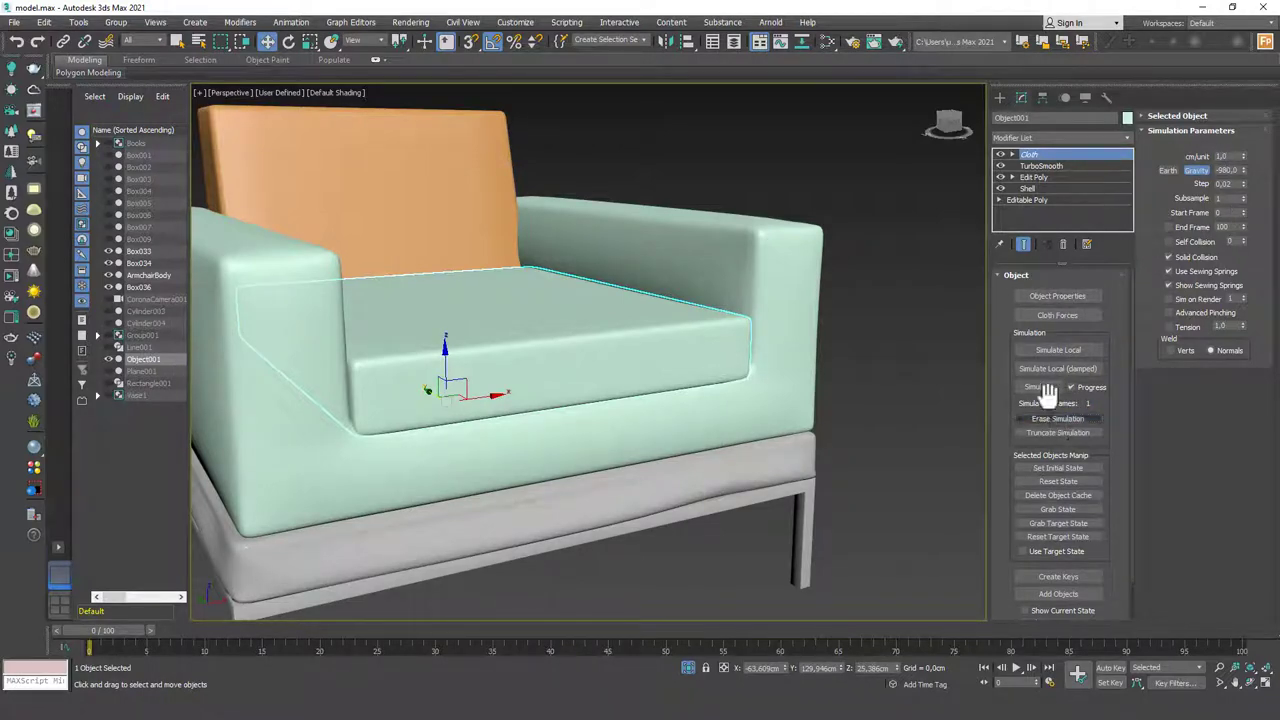
- Remove ArmchairBody from the seat cushion's cloth simulation and set the gravity to 0.0
{"action": "left_click", "coordinate": [1057, 296]}
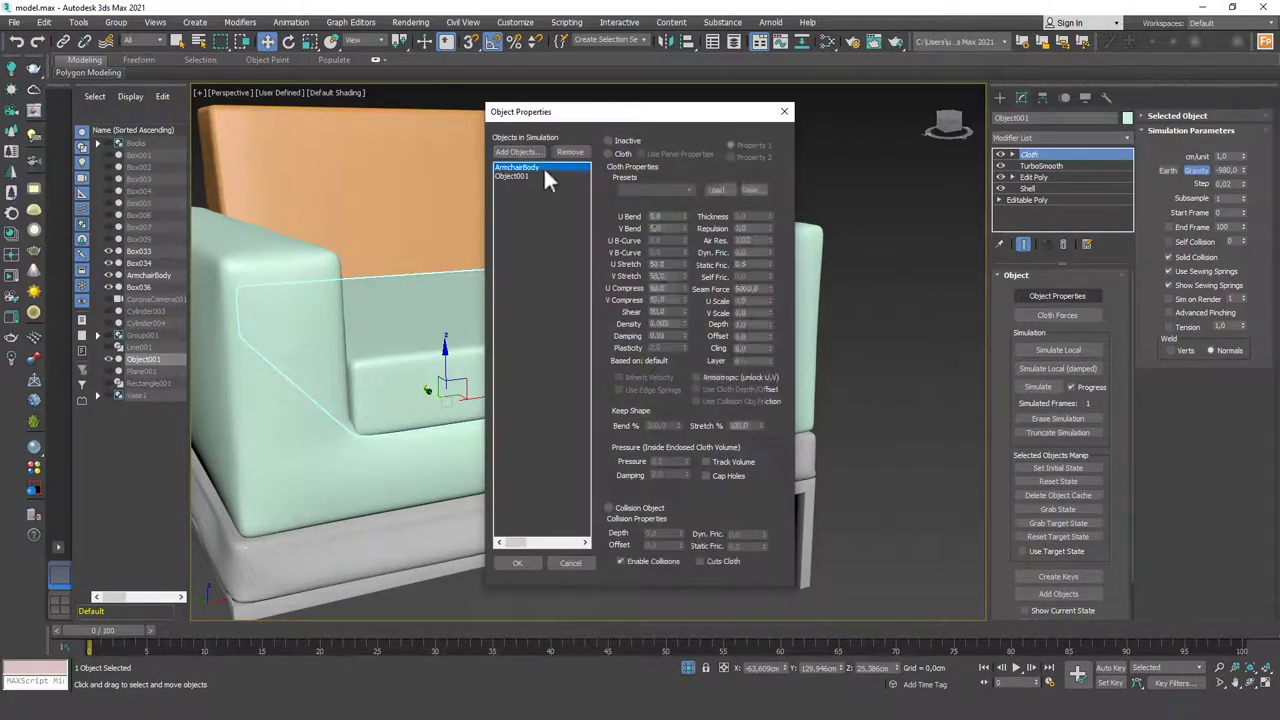
{"action": "left_click", "coordinate": [569, 152]}
{"action": "left_click", "coordinate": [517, 563]}
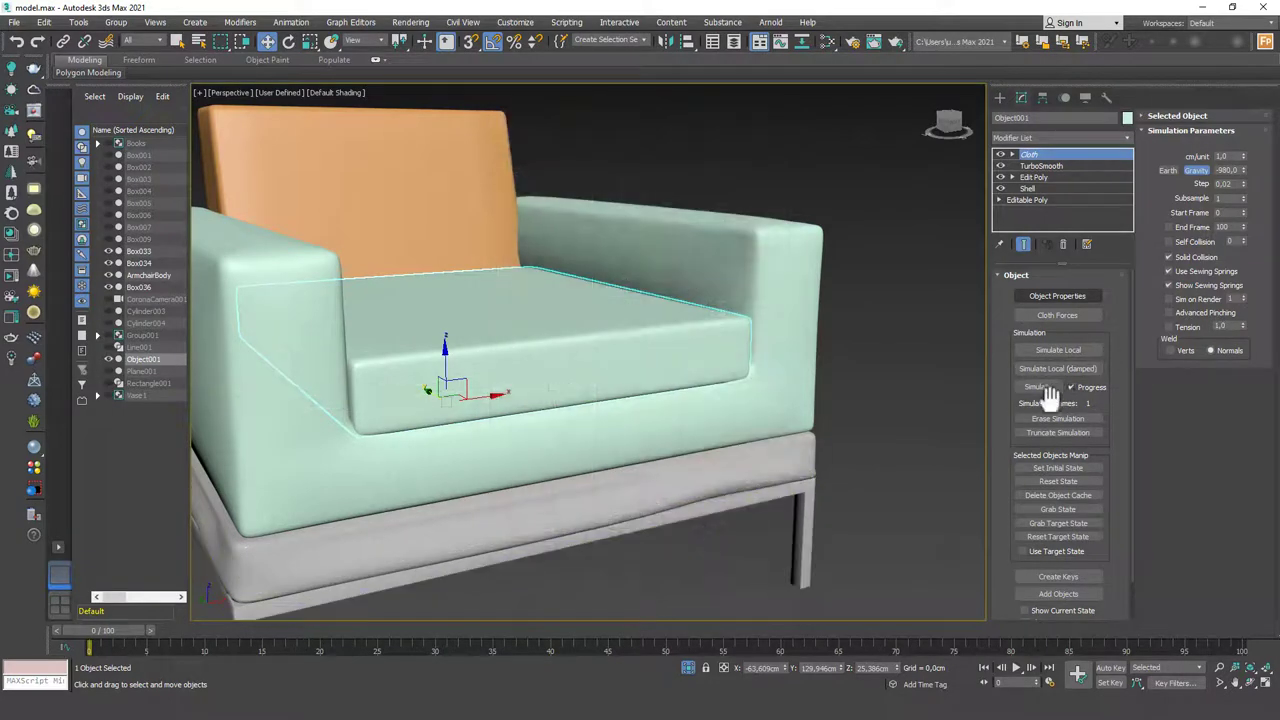
{"action": "right_click", "coordinate": [1243, 170]}
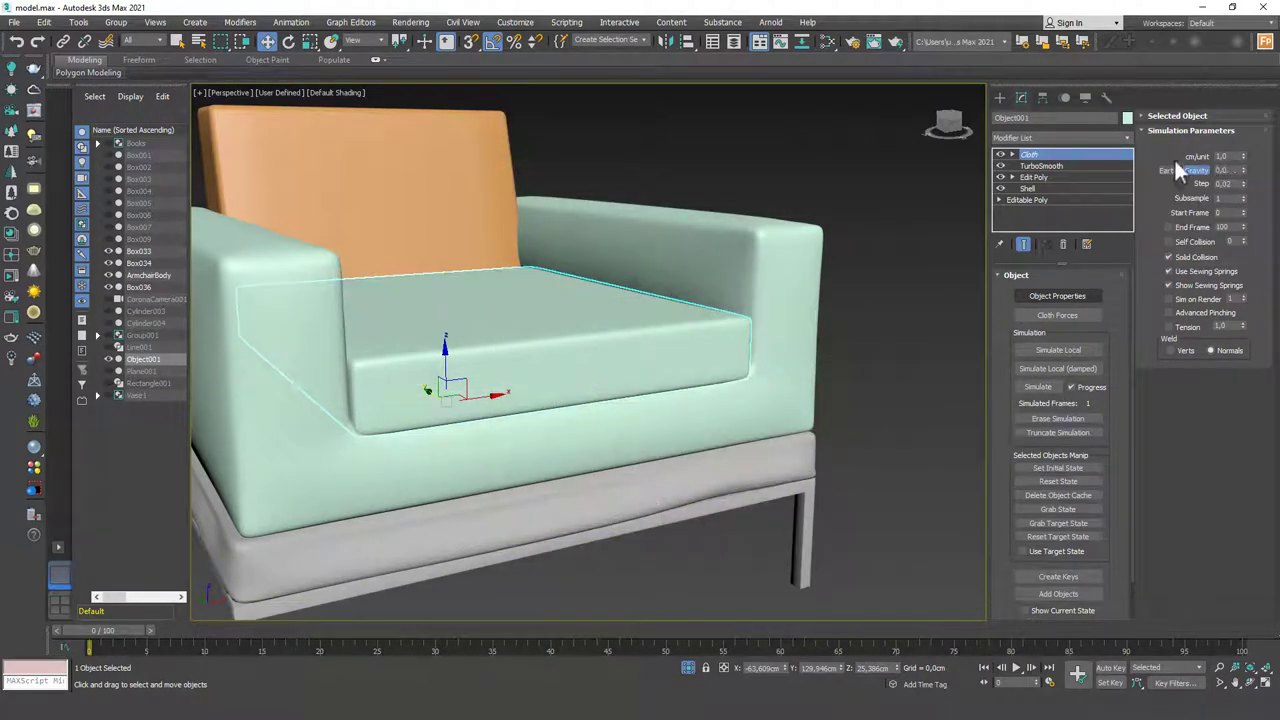
- Set Object001, the seat cushion, as Cloth in its cloth object properties
{"action": "left_click", "coordinate": [1057, 296]}
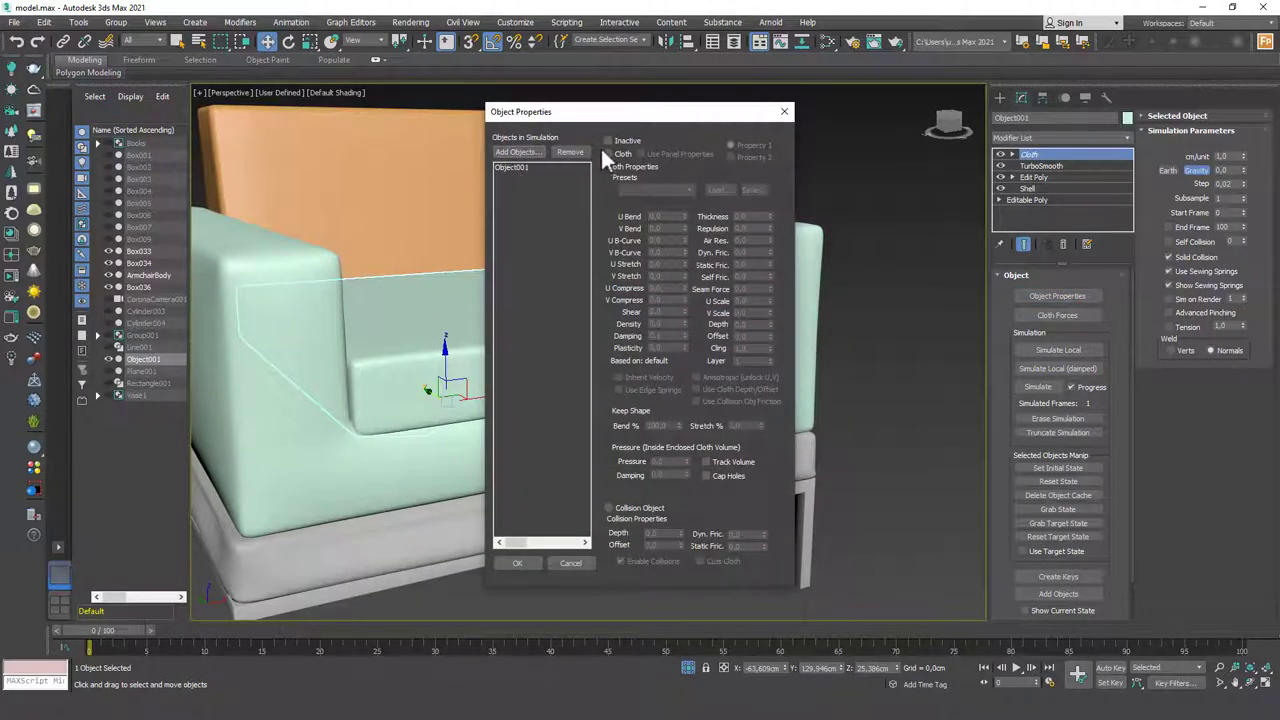
{"action": "left_click", "coordinate": [532, 166]}
{"action": "left_click", "coordinate": [609, 154]}
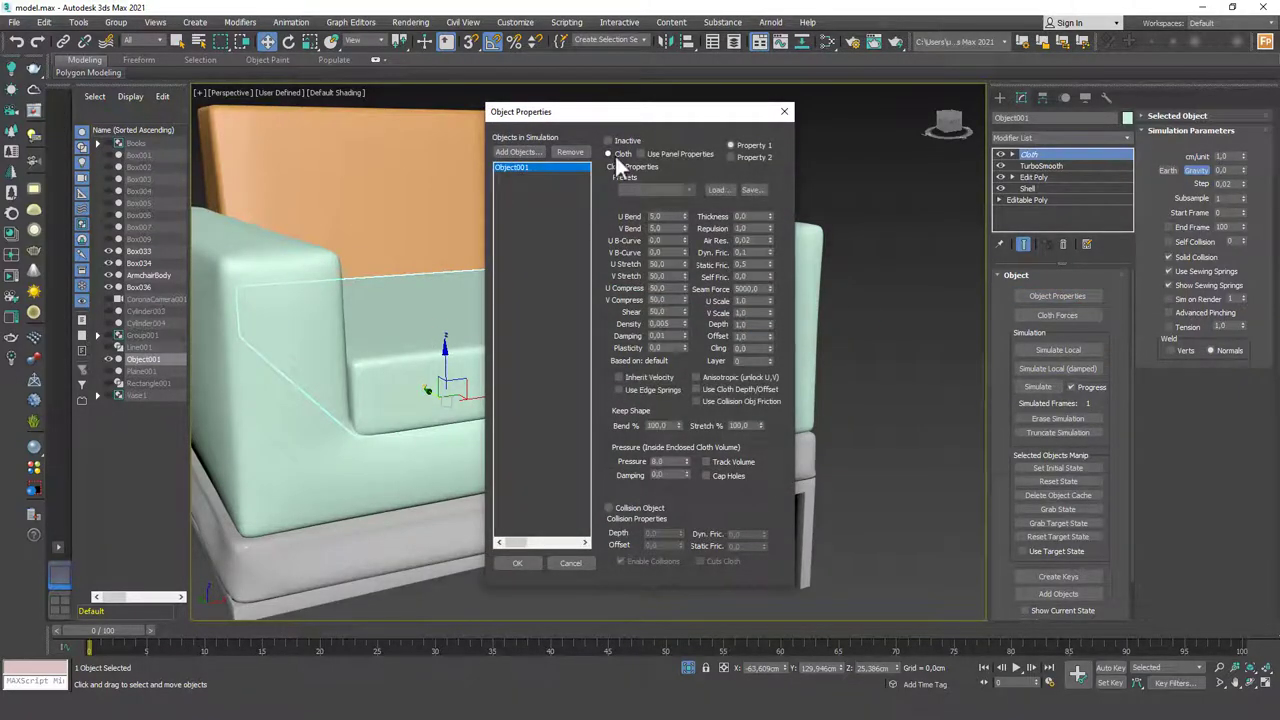
{"action": "left_click", "coordinate": [515, 563]}
- Simulate the seat cushion without gravity, stop the simulation early and move the timeline back to frame 3
{"action": "left_click", "coordinate": [1048, 390]}
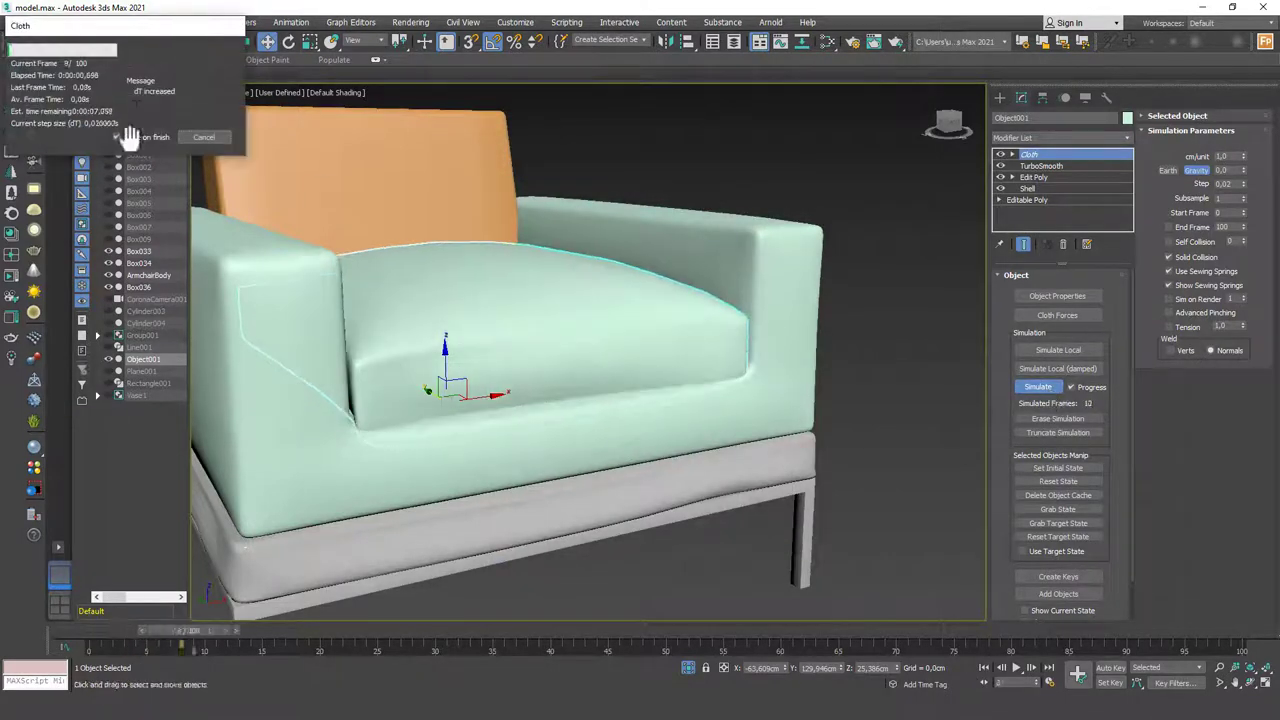
{"action": "left_click", "coordinate": [192, 128]}
{"action": "mouse_move", "coordinate": [160, 630]}
{"action": "left_mouse_down"}
{"action": "mouse_move", "coordinate": [126, 630]}
{"action": "mouse_move", "coordinate": [142, 630]}
{"action": "left_mouse_up"}
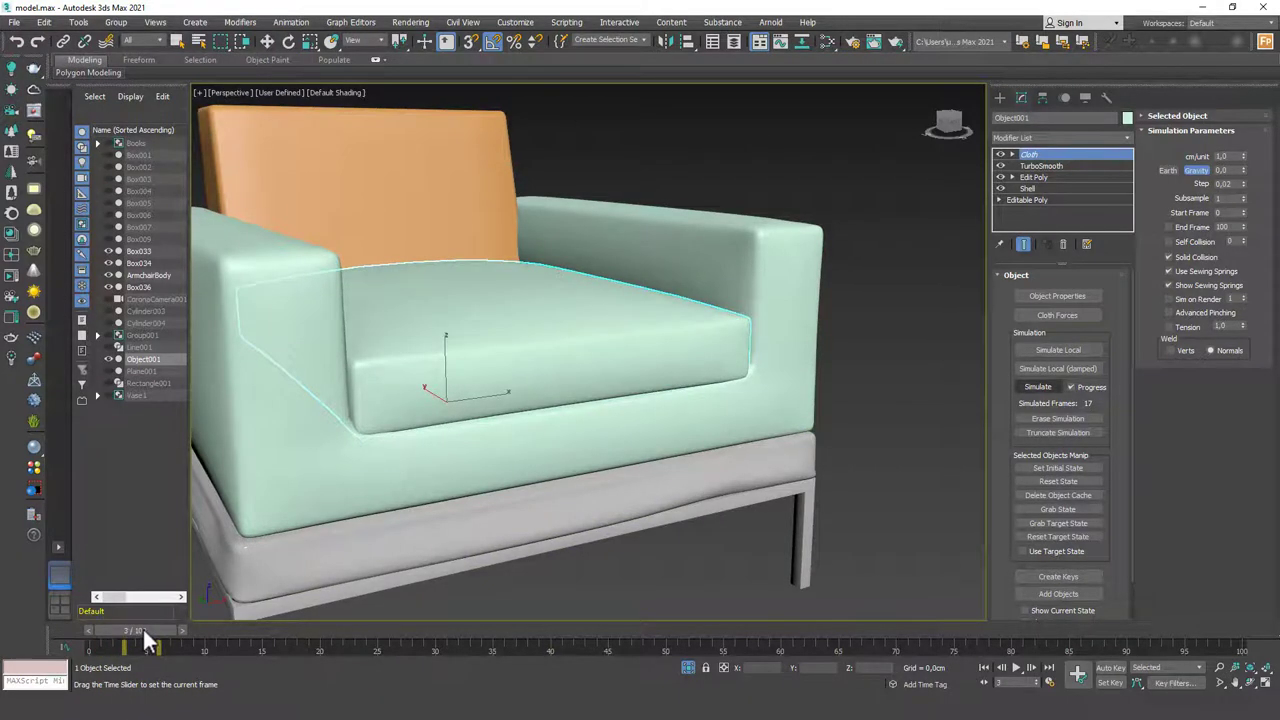
{"action": "key", "text": "w"}
- Examine the puffed seat cushion's fit inside the armchair body from the front and side
{"action": "scroll", "coordinate": [764, 446], "scroll_direction": "down", "scroll_amount": 5}
{"action": "left_click", "coordinate": [764, 434]}
{"action": "middle_click_drag", "start_coordinate": [623, 457], "coordinate": [589, 403], "text": "alt"}
{"action": "left_click", "coordinate": [589, 403]}
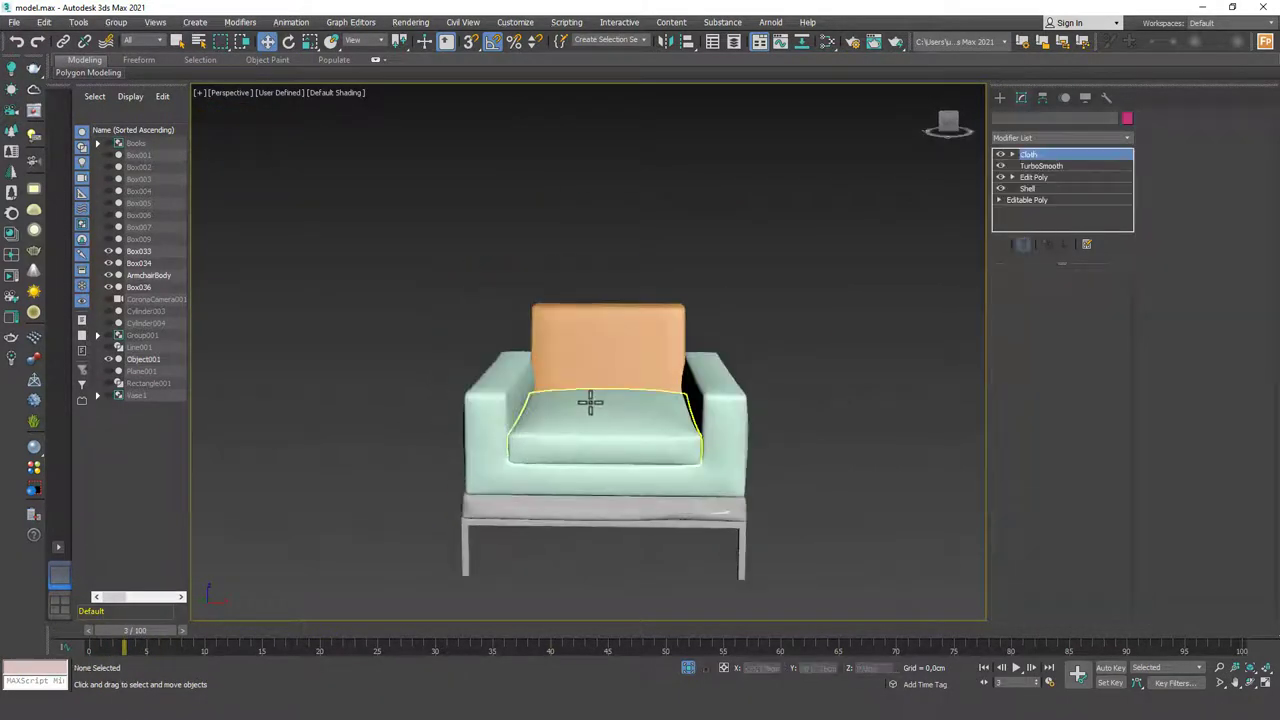
{"action": "left_click", "coordinate": [714, 416]}
{"action": "middle_click_drag", "start_coordinate": [715, 432], "coordinate": [658, 426], "text": "alt"}
{"action": "scroll", "coordinate": [658, 426], "scroll_direction": "up", "scroll_amount": 2}
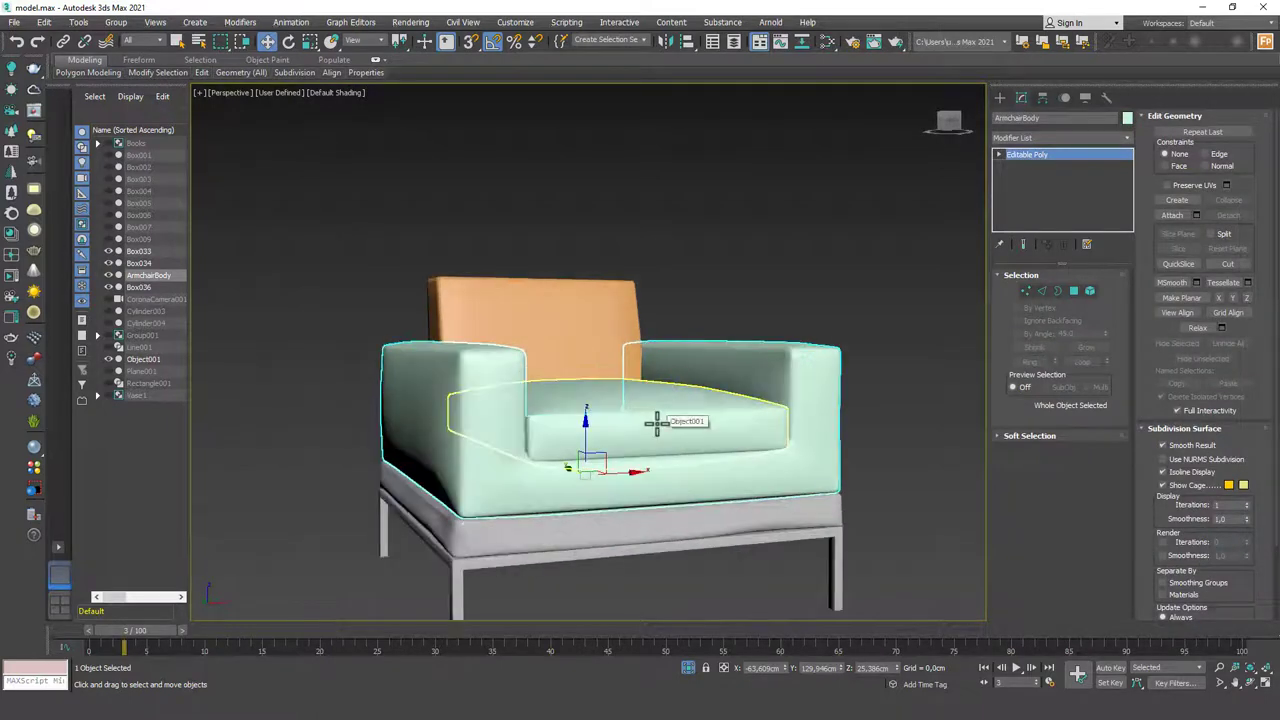
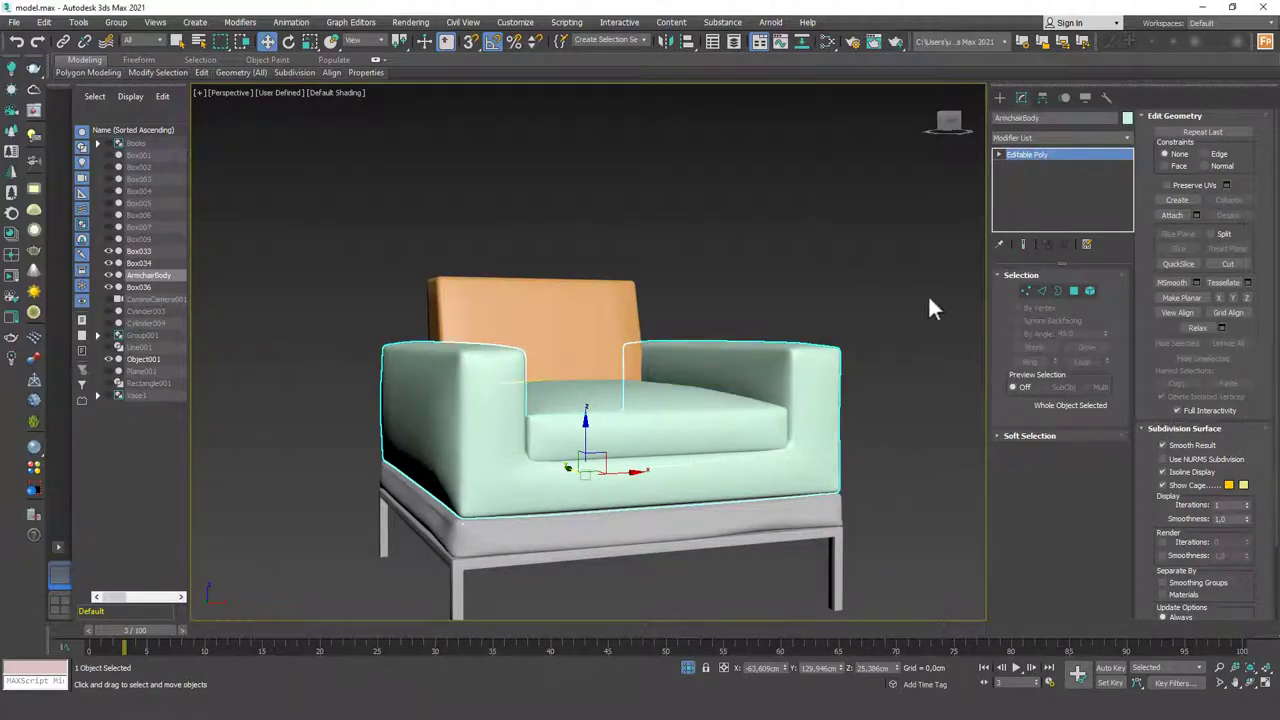
{"action": "left_click", "coordinate": [929, 306]}
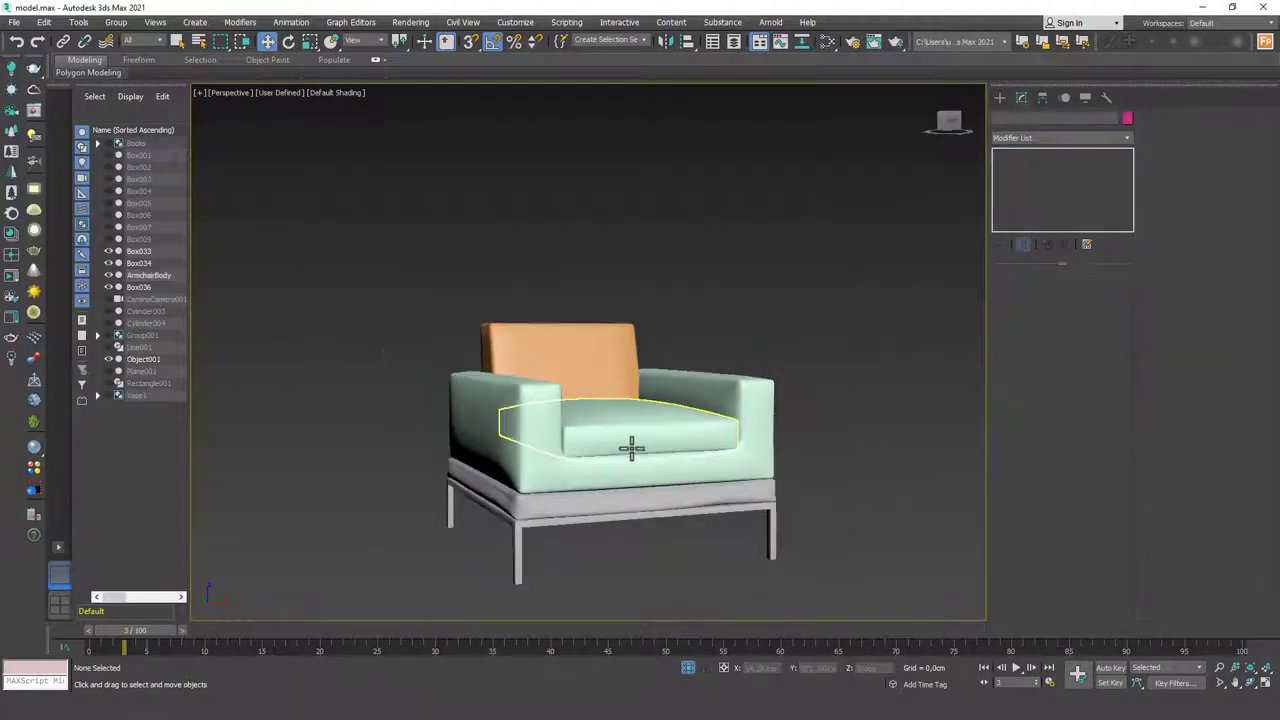
{"action": "middle_click_drag", "start_coordinate": [632, 448], "coordinate": [640, 471], "text": "alt"}
{"action": "scroll", "coordinate": [645, 416], "scroll_direction": "up", "scroll_amount": 3}
- Raise the TurboSmooth iterations of the orange back cushion, Box036
{"action": "left_click", "coordinate": [666, 258]}
{"action": "middle_click_drag", "start_coordinate": [557, 366], "coordinate": [628, 414], "text": "alt"}
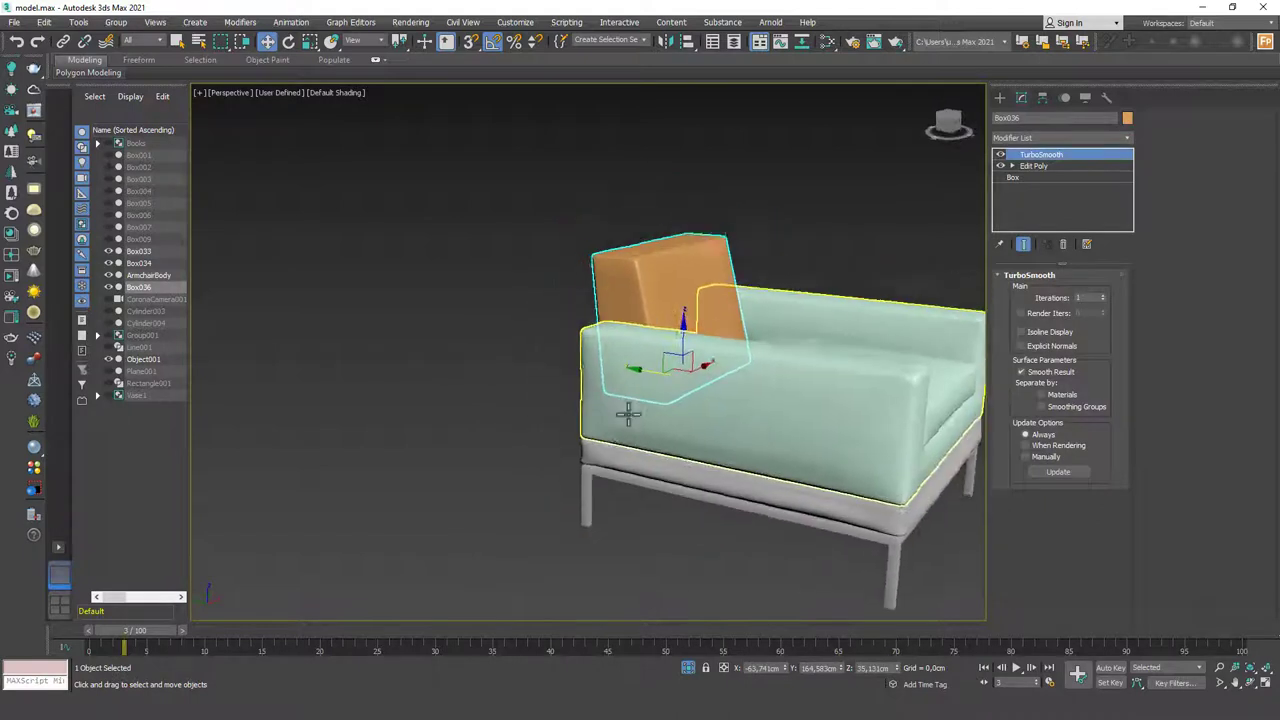
{"action": "key", "text": "z"}
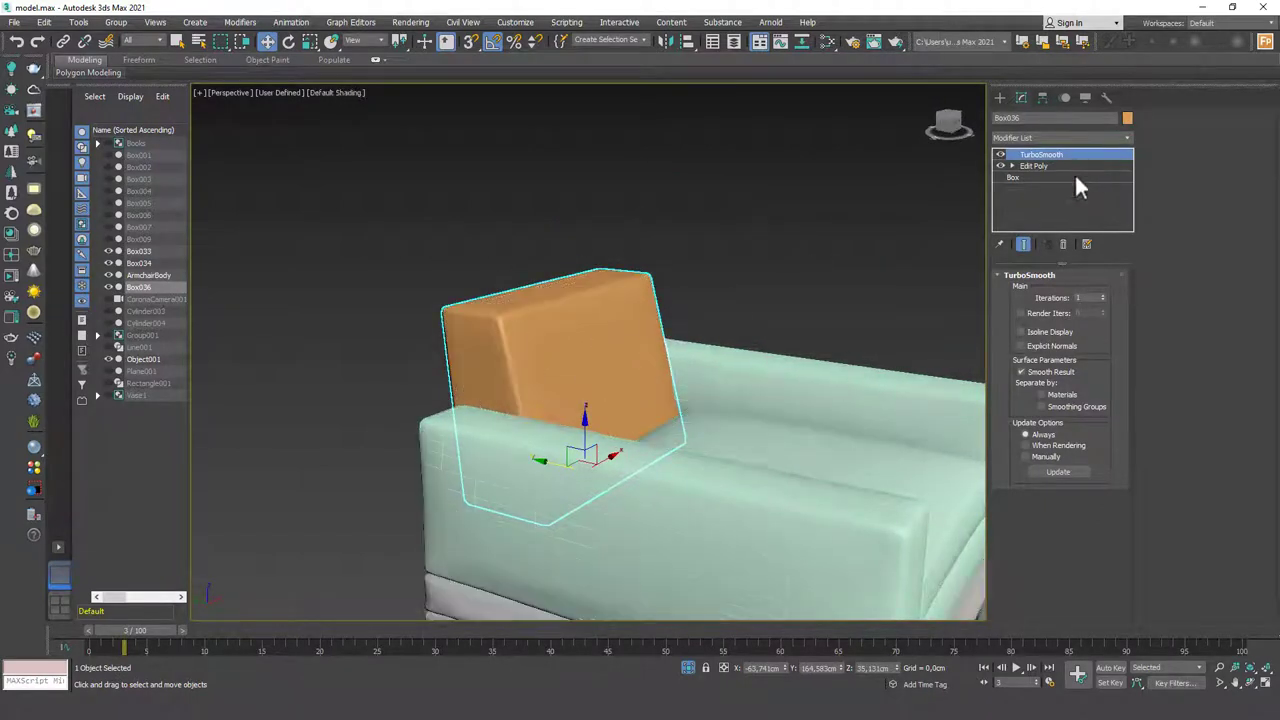
{"action": "key", "text": "F4"}
{"action": "left_click", "coordinate": [1103, 294]}
{"action": "key", "text": "F4"}
- Add a Cloth modifier to the back cushion and set Box036 as Cloth in its object properties
{"action": "left_click", "coordinate": [1048, 136]}
{"action": "type", "text": "cl"}
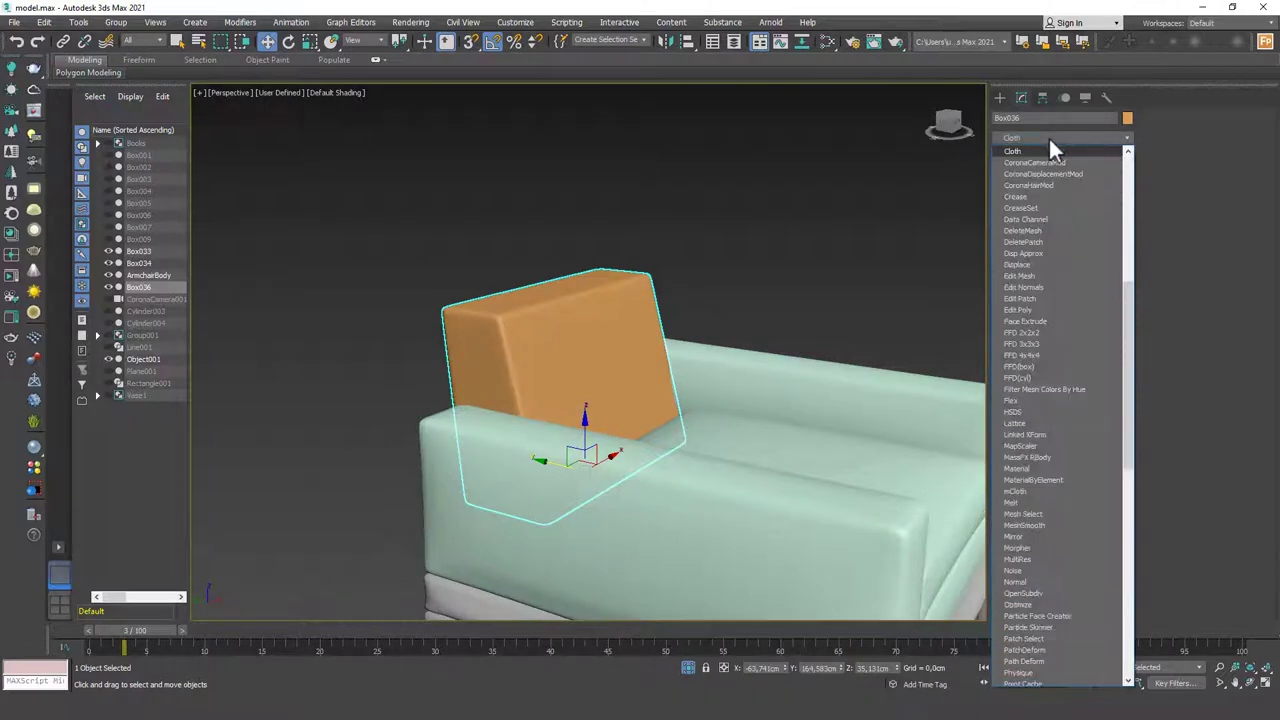
{"action": "key", "text": "Return"}
{"action": "left_click", "coordinate": [1075, 297]}
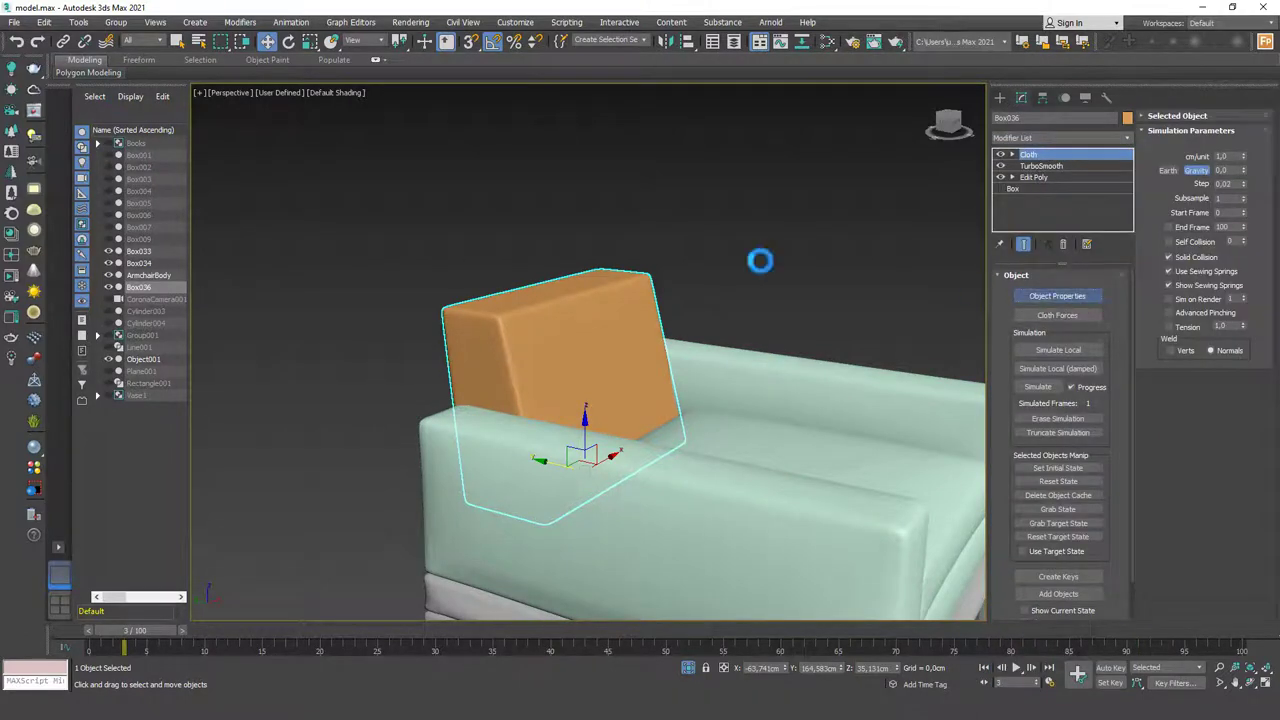
{"action": "left_click", "coordinate": [518, 167]}
{"action": "left_click", "coordinate": [622, 153]}
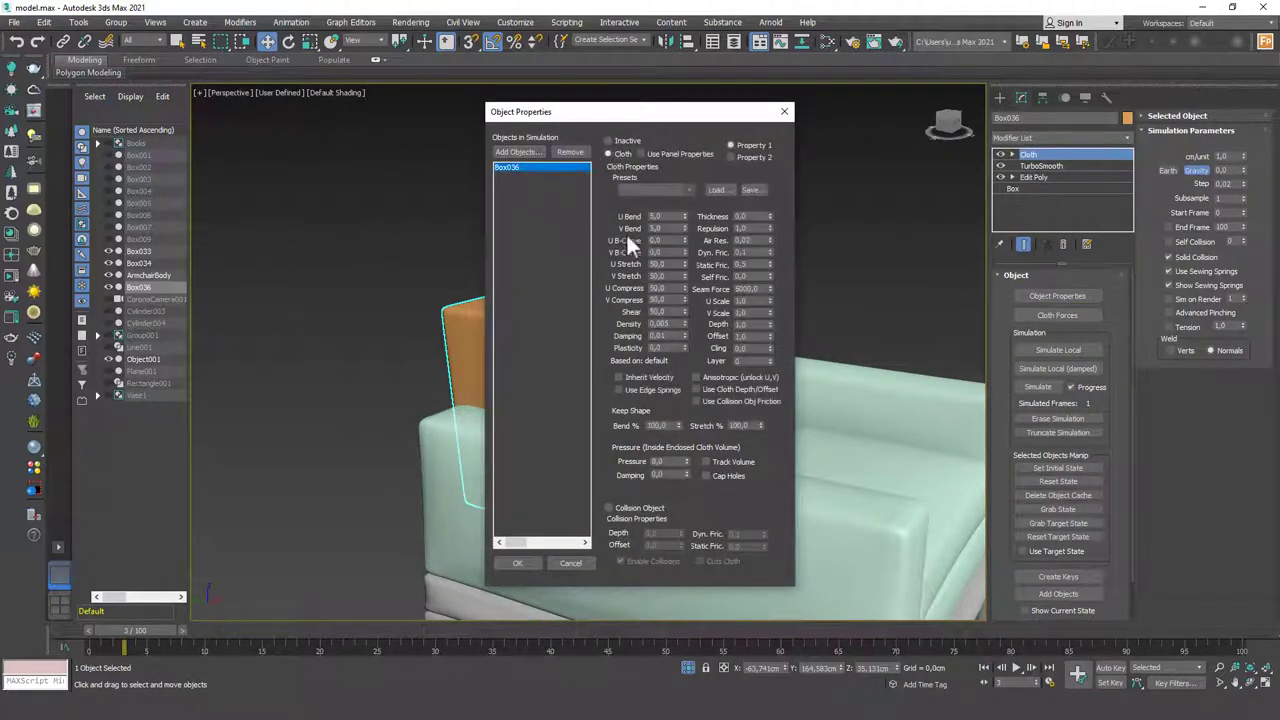
{"action": "left_click", "coordinate": [517, 563]}
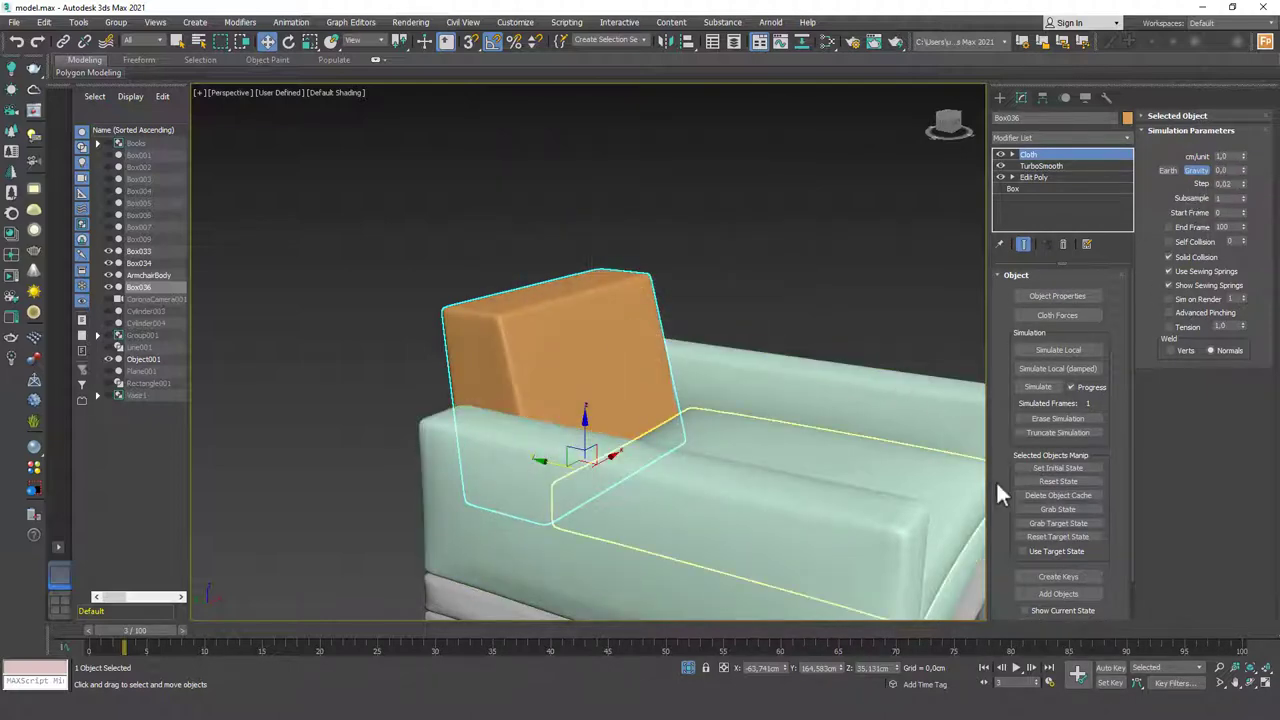
- Simulate the back cushion's cloth up to frame 14 and stop the simulation
{"action": "left_click", "coordinate": [1038, 387]}
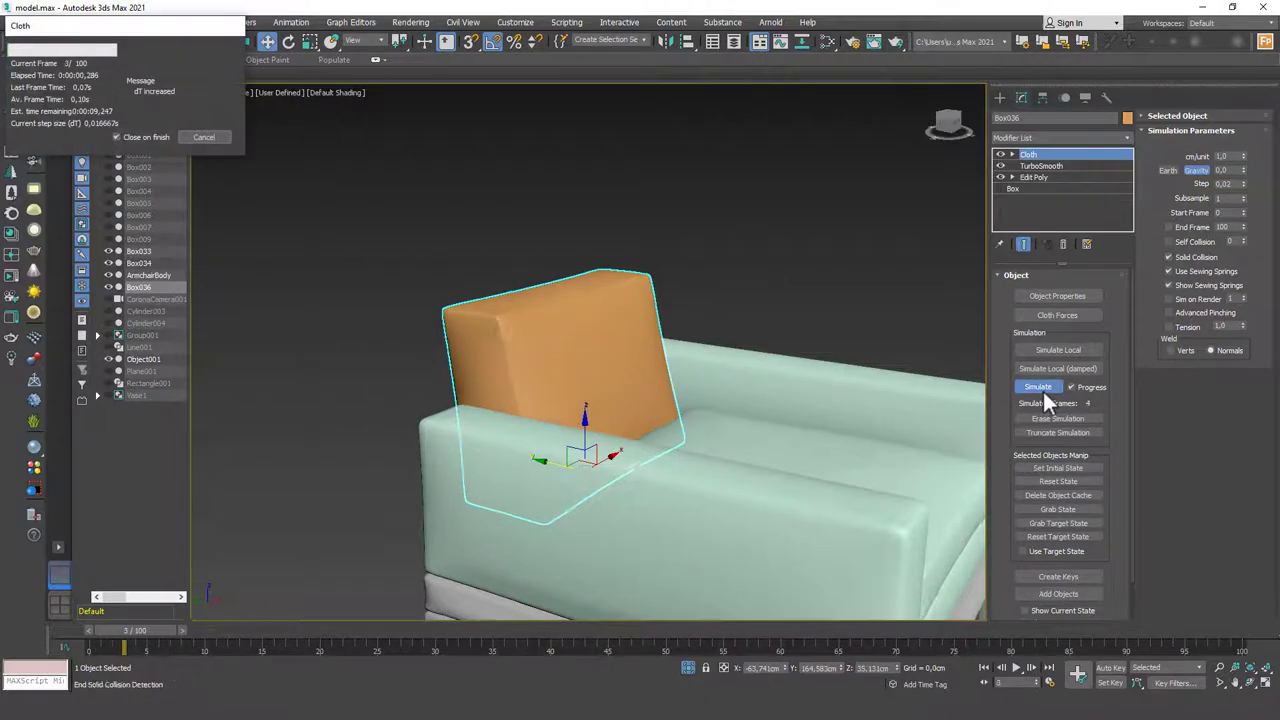
{"action": "left_click", "coordinate": [190, 132]}
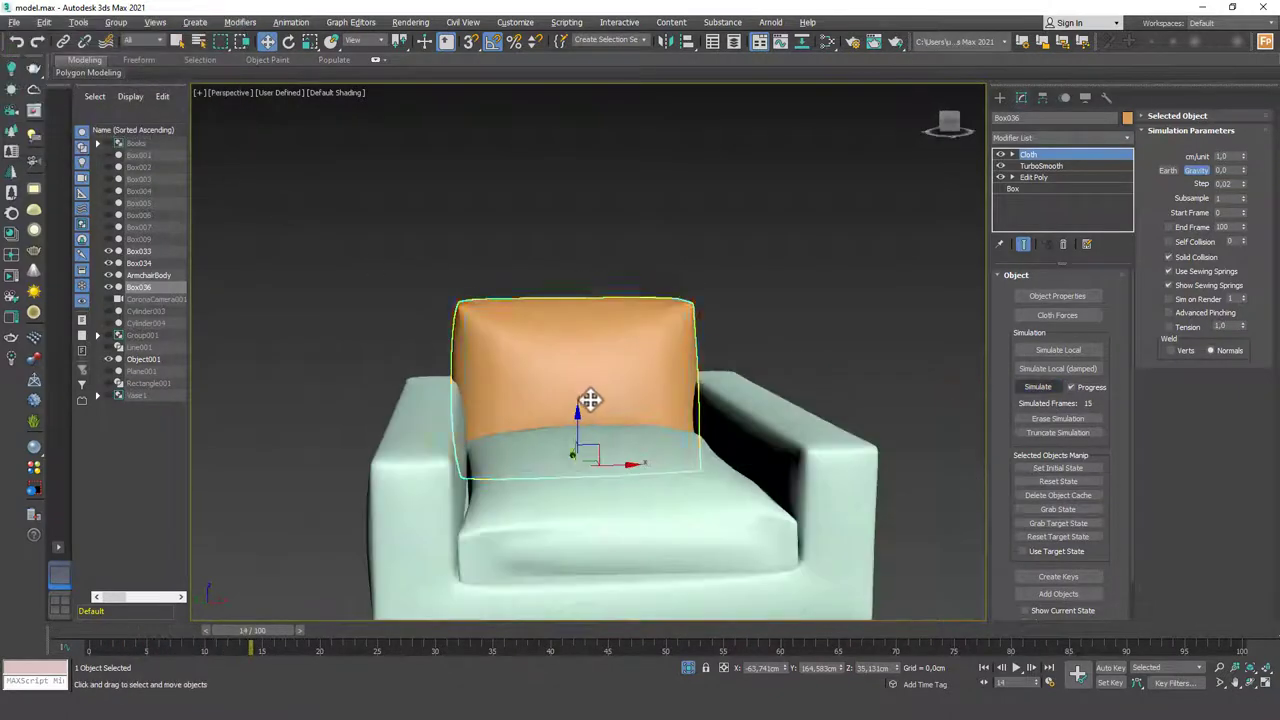
{"action": "middle_click_drag", "start_coordinate": [631, 403], "coordinate": [615, 403], "text": "alt"}
{"action": "middle_click_drag", "start_coordinate": [615, 403], "coordinate": [656, 385]}
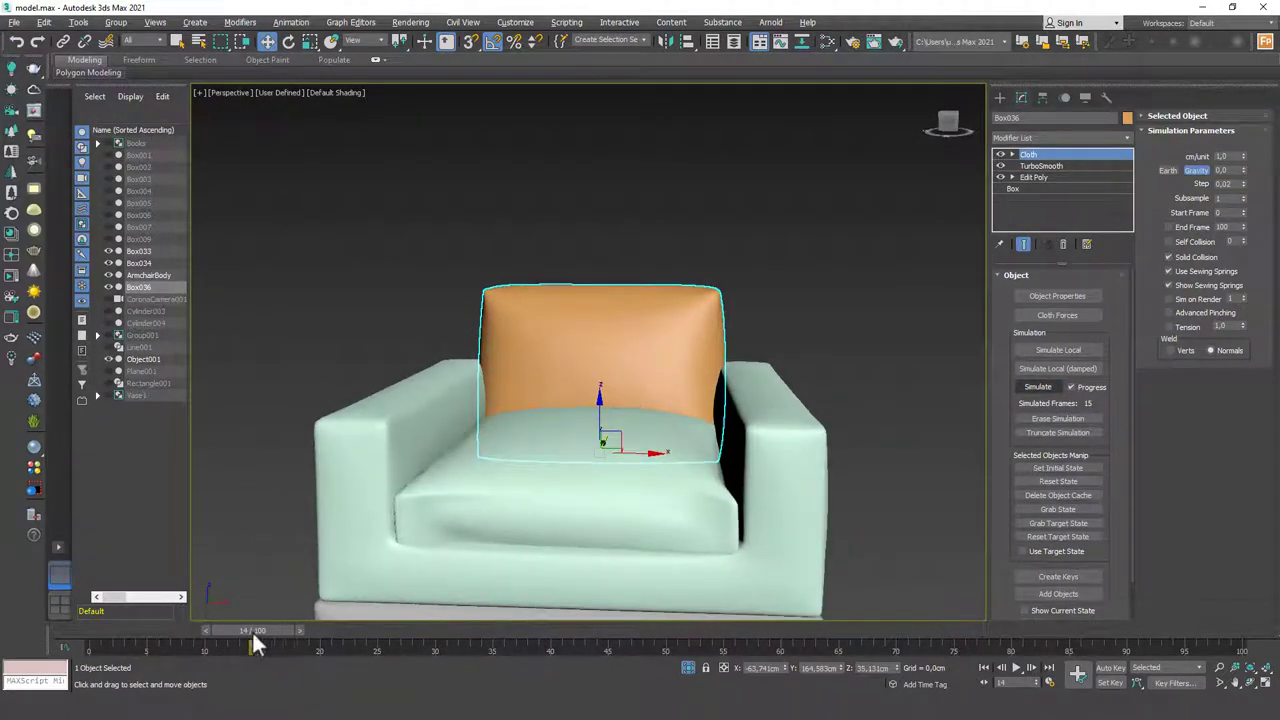
- Check the whole armchair's shape and move the timeline back to frame 4
{"action": "scroll", "coordinate": [640, 472], "scroll_direction": "down", "scroll_amount": 5}
{"action": "left_click", "coordinate": [689, 476]}
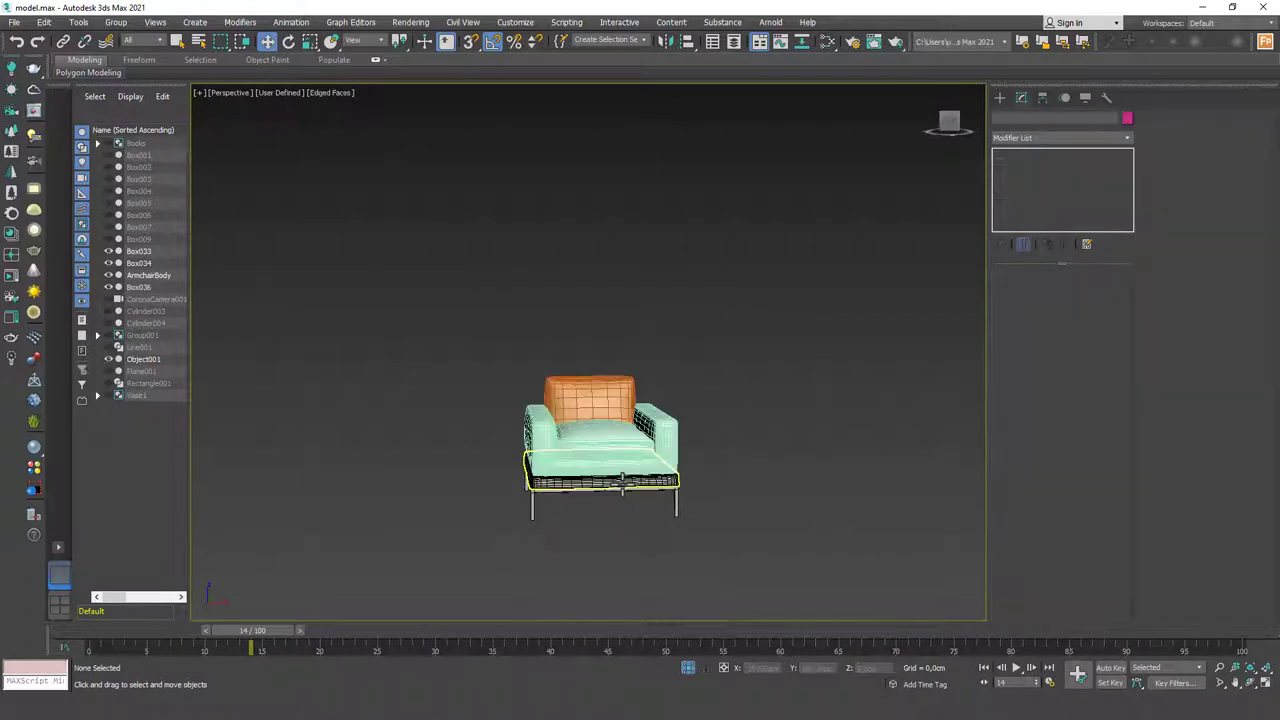
{"action": "middle_click_drag", "start_coordinate": [810, 472], "coordinate": [641, 513], "text": "alt"}
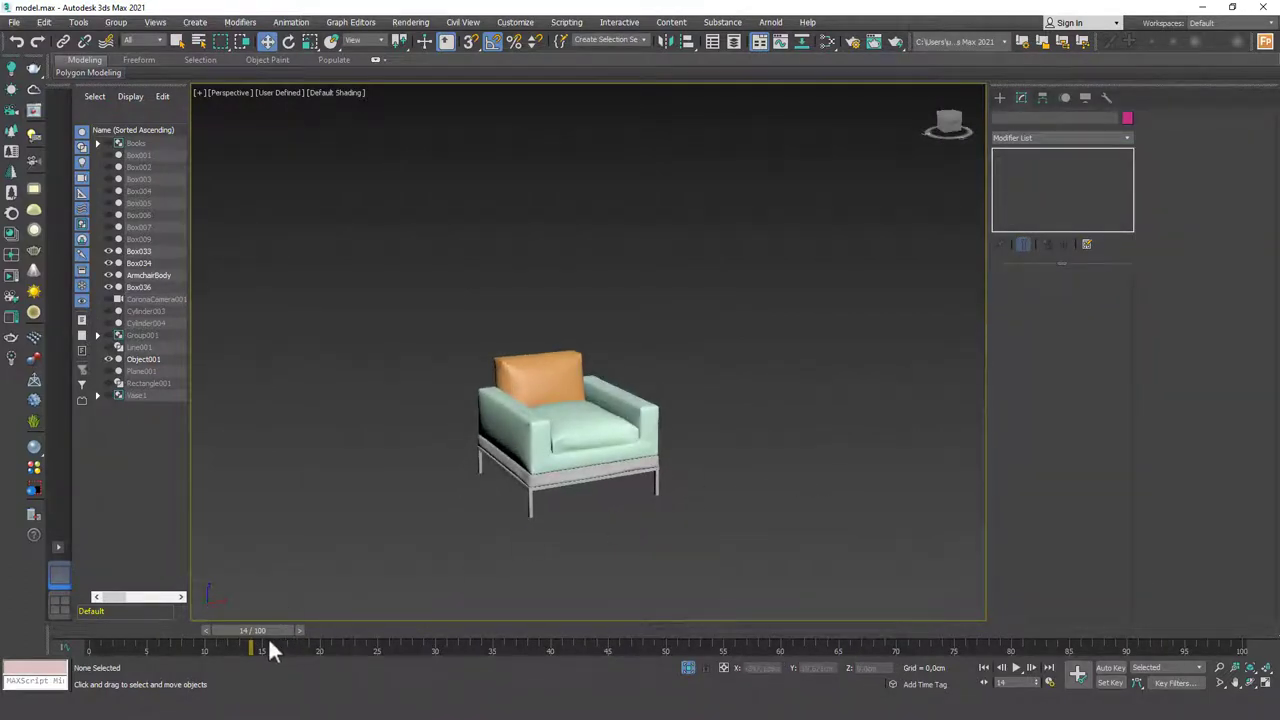
{"action": "left_click_drag", "start_coordinate": [255, 630], "coordinate": [161, 630]}
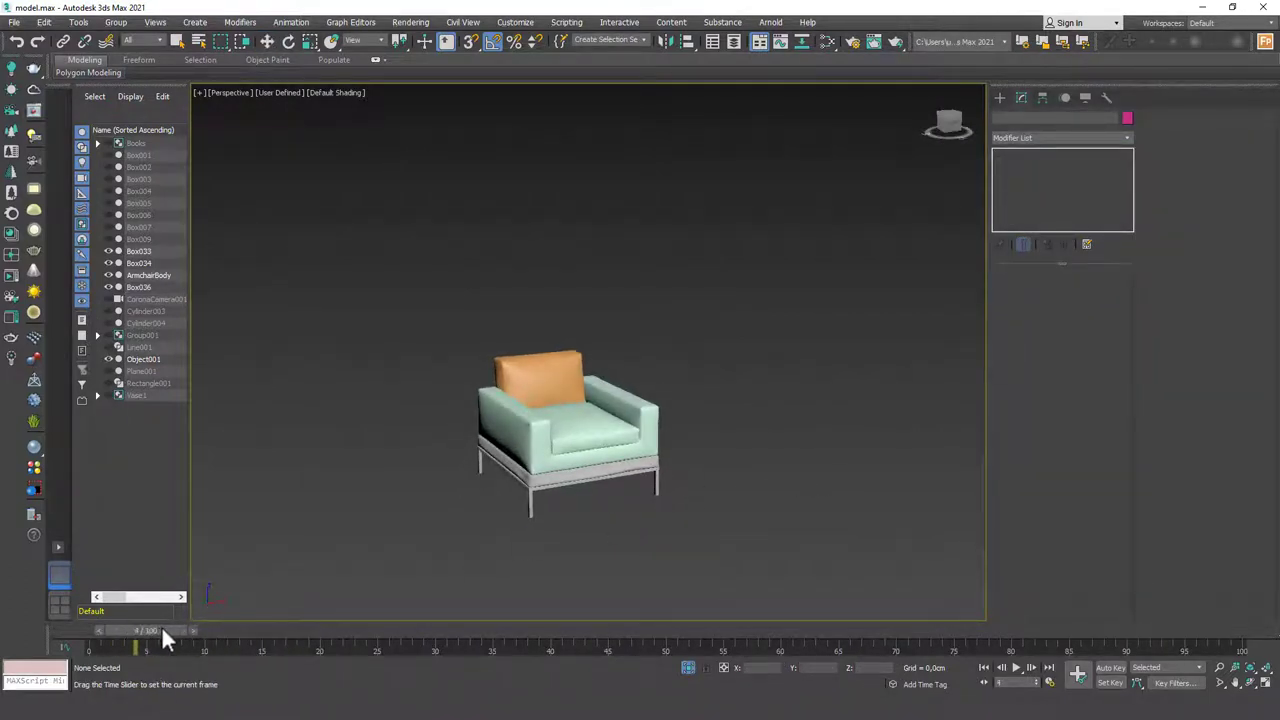
{"action": "key", "text": "w"}
- Convert the back cushion and the seat cushion to Editable Poly
{"action": "left_click", "coordinate": [545, 374]}
{"action": "left_click", "coordinate": [571, 417], "text": "ctrl"}
{"action": "right_click", "coordinate": [589, 318]}
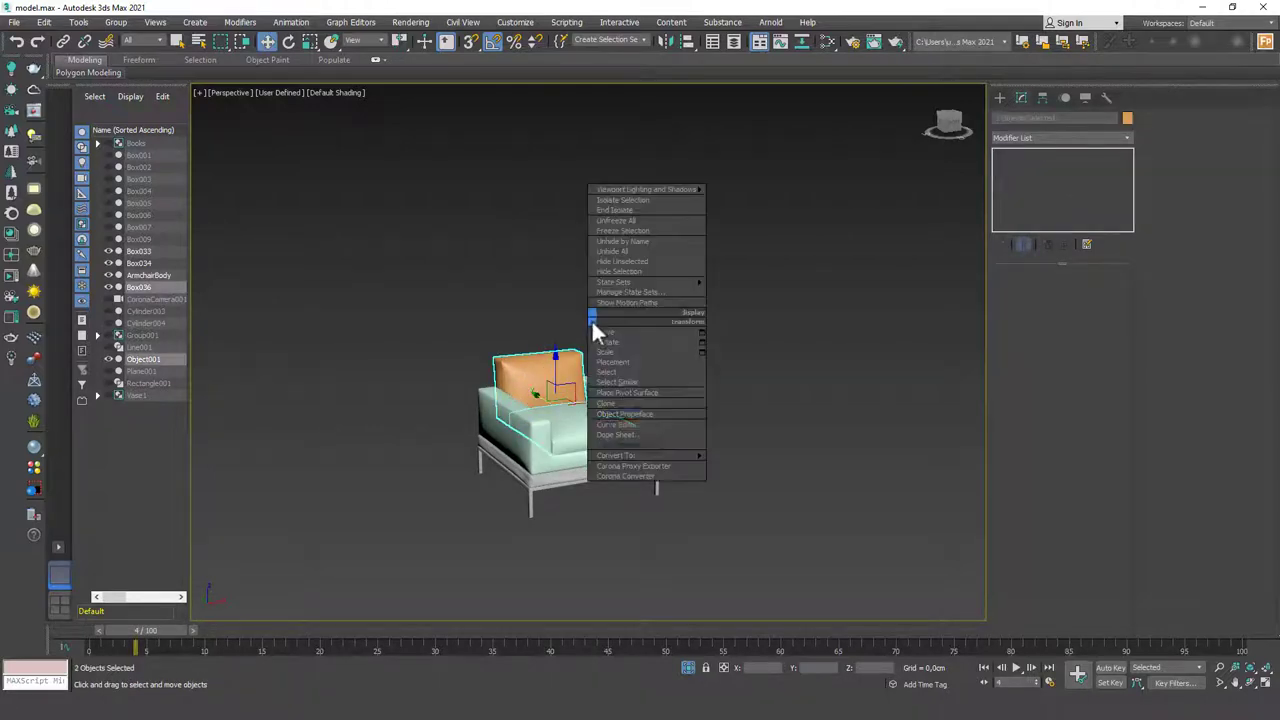
{"action": "mouse_move", "coordinate": [696, 455]}
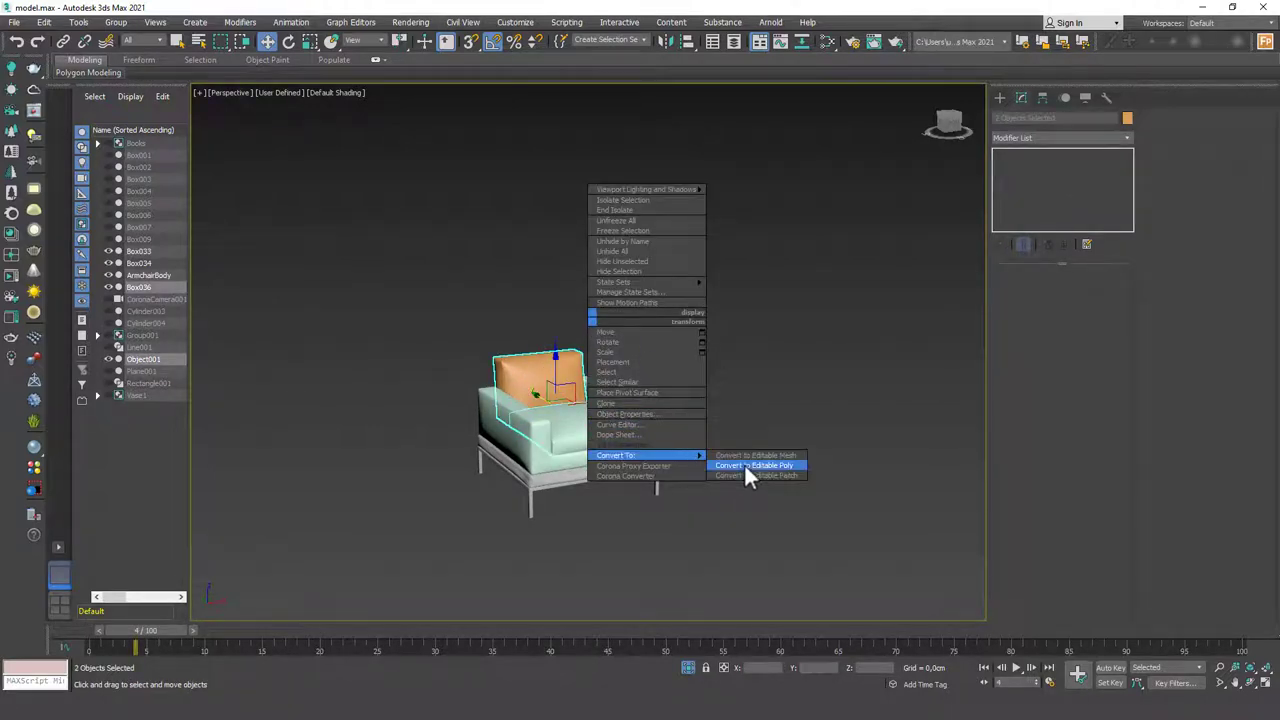
{"action": "left_click", "coordinate": [744, 465]}
- Group all five armchair parts under the name Armchair
{"action": "left_click", "coordinate": [715, 436]}
{"action": "scroll", "coordinate": [583, 417], "scroll_direction": "up", "scroll_amount": 3}
{"action": "middle_click_drag", "start_coordinate": [648, 436], "coordinate": [711, 398], "text": "alt"}
{"action": "scroll", "coordinate": [692, 410], "scroll_direction": "down", "scroll_amount": 3}
{"action": "key", "text": "ctrl+a"}
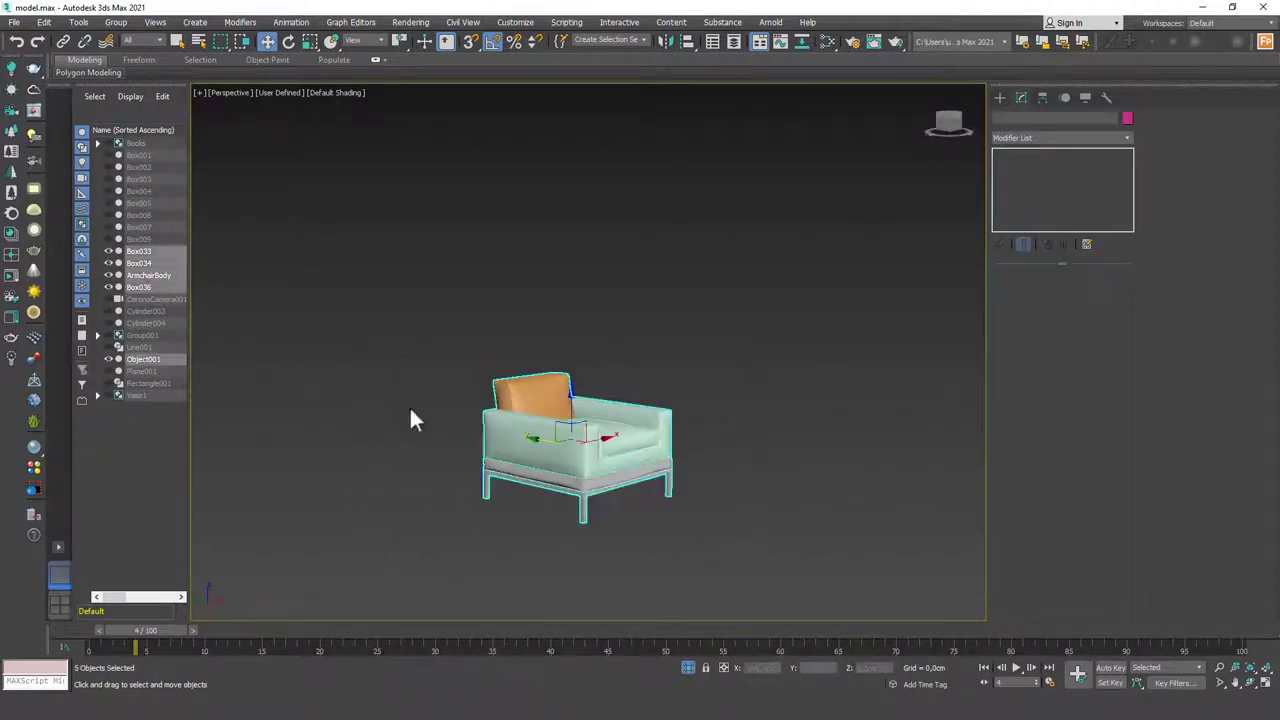
{"action": "left_click", "coordinate": [116, 22]}
{"action": "left_click", "coordinate": [145, 43]}
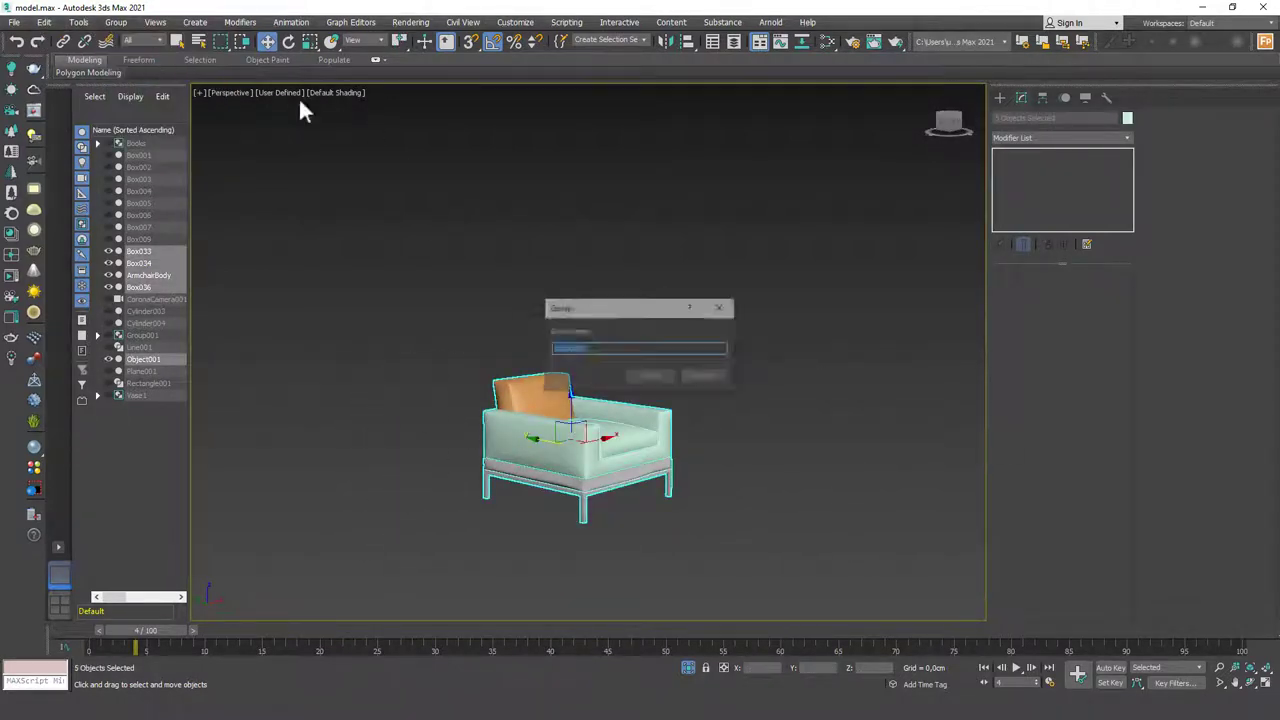
{"action": "type", "text": "Armchair"}
{"action": "key", "text": "Return"}
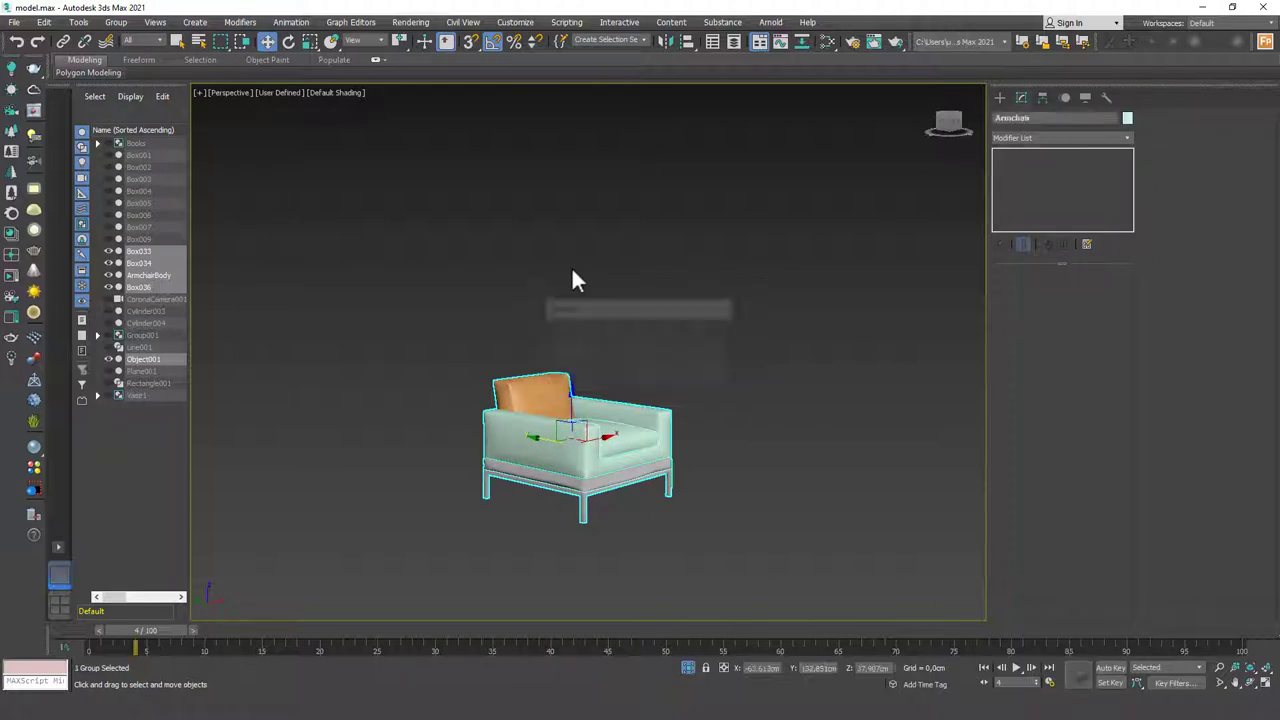
{"action": "left_click", "coordinate": [573, 270]}
- Set the Armchair group's object color to a light grey custom color
{"action": "left_click", "coordinate": [619, 404]}
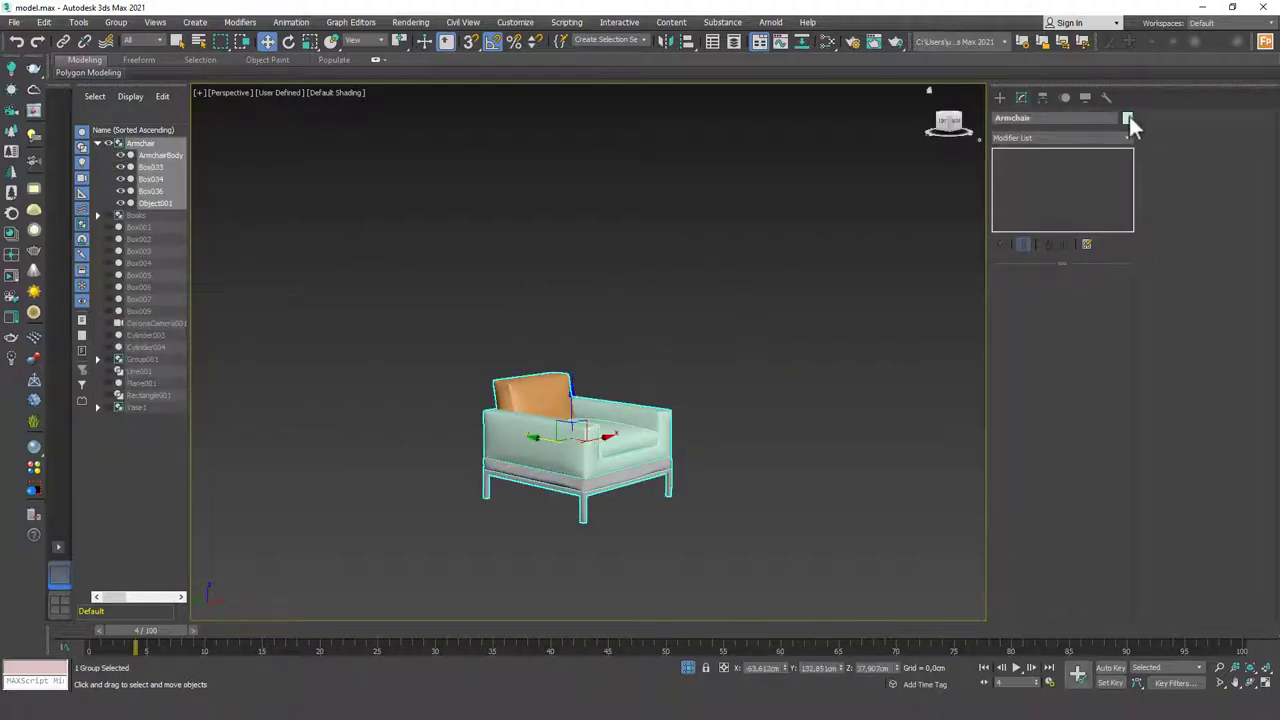
{"action": "left_click", "coordinate": [1127, 118]}
{"action": "left_click", "coordinate": [684, 384]}
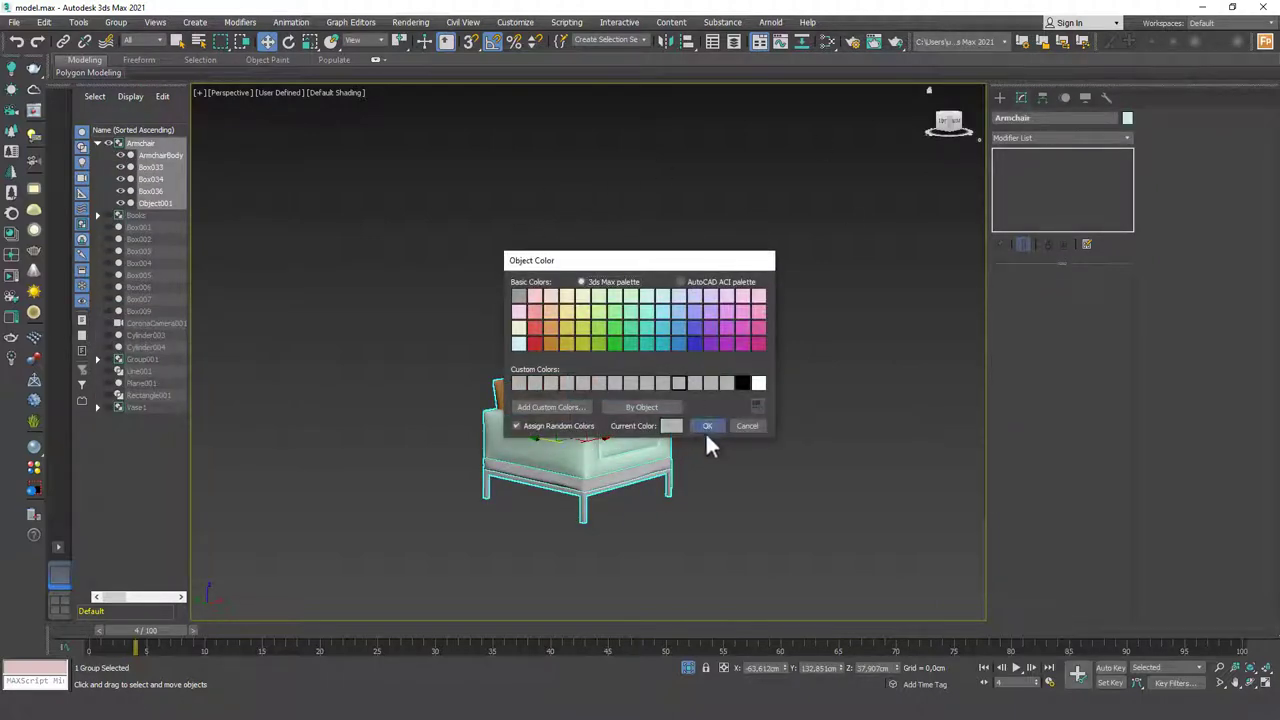
{"action": "left_click", "coordinate": [705, 428]}
- Set the Armchair group's object color to black
{"action": "left_click", "coordinate": [1127, 118]}
{"action": "left_click", "coordinate": [735, 382]}
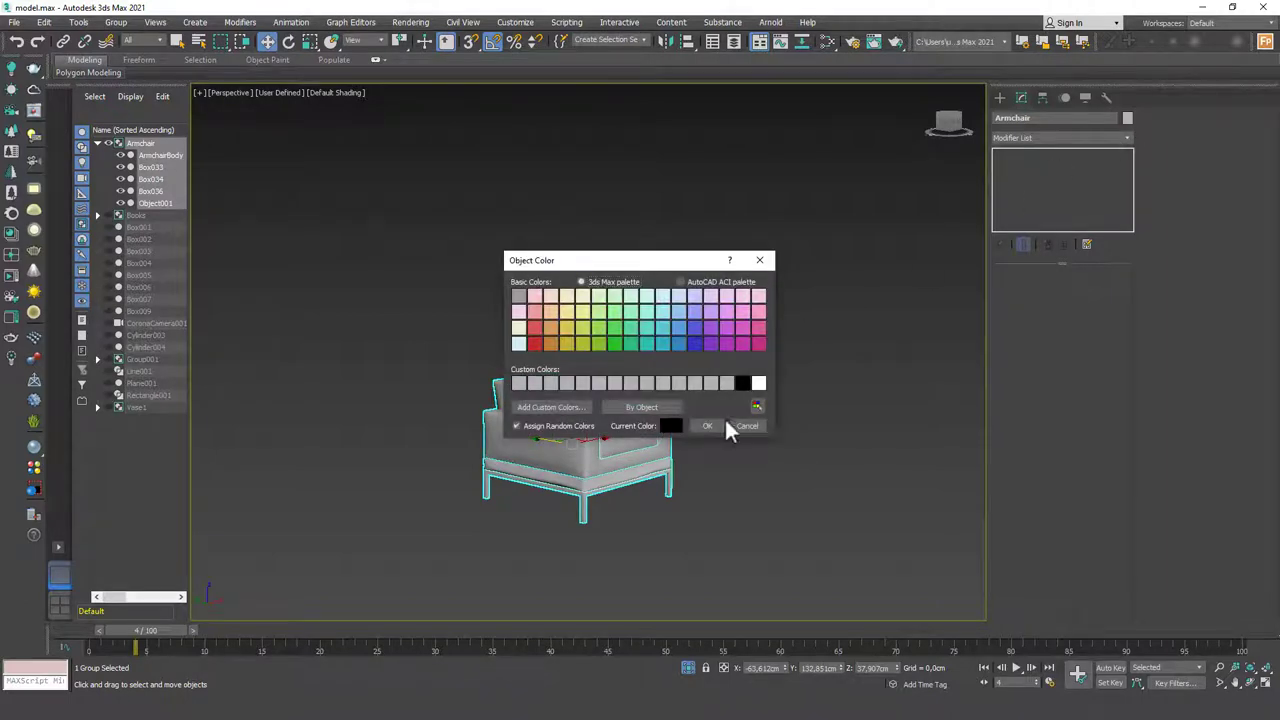
{"action": "left_click", "coordinate": [722, 428]}
- Assign the existing Physical Material to the Armchair group and close the material editor
{"action": "key", "text": "m"}
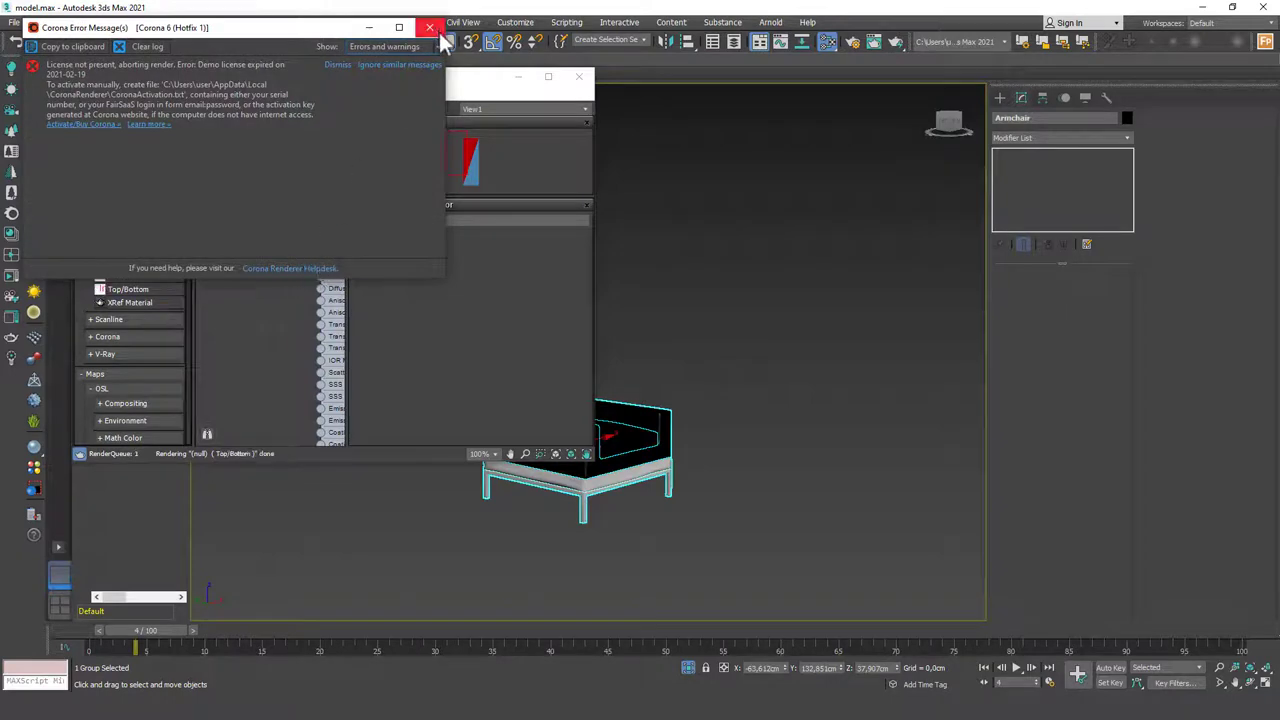
{"action": "left_click", "coordinate": [429, 27]}
{"action": "left_click_drag", "start_coordinate": [306, 229], "coordinate": [298, 231]}
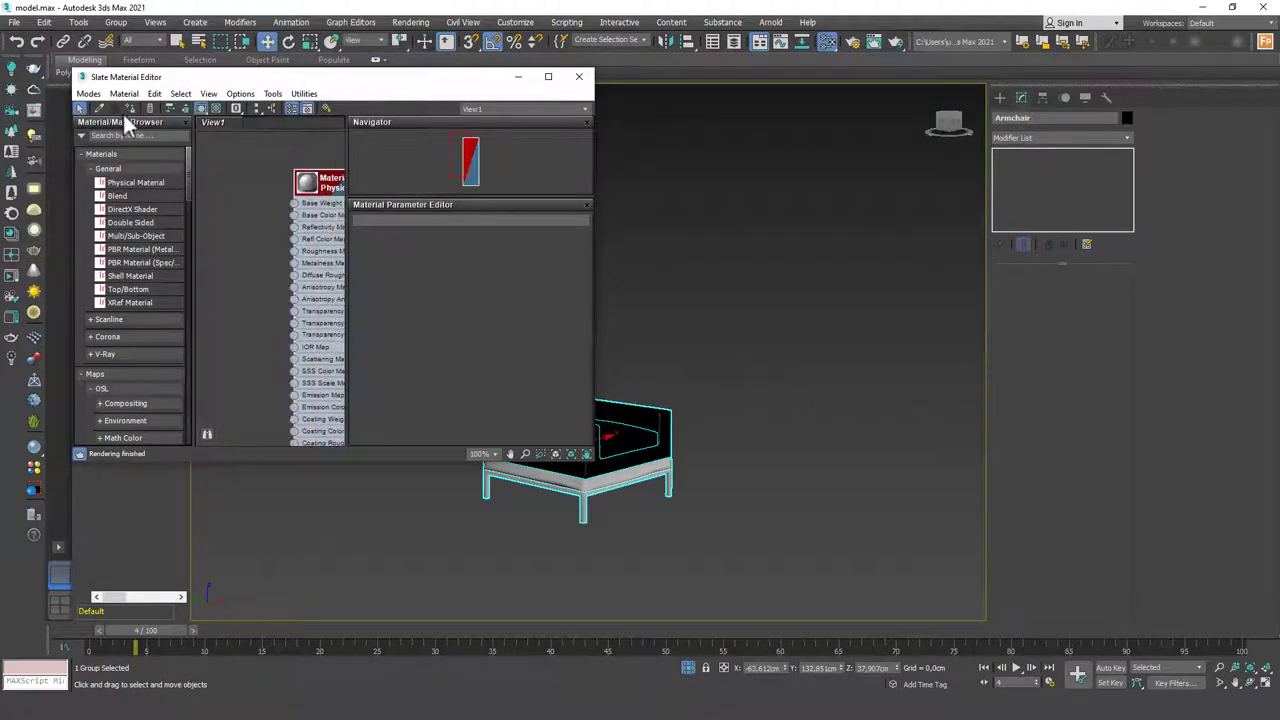
{"action": "left_click", "coordinate": [131, 108]}
{"action": "left_click", "coordinate": [429, 27]}
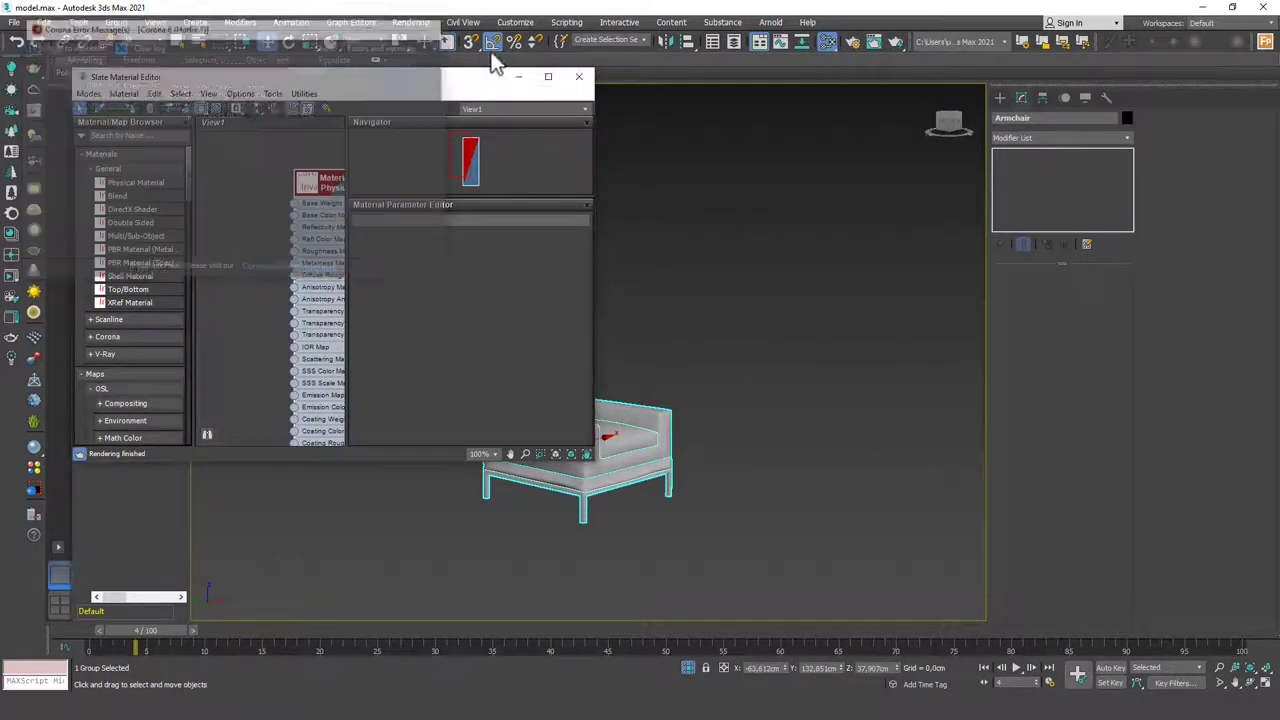
{"action": "left_click", "coordinate": [578, 76]}
- End the armchair's isolation to bring back the whole living room scene
{"action": "left_click", "coordinate": [777, 413]}
{"action": "right_click", "coordinate": [727, 319]}
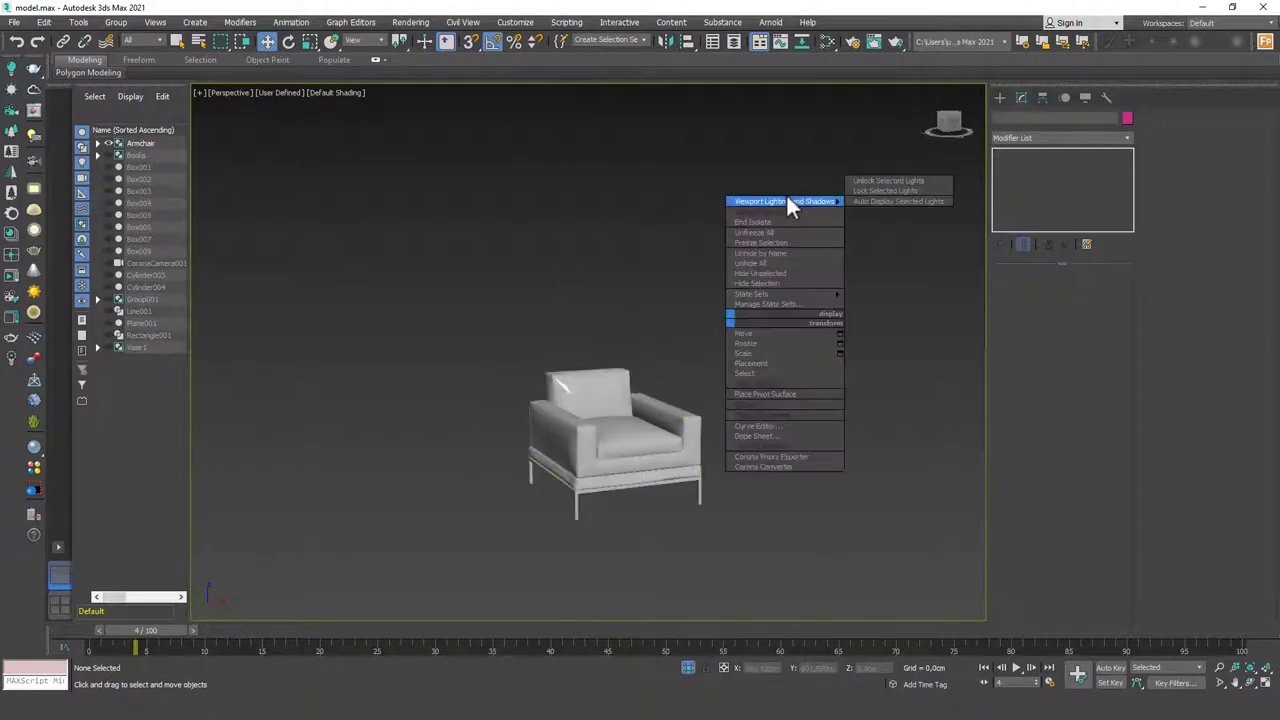
{"action": "left_click", "coordinate": [764, 220]}
{"action": "scroll", "coordinate": [572, 354], "scroll_direction": "down", "scroll_amount": 5}
{"action": "middle_click_drag", "start_coordinate": [660, 331], "coordinate": [600, 357], "text": "alt"}
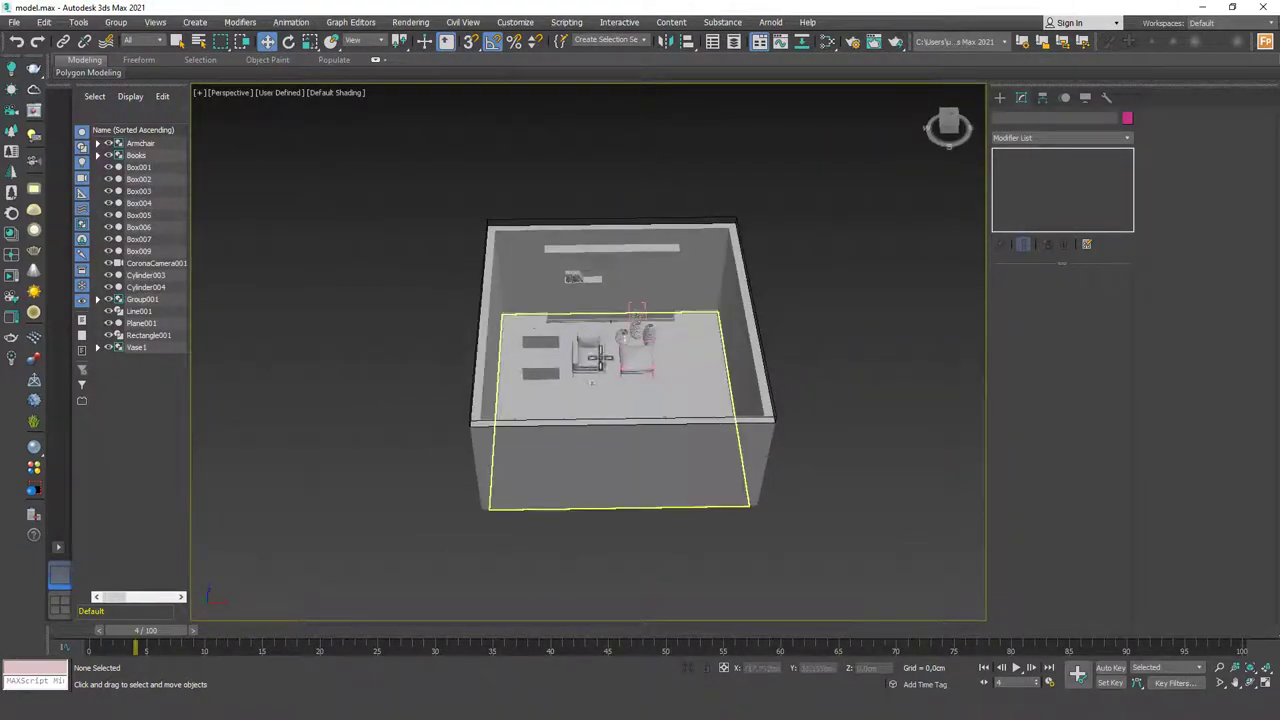
- Delete the two placeholder boxes, Box006 and Box007, standing on the floor beside the armchair
{"action": "left_click", "coordinate": [597, 354]}
{"action": "scroll", "coordinate": [549, 343], "scroll_direction": "up", "scroll_amount": 4}
{"action": "left_click", "coordinate": [534, 339]}
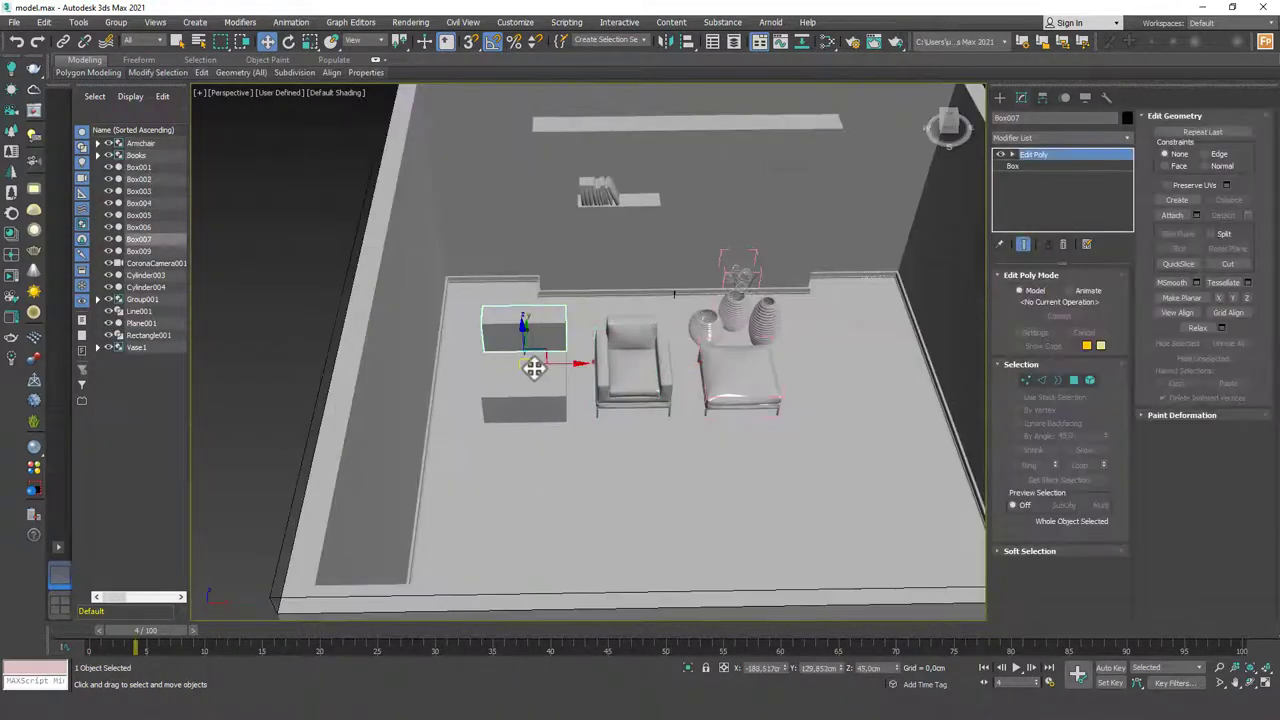
{"action": "key", "text": "Delete"}
{"action": "left_click", "coordinate": [529, 371]}
{"action": "key", "text": "Delete"}
- Move the armchair away from the ottoman towards the back wall and rotate it 30° about the Z axis
{"action": "left_click", "coordinate": [649, 366]}
{"action": "scroll", "coordinate": [649, 358], "scroll_direction": "up", "scroll_amount": 4}
{"action": "middle_click_drag", "start_coordinate": [649, 358], "coordinate": [634, 357], "text": "alt"}
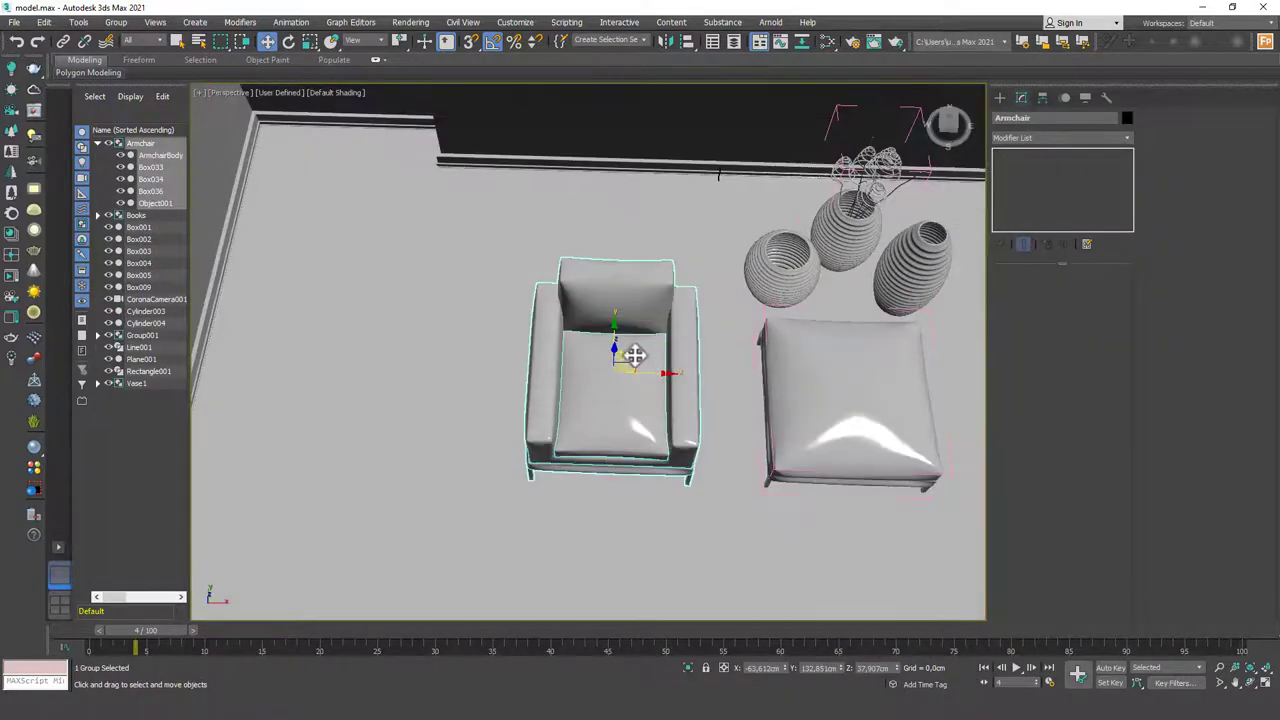
{"action": "left_click_drag", "start_coordinate": [634, 354], "coordinate": [582, 287]}
{"action": "key", "text": "e"}
{"action": "left_click_drag", "start_coordinate": [592, 347], "coordinate": [607, 345]}
- Show two viewports, set the second to a shaded CoronaCamera001 view, and reselect the armchair
{"action": "key", "text": "alt+w"}
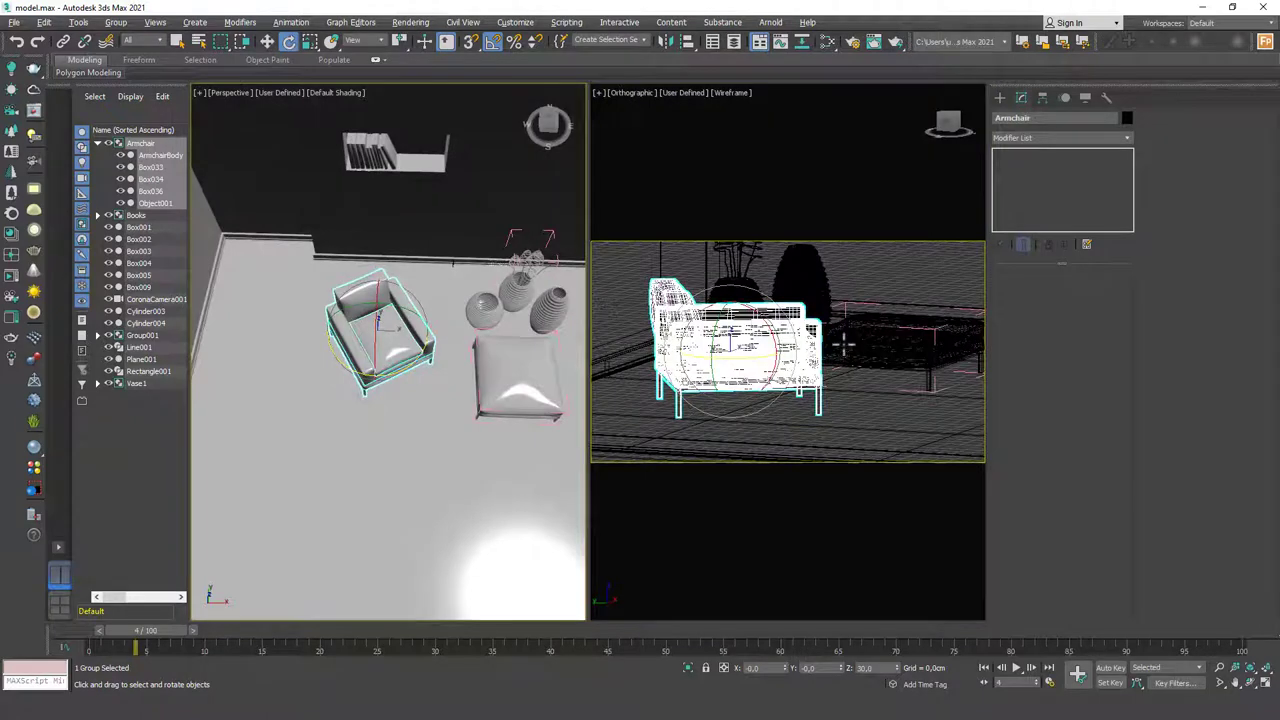
{"action": "key", "text": "c"}
{"action": "key", "text": "F3"}
{"action": "left_click", "coordinate": [925, 305]}
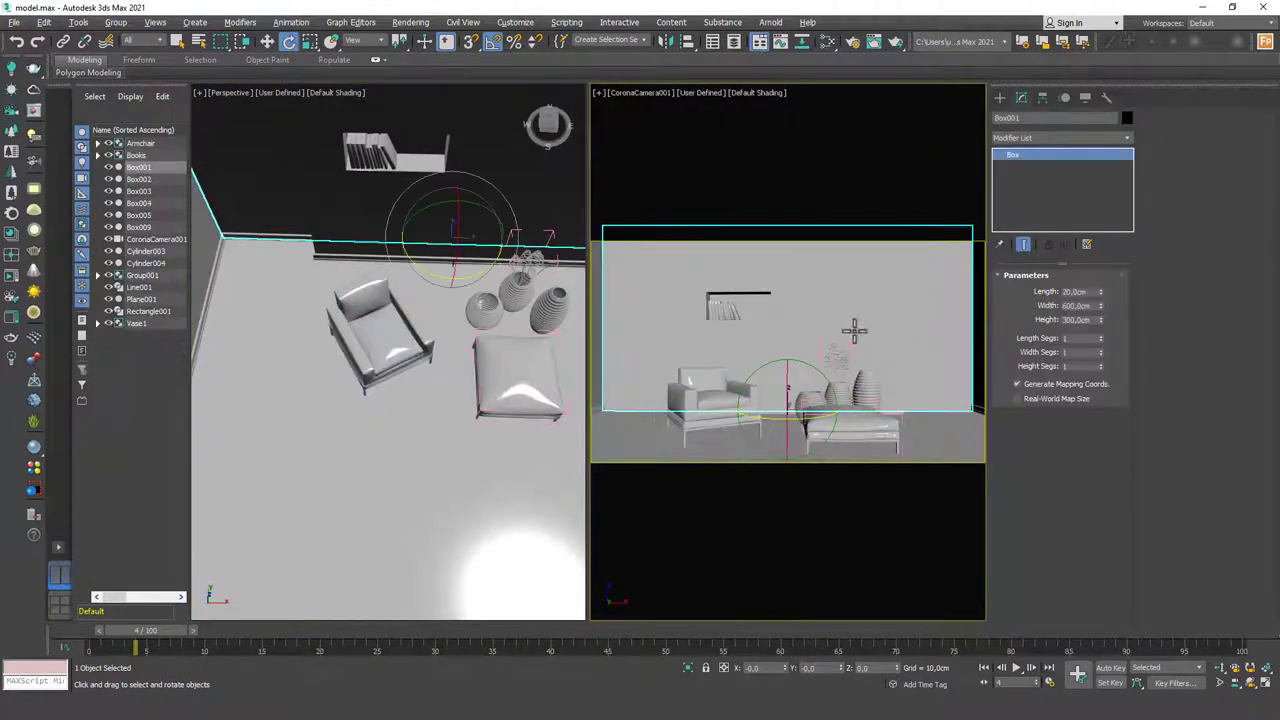
{"action": "left_click", "coordinate": [688, 400]}
{"action": "scroll", "coordinate": [401, 324], "scroll_direction": "up", "scroll_amount": 4}
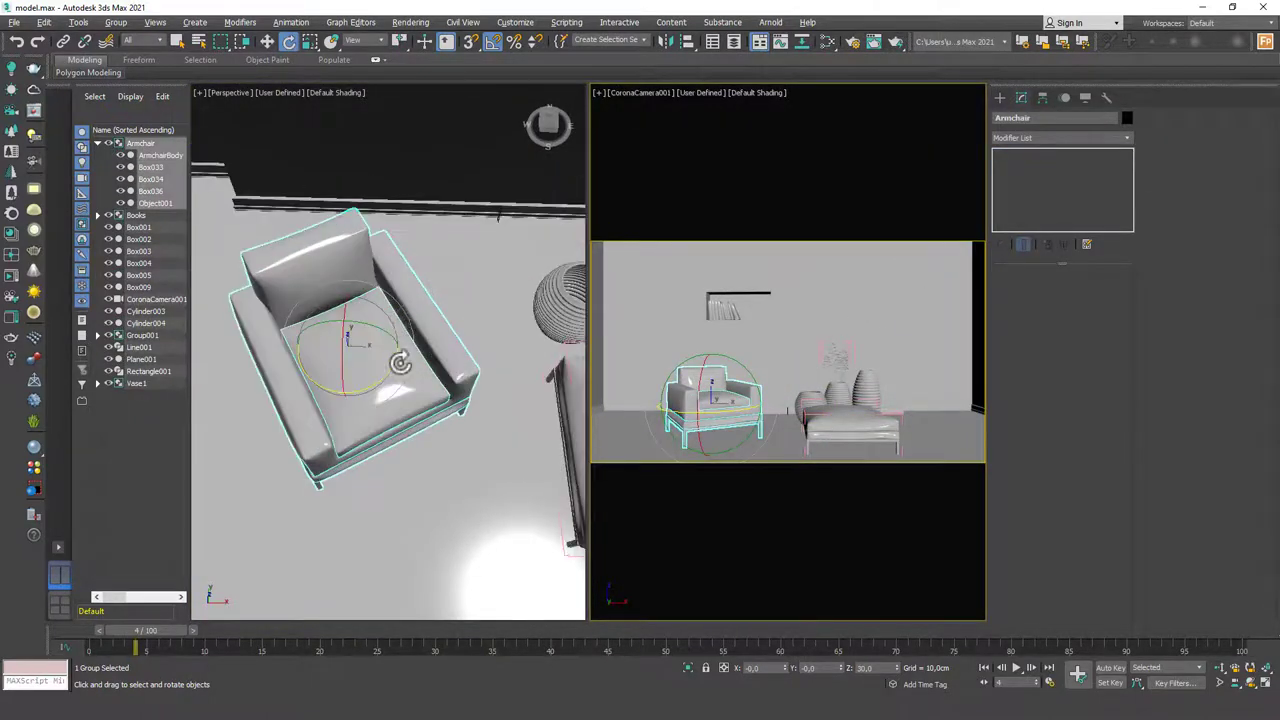
- Isolate the armchair from the living room scene and enlarge the perspective viewport to full size
{"action": "middle_click_drag", "start_coordinate": [400, 360], "coordinate": [391, 366], "text": "alt"}
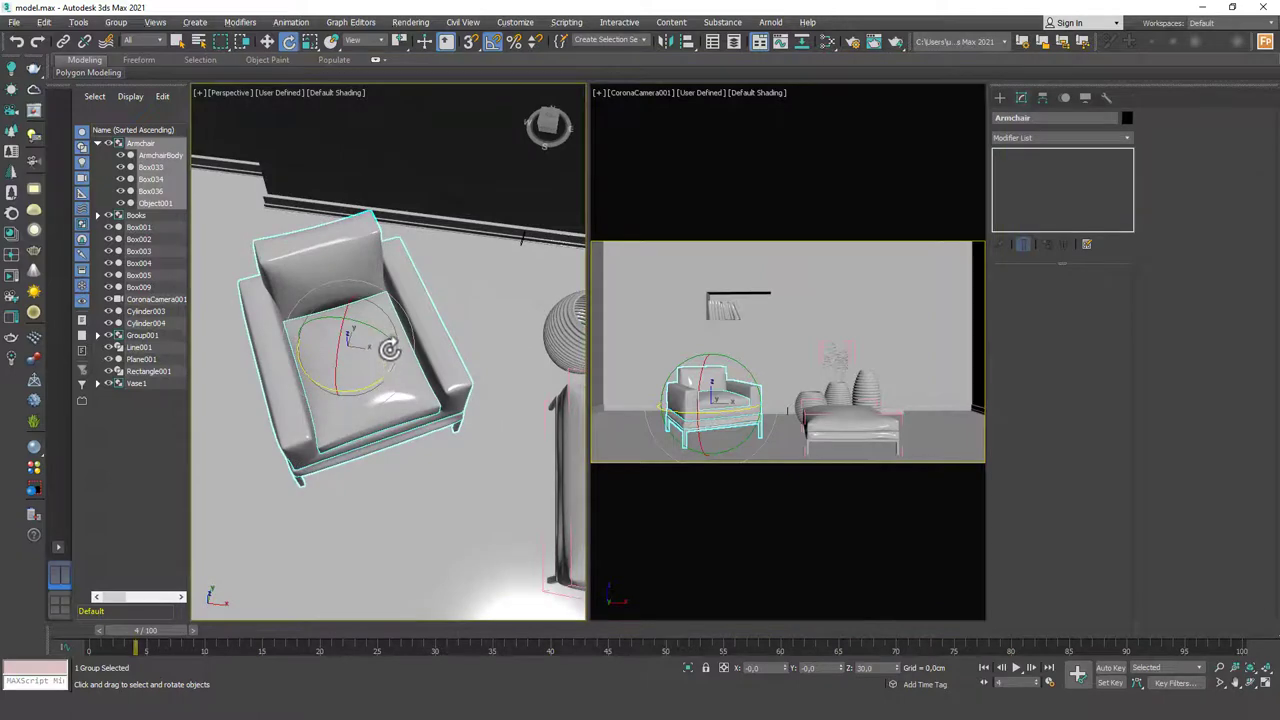
{"action": "left_click", "coordinate": [718, 395]}
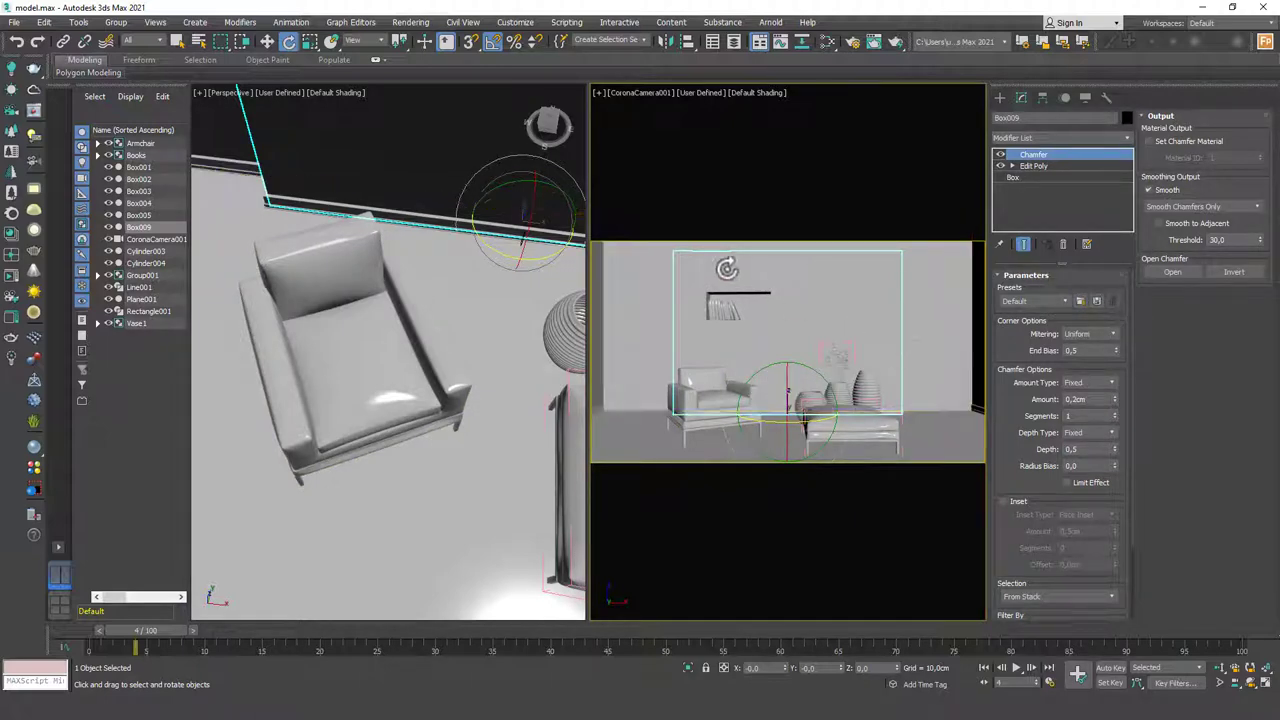
{"action": "left_click", "coordinate": [330, 348]}
{"action": "middle_click_drag", "start_coordinate": [330, 348], "coordinate": [500, 314], "text": "alt"}
{"action": "scroll", "coordinate": [360, 320], "scroll_direction": "up", "scroll_amount": 3}
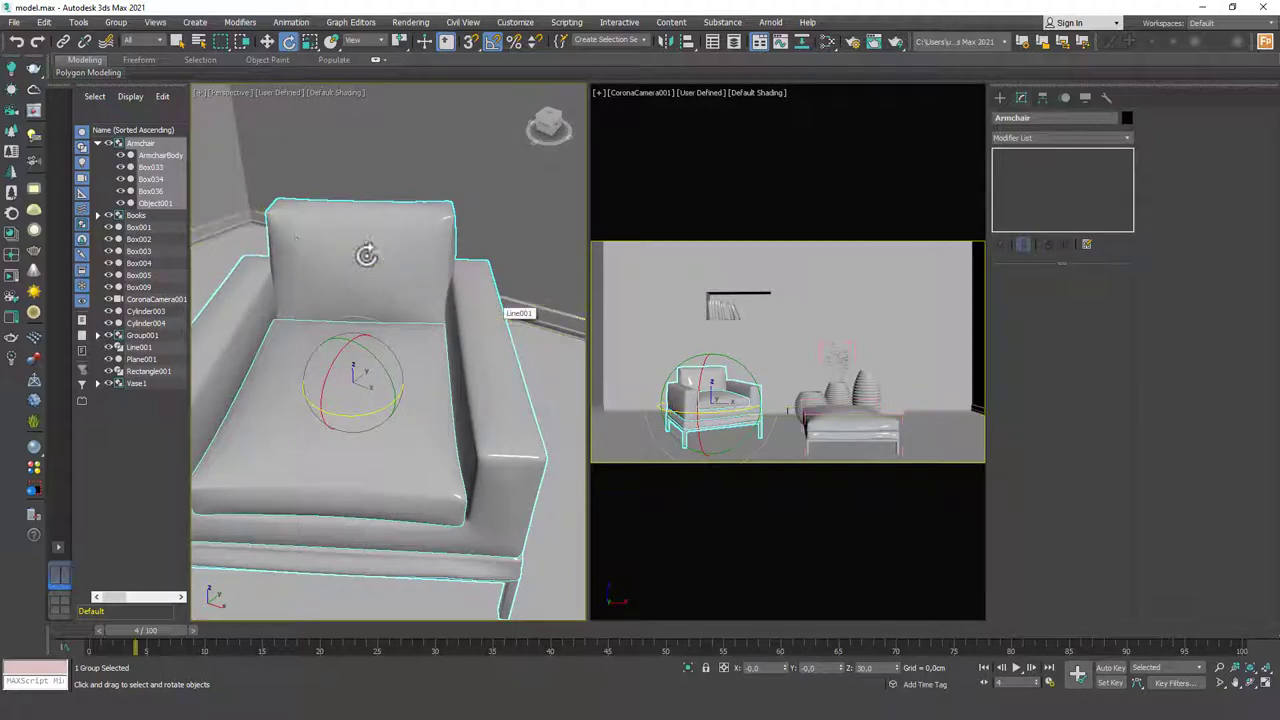
{"action": "scroll", "coordinate": [423, 307], "scroll_direction": "down", "scroll_amount": 4}
{"action": "left_click", "coordinate": [421, 310]}
{"action": "left_click", "coordinate": [421, 310]}
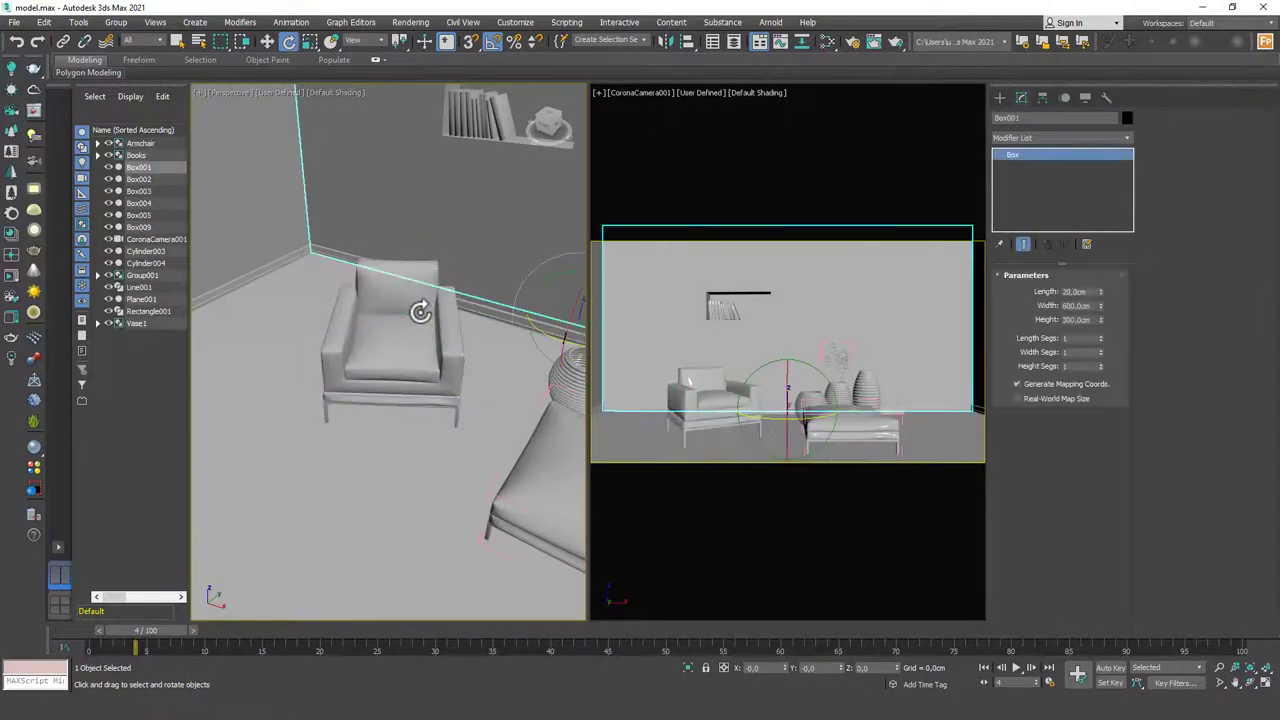
{"action": "key", "text": "z"}
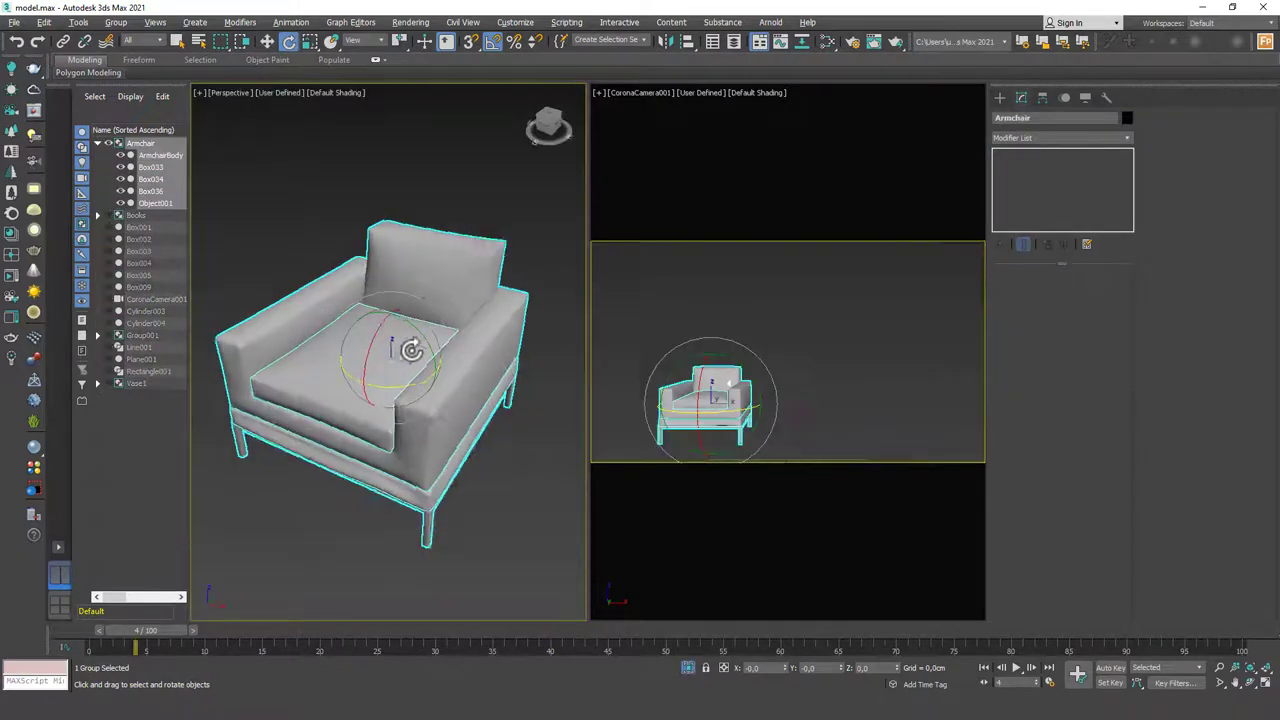
{"action": "middle_click_drag", "start_coordinate": [408, 346], "coordinate": [423, 337], "text": "alt"}
{"action": "key", "text": "alt+w"}
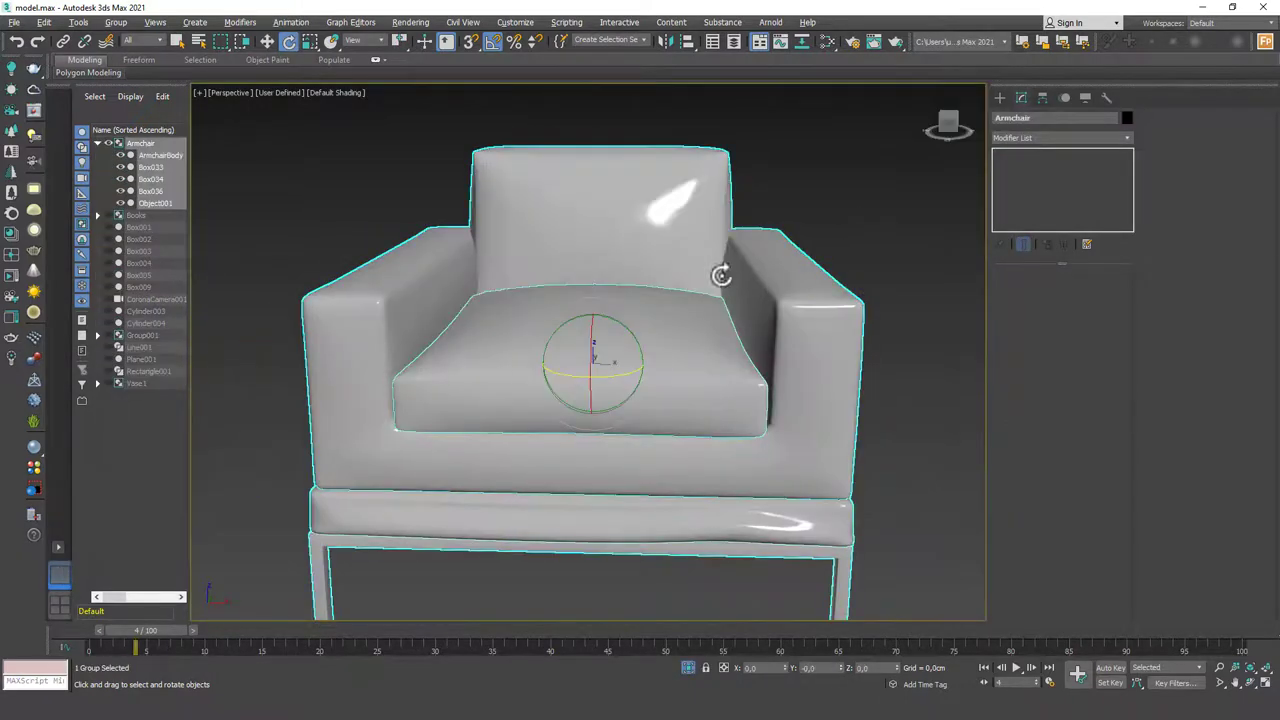
- Open the Armchair group, select ArmchairBody, and display its edged faces
{"action": "left_click", "coordinate": [116, 22]}
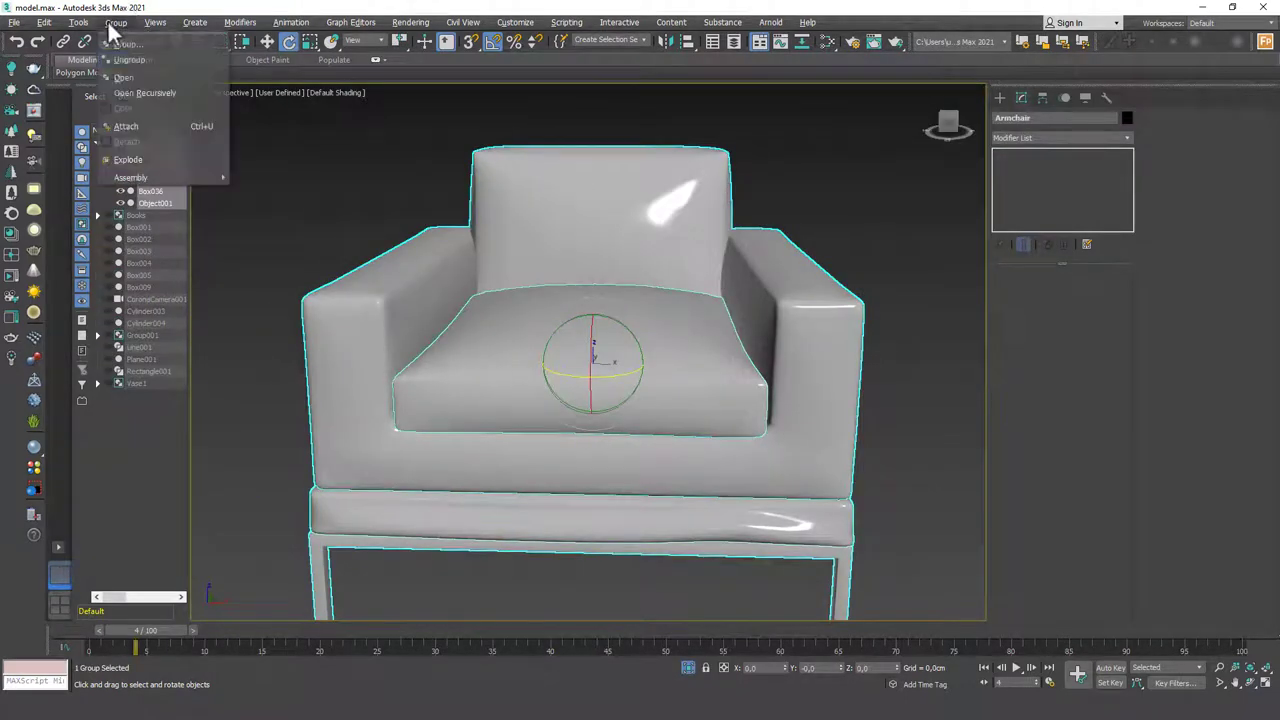
{"action": "left_click", "coordinate": [125, 78]}
{"action": "left_click", "coordinate": [806, 289]}
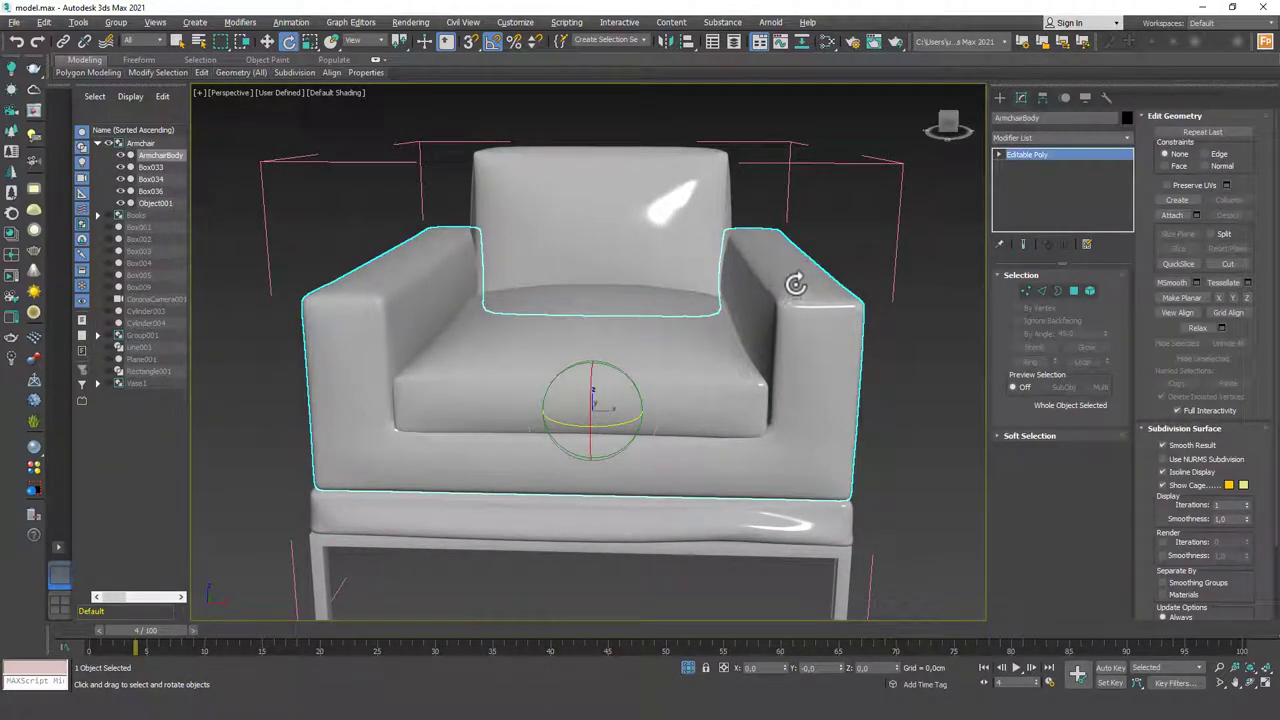
{"action": "key", "text": "F4"}
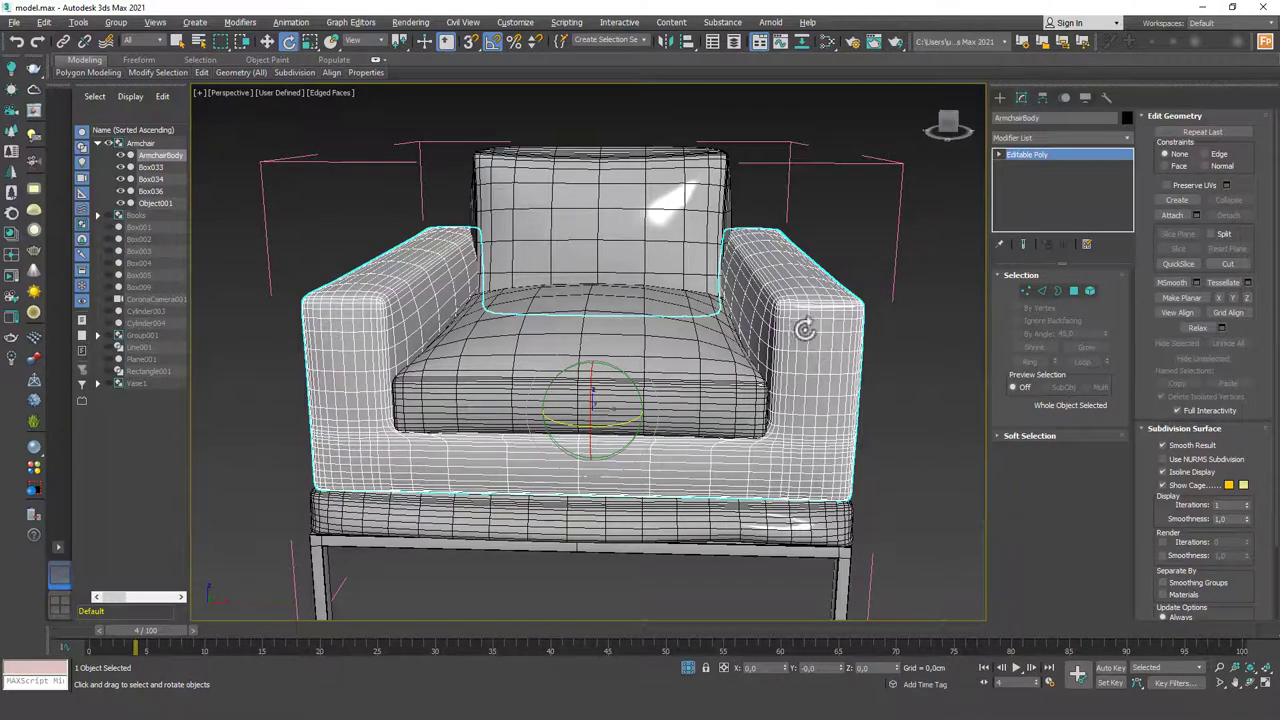
{"action": "middle_click_drag", "start_coordinate": [848, 292], "coordinate": [820, 287]}
{"action": "middle_click_drag", "start_coordinate": [797, 349], "coordinate": [826, 237], "text": "alt"}
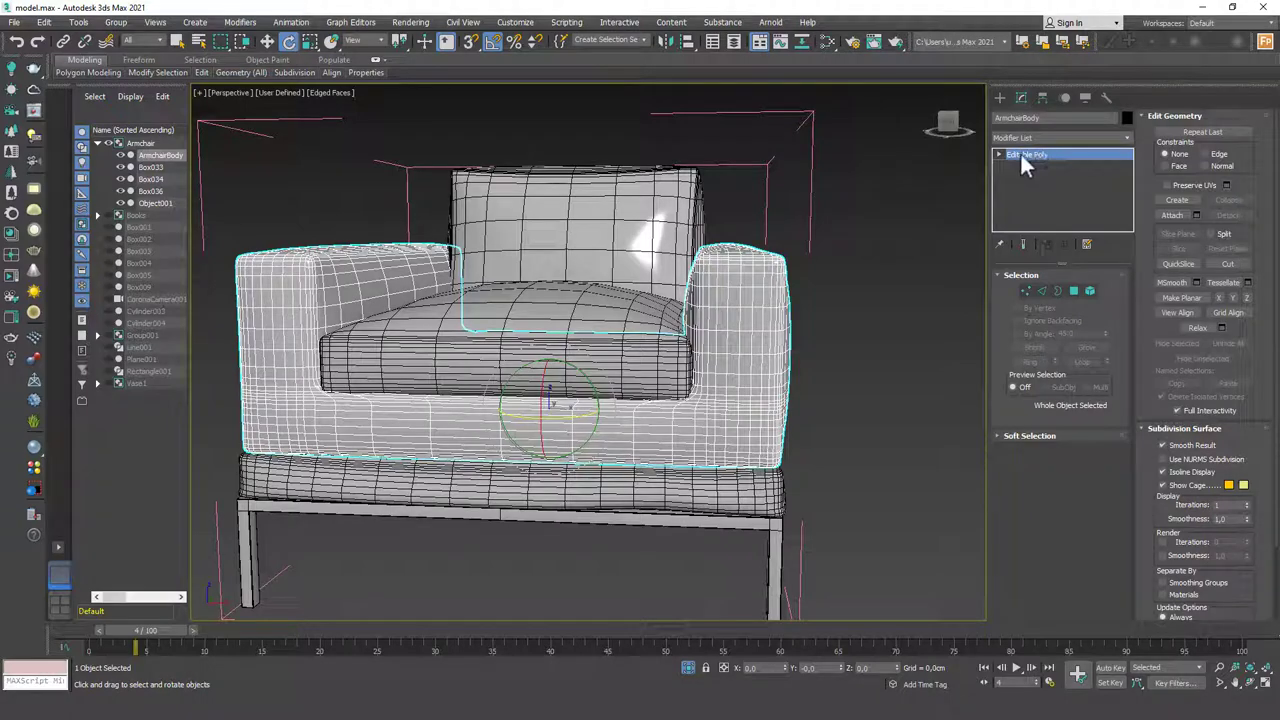
{"action": "middle_click_drag", "start_coordinate": [740, 274], "coordinate": [760, 278], "text": "alt"}
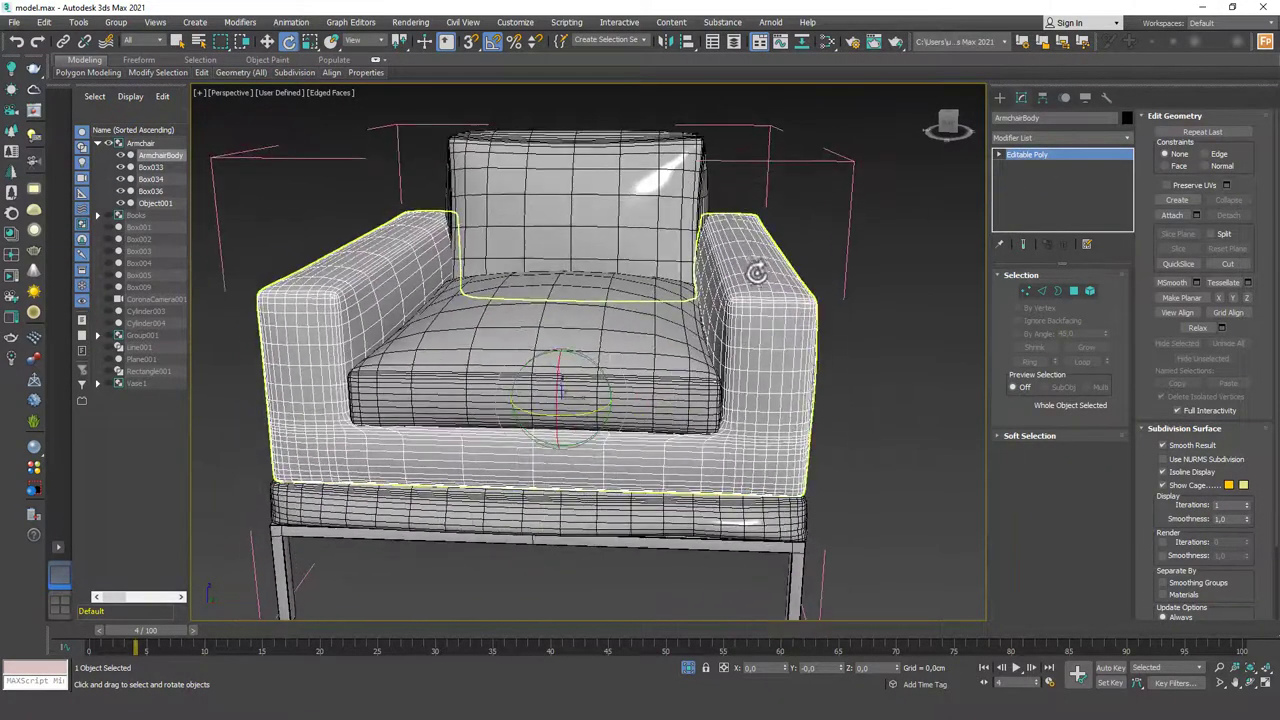
{"action": "scroll", "coordinate": [767, 279], "scroll_direction": "down", "scroll_amount": 3}
{"action": "scroll", "coordinate": [767, 279], "scroll_direction": "up", "scroll_amount": 3}
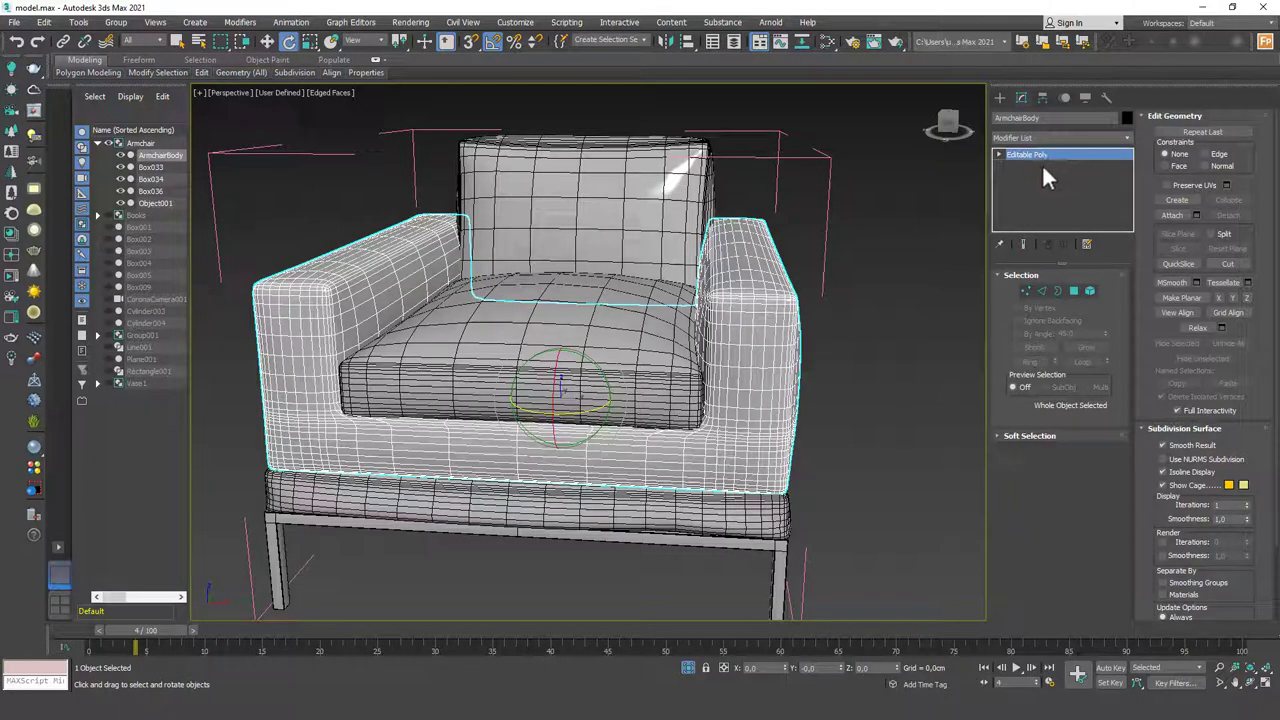
- In the front view, select the vertices of ArmchairBody's armrest on the positive X side and scale them narrower along X
{"action": "key", "text": "1"}
{"action": "middle_click_drag", "start_coordinate": [743, 294], "coordinate": [741, 271], "text": "alt"}
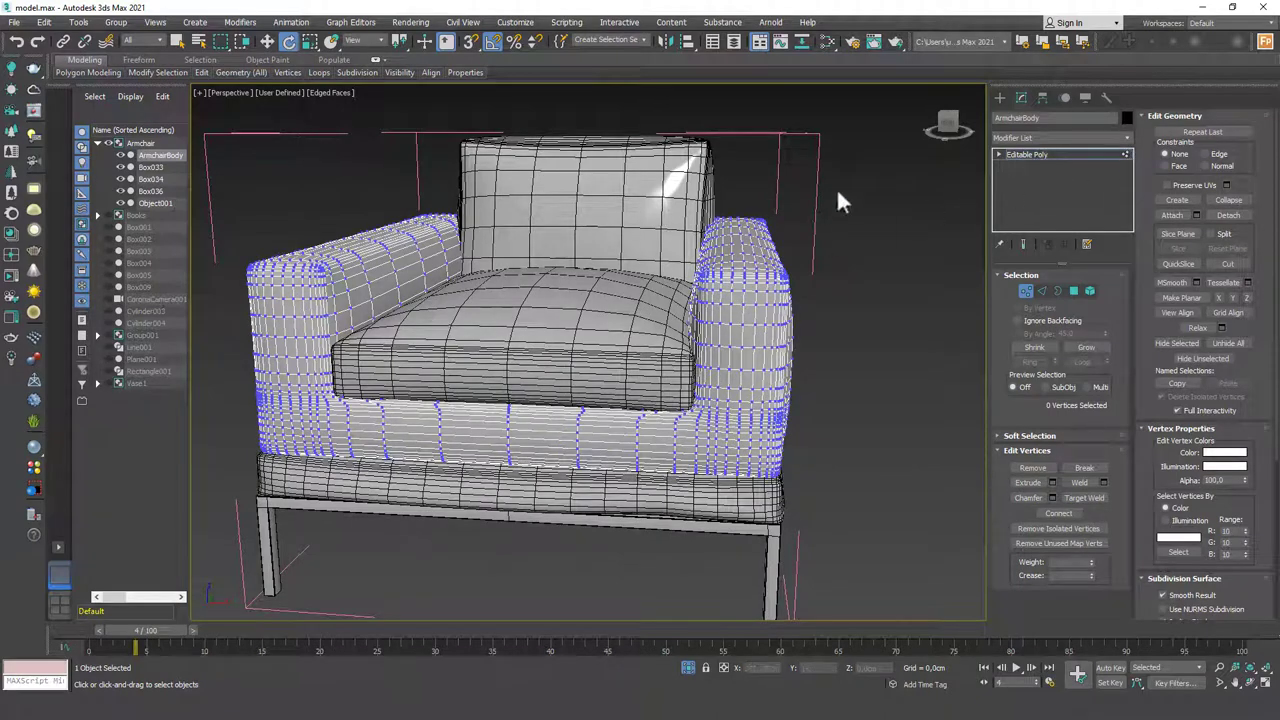
{"action": "left_click_drag", "start_coordinate": [666, 532], "coordinate": [667, 530]}
{"action": "key", "text": "f"}
{"action": "scroll", "coordinate": [676, 397], "scroll_direction": "down", "scroll_amount": 4}
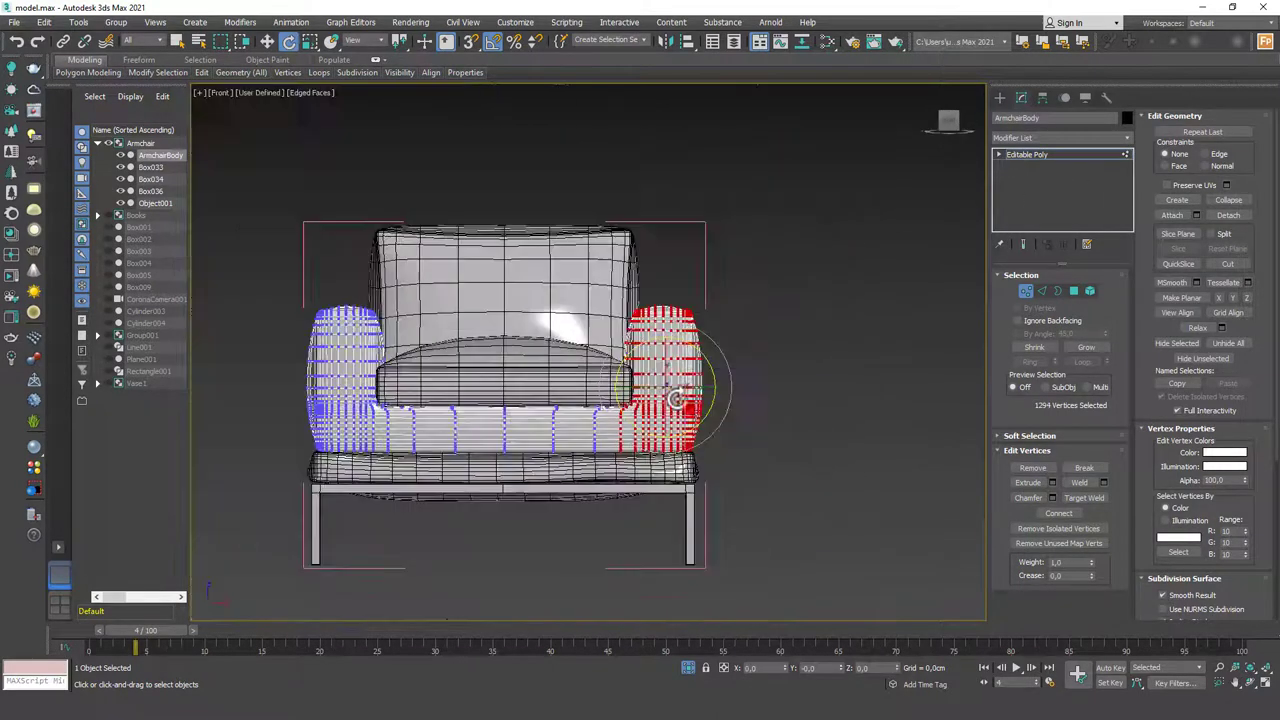
{"action": "scroll", "coordinate": [672, 366], "scroll_direction": "up", "scroll_amount": 4}
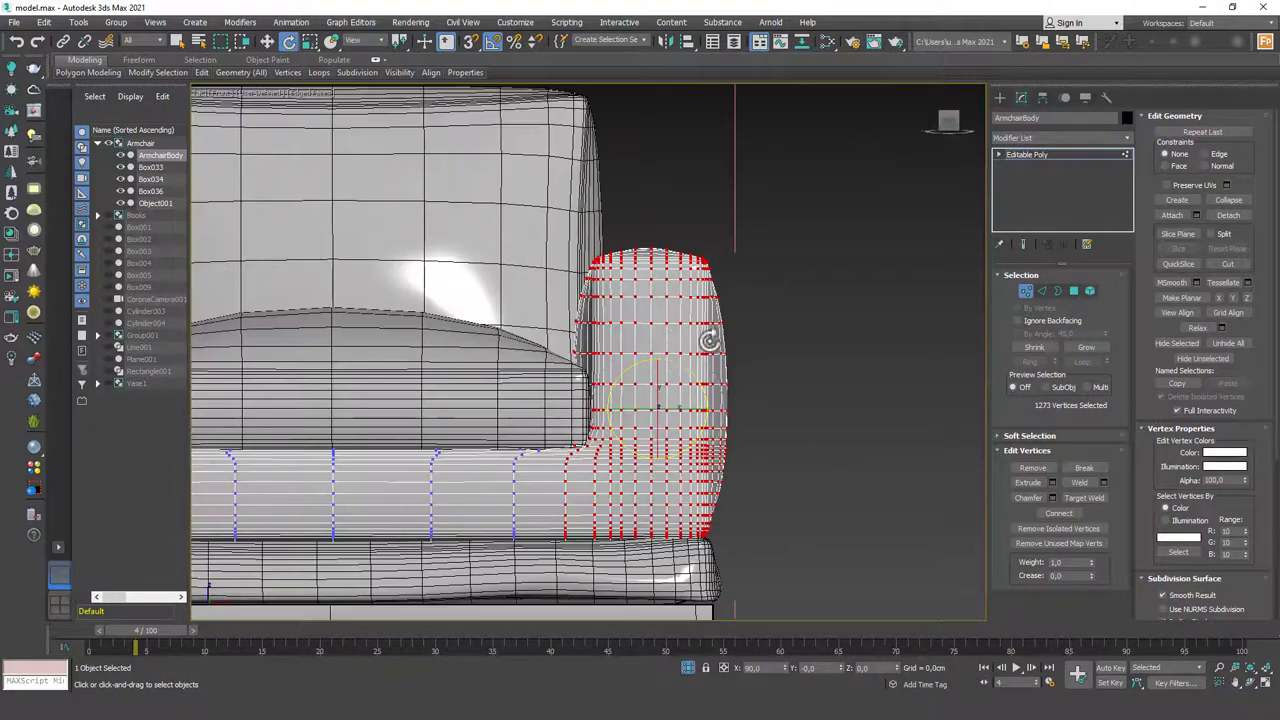
{"action": "key", "text": "r"}
{"action": "left_click_drag", "start_coordinate": [714, 414], "coordinate": [708, 409]}
{"action": "key", "text": "w"}
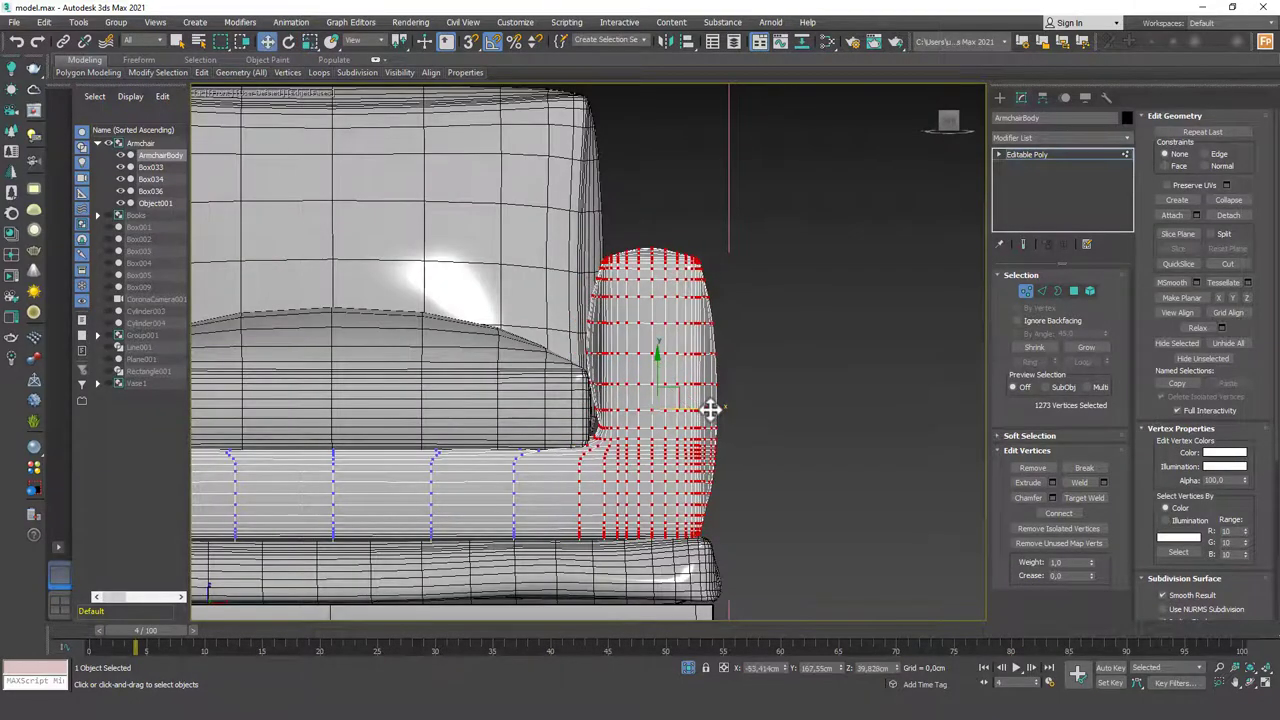
- Select the opposite armrest's vertices, scale them narrower along X, and leave vertex editing
{"action": "scroll", "coordinate": [694, 412], "scroll_direction": "down", "scroll_amount": 4}
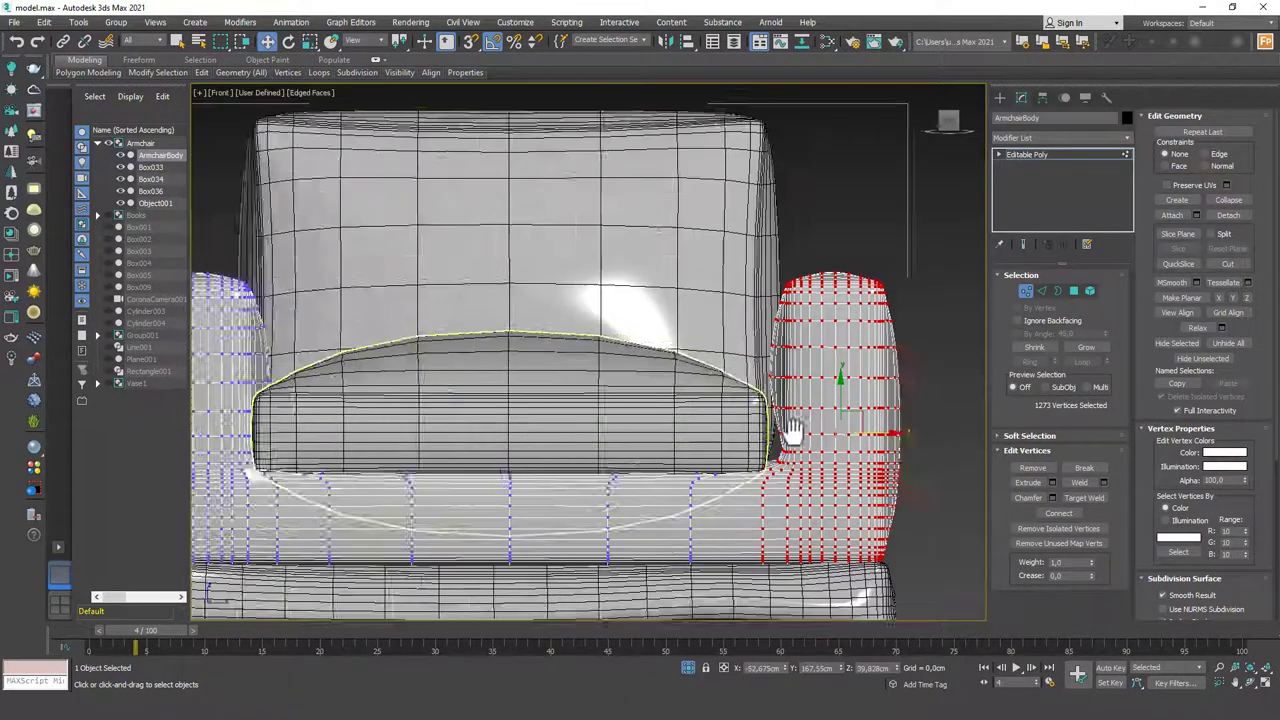
{"action": "scroll", "coordinate": [665, 396], "scroll_direction": "up", "scroll_amount": 4}
{"action": "left_click_drag", "start_coordinate": [621, 627], "coordinate": [621, 627]}
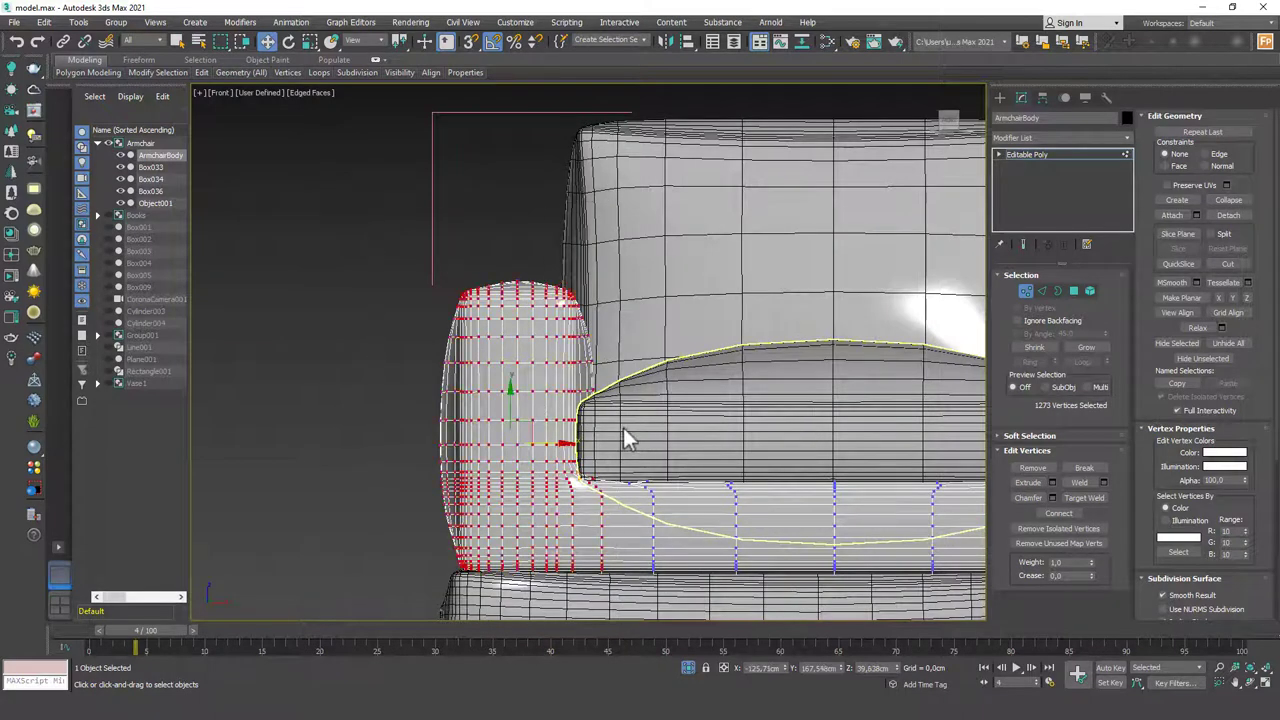
{"action": "key", "text": "r"}
{"action": "left_click_drag", "start_coordinate": [571, 449], "coordinate": [558, 448]}
{"action": "key", "text": "w"}
{"action": "scroll", "coordinate": [549, 435], "scroll_direction": "down", "scroll_amount": 3}
{"action": "scroll", "coordinate": [549, 436], "scroll_direction": "down", "scroll_amount": 2}
{"action": "middle_click_drag", "start_coordinate": [549, 436], "coordinate": [515, 444]}
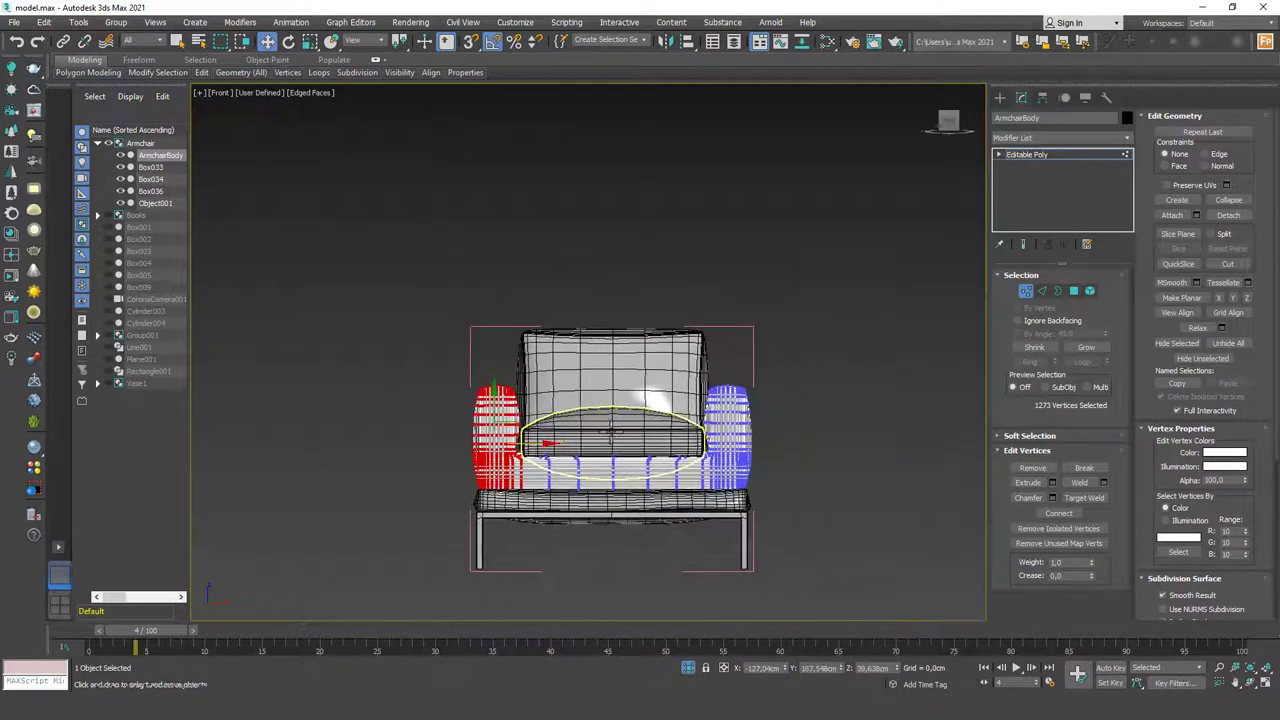
{"action": "key", "text": "1"}
- Widen the seat cushion and the backrest cushion to 107% along X to meet the slimmer armrests
{"action": "left_click", "coordinate": [616, 431]}
{"action": "scroll", "coordinate": [617, 429], "scroll_direction": "up", "scroll_amount": 4}
{"action": "key", "text": "r"}
{"action": "left_click_drag", "start_coordinate": [675, 548], "coordinate": [678, 548]}
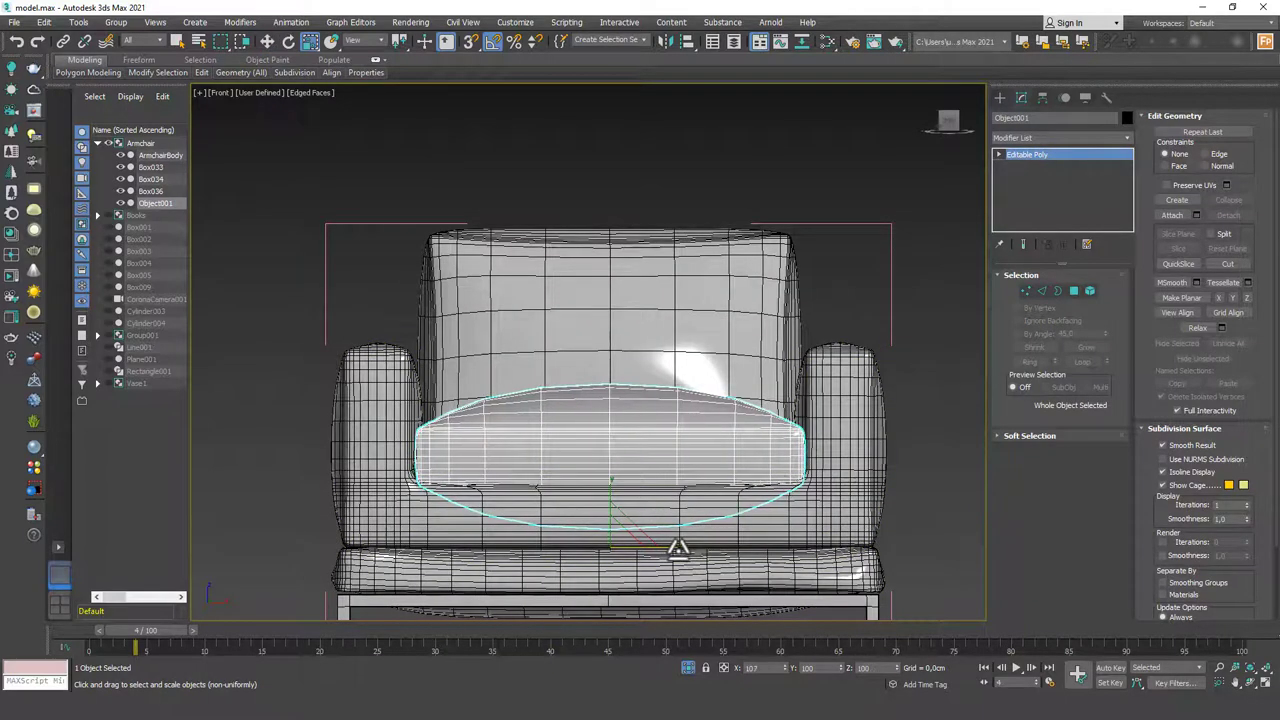
{"action": "left_click", "coordinate": [668, 357]}
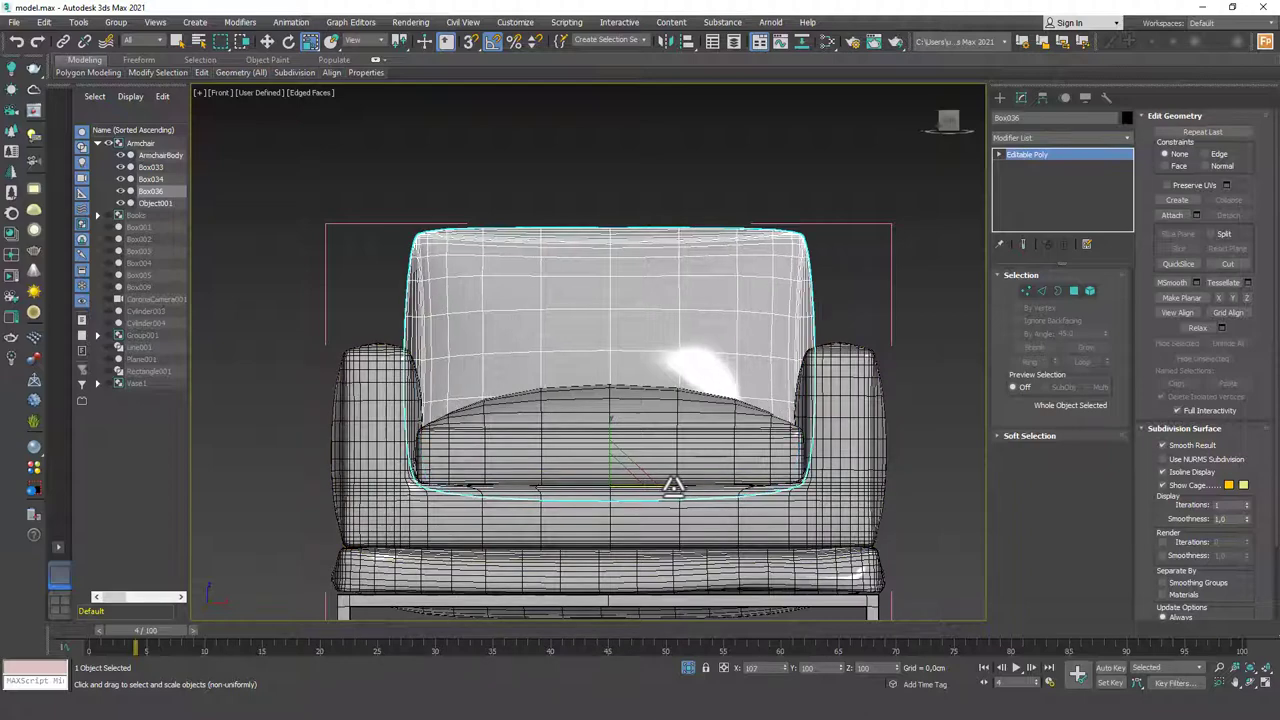
- Hide the wireframe edges and move the backrest cushion forward about 2.2 cm along Y in a side view
{"action": "key", "text": "F3"}
{"action": "mouse_move", "coordinate": [626, 377]}
{"action": "middle_mouse_down", "text": "alt"}
{"action": "mouse_move", "coordinate": [643, 410]}
{"action": "mouse_move", "coordinate": [804, 477]}
{"action": "mouse_move", "coordinate": [640, 366]}
{"action": "mouse_move", "coordinate": [699, 405]}
{"action": "mouse_move", "coordinate": [770, 382]}
{"action": "mouse_move", "coordinate": [686, 414]}
{"action": "mouse_move", "coordinate": [786, 386]}
{"action": "middle_mouse_up", "text": "alt"}
{"action": "key", "text": "F3"}
{"action": "scroll", "coordinate": [666, 410], "scroll_direction": "down", "scroll_amount": 2}
{"action": "left_click", "coordinate": [853, 404]}
{"action": "scroll", "coordinate": [624, 320], "scroll_direction": "up", "scroll_amount": 3}
{"action": "left_click", "coordinate": [523, 346]}
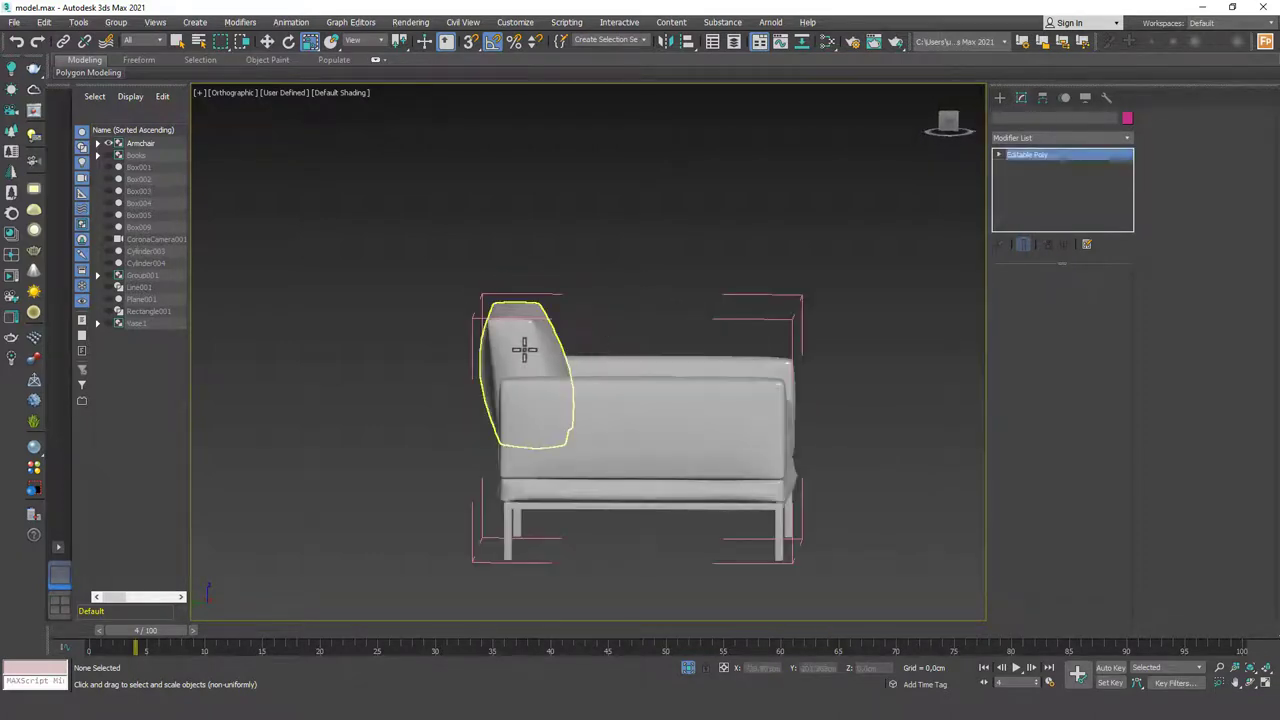
{"action": "key", "text": "w"}
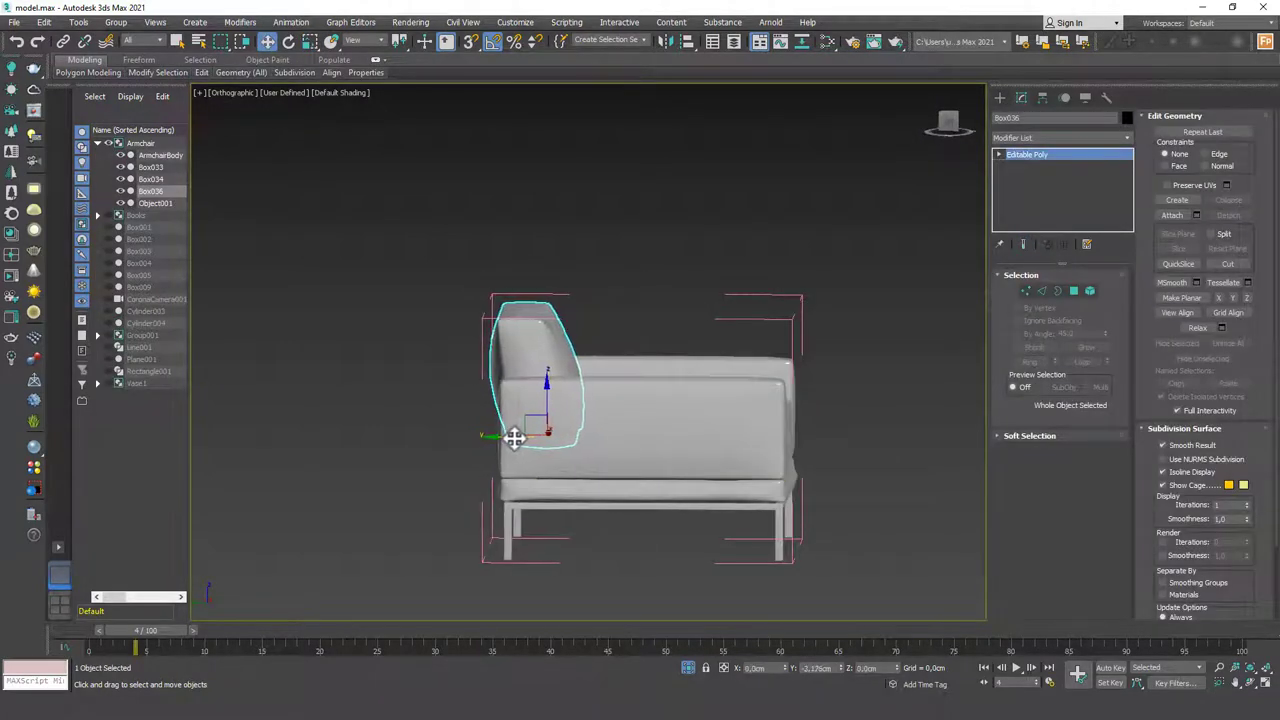
- Scale the seat cushion along its front-to-back depth to fit the armchair body
{"action": "middle_click_drag", "start_coordinate": [674, 451], "coordinate": [622, 452], "text": "alt"}
{"action": "left_click", "coordinate": [652, 465]}
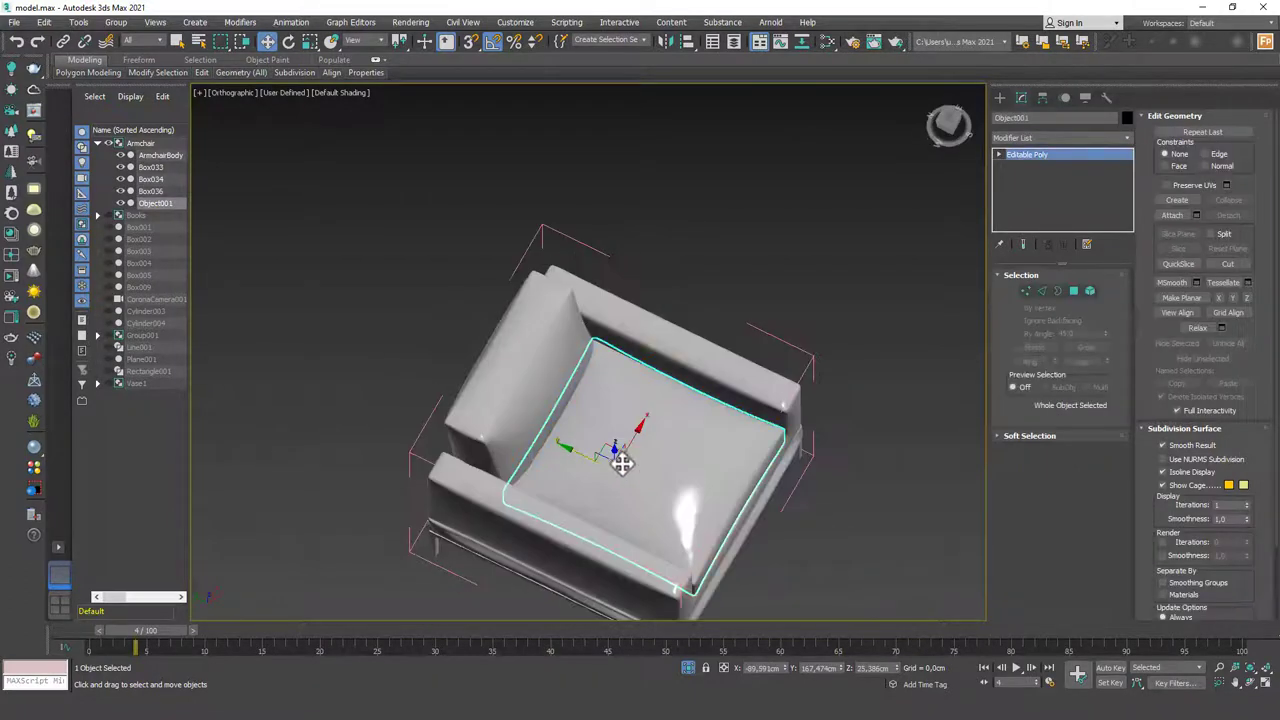
{"action": "scroll", "coordinate": [594, 459], "scroll_direction": "up", "scroll_amount": 3}
{"action": "key", "text": "r"}
{"action": "left_click_drag", "start_coordinate": [672, 498], "coordinate": [640, 491]}
{"action": "key", "text": "w"}
- Thicken the backrest cushion to 116% along Y and deselect it
{"action": "middle_click_drag", "start_coordinate": [584, 458], "coordinate": [497, 380], "text": "alt"}
{"action": "left_click", "coordinate": [511, 390]}
{"action": "key", "text": "r"}
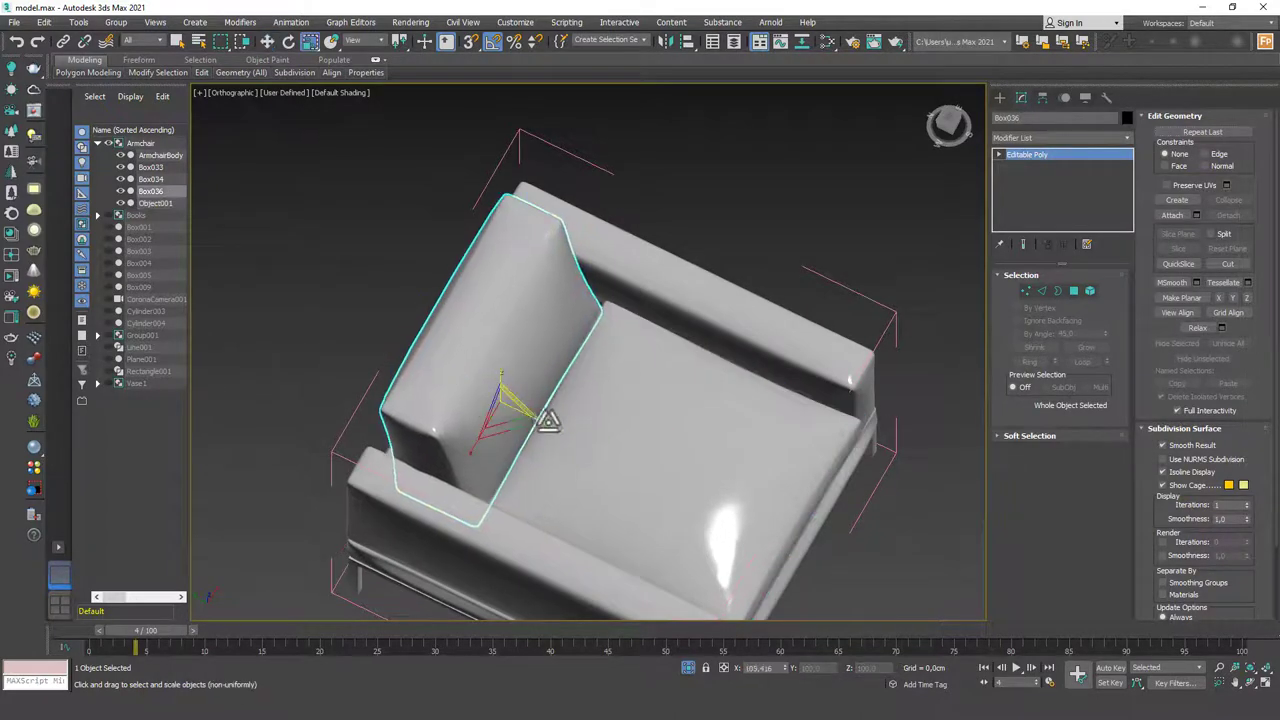
{"action": "left_click_drag", "start_coordinate": [556, 430], "coordinate": [563, 429]}
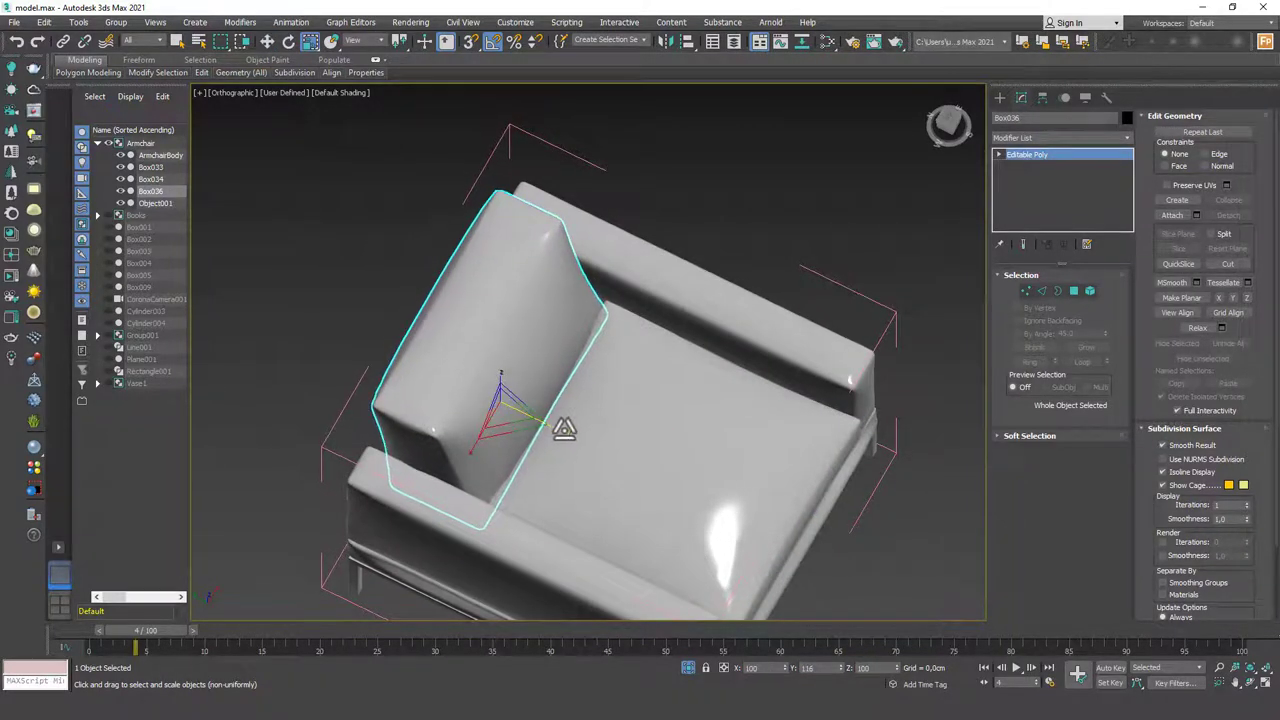
{"action": "middle_click_drag", "start_coordinate": [746, 514], "coordinate": [774, 438], "text": "alt"}
{"action": "left_click", "coordinate": [779, 217]}
- Select all of the armchair's parts, close the Armchair group, and clear the selection
{"action": "scroll", "coordinate": [795, 334], "scroll_direction": "down", "scroll_amount": 3}
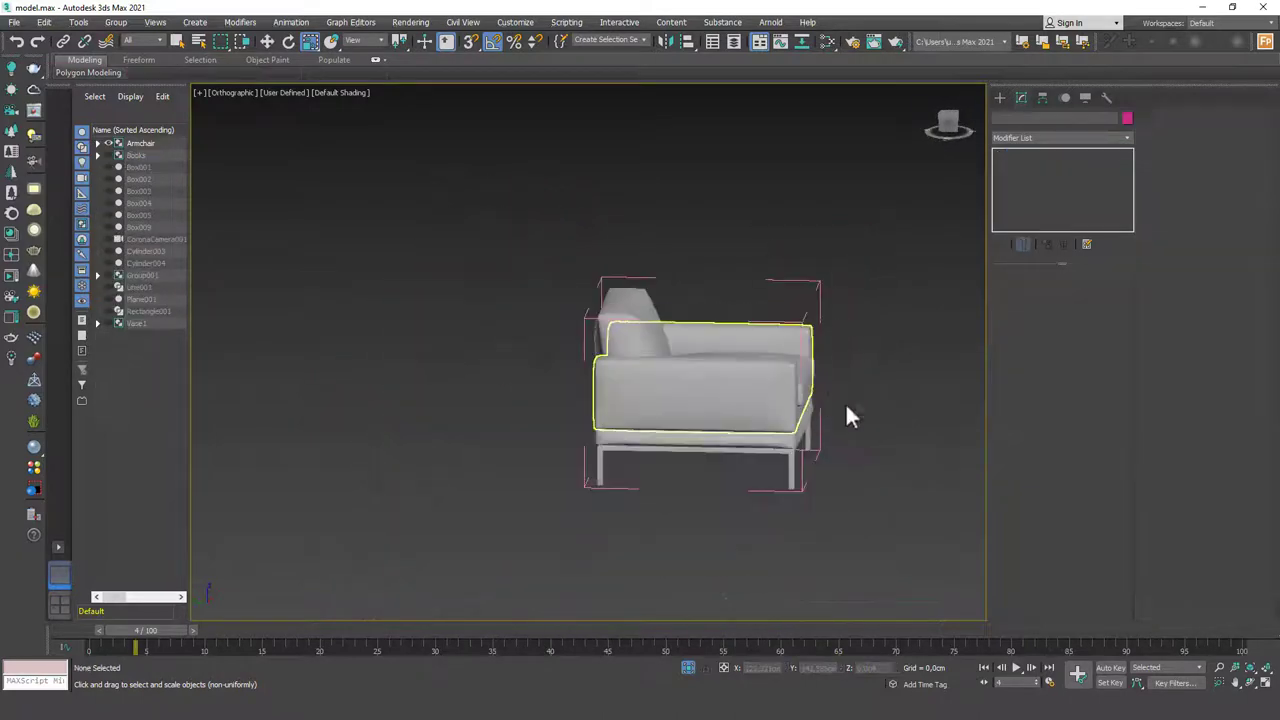
{"action": "middle_click_drag", "start_coordinate": [845, 402], "coordinate": [677, 393], "text": "alt"}
{"action": "scroll", "coordinate": [784, 440], "scroll_direction": "down", "scroll_amount": 3}
{"action": "key", "text": "z"}
{"action": "scroll", "coordinate": [743, 434], "scroll_direction": "down", "scroll_amount": 2}
{"action": "middle_click_drag", "start_coordinate": [694, 449], "coordinate": [543, 430], "text": "alt"}
{"action": "key", "text": "ctrl+a"}
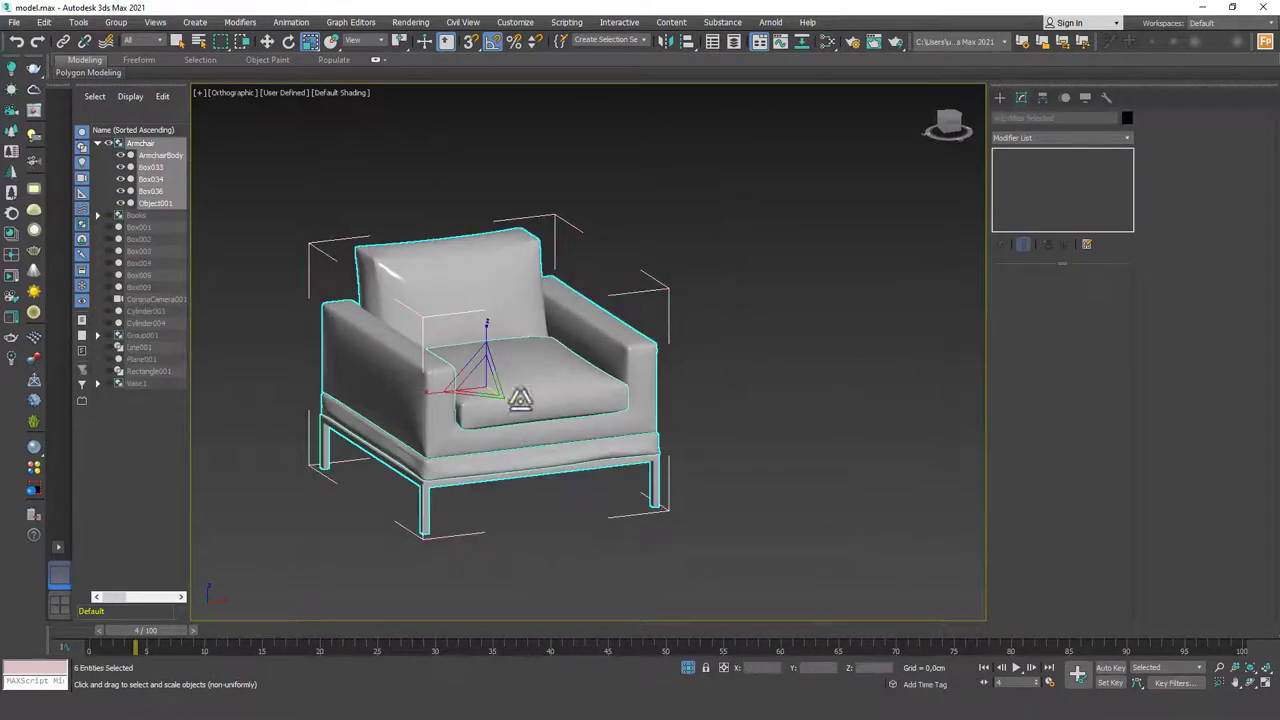
{"action": "left_click", "coordinate": [114, 22]}
{"action": "left_click", "coordinate": [137, 108]}
{"action": "left_click", "coordinate": [799, 339]}
- Switch the viewport back to perspective and frame the isolated armchair
{"action": "scroll", "coordinate": [593, 403], "scroll_direction": "down", "scroll_amount": 2}
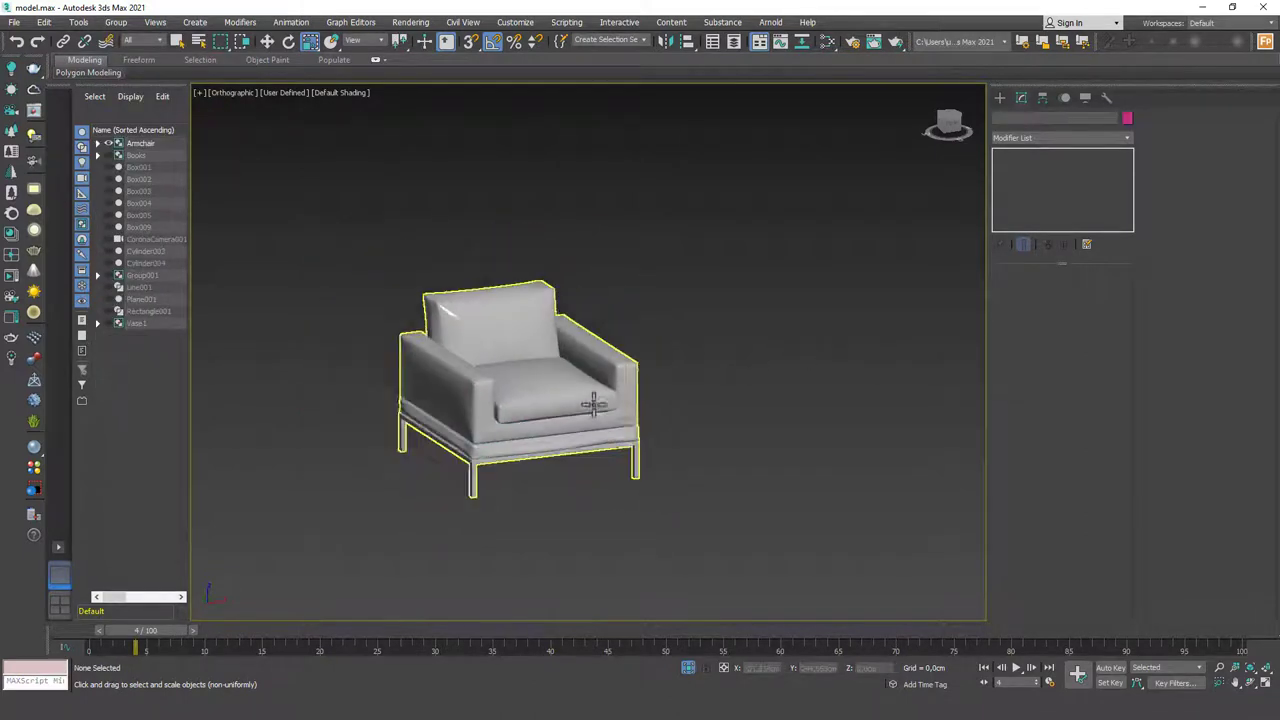
{"action": "key", "text": "p"}
{"action": "key", "text": "z"}
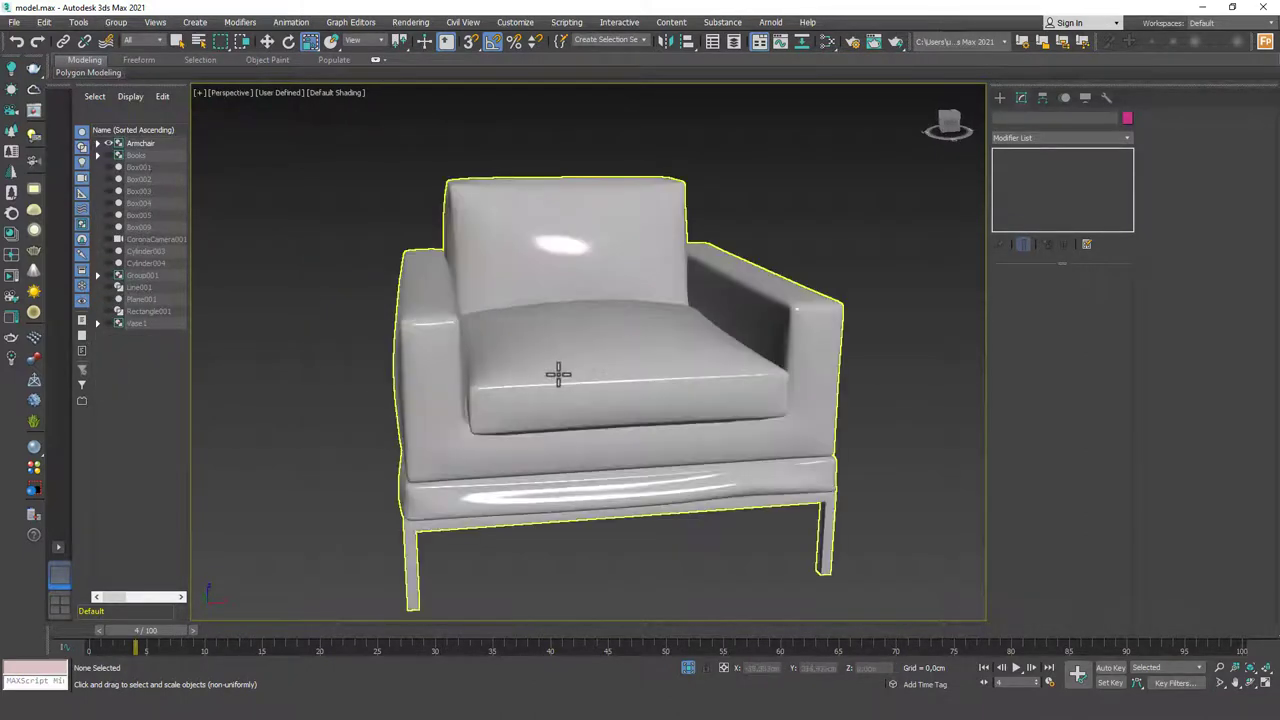
{"action": "scroll", "coordinate": [588, 362], "scroll_direction": "down", "scroll_amount": 5}
{"action": "left_click", "coordinate": [743, 282]}
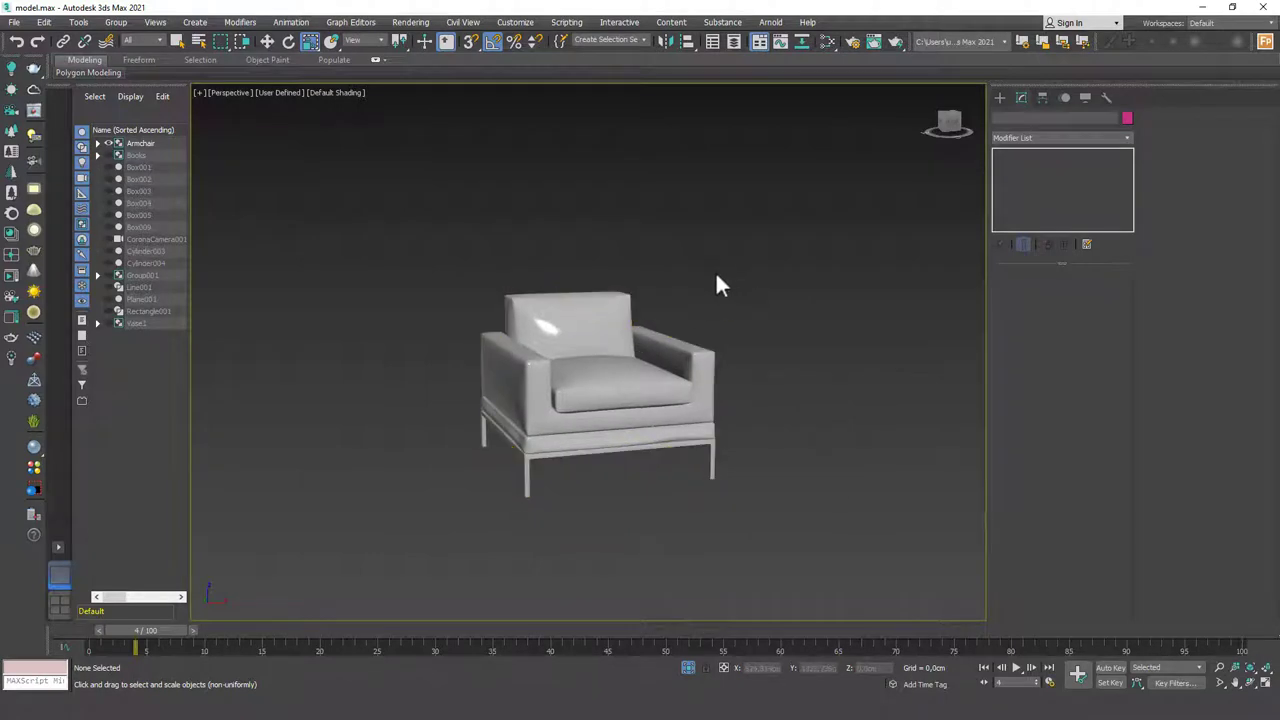
{"action": "scroll", "coordinate": [560, 430], "scroll_direction": "up", "scroll_amount": 2}
{"action": "left_click", "coordinate": [570, 440]}
{"action": "right_click", "coordinate": [570, 440]}
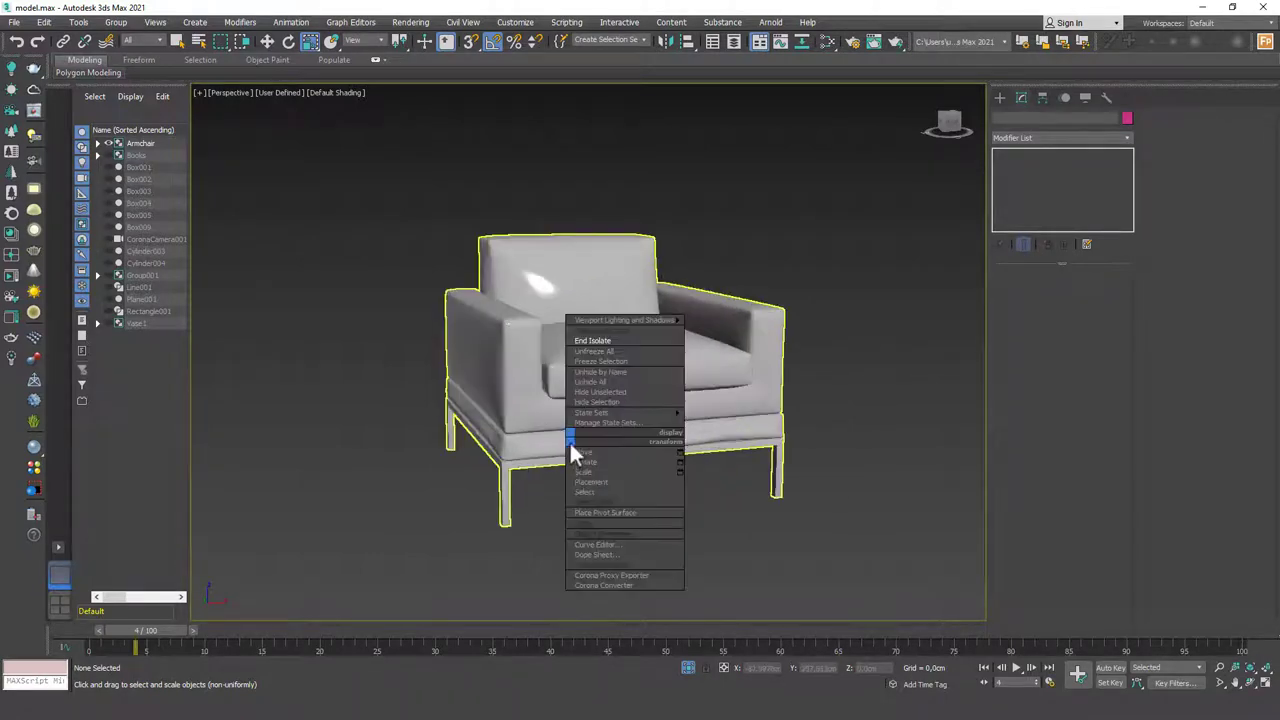
{"action": "left_click", "coordinate": [442, 334]}
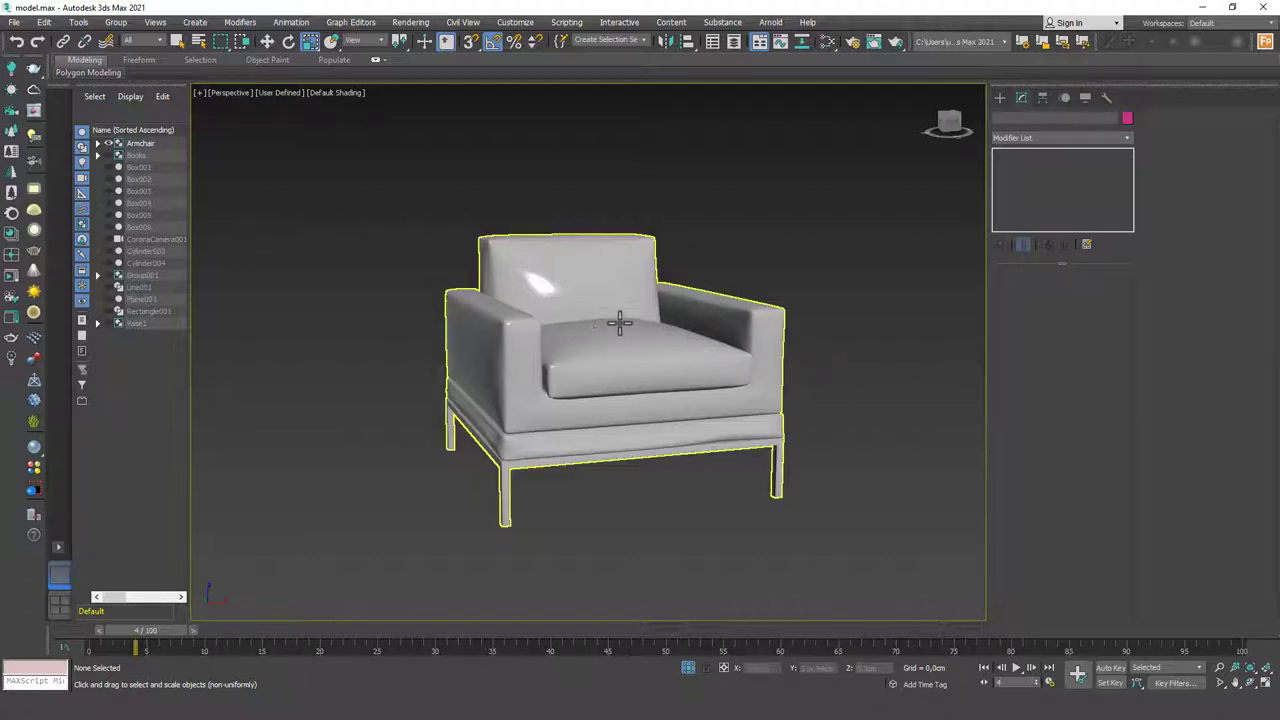
- Select the armchair and open its Armchair group for editing individual parts
{"action": "scroll", "coordinate": [648, 373], "scroll_direction": "up", "scroll_amount": 2}
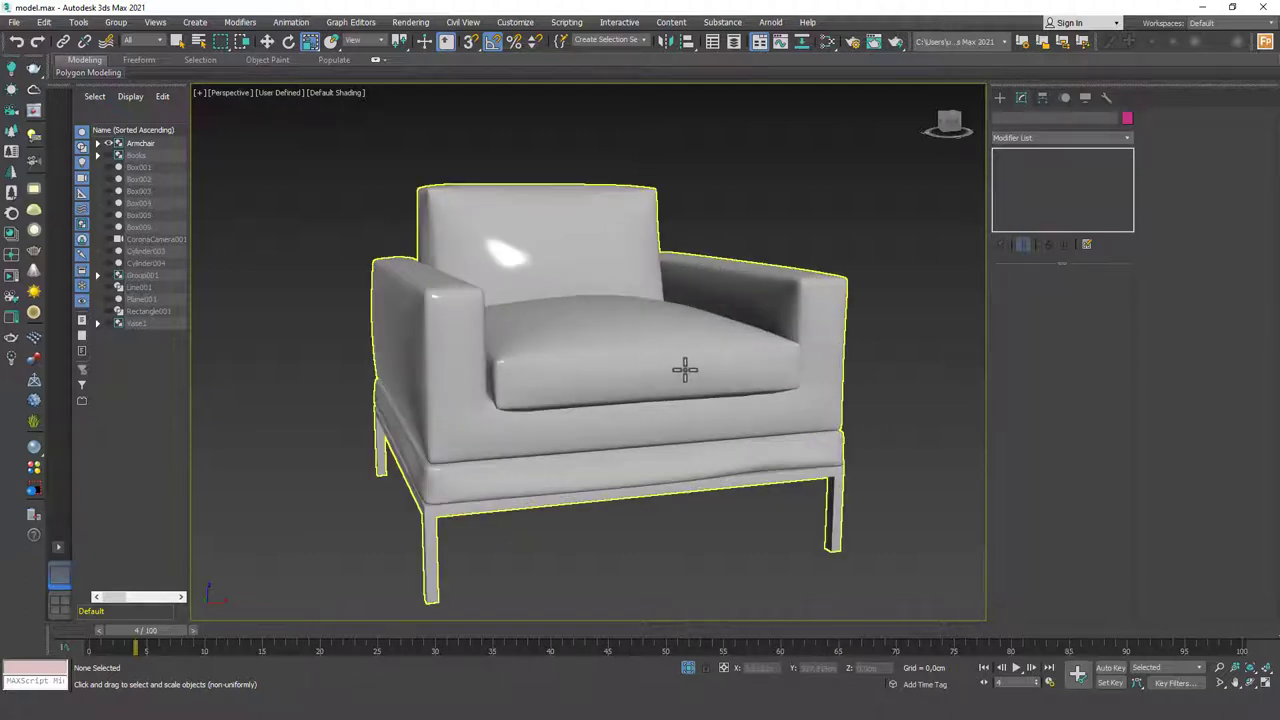
{"action": "middle_click_drag", "start_coordinate": [685, 370], "coordinate": [700, 323], "text": "alt"}
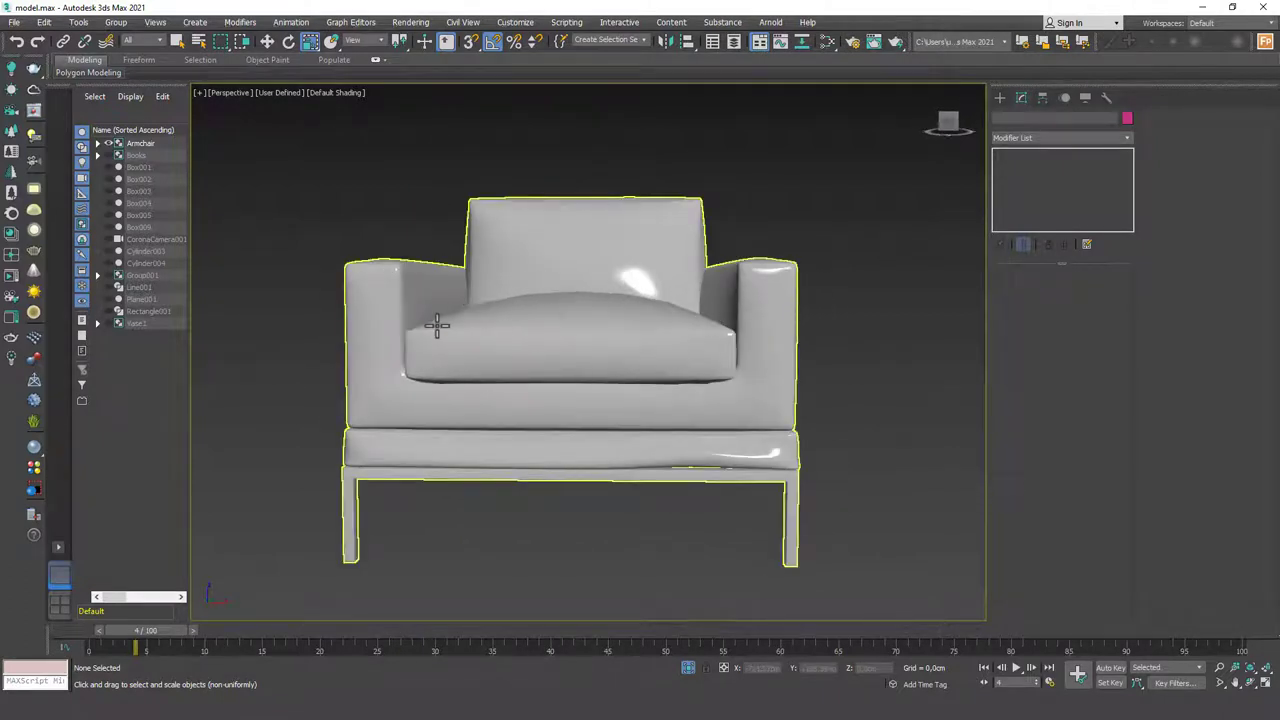
{"action": "left_click", "coordinate": [593, 341]}
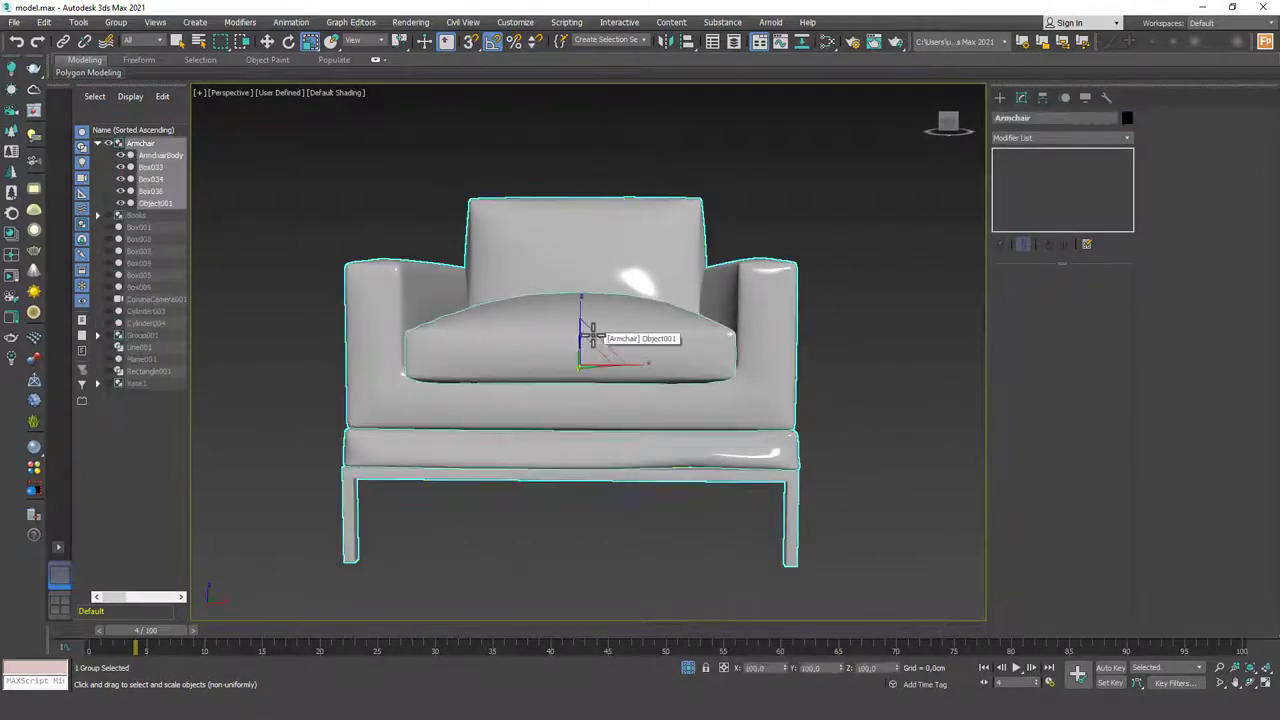
{"action": "right_click", "coordinate": [602, 290]}
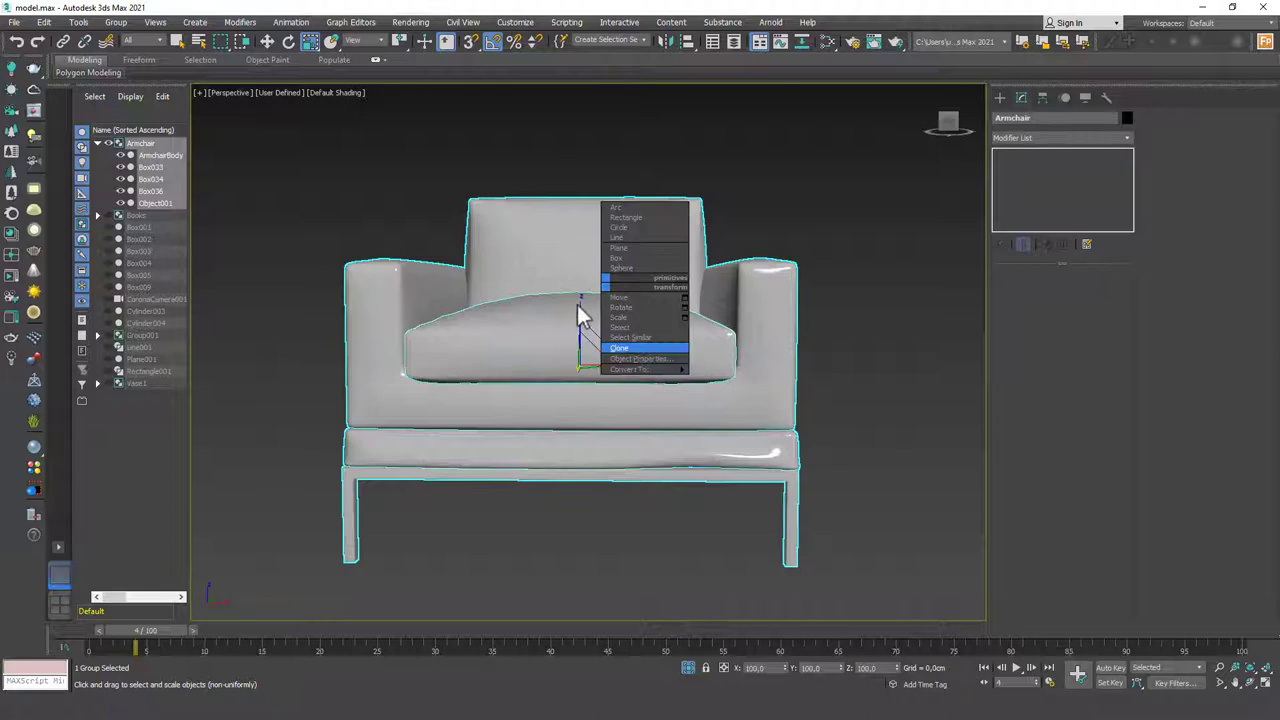
{"action": "left_click", "coordinate": [120, 22]}
{"action": "left_click", "coordinate": [130, 100]}
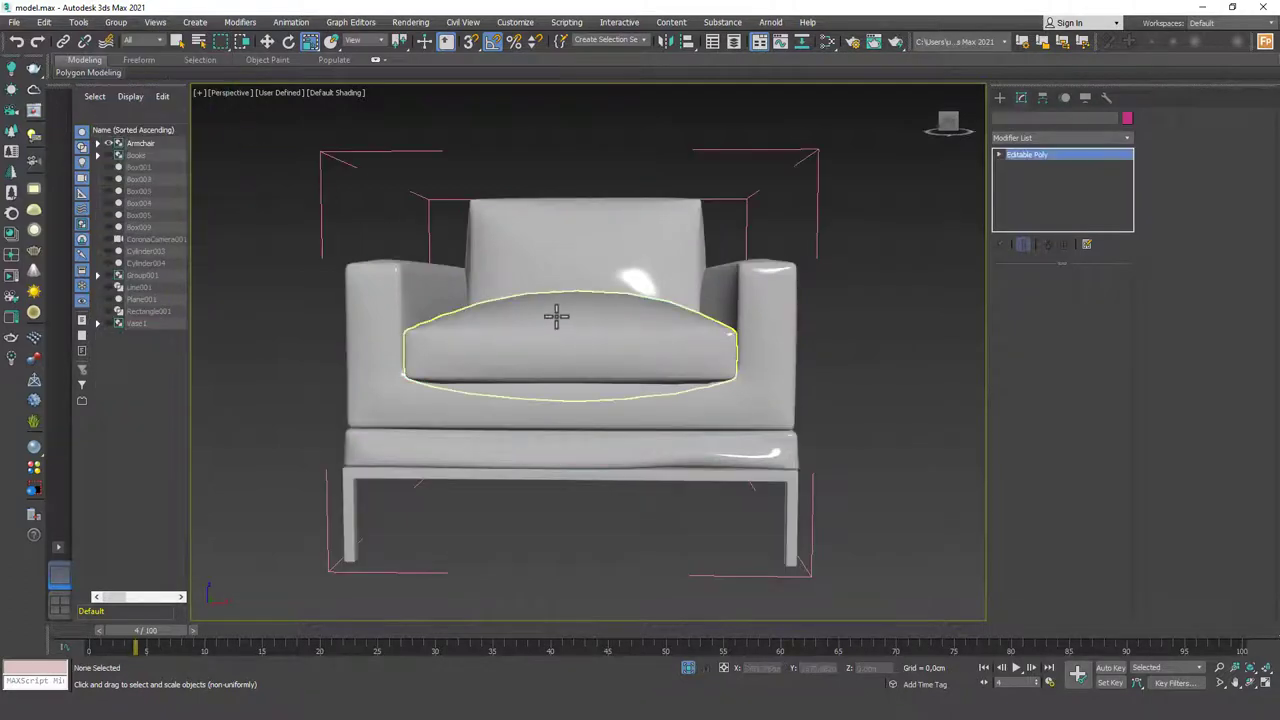
- Flatten the seat cushion by scaling it down along its height, and clear the selection
{"action": "left_click", "coordinate": [583, 354]}
{"action": "mouse_move", "coordinate": [581, 347]}
{"action": "left_mouse_down"}
{"action": "mouse_move", "coordinate": [579, 364]}
{"action": "mouse_move", "coordinate": [583, 337]}
{"action": "mouse_move", "coordinate": [584, 349]}
{"action": "left_mouse_up"}
{"action": "key", "text": "w"}
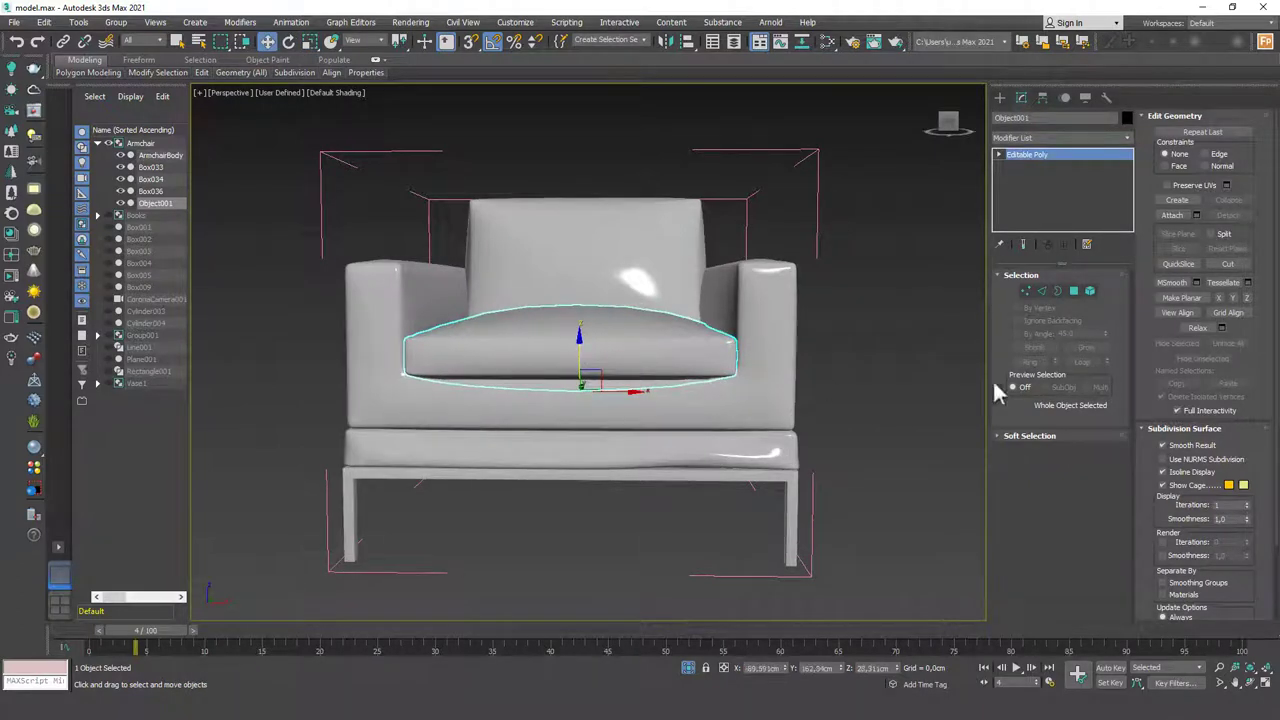
{"action": "left_click", "coordinate": [809, 369]}
- Examine how the seat cushion sits against the armrests and backrest from several angles
{"action": "scroll", "coordinate": [626, 367], "scroll_direction": "down", "scroll_amount": 5}
{"action": "middle_click_drag", "start_coordinate": [609, 383], "coordinate": [657, 410], "text": "alt"}
{"action": "scroll", "coordinate": [657, 410], "scroll_direction": "up", "scroll_amount": 8}
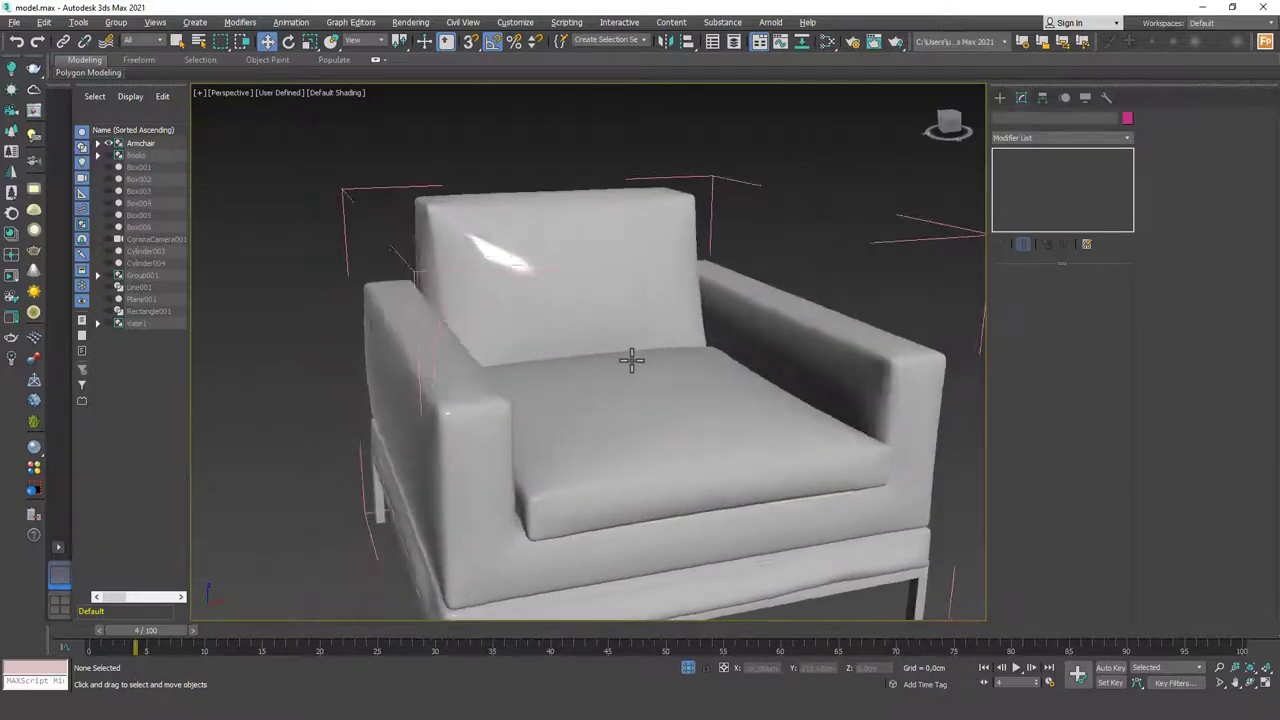
{"action": "scroll", "coordinate": [607, 441], "scroll_direction": "down", "scroll_amount": 2}
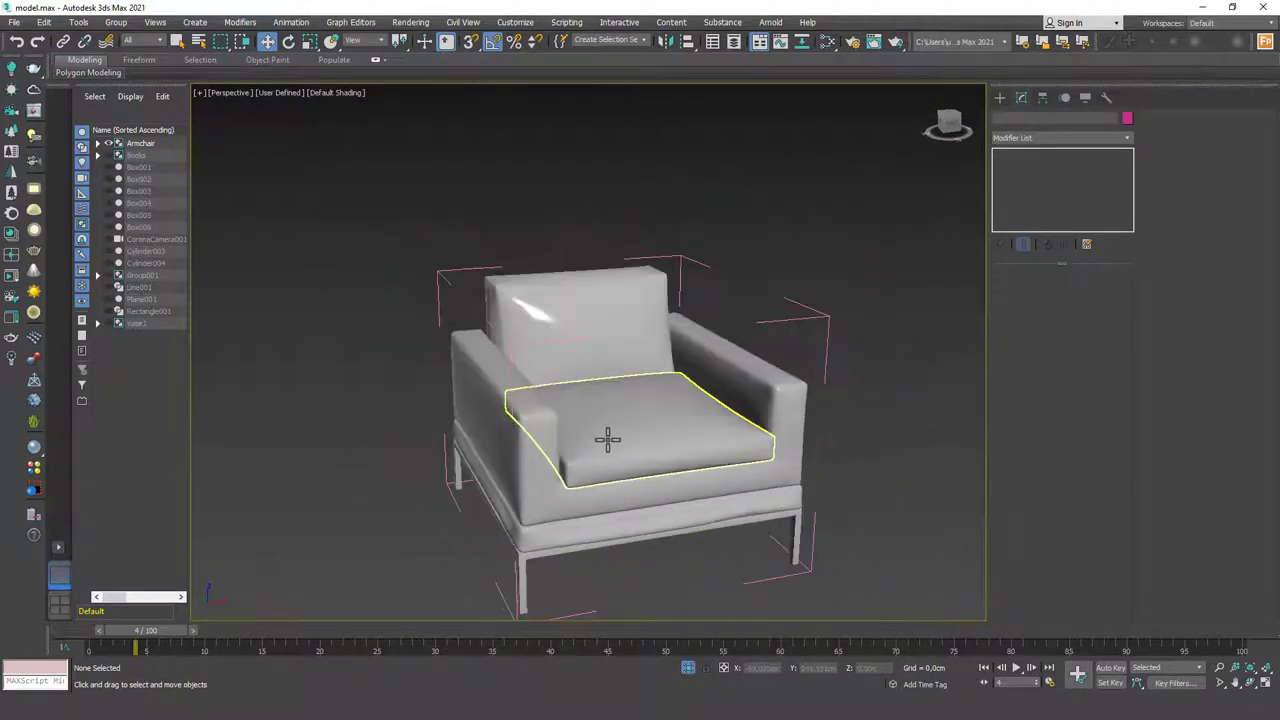
{"action": "middle_click_drag", "start_coordinate": [695, 468], "coordinate": [635, 448], "text": "alt"}
{"action": "scroll", "coordinate": [668, 451], "scroll_direction": "down", "scroll_amount": 2}
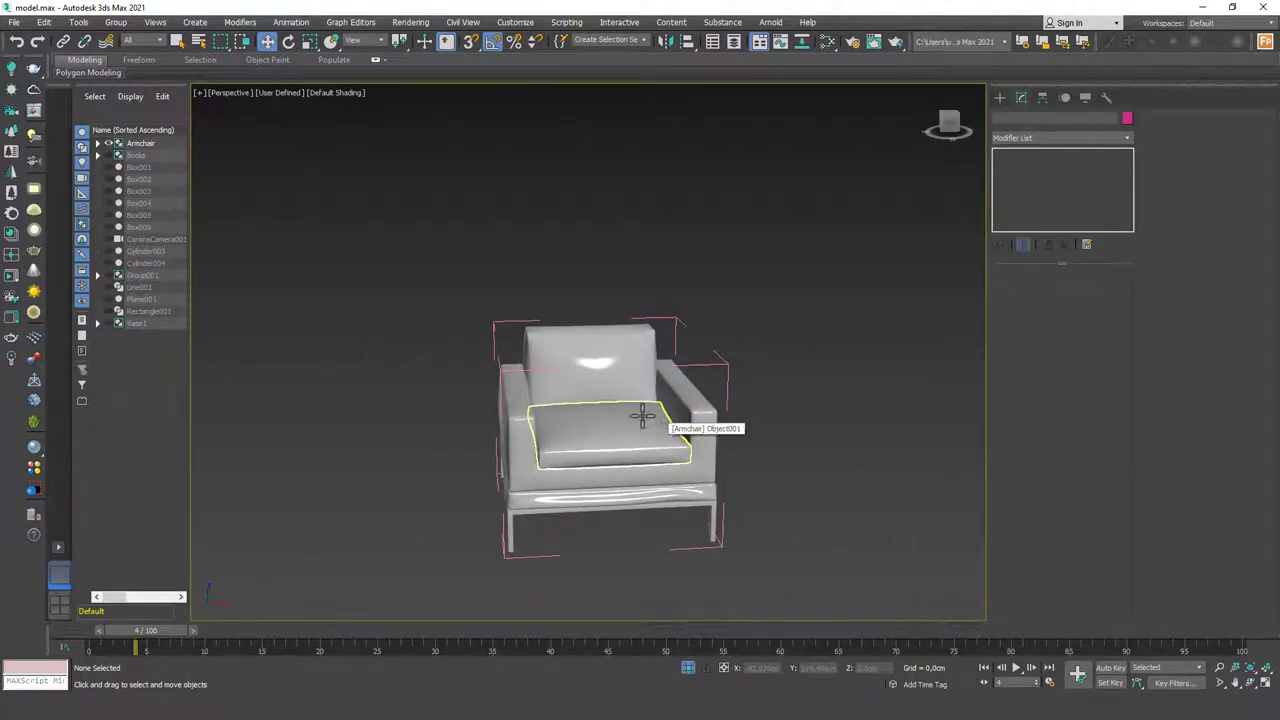
{"action": "scroll", "coordinate": [577, 431], "scroll_direction": "down", "scroll_amount": 2}
{"action": "middle_click_drag", "start_coordinate": [576, 436], "coordinate": [573, 447], "text": "alt"}
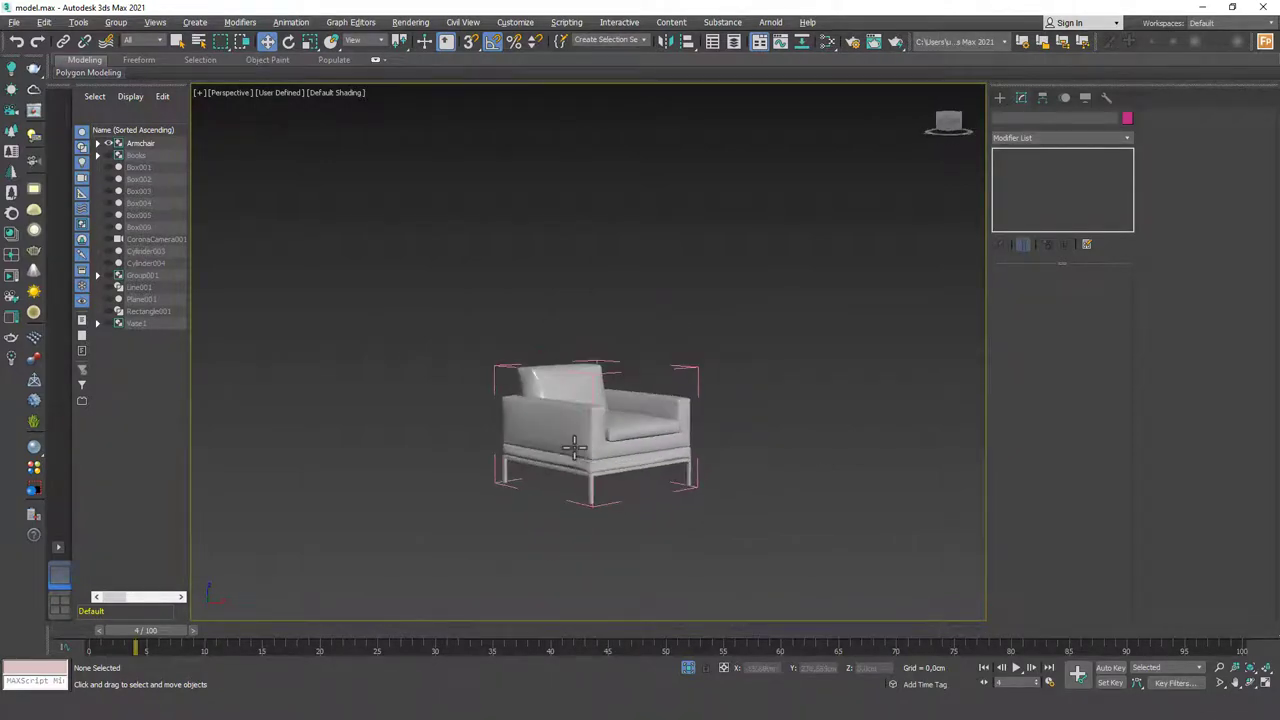
{"action": "scroll", "coordinate": [607, 488], "scroll_direction": "up", "scroll_amount": 6}
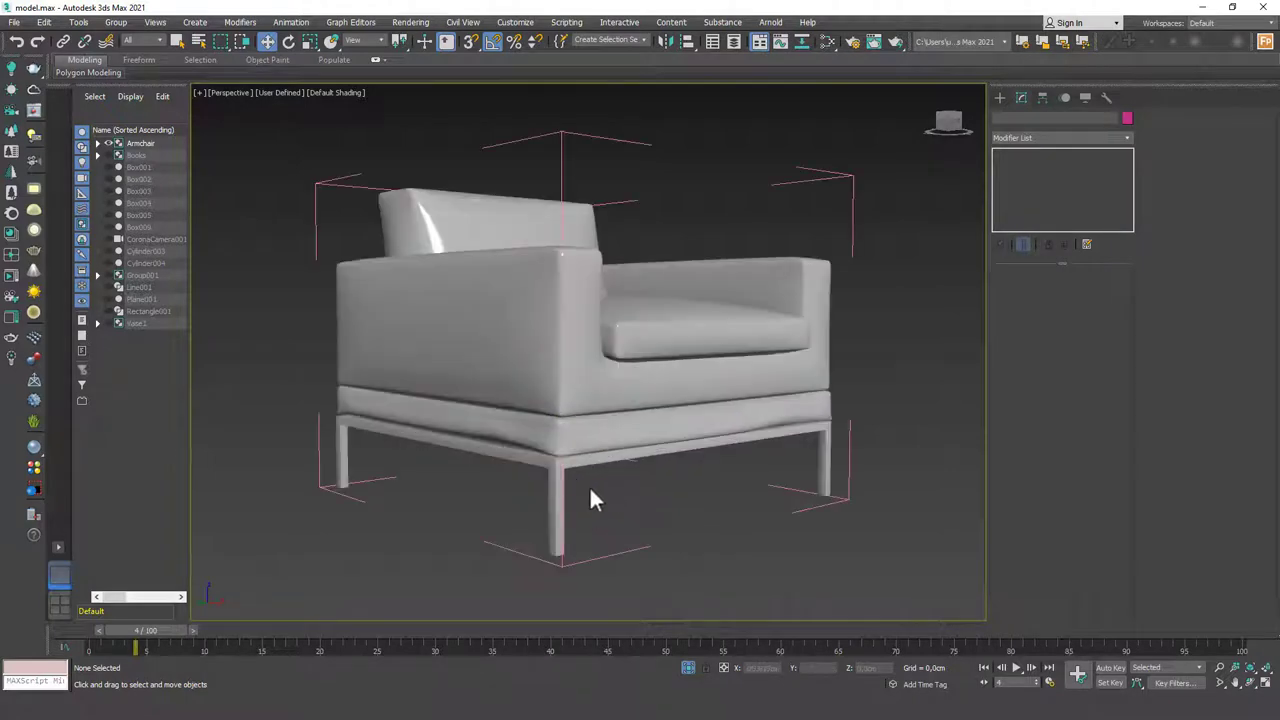
- Draw a temporary box in the front view from the seat cushion's top to the bottom of the legs to check the seat height
{"action": "key", "text": "f"}
{"action": "key", "text": "z"}
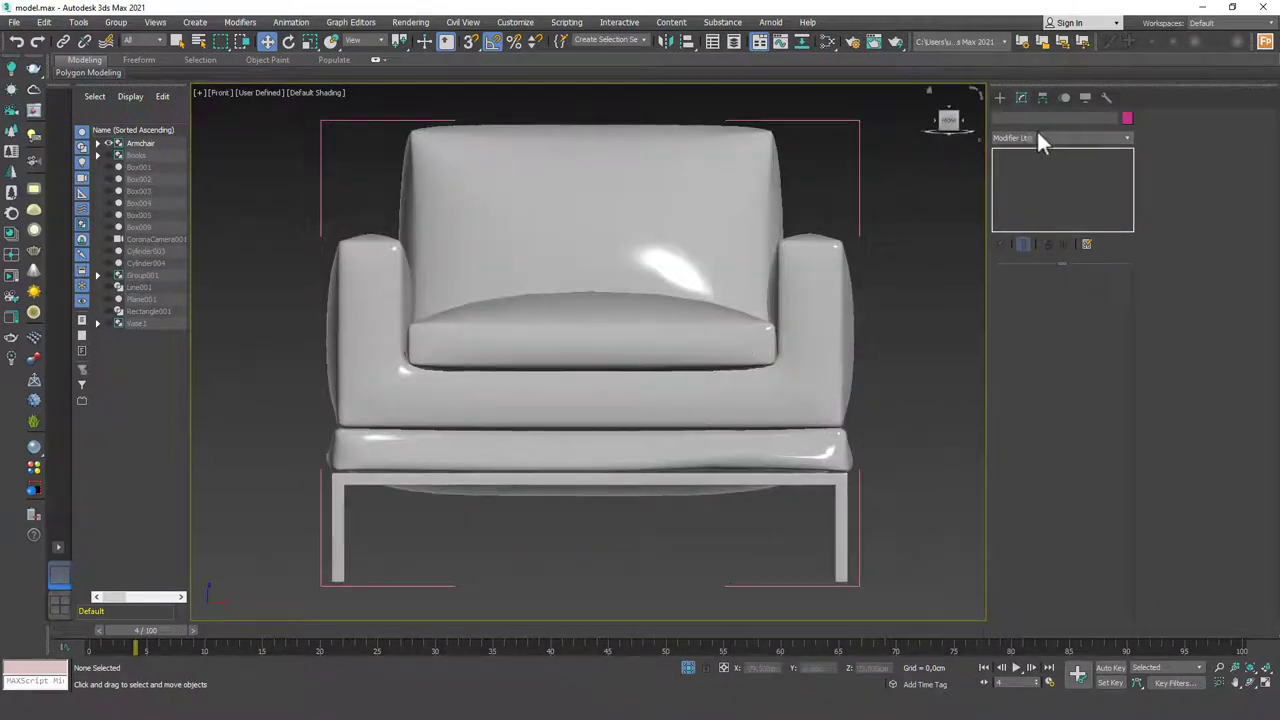
{"action": "left_click", "coordinate": [999, 97]}
{"action": "left_click", "coordinate": [1033, 177]}
{"action": "left_click_drag", "start_coordinate": [572, 291], "coordinate": [647, 578]}
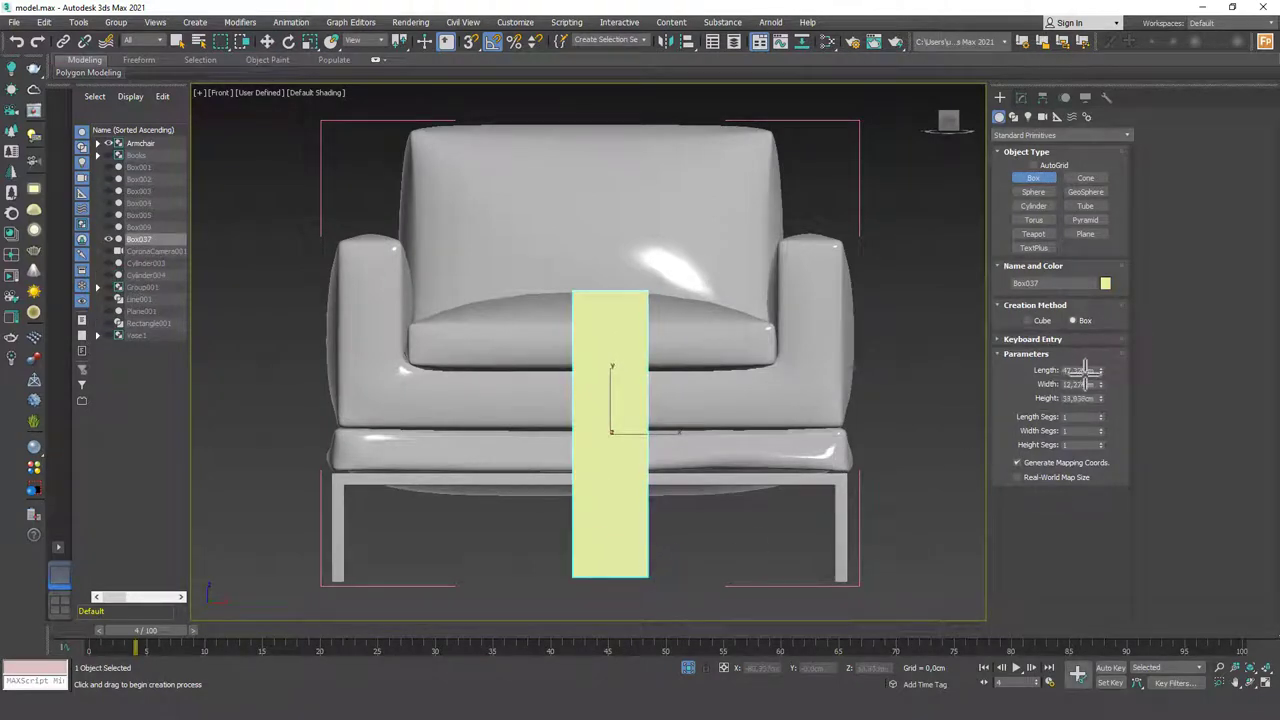
{"action": "right_click", "coordinate": [676, 368]}
{"action": "right_click", "coordinate": [606, 298]}
- Select the seat cushion and add an FFD 3x3x3 modifier to it
{"action": "left_click", "coordinate": [625, 326]}
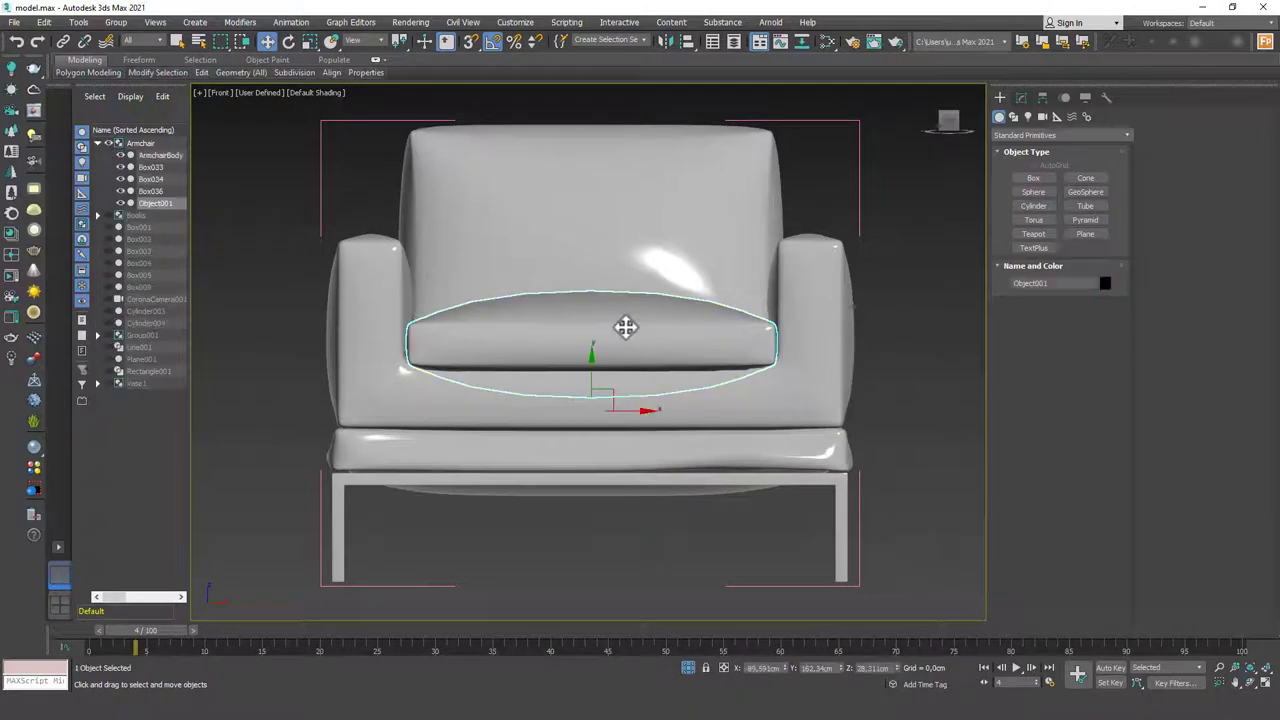
{"action": "scroll", "coordinate": [691, 260], "scroll_direction": "up", "scroll_amount": 1}
{"action": "middle_click_drag", "start_coordinate": [691, 260], "coordinate": [676, 292], "text": "alt"}
{"action": "scroll", "coordinate": [690, 305], "scroll_direction": "down", "scroll_amount": 3}
{"action": "left_click", "coordinate": [1022, 99]}
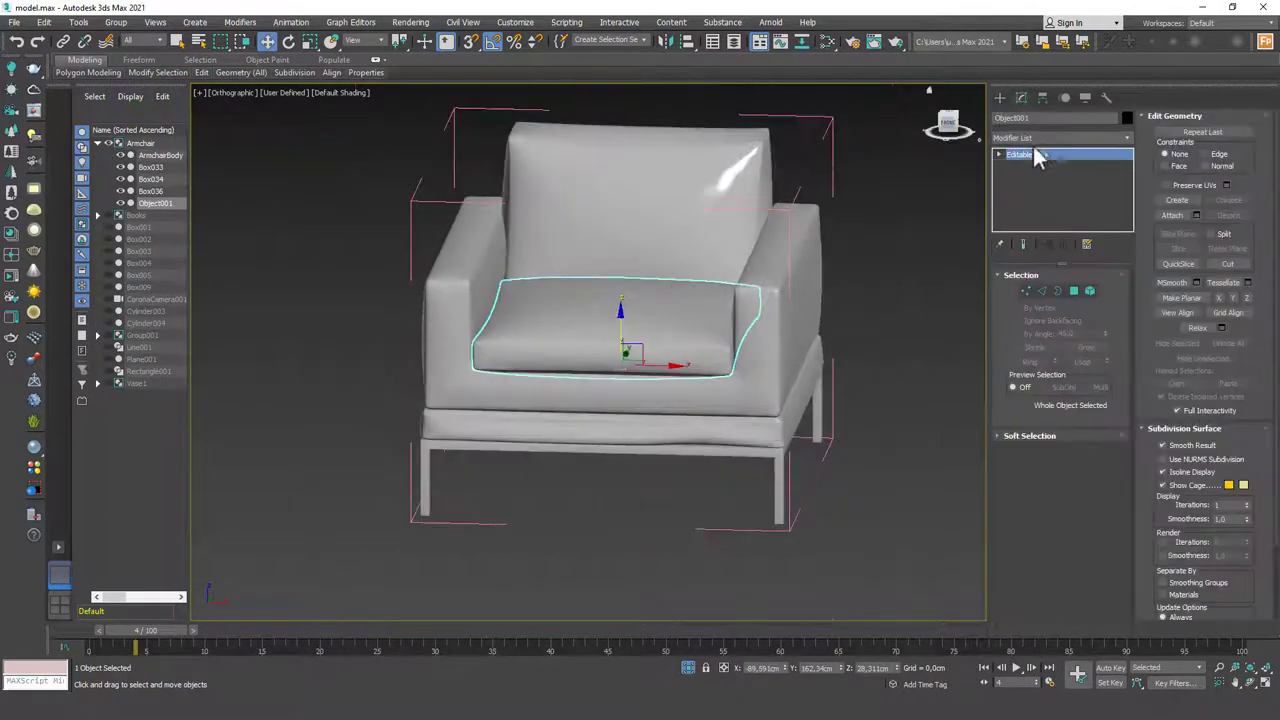
{"action": "left_click", "coordinate": [1035, 140]}
{"action": "key", "text": "f"}
{"action": "left_click", "coordinate": [1030, 176]}
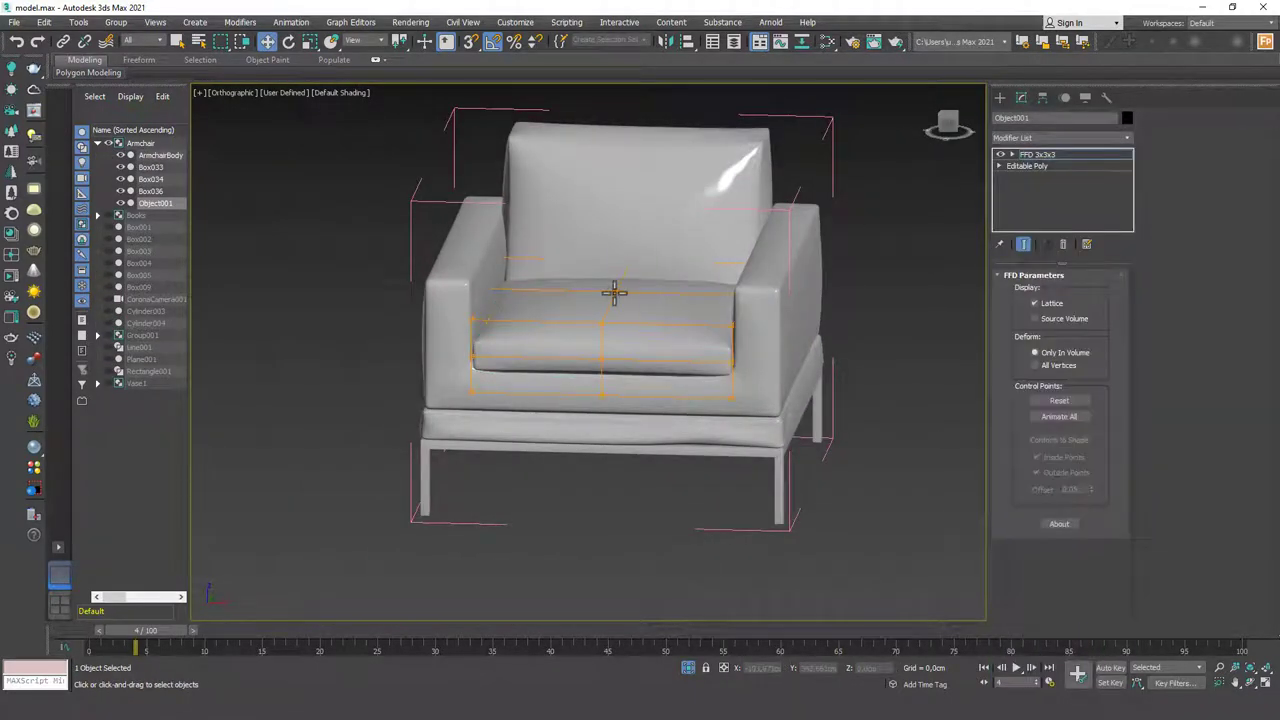
- Lower the seat cushion's upper middle FFD control points in the front view to flatten its crown, and deselect the cushion
{"action": "key", "text": "f"}
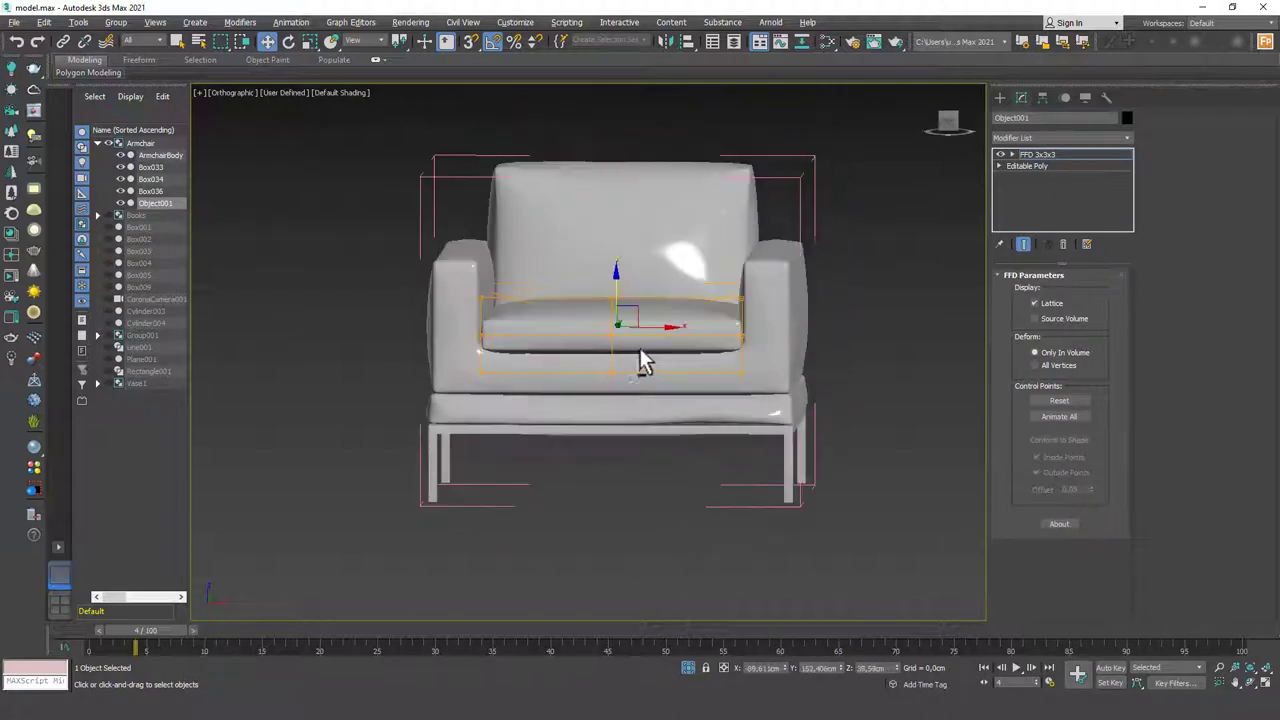
{"action": "key", "text": "z"}
{"action": "left_click_drag", "start_coordinate": [594, 290], "coordinate": [550, 333]}
{"action": "scroll", "coordinate": [550, 333], "scroll_direction": "down", "scroll_amount": 5}
{"action": "left_click", "coordinate": [714, 338]}
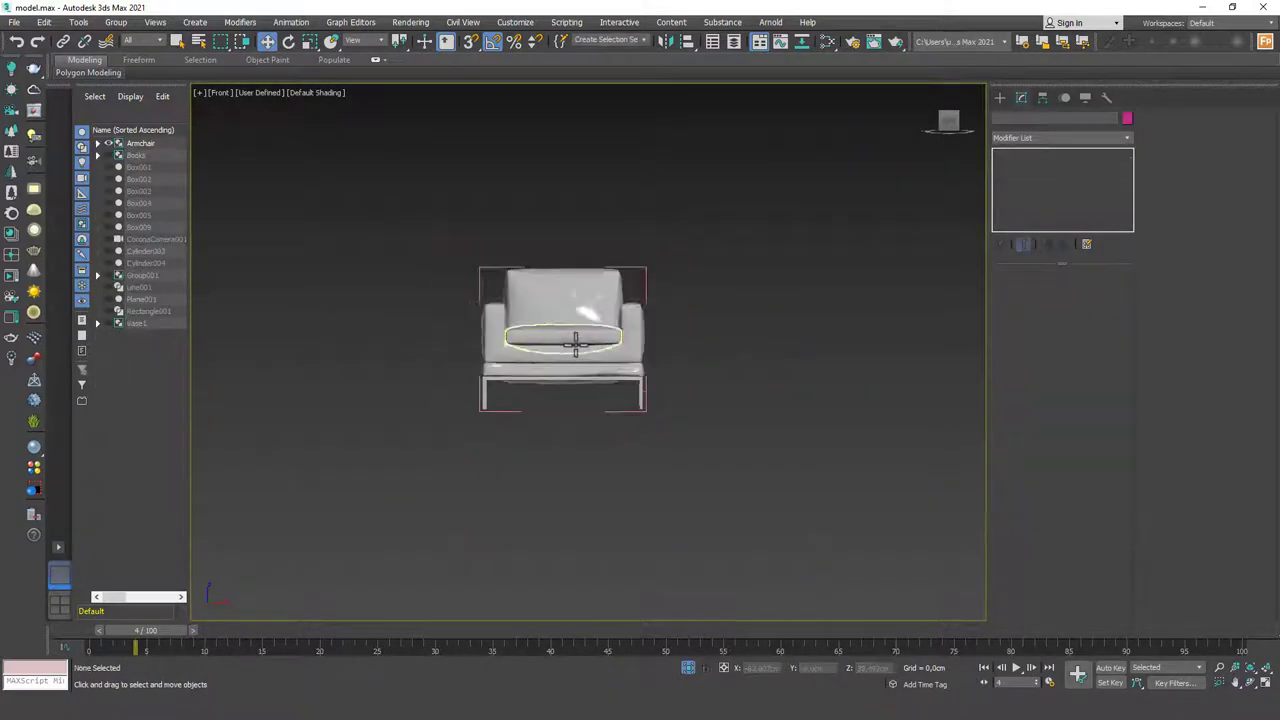
- Inspect the reshaped seat cushion from several angles in perspective, leaving nothing selected
{"action": "middle_click_drag", "start_coordinate": [574, 346], "coordinate": [580, 389], "text": "alt"}
{"action": "scroll", "coordinate": [600, 340], "scroll_direction": "up", "scroll_amount": 4}
{"action": "left_click", "coordinate": [614, 306]}
{"action": "scroll", "coordinate": [563, 342], "scroll_direction": "up", "scroll_amount": 5}
{"action": "scroll", "coordinate": [563, 342], "scroll_direction": "down", "scroll_amount": 5}
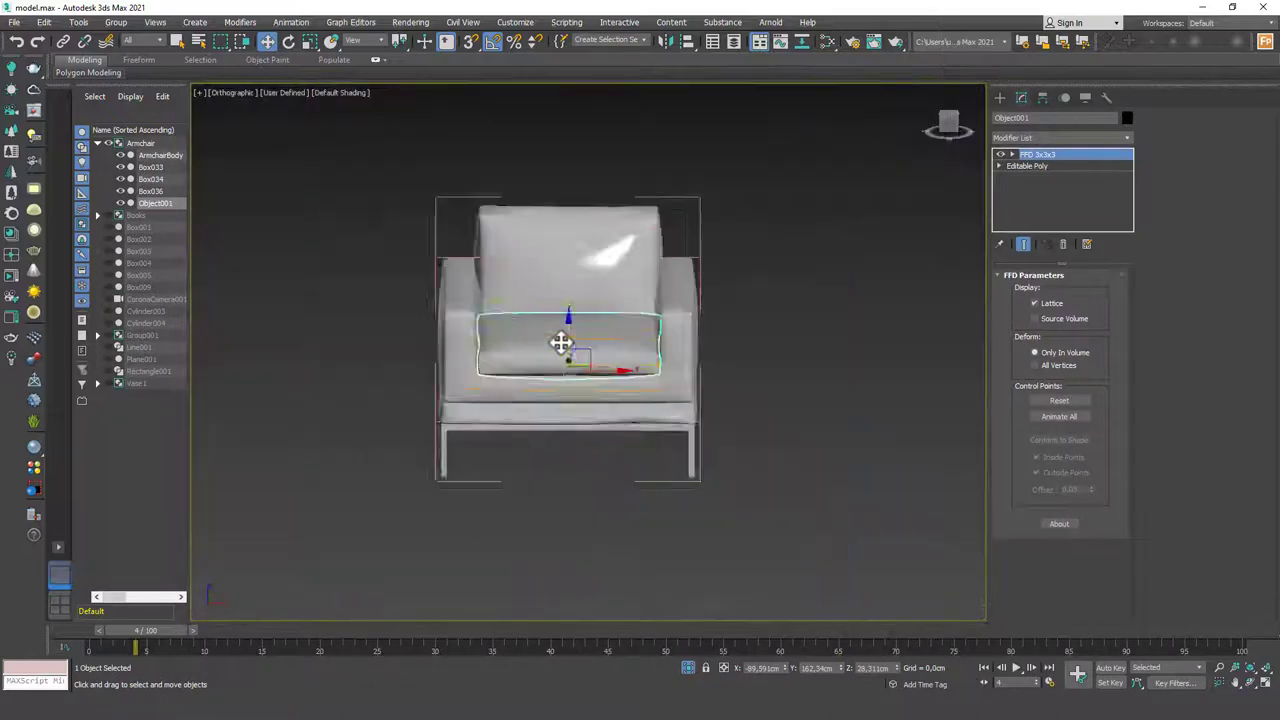
{"action": "mouse_move", "coordinate": [563, 342]}
{"action": "middle_mouse_down", "text": "alt"}
{"action": "mouse_move", "coordinate": [600, 336]}
{"action": "mouse_move", "coordinate": [566, 326]}
{"action": "middle_mouse_up", "text": "alt"}
{"action": "key", "text": "p"}
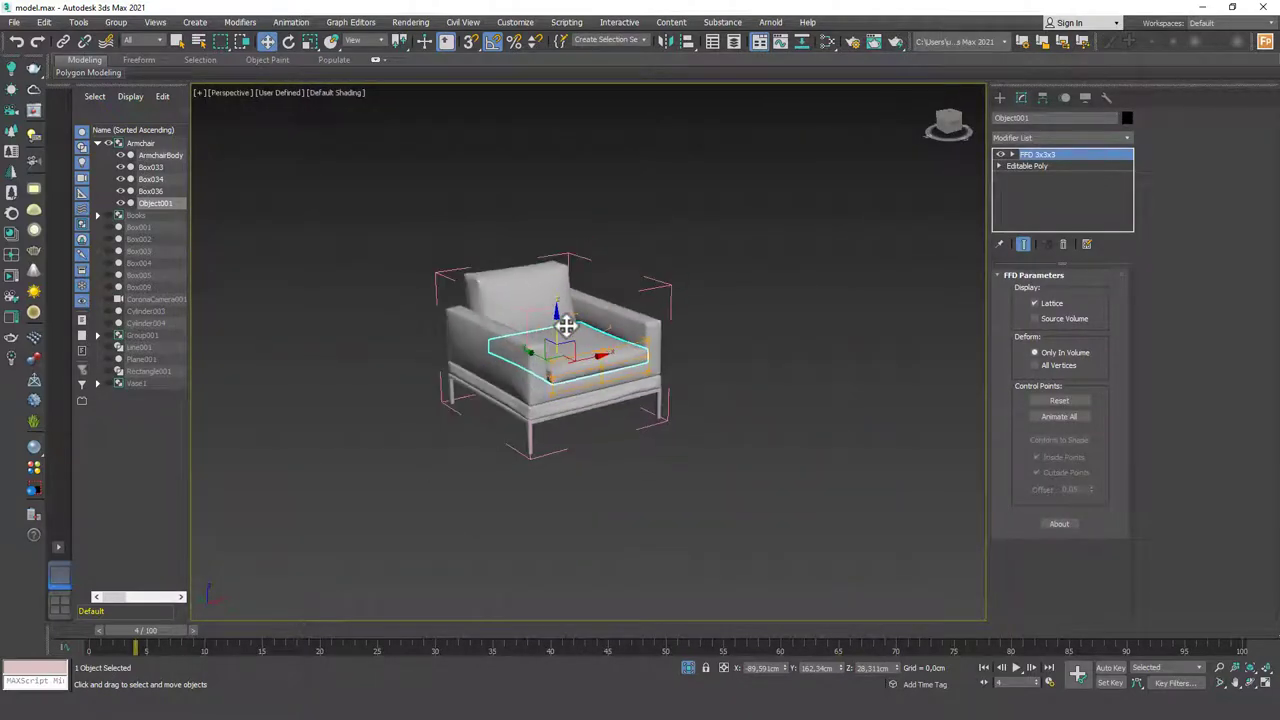
{"action": "scroll", "coordinate": [590, 364], "scroll_direction": "up", "scroll_amount": 2}
{"action": "middle_click_drag", "start_coordinate": [626, 380], "coordinate": [622, 397], "text": "alt"}
{"action": "left_click", "coordinate": [817, 329]}
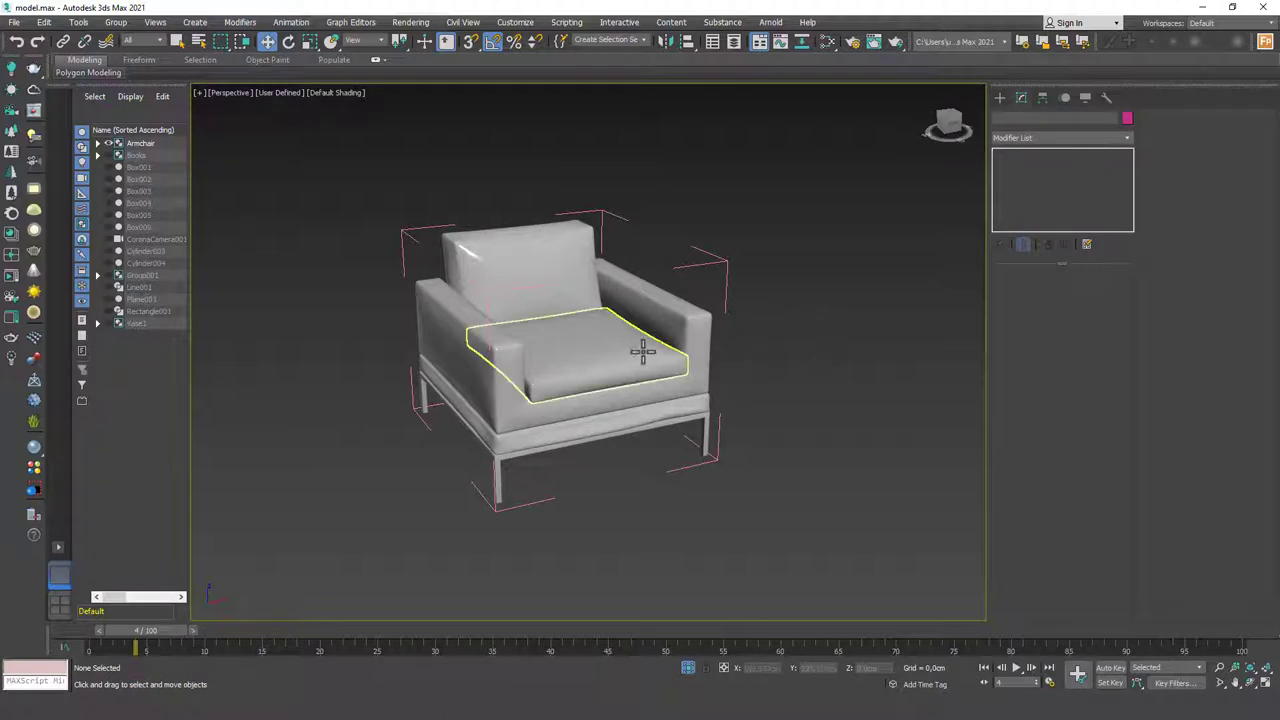
- Select the armchair's parts, close the Armchair group, and end isolation to show the whole room
{"action": "left_click_drag", "start_coordinate": [820, 219], "coordinate": [628, 358]}
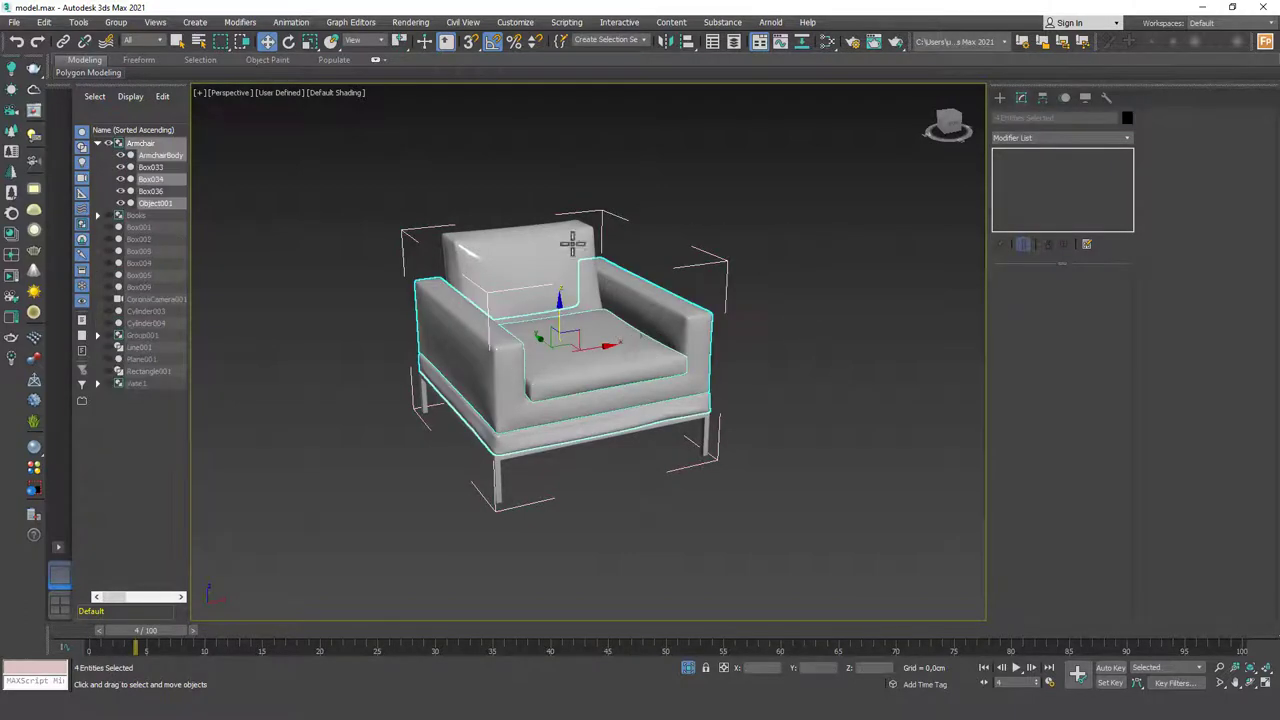
{"action": "left_click", "coordinate": [116, 22]}
{"action": "left_click", "coordinate": [136, 102]}
{"action": "right_click", "coordinate": [708, 219]}
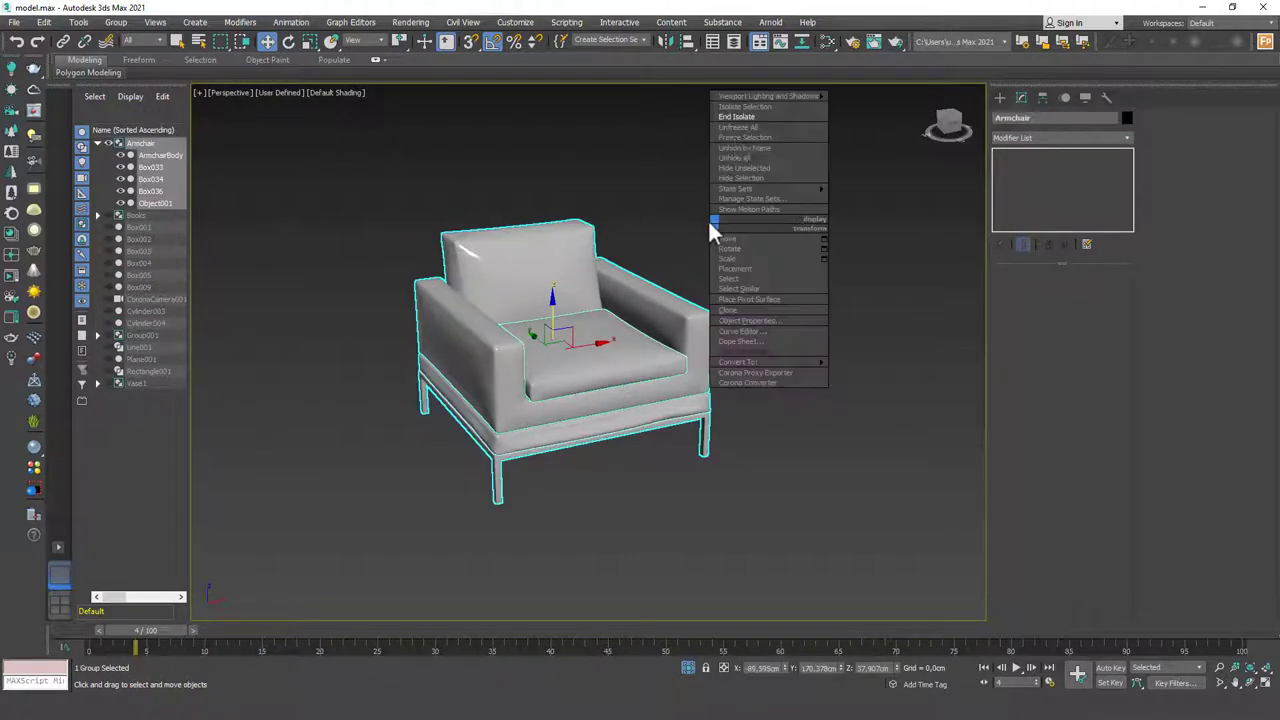
{"action": "left_click", "coordinate": [742, 117]}
- Rotate the Armchair group about its vertical axis on the living room floor
{"action": "key", "text": "e"}
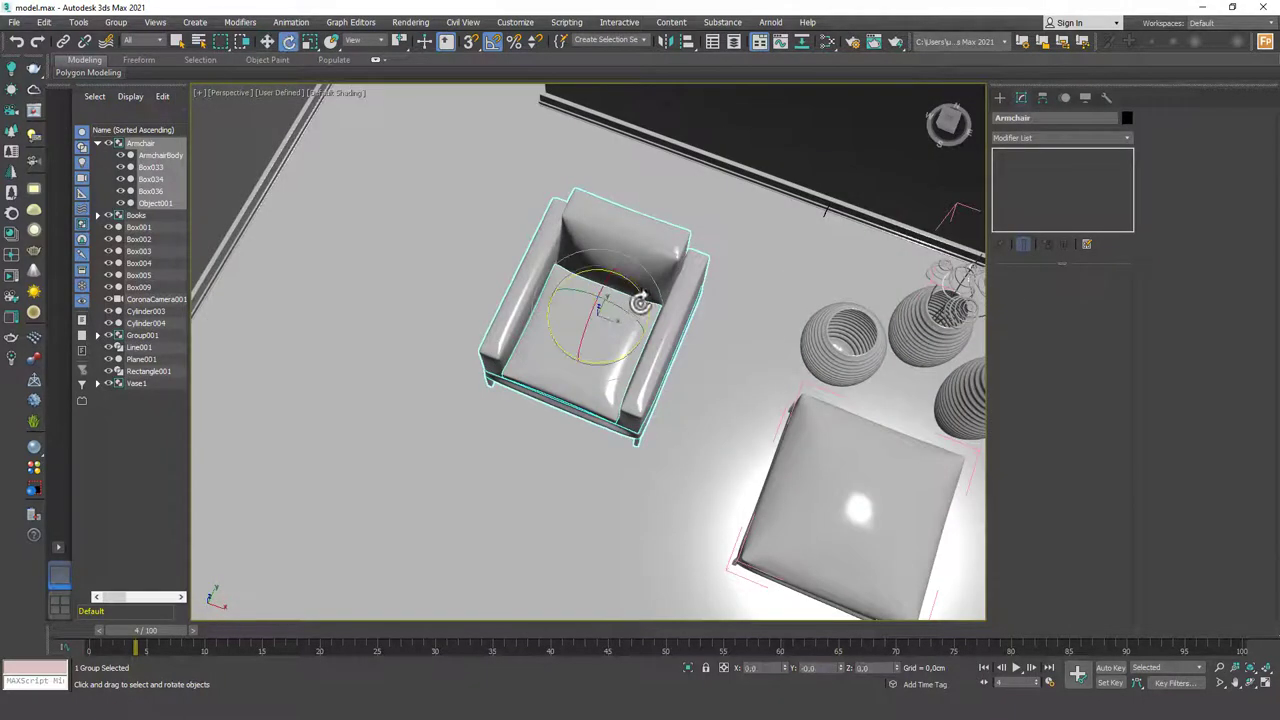
{"action": "mouse_move", "coordinate": [645, 292]}
{"action": "left_mouse_down"}
{"action": "mouse_move", "coordinate": [660, 269]}
{"action": "mouse_move", "coordinate": [663, 282]}
{"action": "left_mouse_up"}
{"action": "key", "text": "w"}
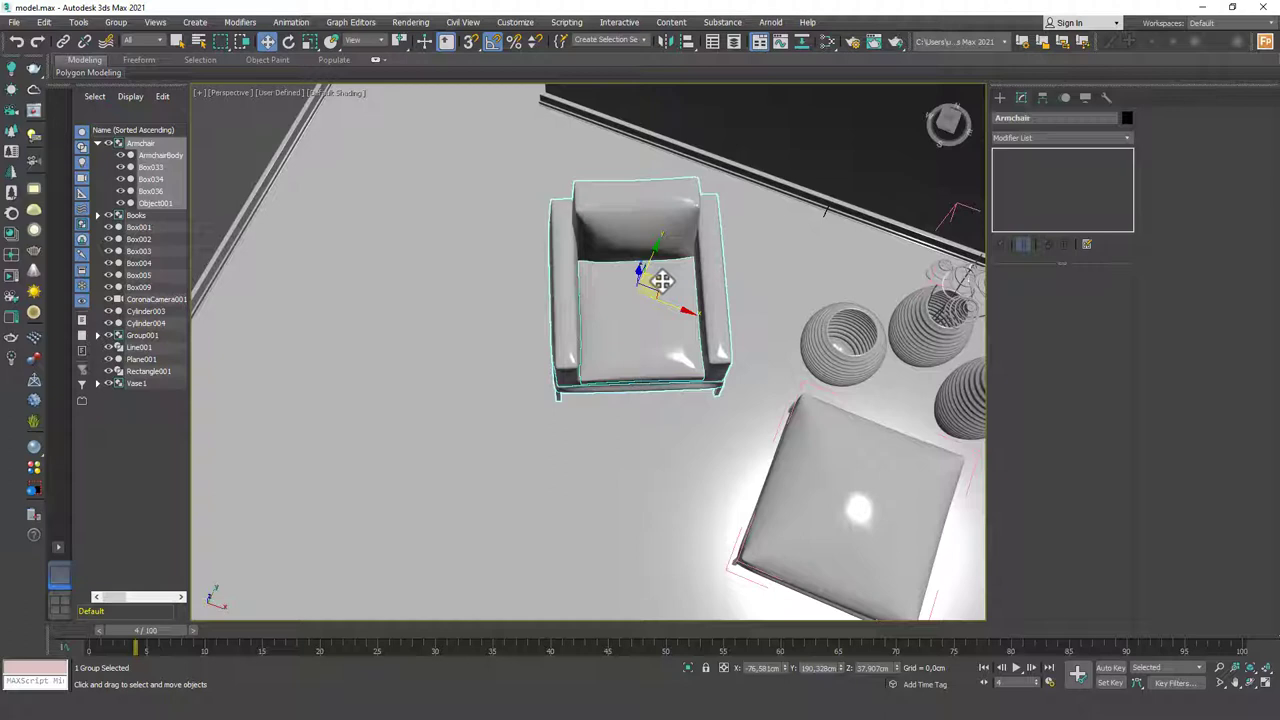
- Show the perspective and CoronaCamera001 views side by side to check the armchair's placement in the room
{"action": "scroll", "coordinate": [662, 281], "scroll_direction": "down", "scroll_amount": 10}
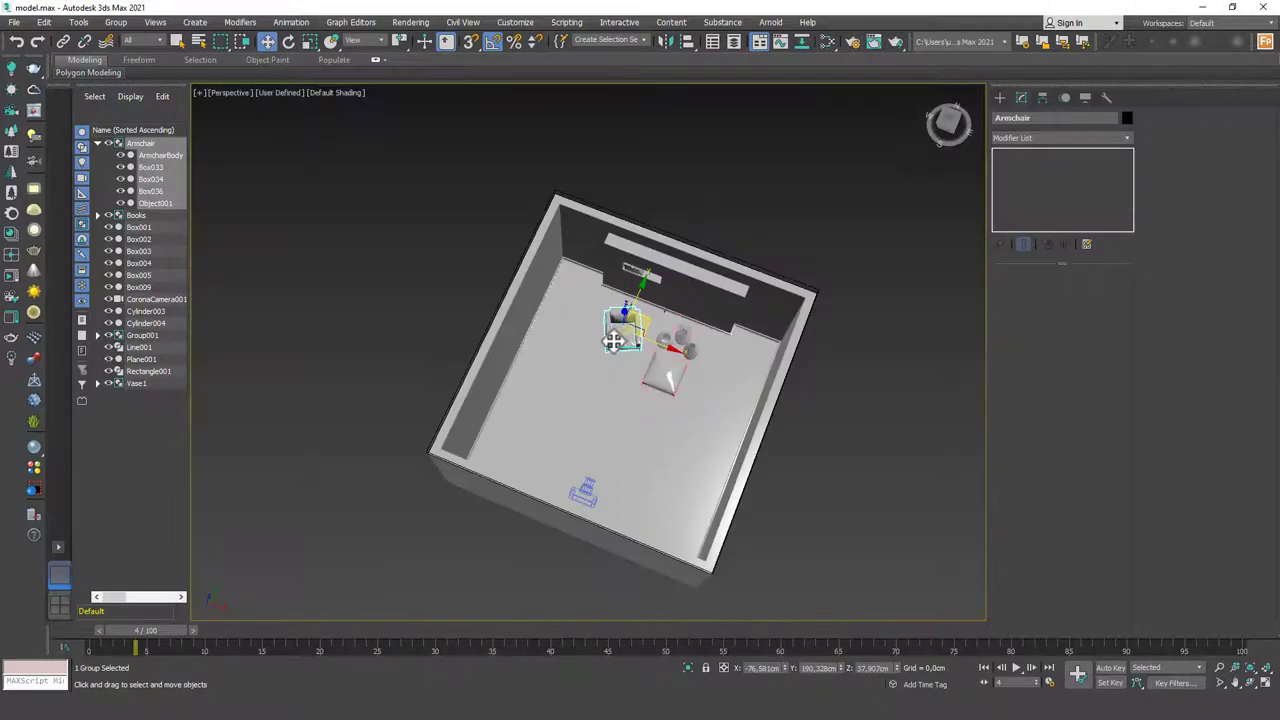
{"action": "scroll", "coordinate": [636, 330], "scroll_direction": "up", "scroll_amount": 3}
{"action": "key", "text": "alt+w"}
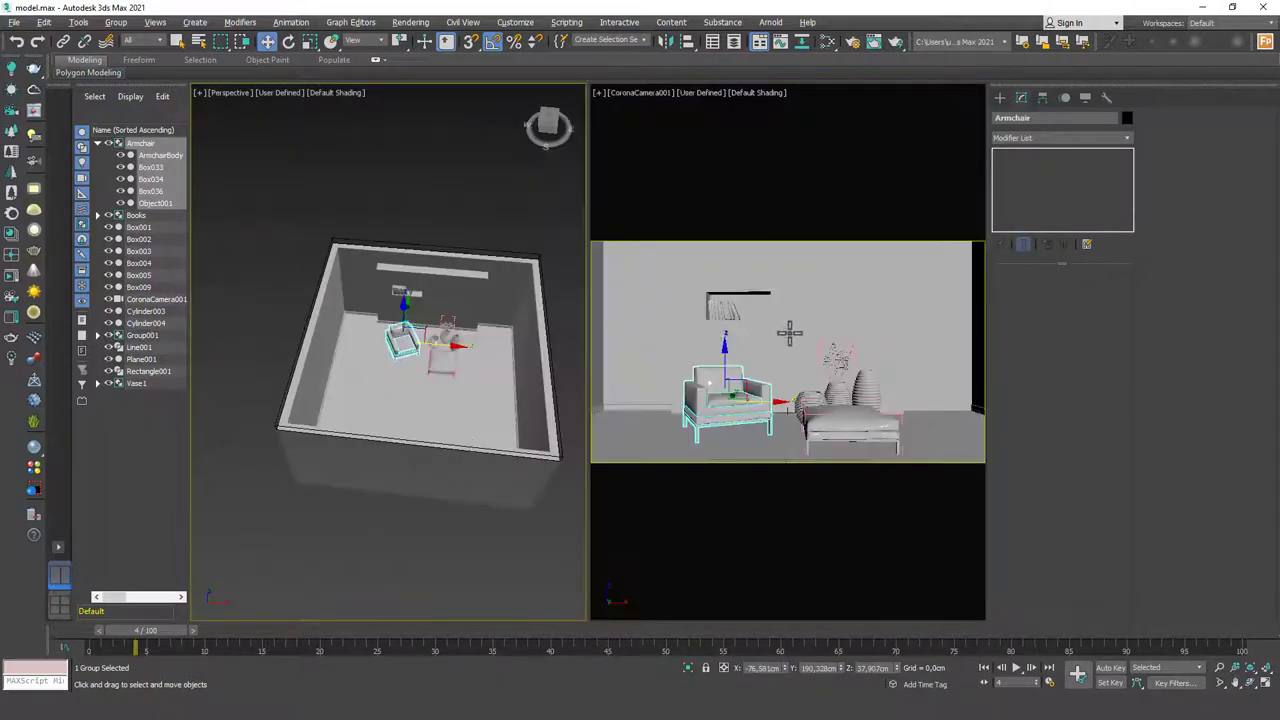
{"action": "left_click", "coordinate": [791, 331]}
{"action": "left_click", "coordinate": [729, 398]}
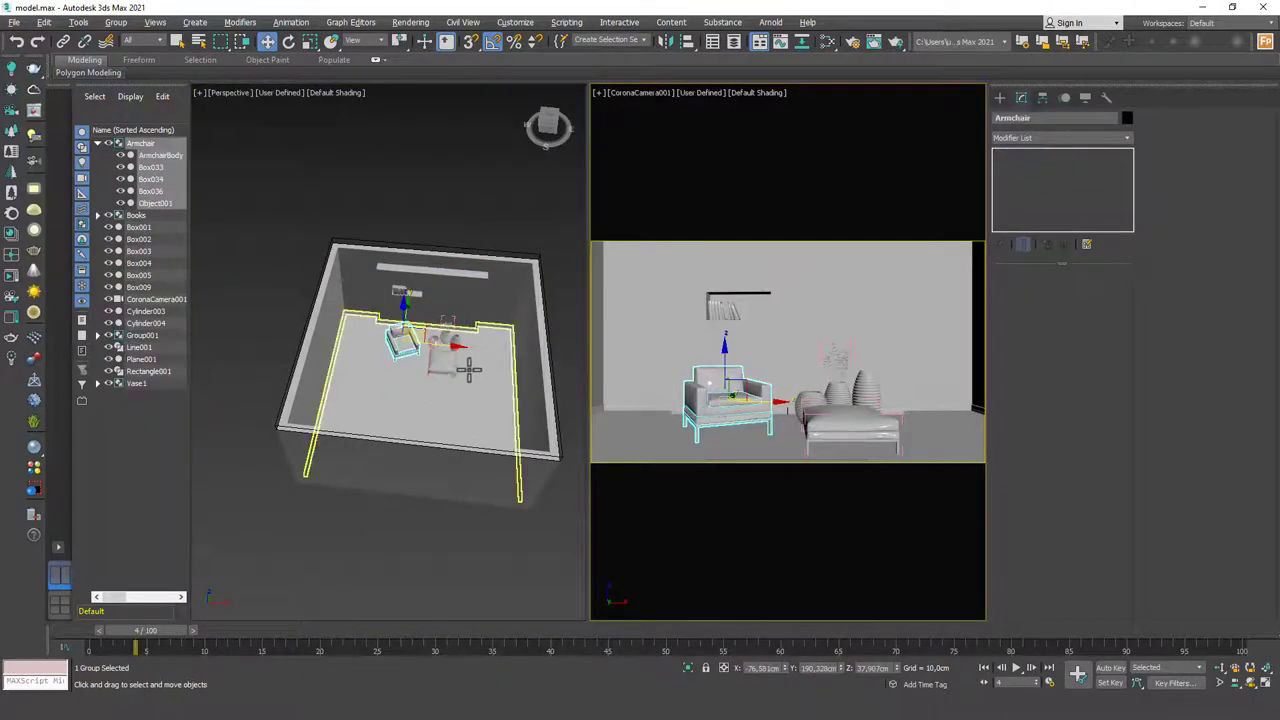
- Try scaling the whole Armchair group uniformly to about 108.7%, and return it to 100%
{"action": "scroll", "coordinate": [430, 355], "scroll_direction": "up", "scroll_amount": 5}
{"action": "middle_click_drag", "start_coordinate": [286, 337], "coordinate": [380, 291]}
{"action": "scroll", "coordinate": [376, 346], "scroll_direction": "up", "scroll_amount": 5}
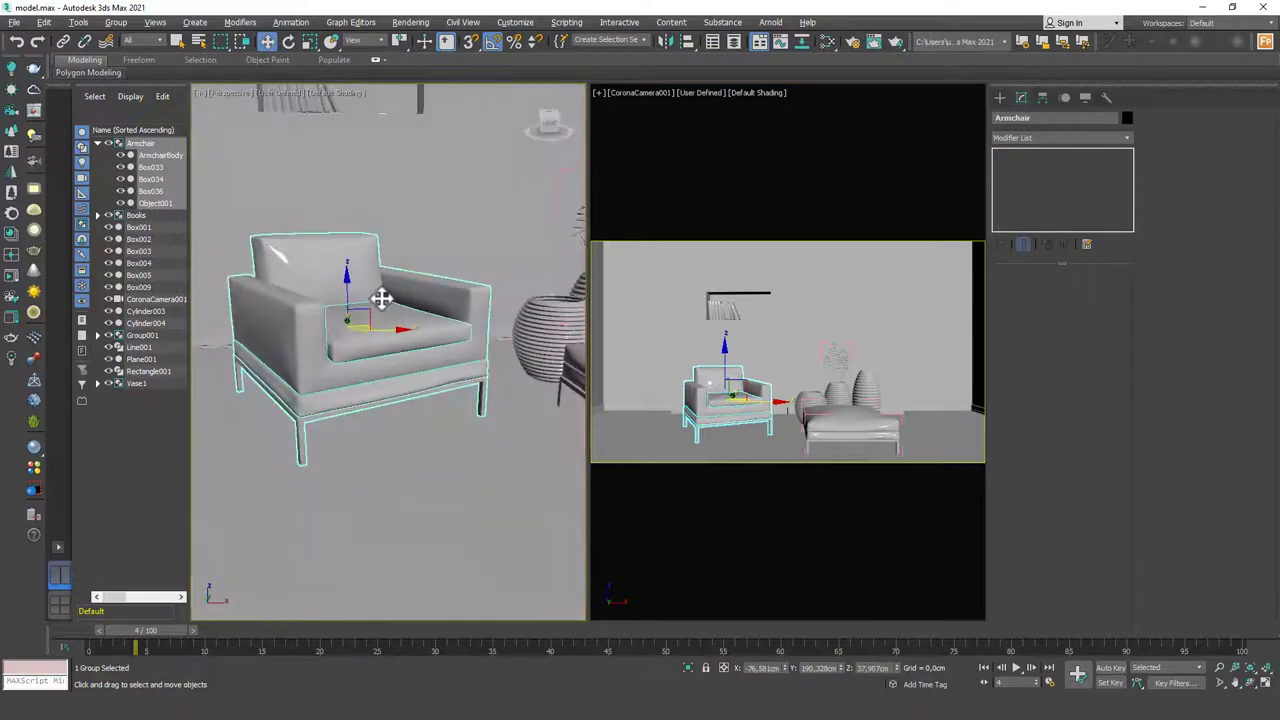
{"action": "key", "text": "r"}
{"action": "left_click_drag", "start_coordinate": [337, 327], "coordinate": [334, 320]}
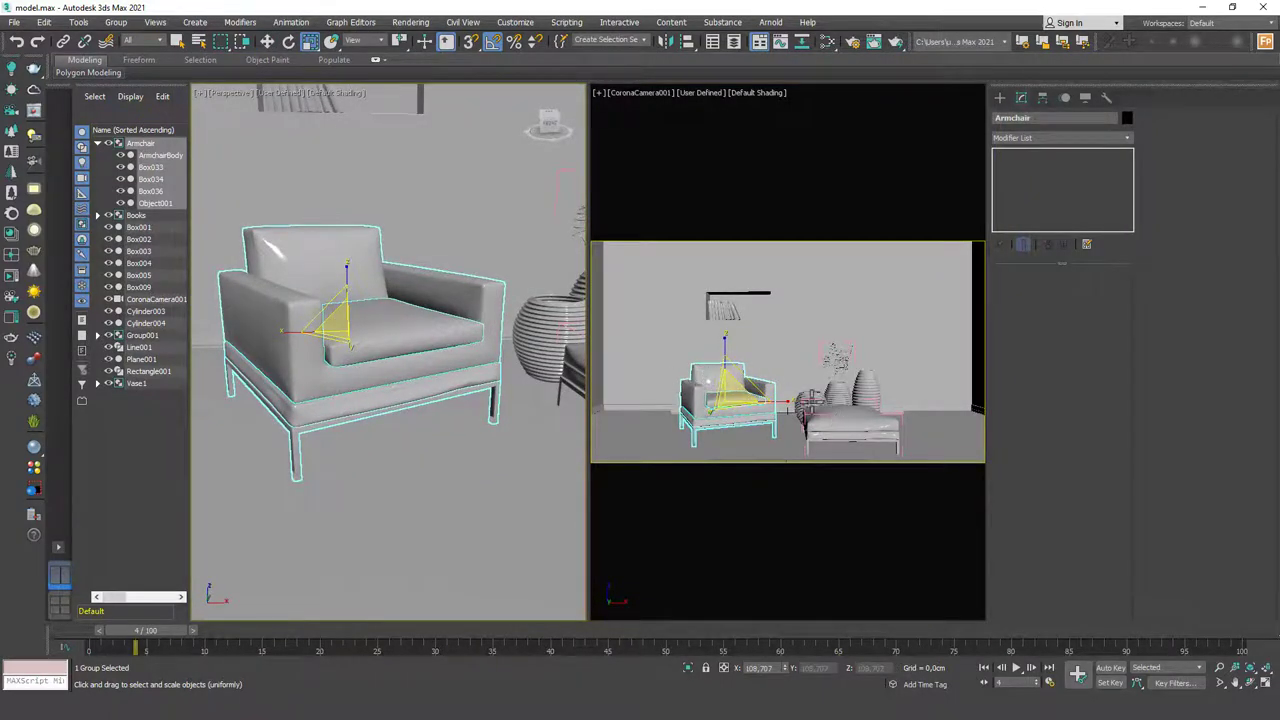
{"action": "scroll", "coordinate": [286, 339], "scroll_direction": "up", "scroll_amount": 4}
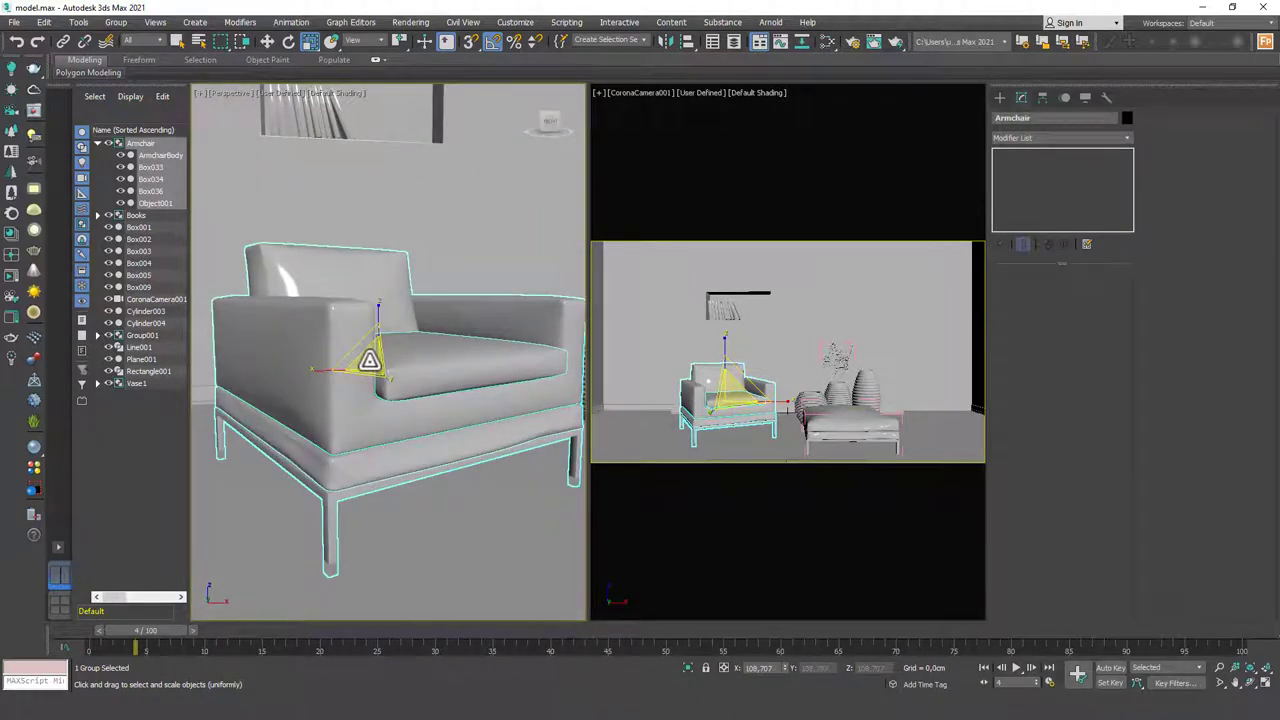
{"action": "left_click_drag", "start_coordinate": [369, 360], "coordinate": [381, 370]}
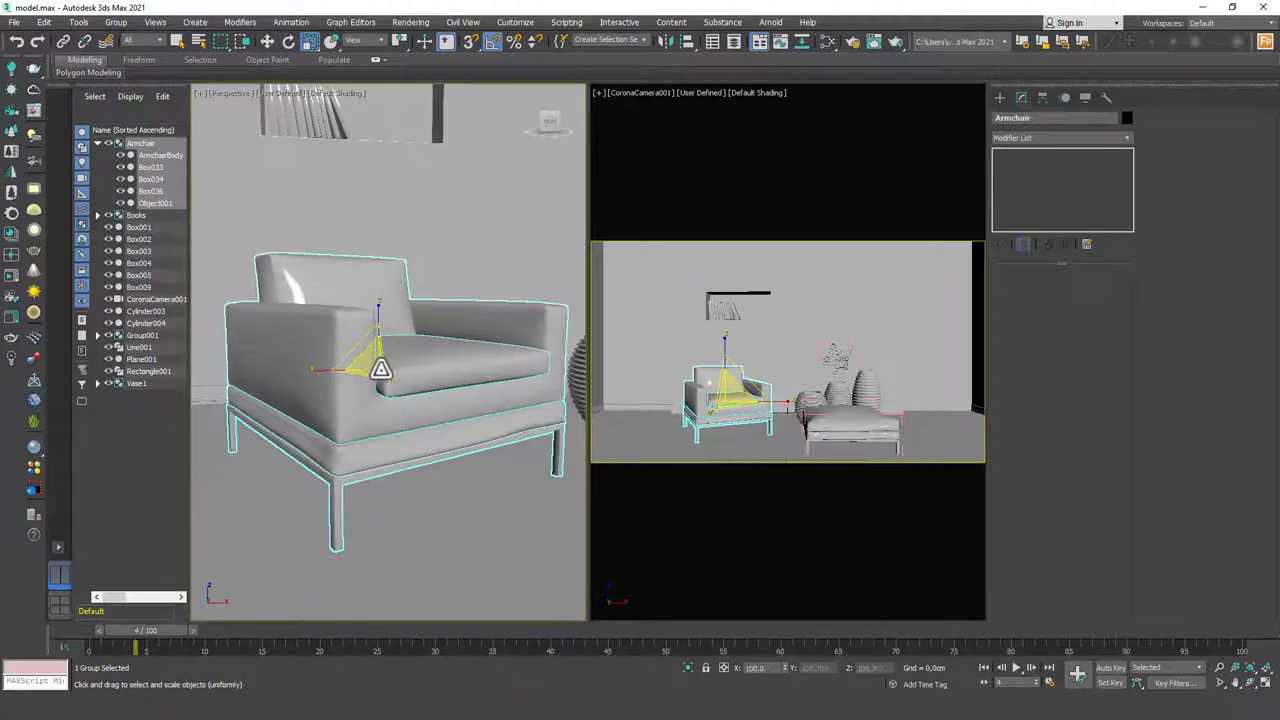
- Scale the Armchair group to 111% along X and Y while keeping its height at 100%
{"action": "middle_click_drag", "start_coordinate": [374, 378], "coordinate": [369, 398], "text": "alt"}
{"action": "left_click_drag", "start_coordinate": [365, 388], "coordinate": [364, 388]}
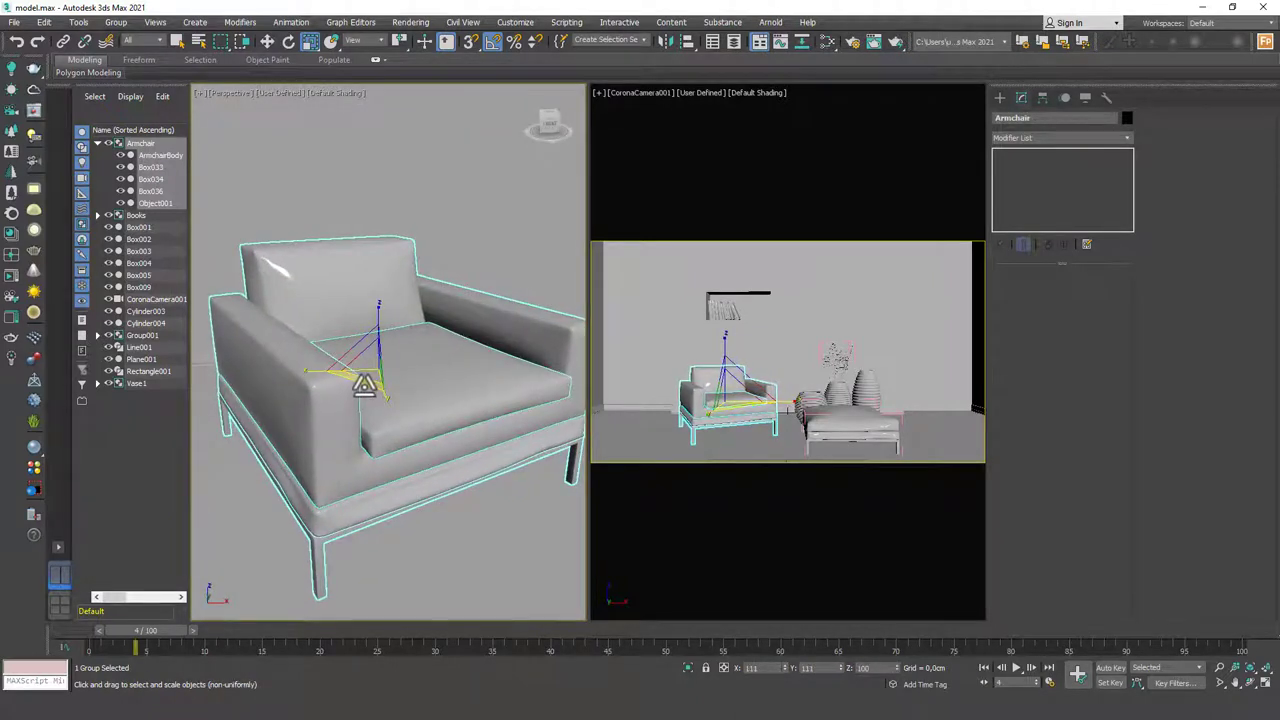
- Dolly CoronaCamera001 slightly closer to the armchair, ottoman and vases so they fill more of the frame
{"action": "scroll", "coordinate": [414, 400], "scroll_direction": "down", "scroll_amount": 6}
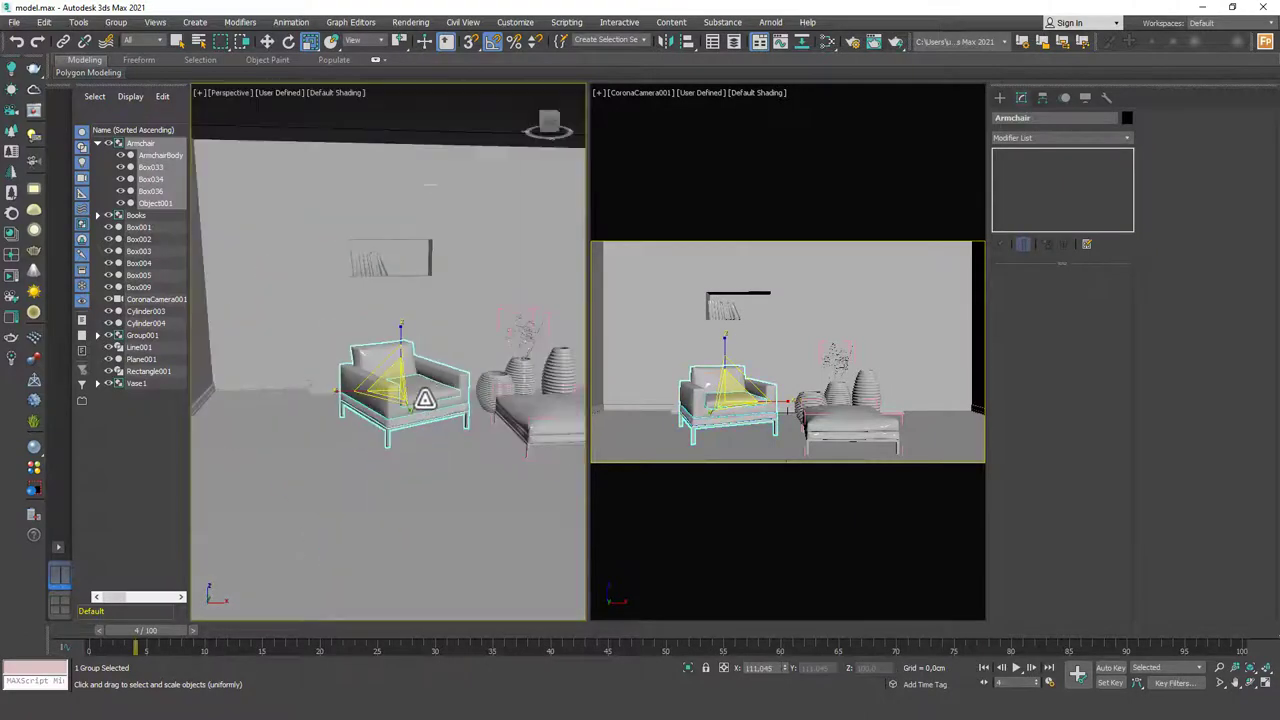
{"action": "mouse_move", "coordinate": [422, 400]}
{"action": "middle_mouse_down", "text": "alt"}
{"action": "mouse_move", "coordinate": [423, 417]}
{"action": "mouse_move", "coordinate": [413, 400]}
{"action": "middle_mouse_up", "text": "alt"}
{"action": "left_click", "coordinate": [833, 321]}
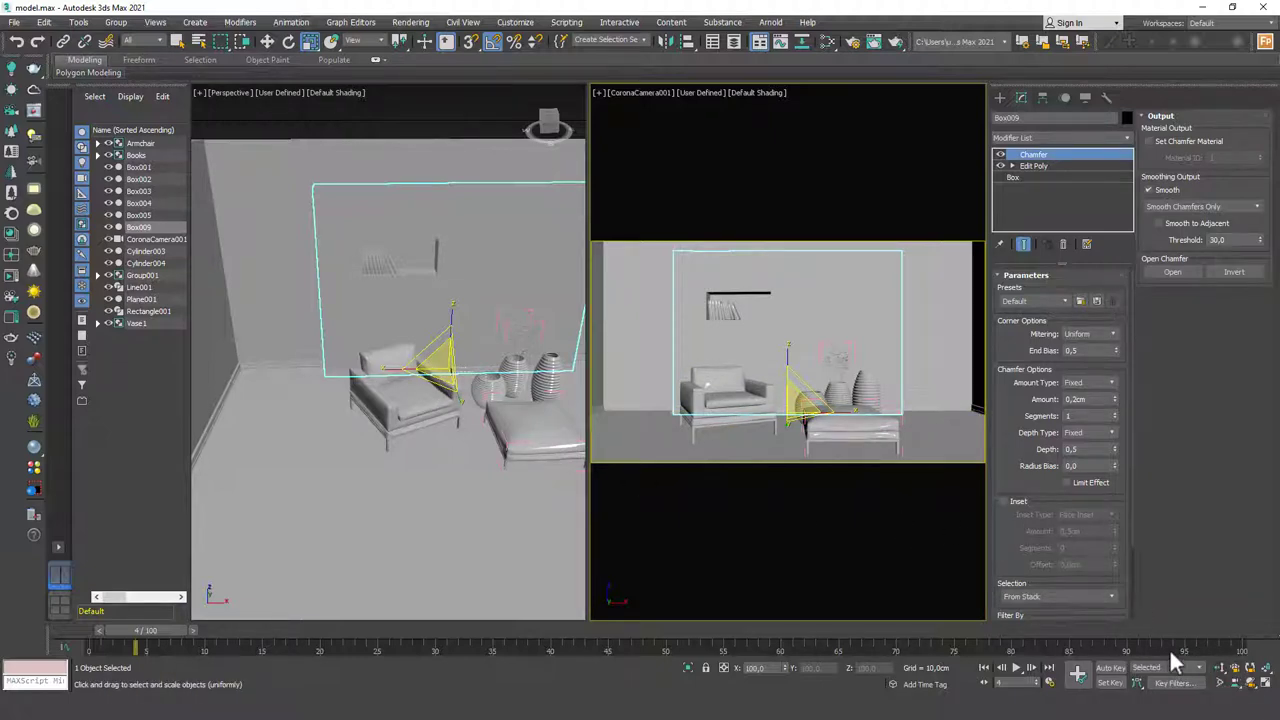
{"action": "left_click", "coordinate": [1217, 668]}
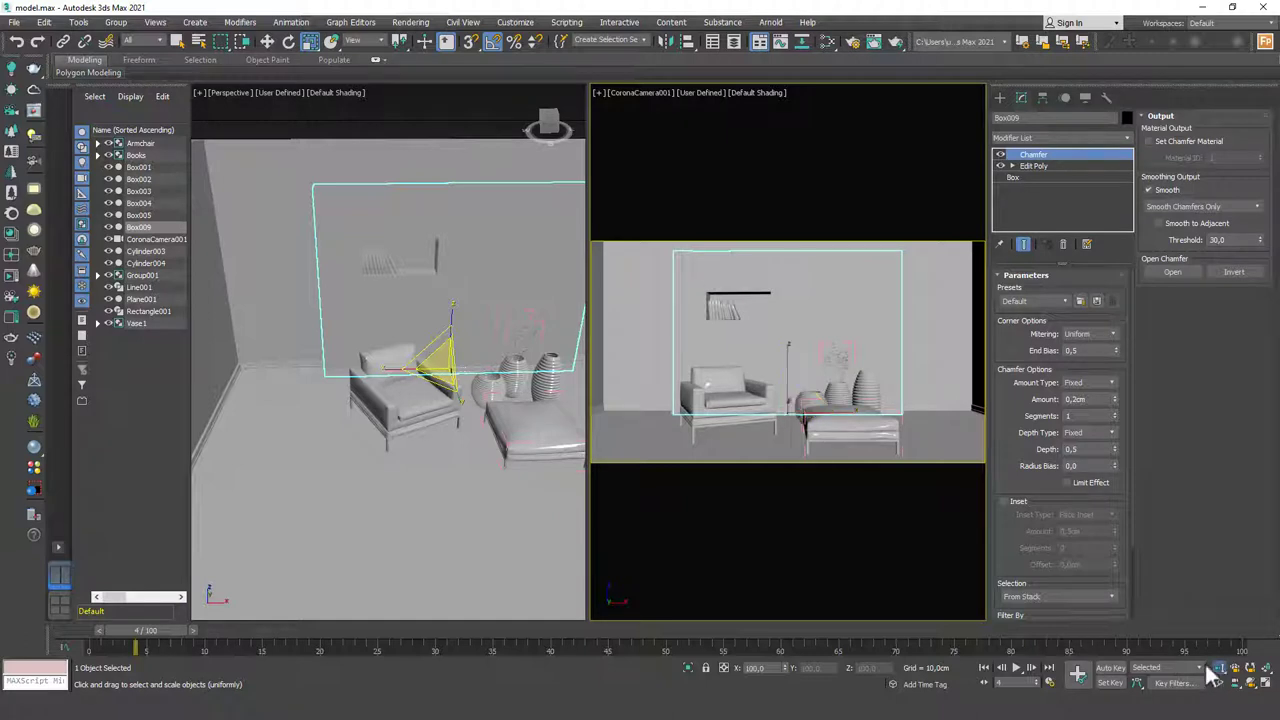
{"action": "left_click_drag", "start_coordinate": [801, 405], "coordinate": [804, 395]}
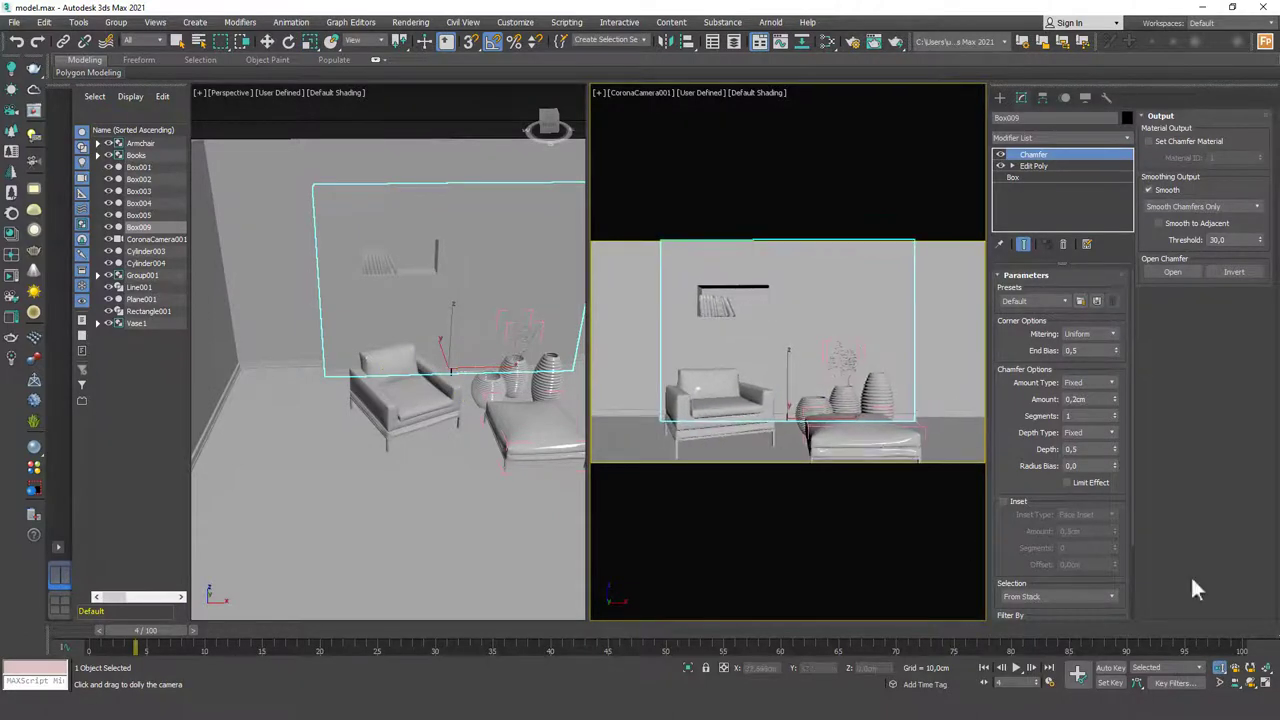
- Orbit CoronaCamera001 slightly in the vertical direction and pan it to reframe the furniture against the back wall
{"action": "left_click", "coordinate": [1250, 684]}
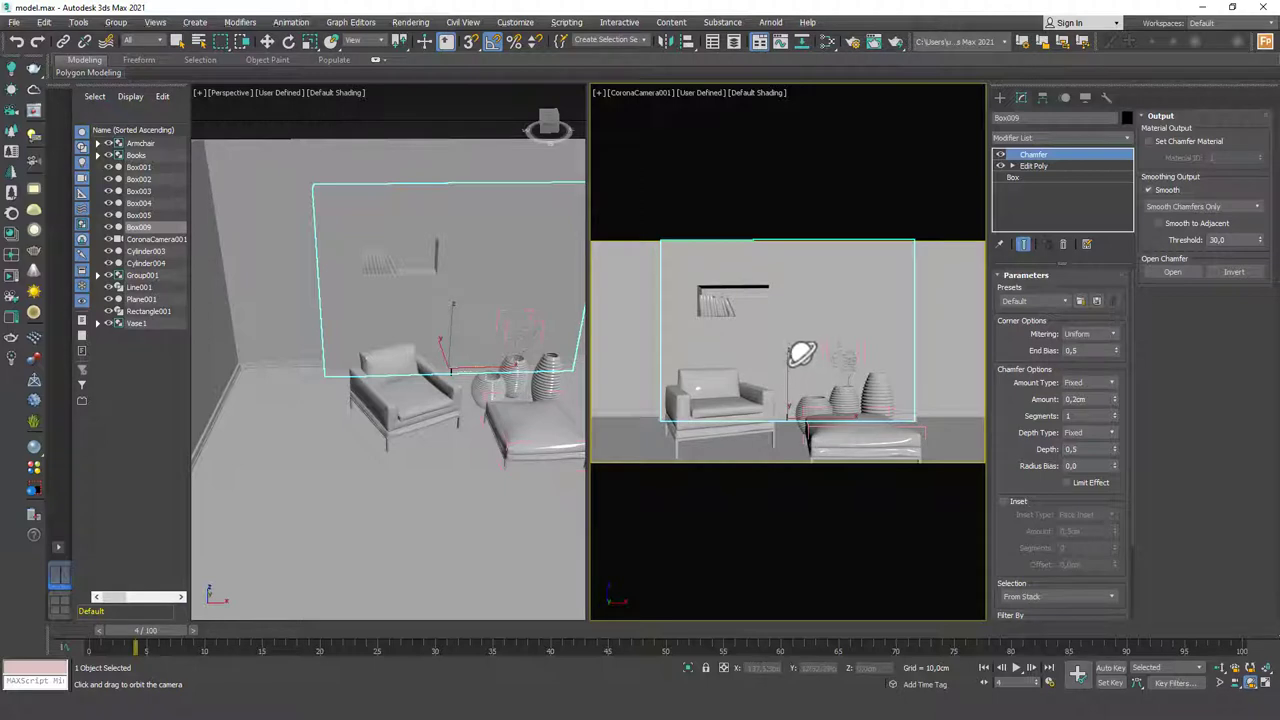
{"action": "left_click_drag", "start_coordinate": [803, 362], "coordinate": [802, 322]}
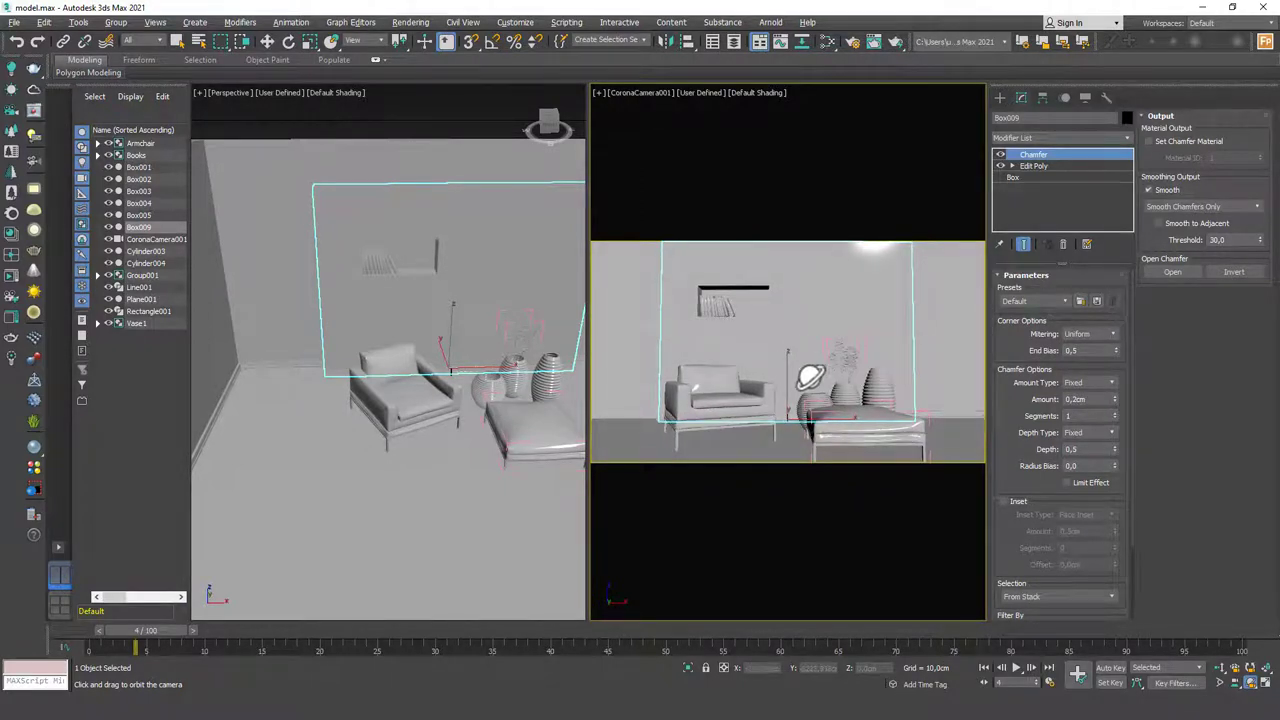
{"action": "middle_click_drag", "start_coordinate": [810, 375], "coordinate": [806, 335]}
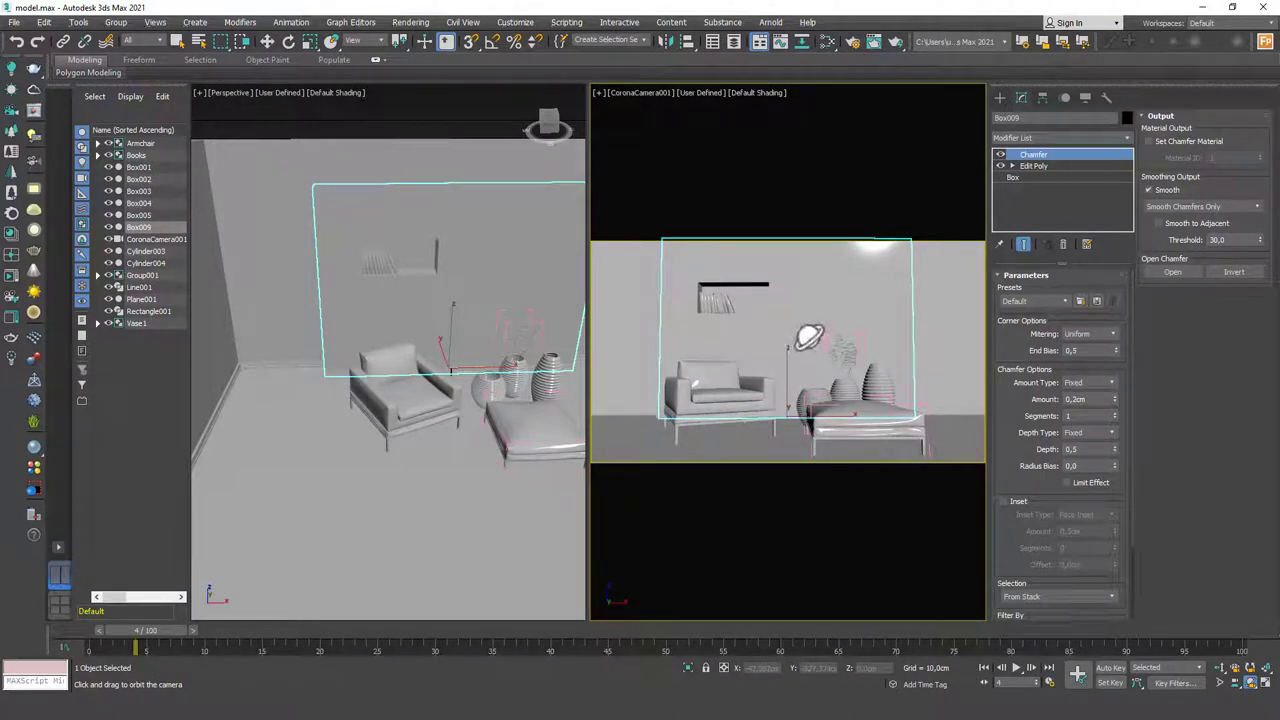
{"action": "key", "text": "r"}
- Enable automatic vertical tilt on CoronaCamera001, using edged faces temporarily in its view to check the vertical lines
{"action": "left_click", "coordinate": [920, 337]}
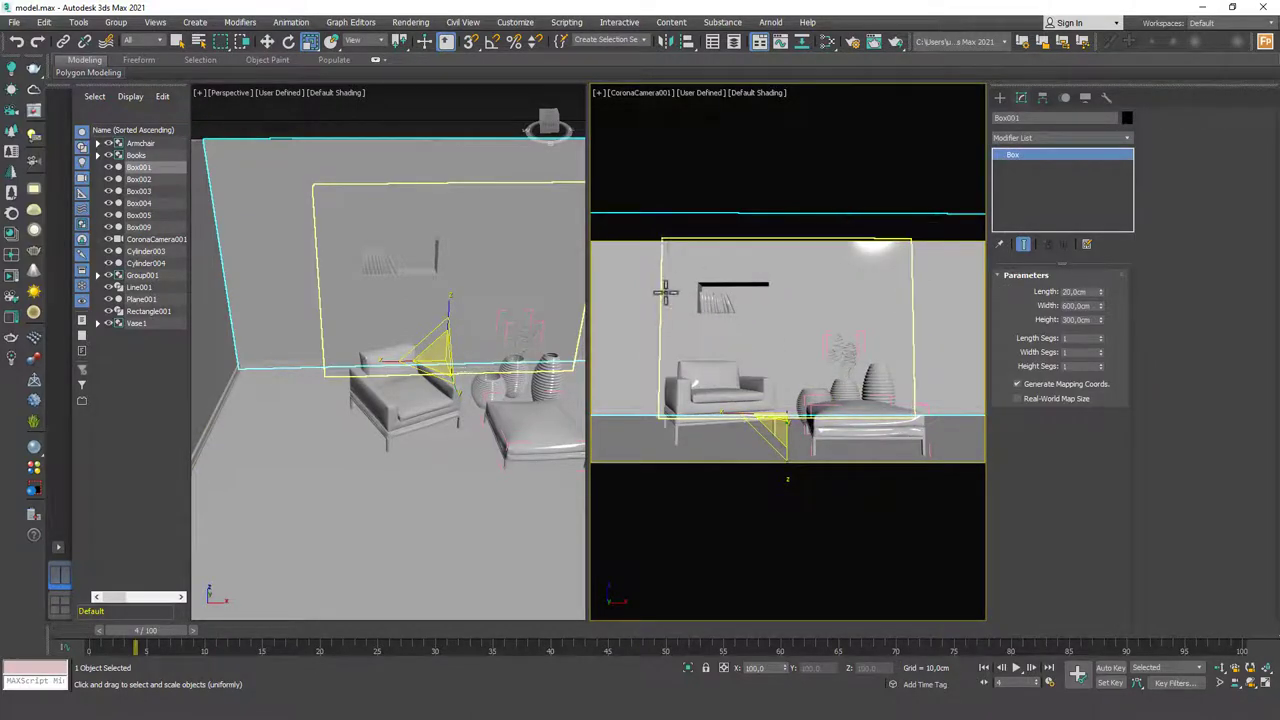
{"action": "key", "text": "F4"}
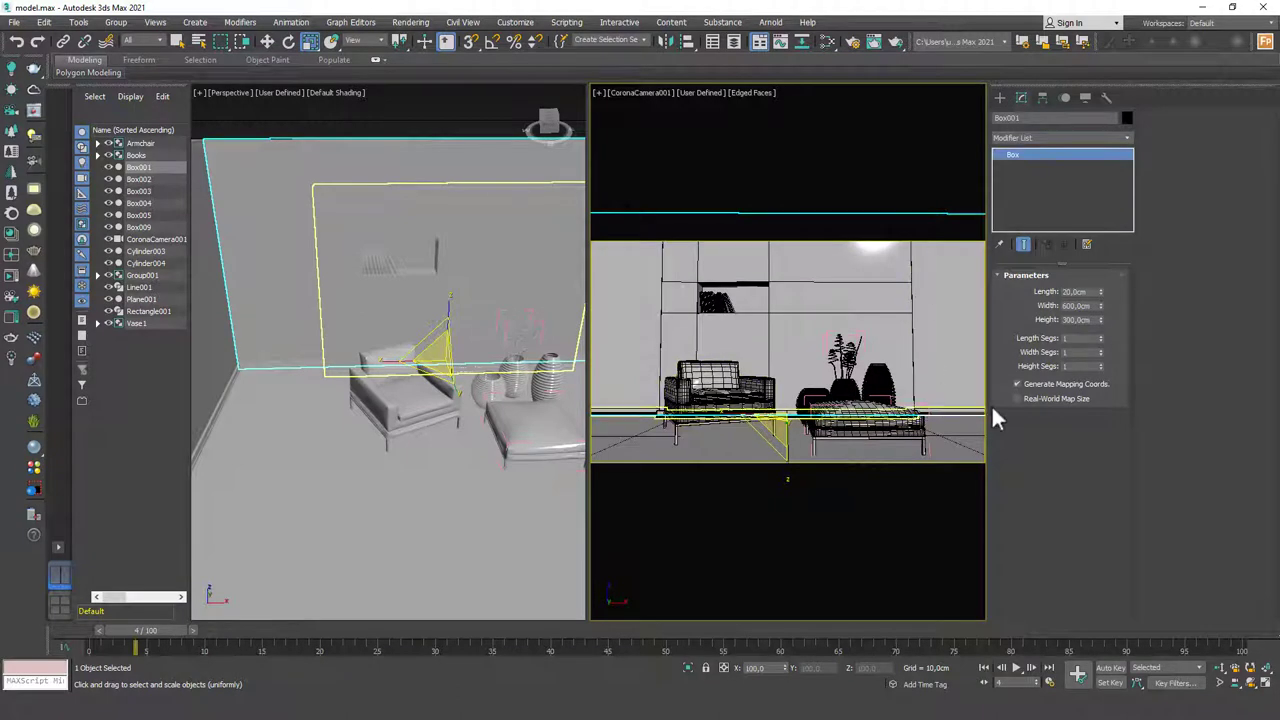
{"action": "left_click", "coordinate": [636, 93]}
{"action": "left_click", "coordinate": [694, 346]}
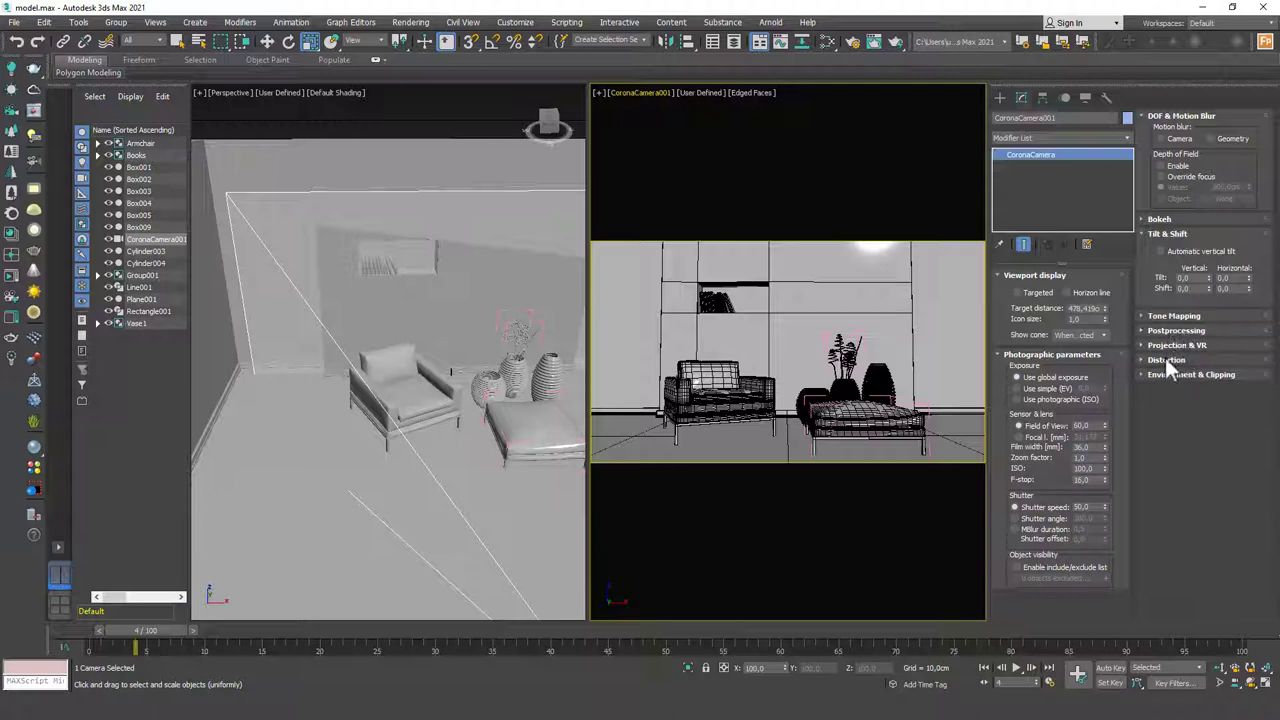
{"action": "left_click", "coordinate": [1179, 252]}
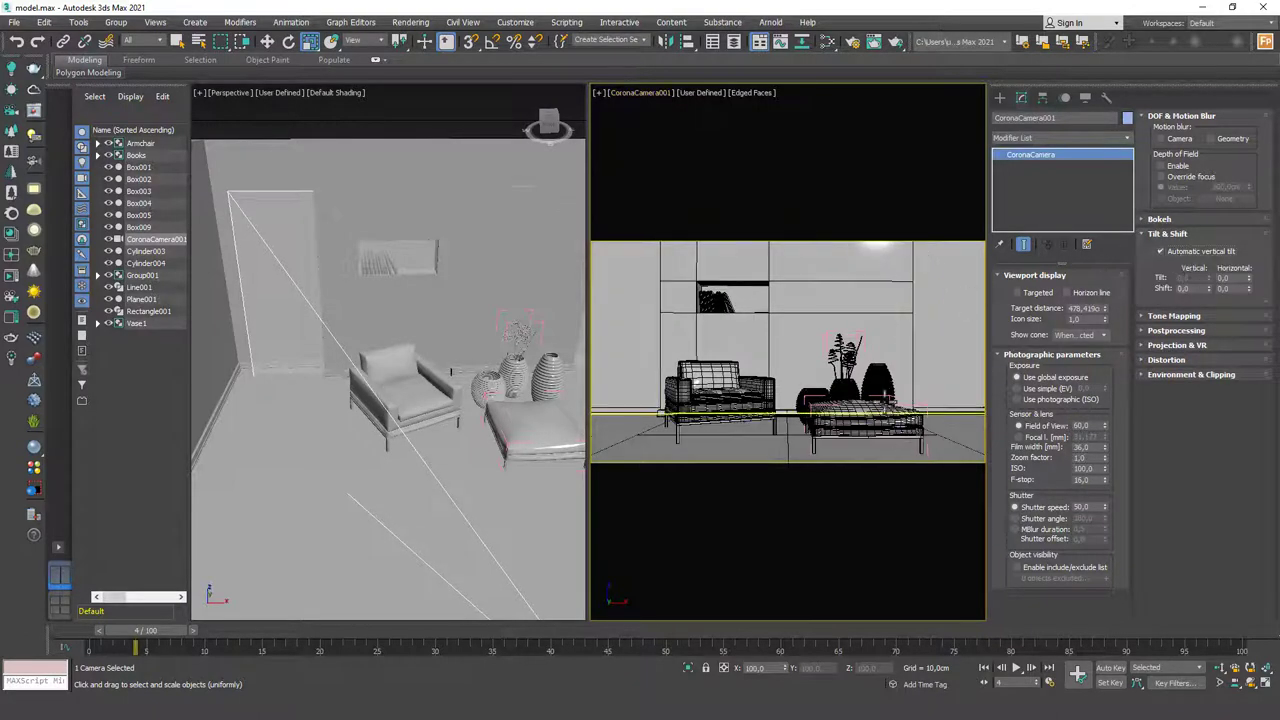
{"action": "left_click", "coordinate": [857, 306]}
{"action": "key", "text": "F4"}
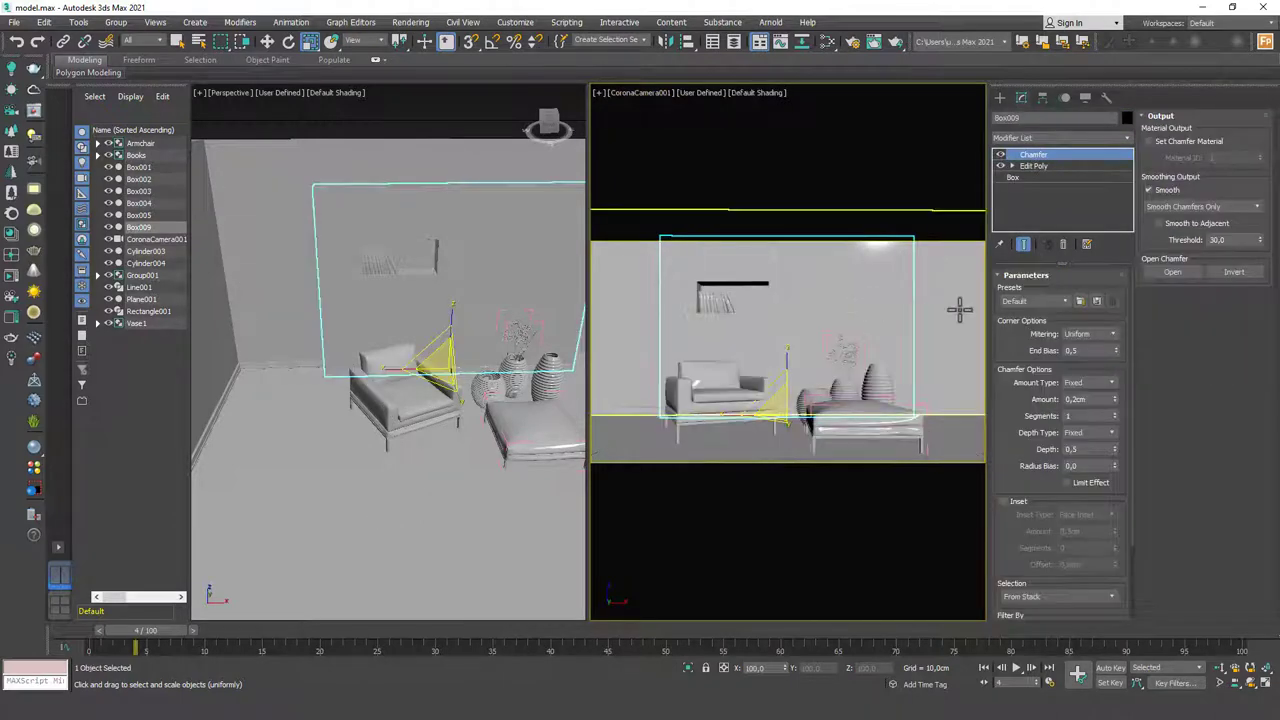
{"action": "left_click", "coordinate": [960, 309]}
{"action": "left_click", "coordinate": [502, 273]}
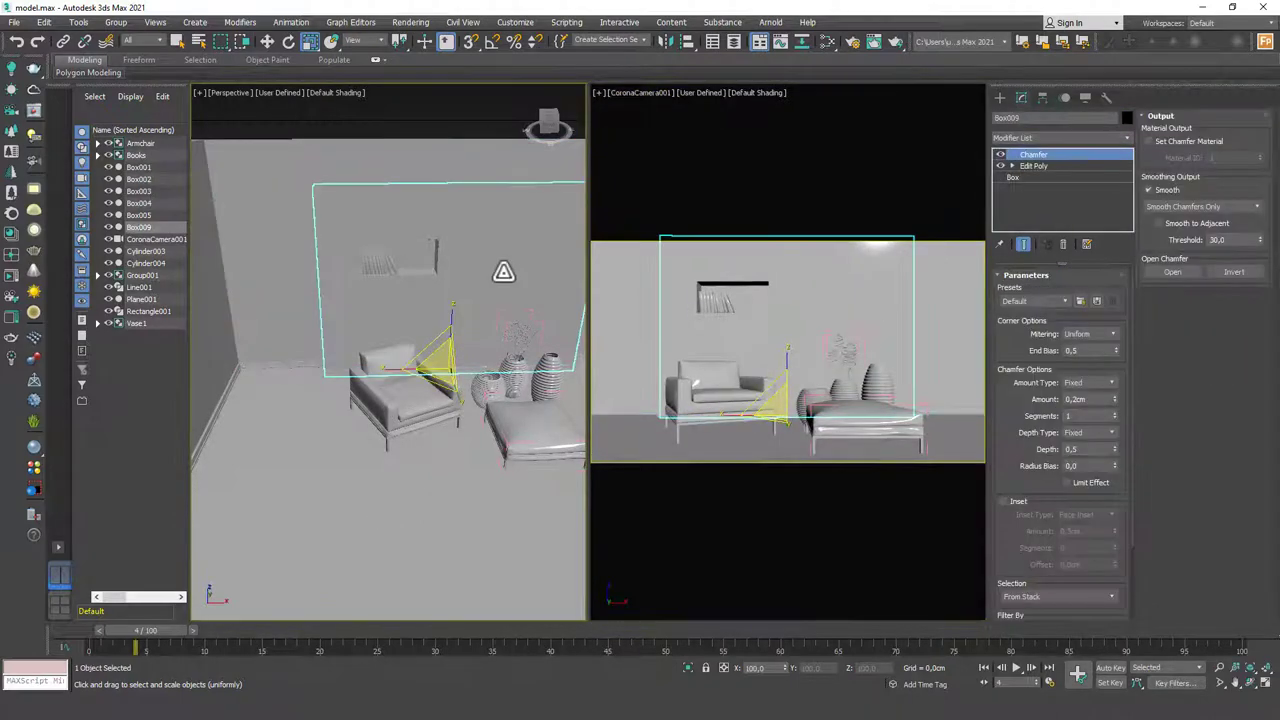
{"action": "left_click", "coordinate": [418, 452]}
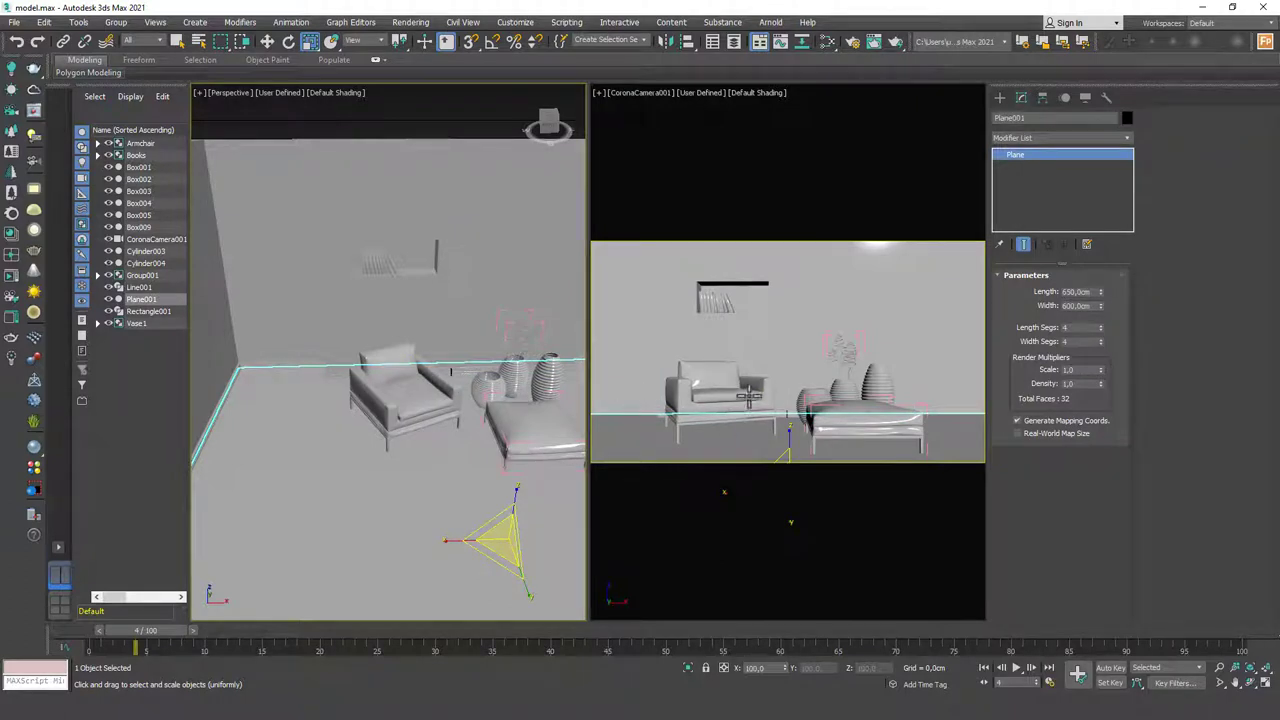
{"action": "left_click", "coordinate": [705, 395]}
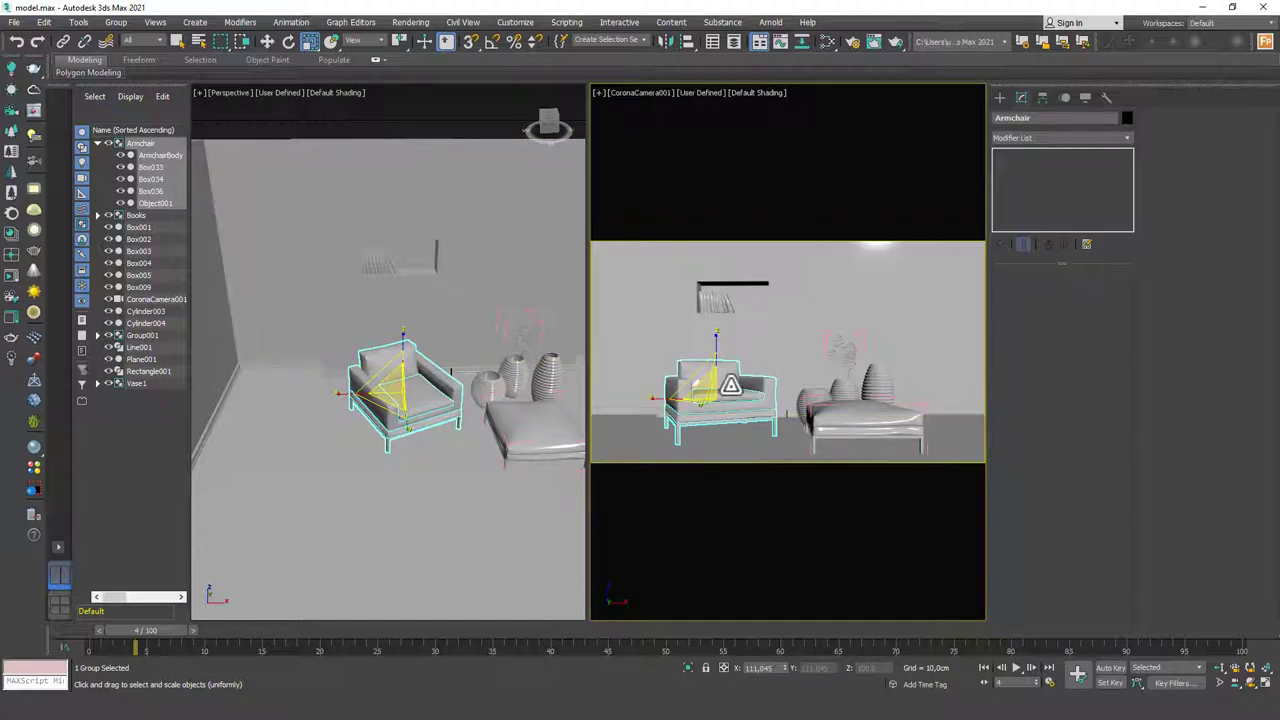
{"action": "left_click", "coordinate": [343, 408]}
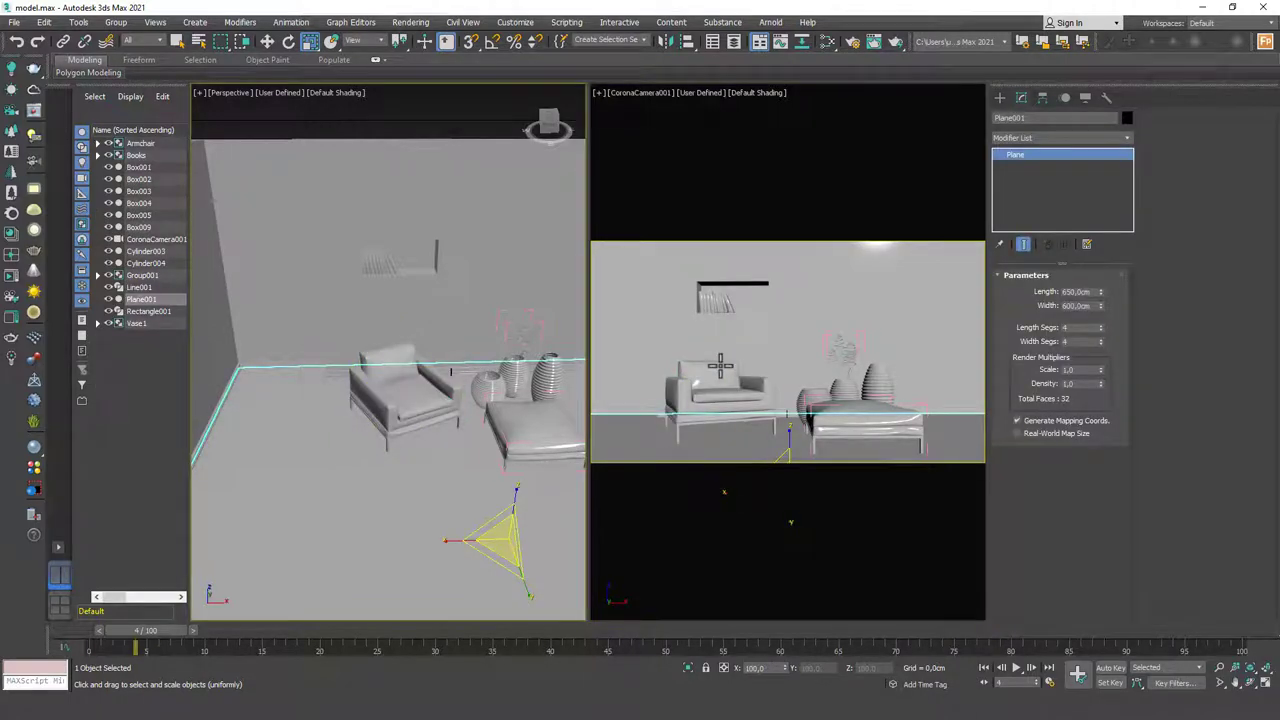